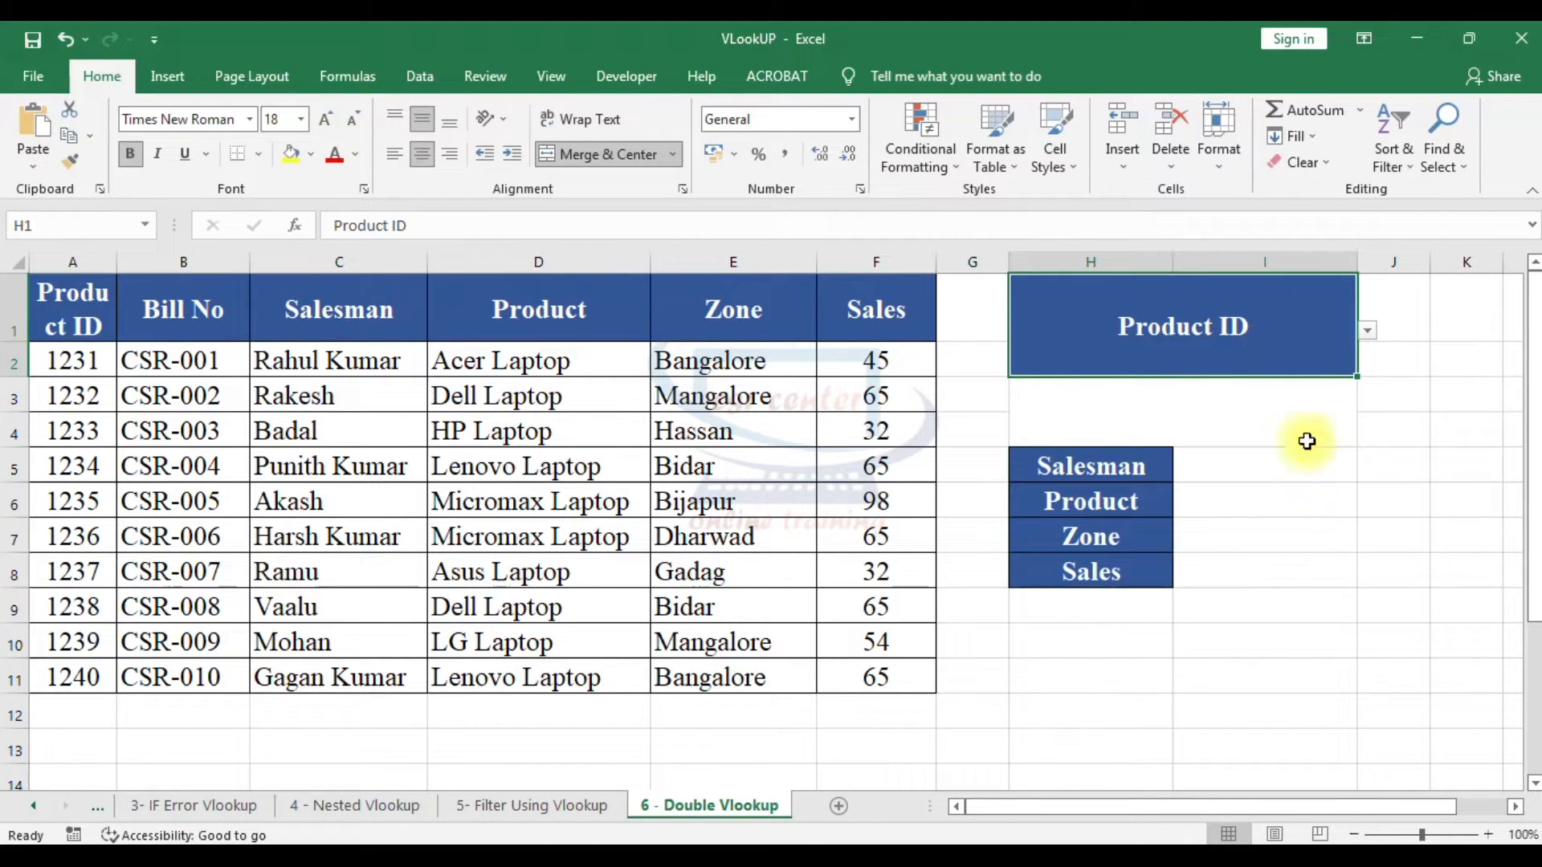
Step: Set the lookup heading in the merged cell H1 to Bill No
{"action": "left_click", "coordinate": [1249, 462]}
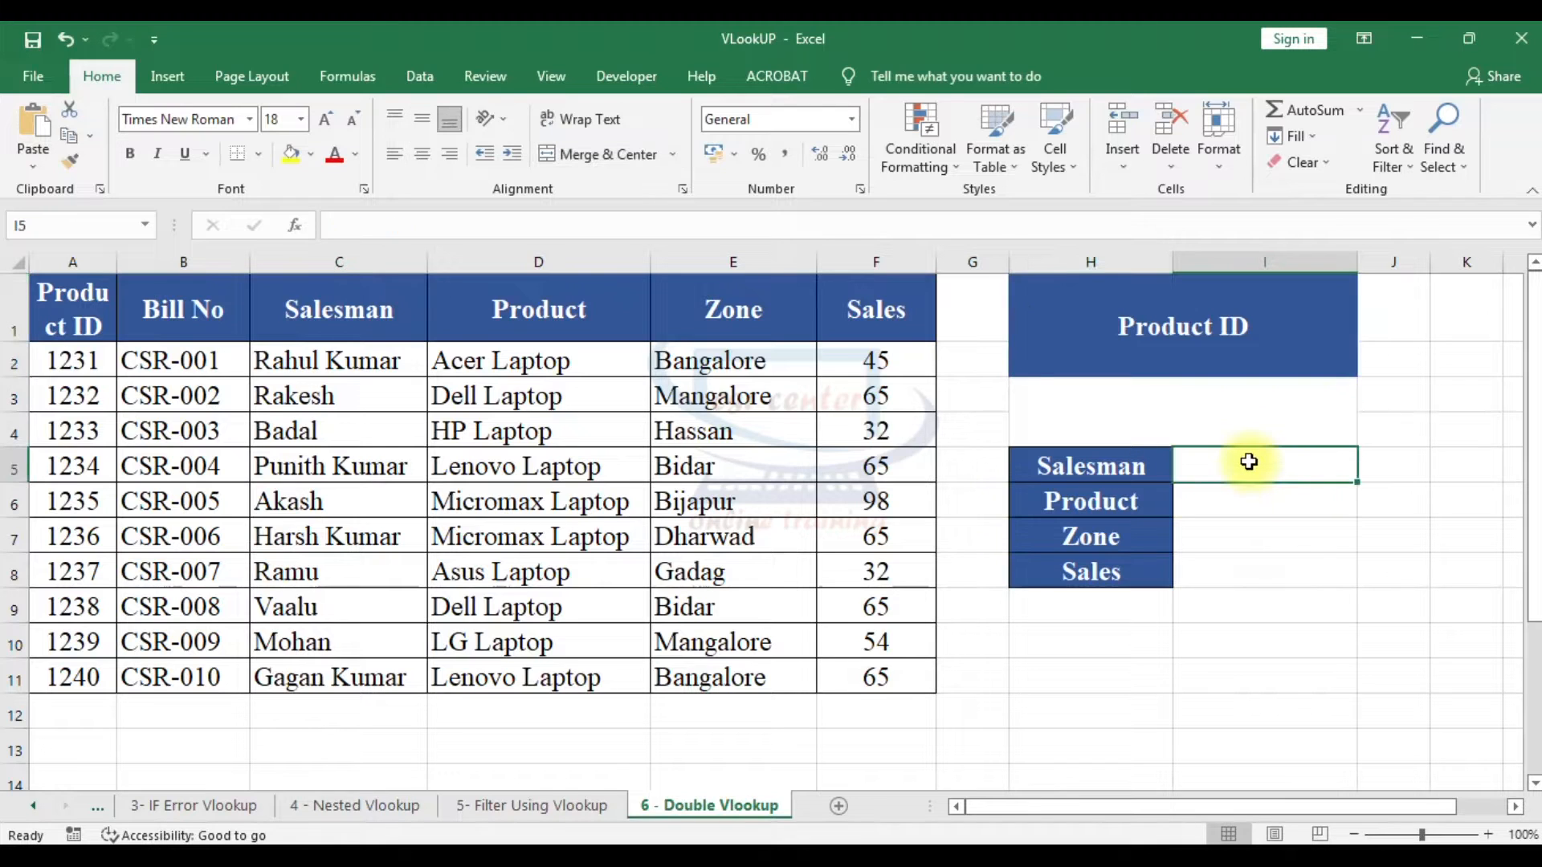
{"action": "left_click", "coordinate": [1242, 499]}
{"action": "left_click", "coordinate": [1244, 534]}
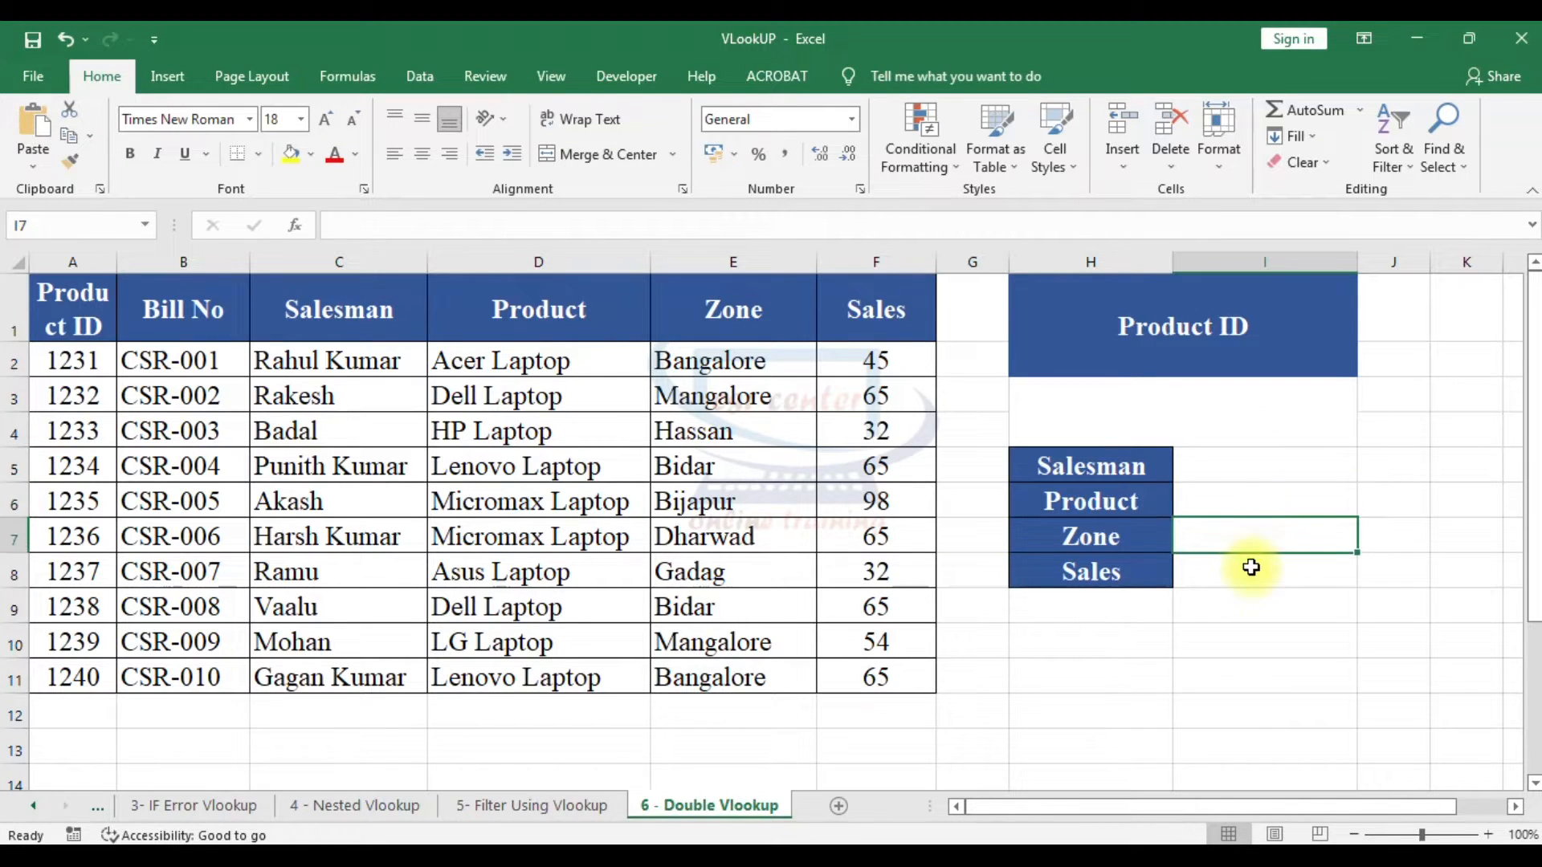
{"action": "left_click", "coordinate": [1246, 583]}
{"action": "left_click", "coordinate": [1335, 365]}
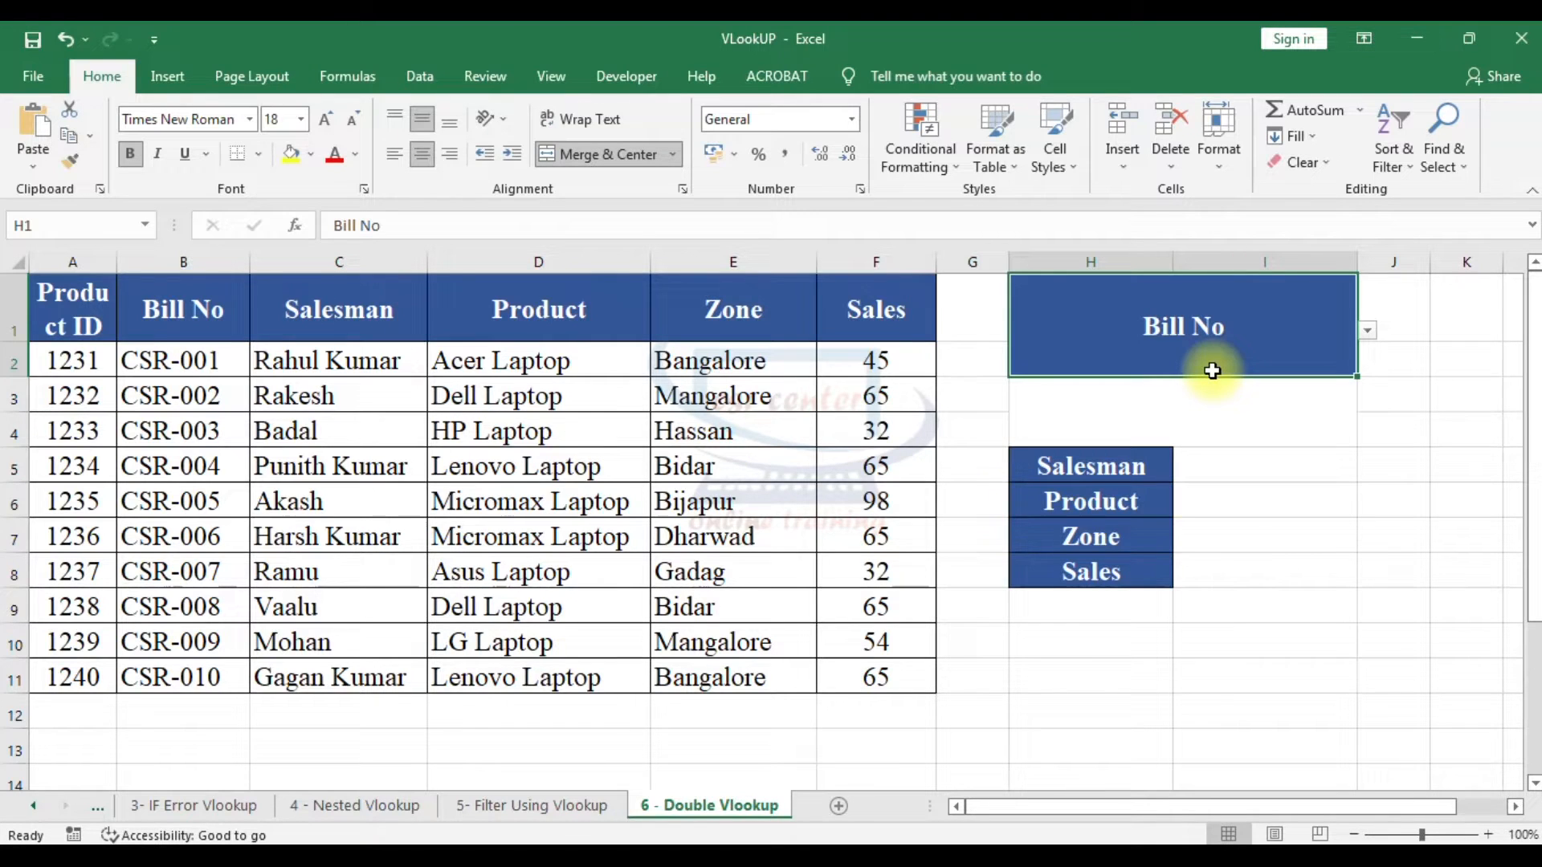
{"action": "left_click", "coordinate": [1256, 469]}
{"action": "left_click", "coordinate": [1236, 500]}
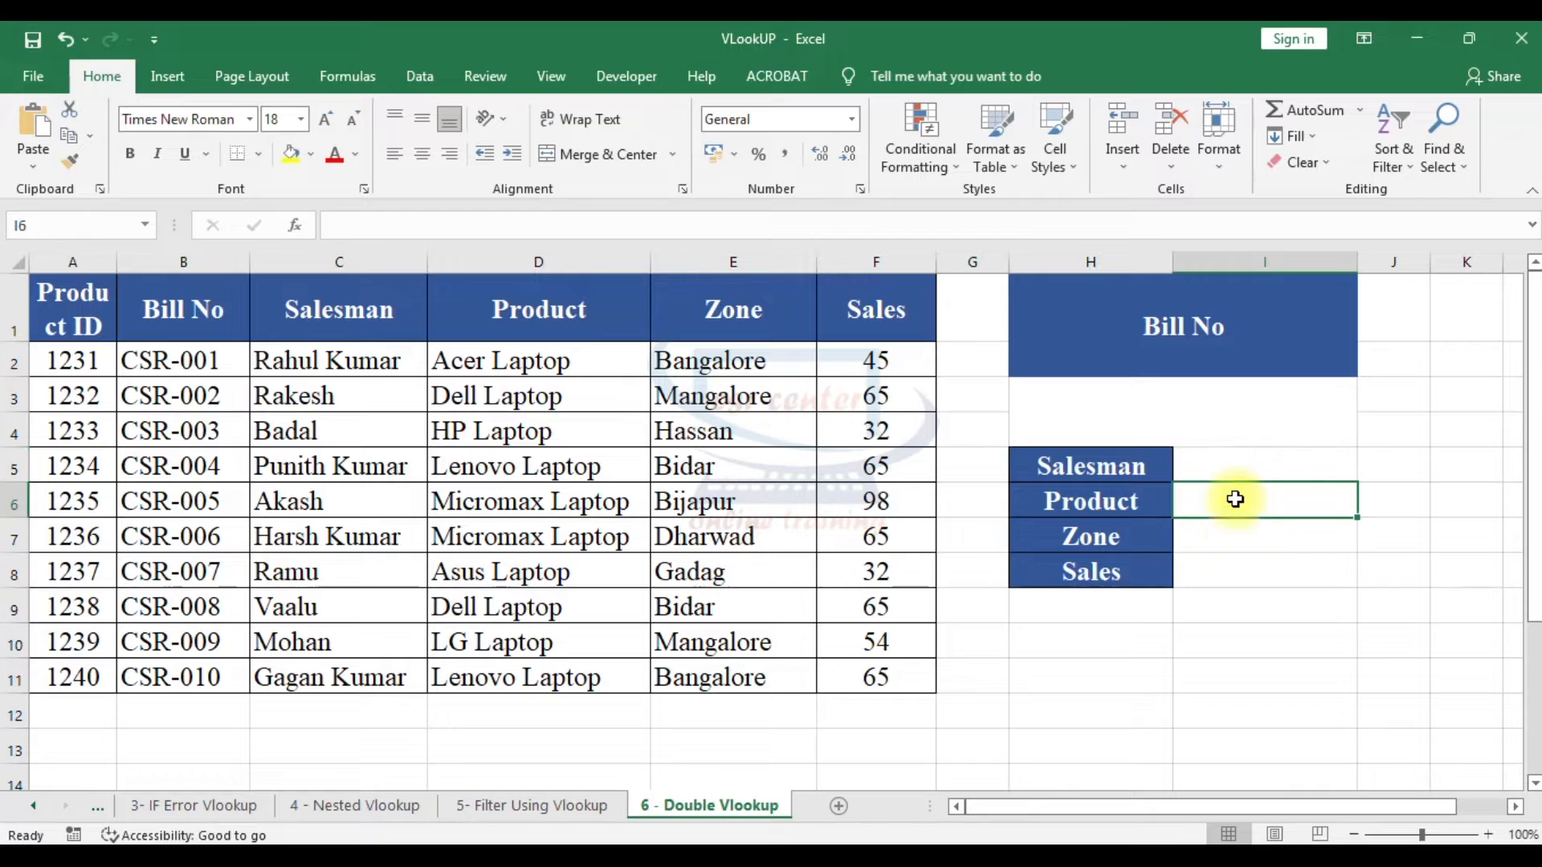
{"action": "left_click", "coordinate": [1232, 535]}
{"action": "left_click", "coordinate": [1232, 571]}
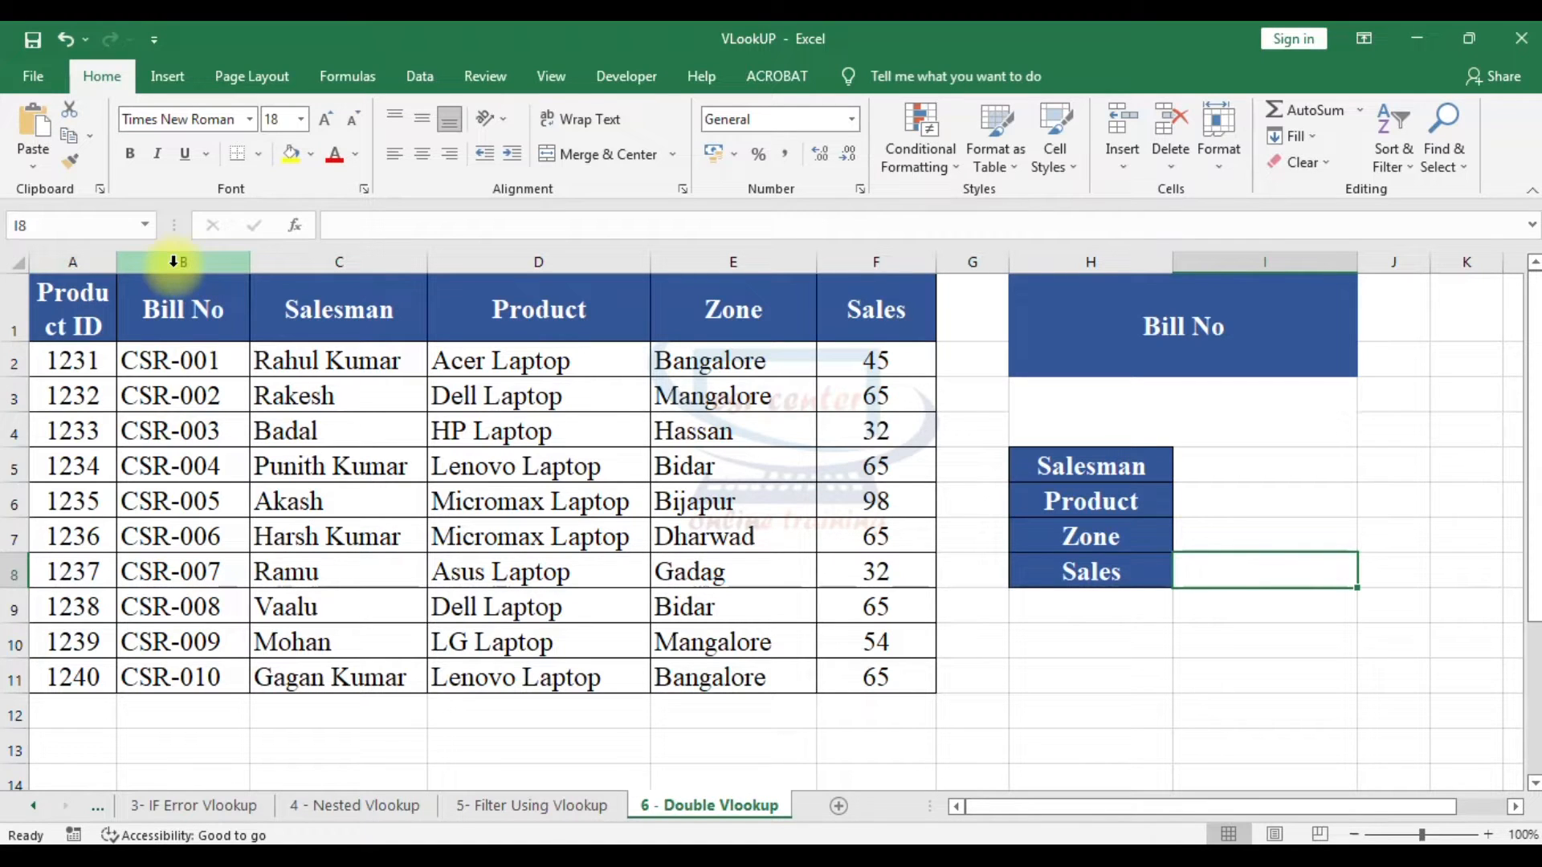
{"action": "left_click_drag", "start_coordinate": [335, 360], "coordinate": [875, 668]}
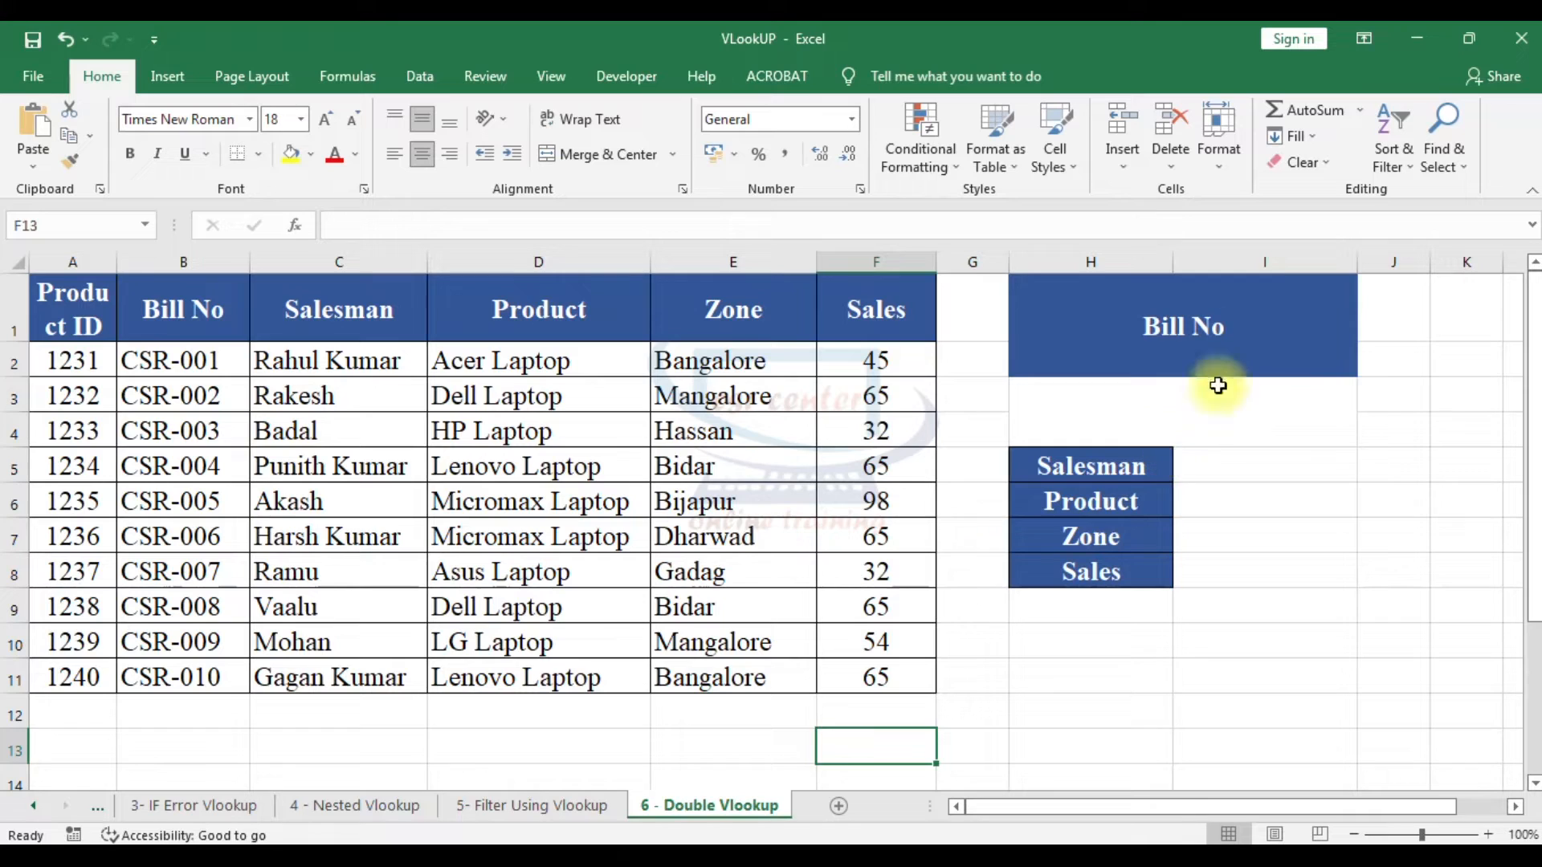
{"action": "left_click", "coordinate": [1218, 386]}
Step: Examine the data validation of the merged cell H1, including its allowed type and source range, and close it without changes
{"action": "left_click", "coordinate": [1267, 308]}
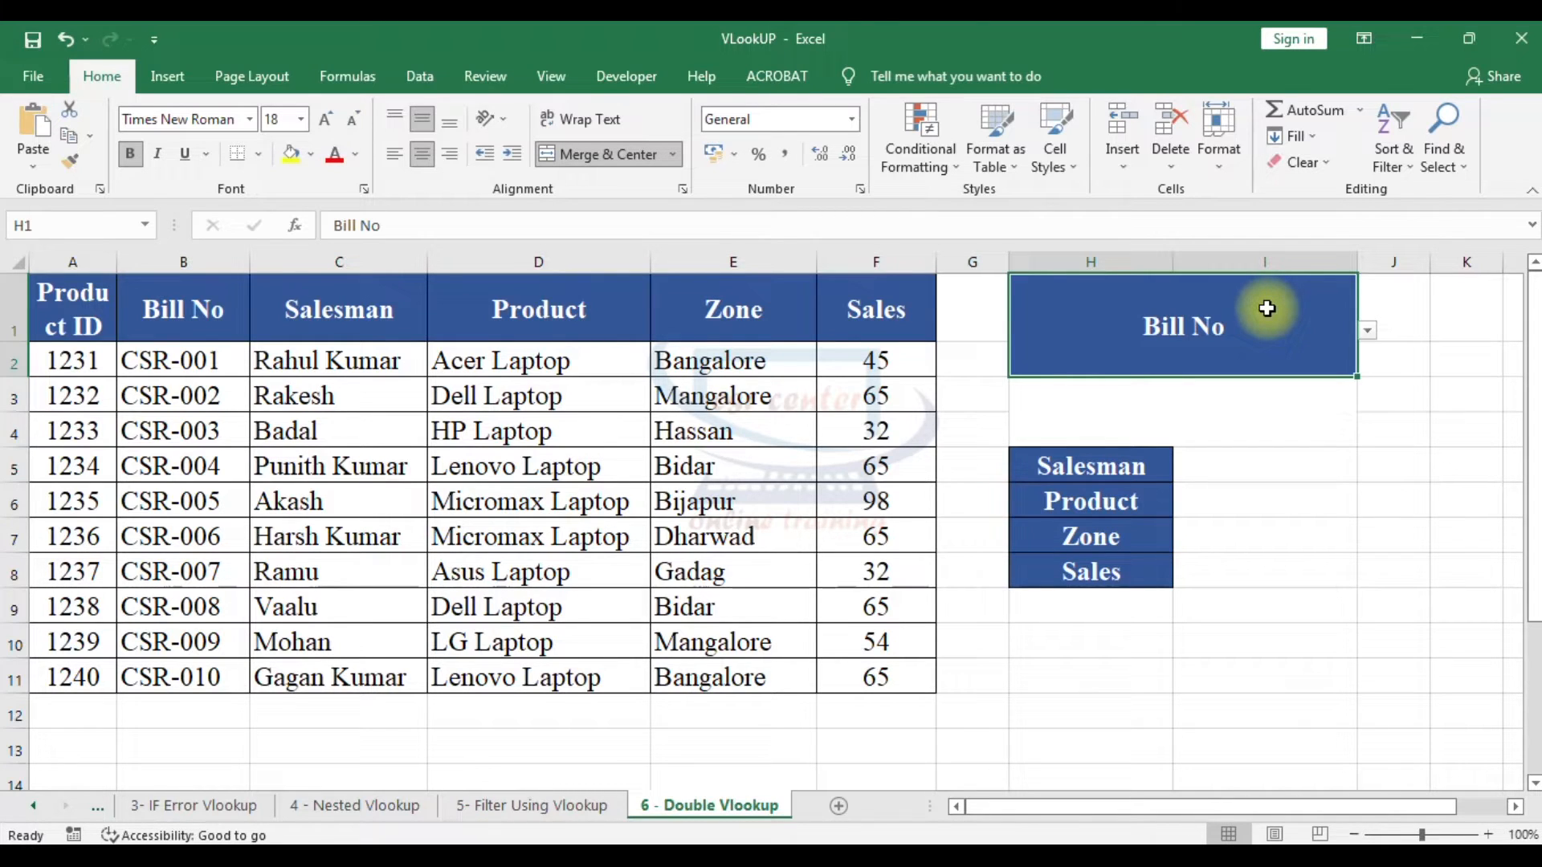
{"action": "left_click", "coordinate": [420, 76]}
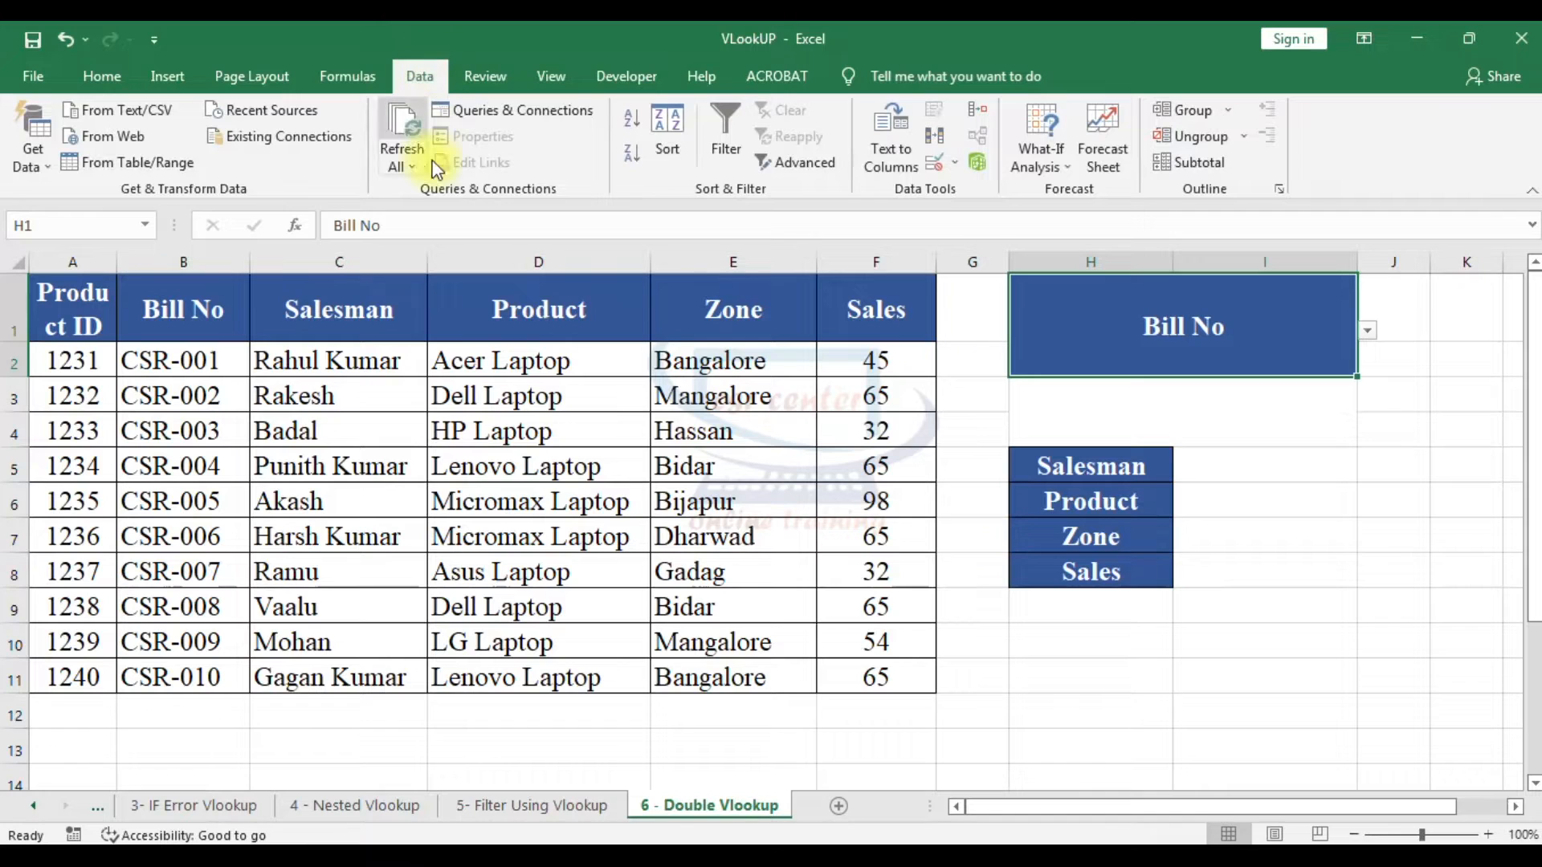
{"action": "left_click", "coordinate": [953, 162]}
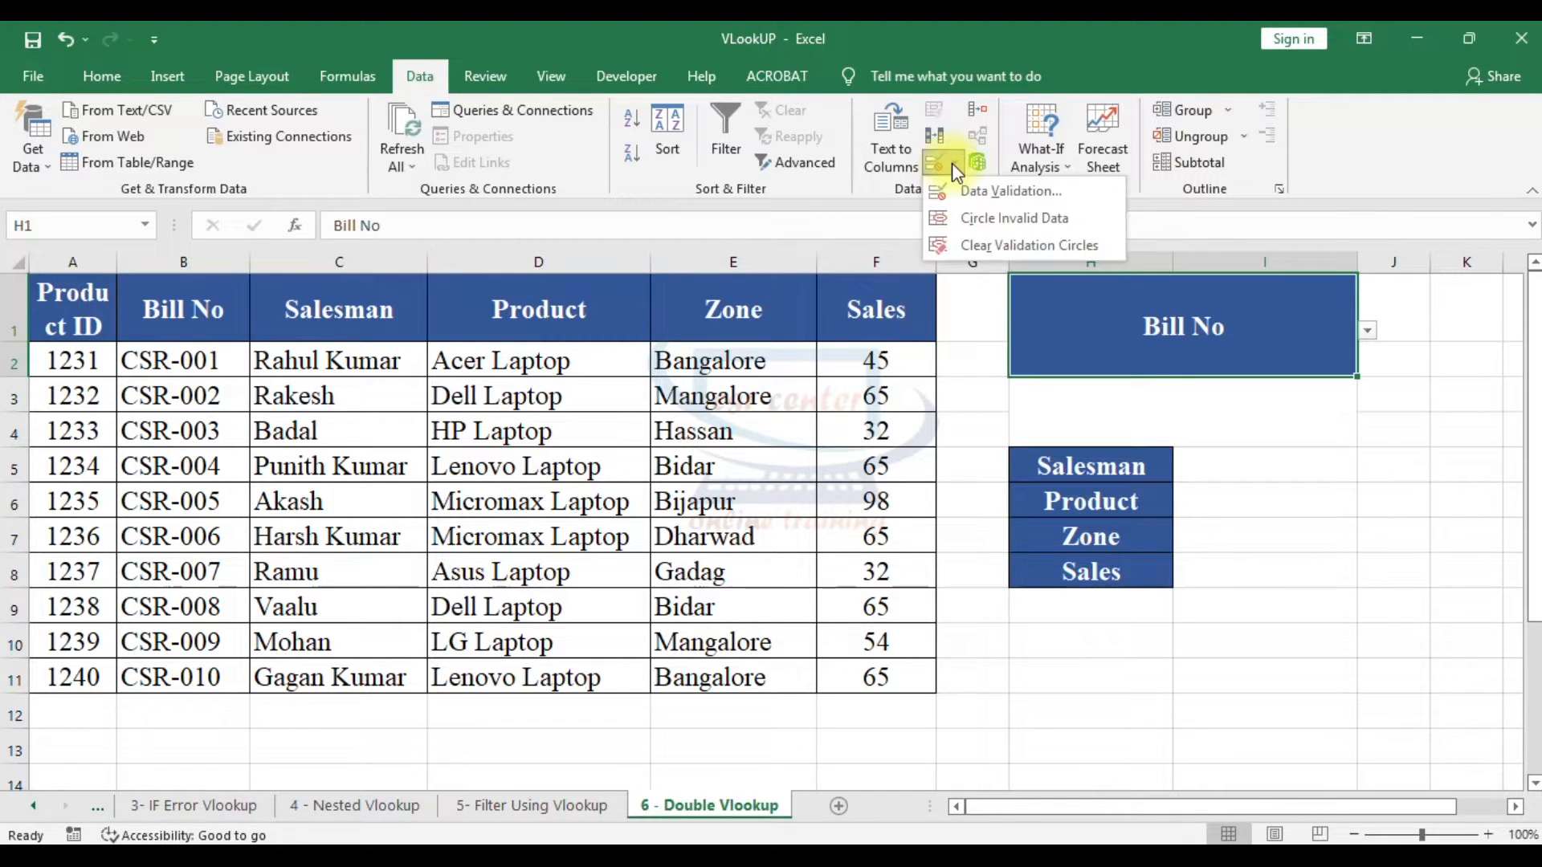
{"action": "left_click", "coordinate": [982, 190]}
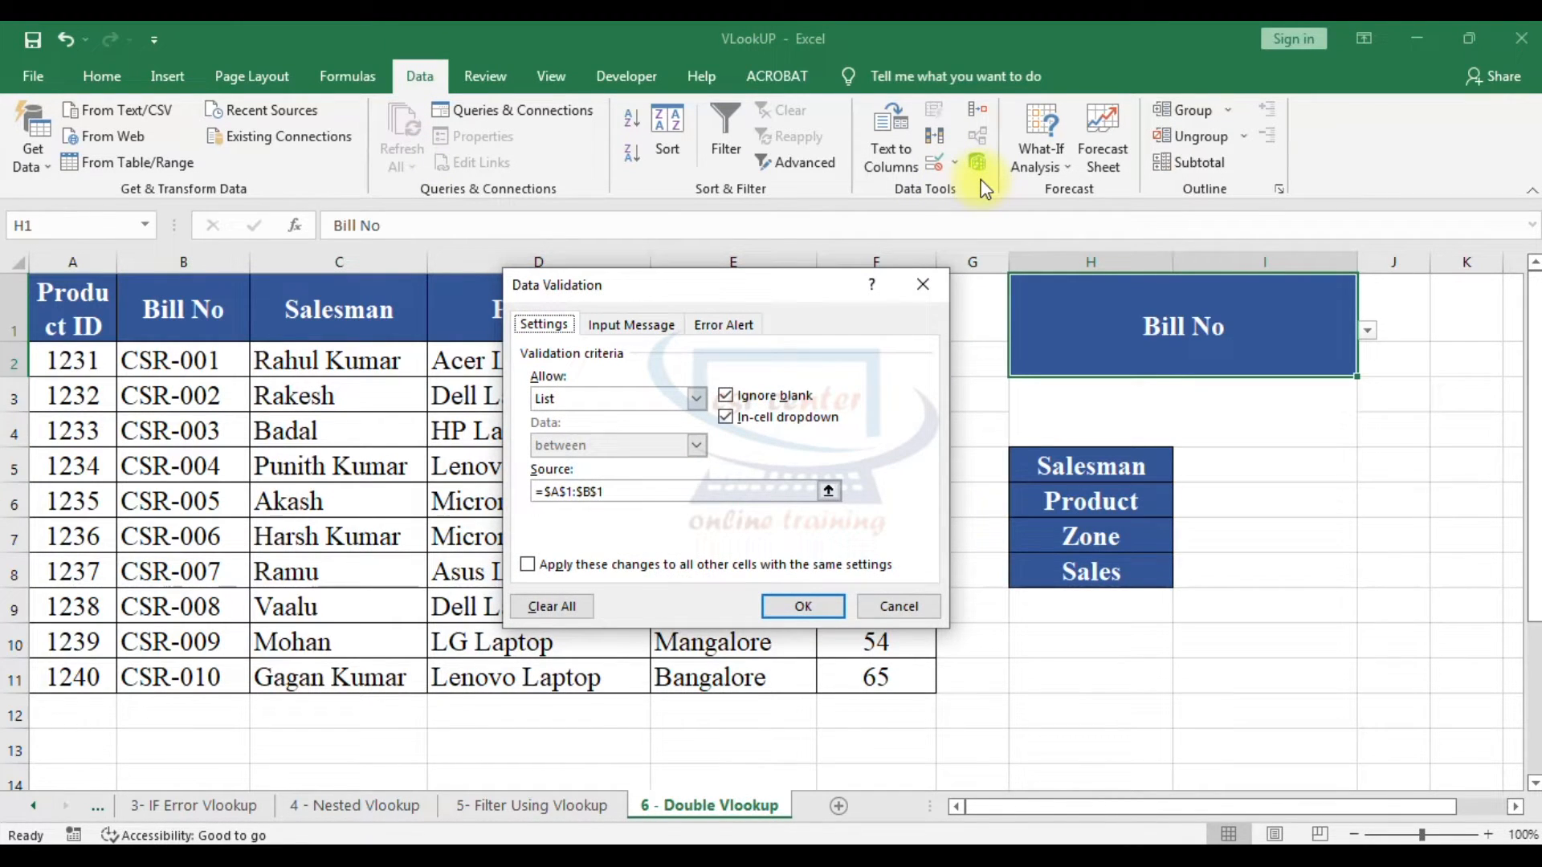
{"action": "left_click", "coordinate": [697, 399]}
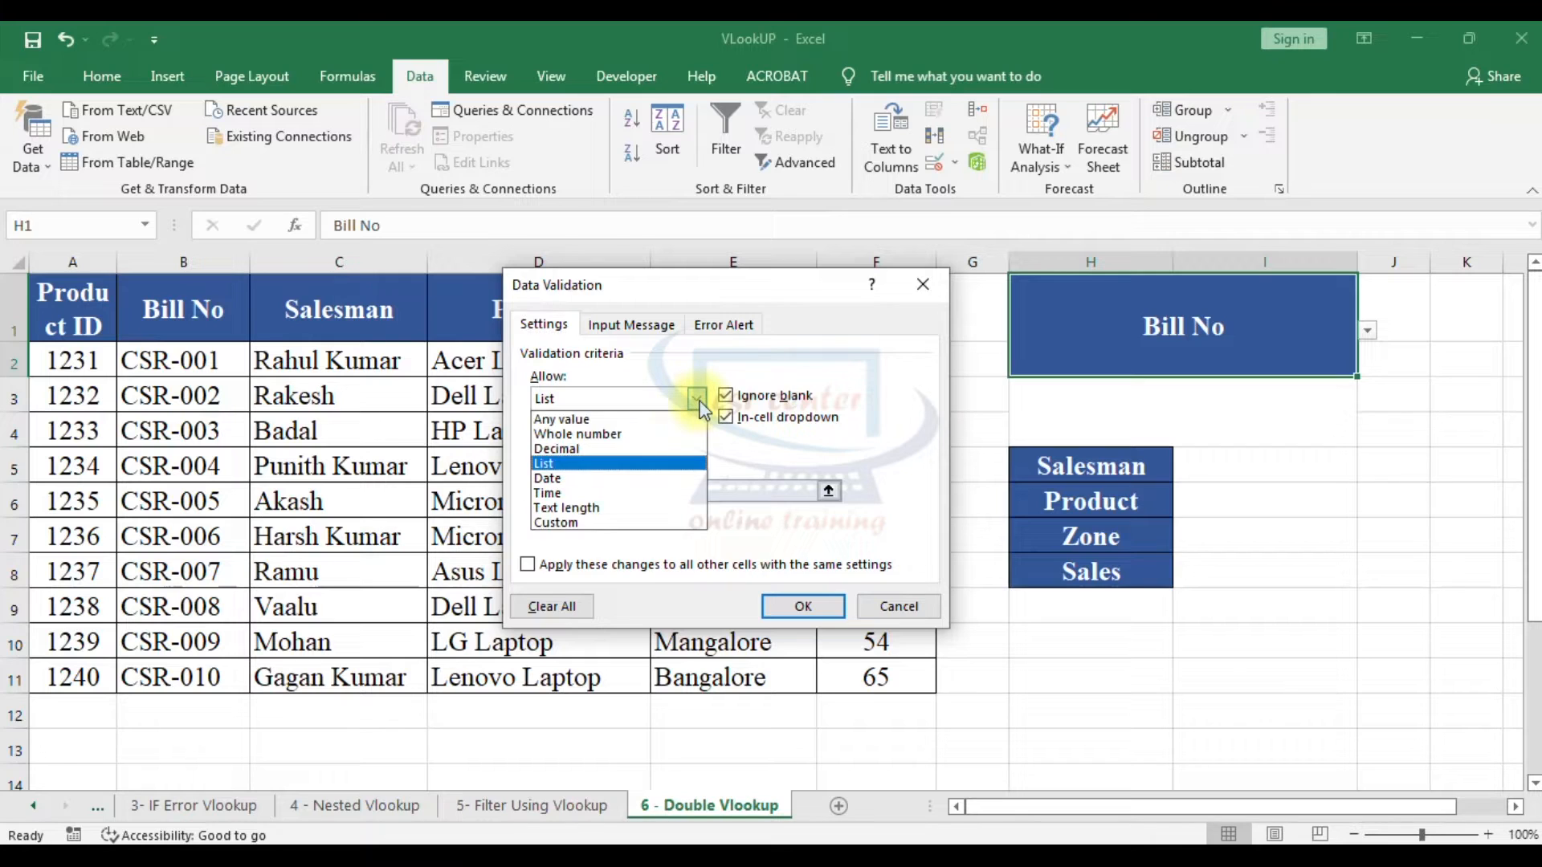
{"action": "left_click", "coordinate": [698, 399]}
{"action": "left_click", "coordinate": [828, 490]}
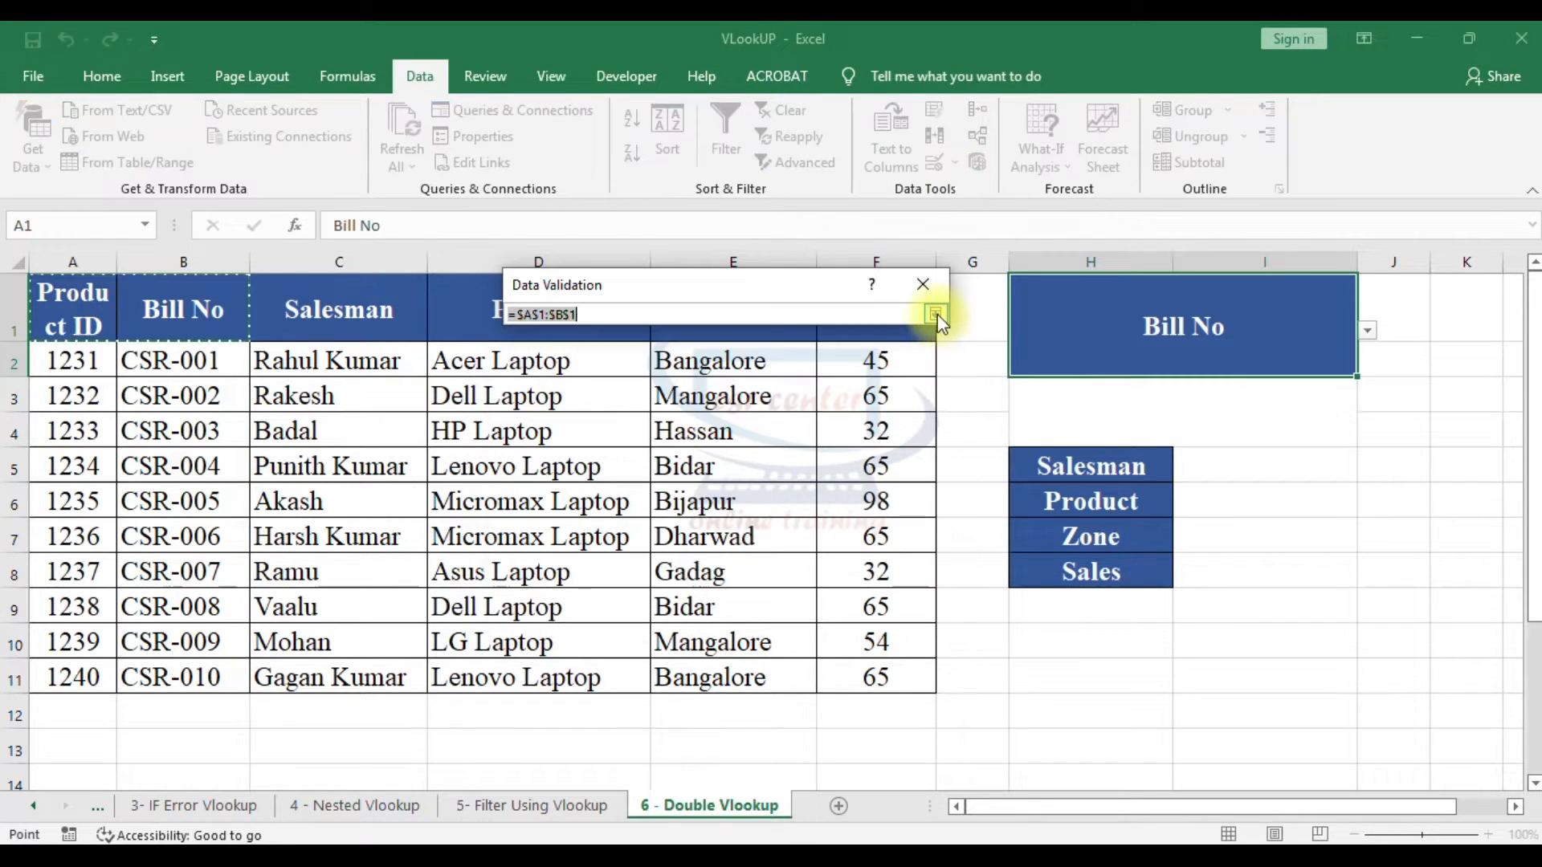
{"action": "left_click", "coordinate": [937, 315]}
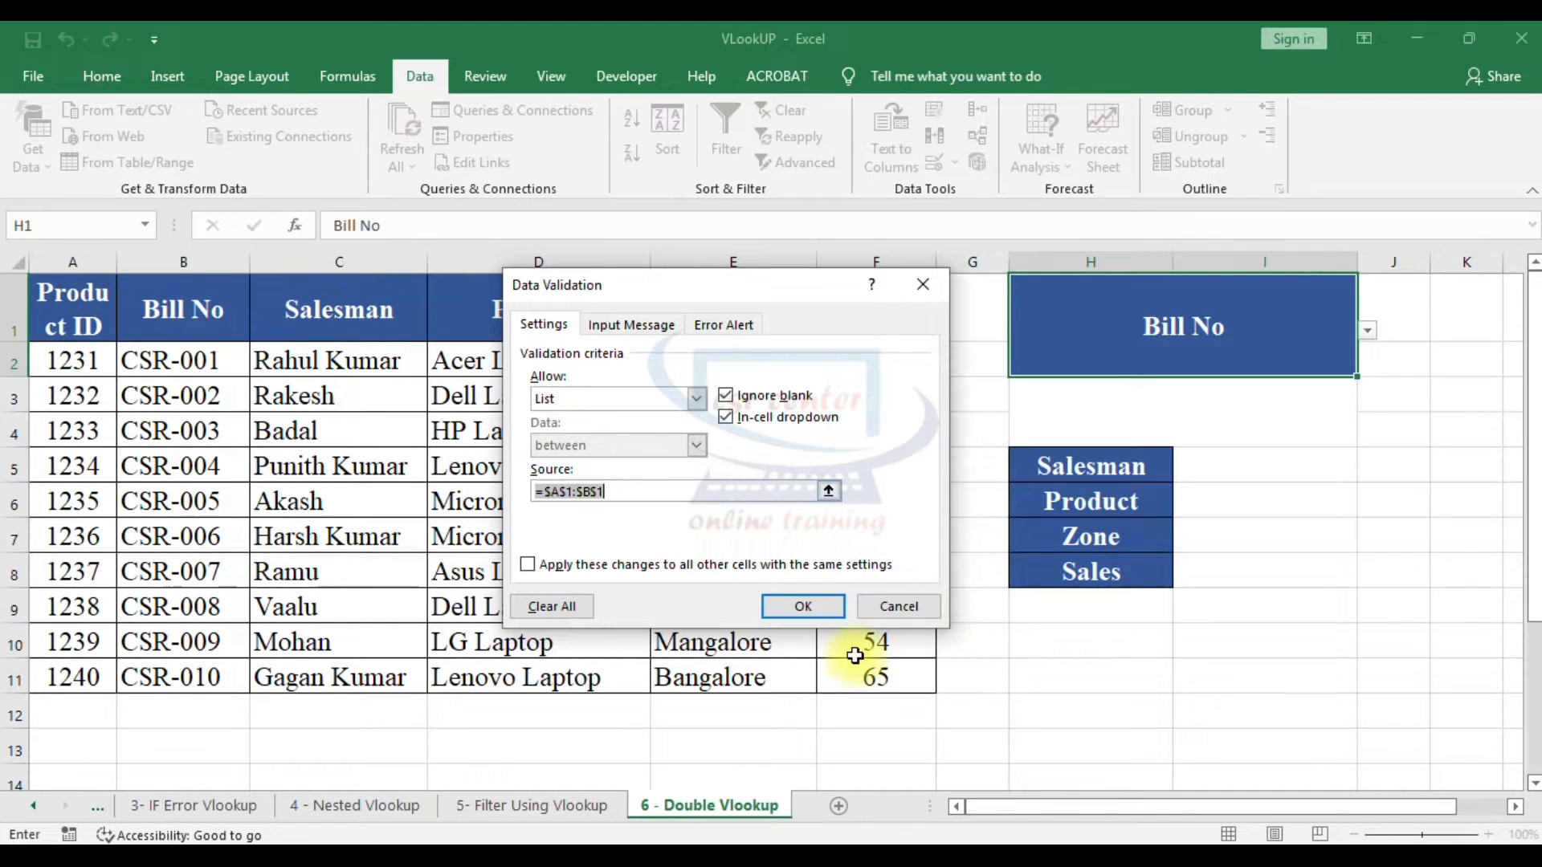
{"action": "left_click", "coordinate": [924, 285]}
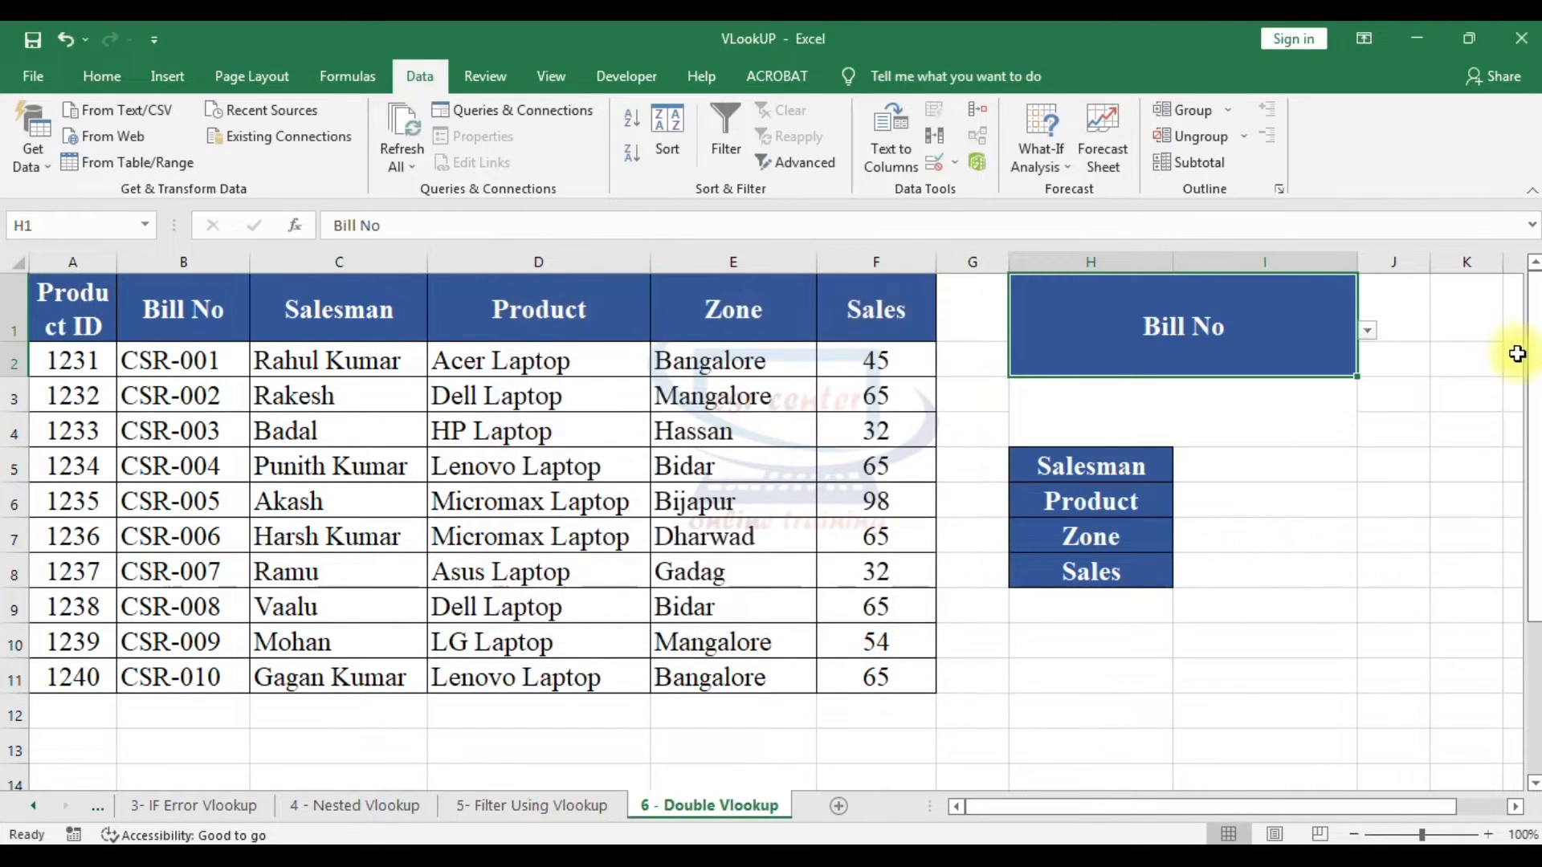
Step: Test the validation list in H1 by choosing Product ID and switching back to Bill No
{"action": "left_click", "coordinate": [1368, 331]}
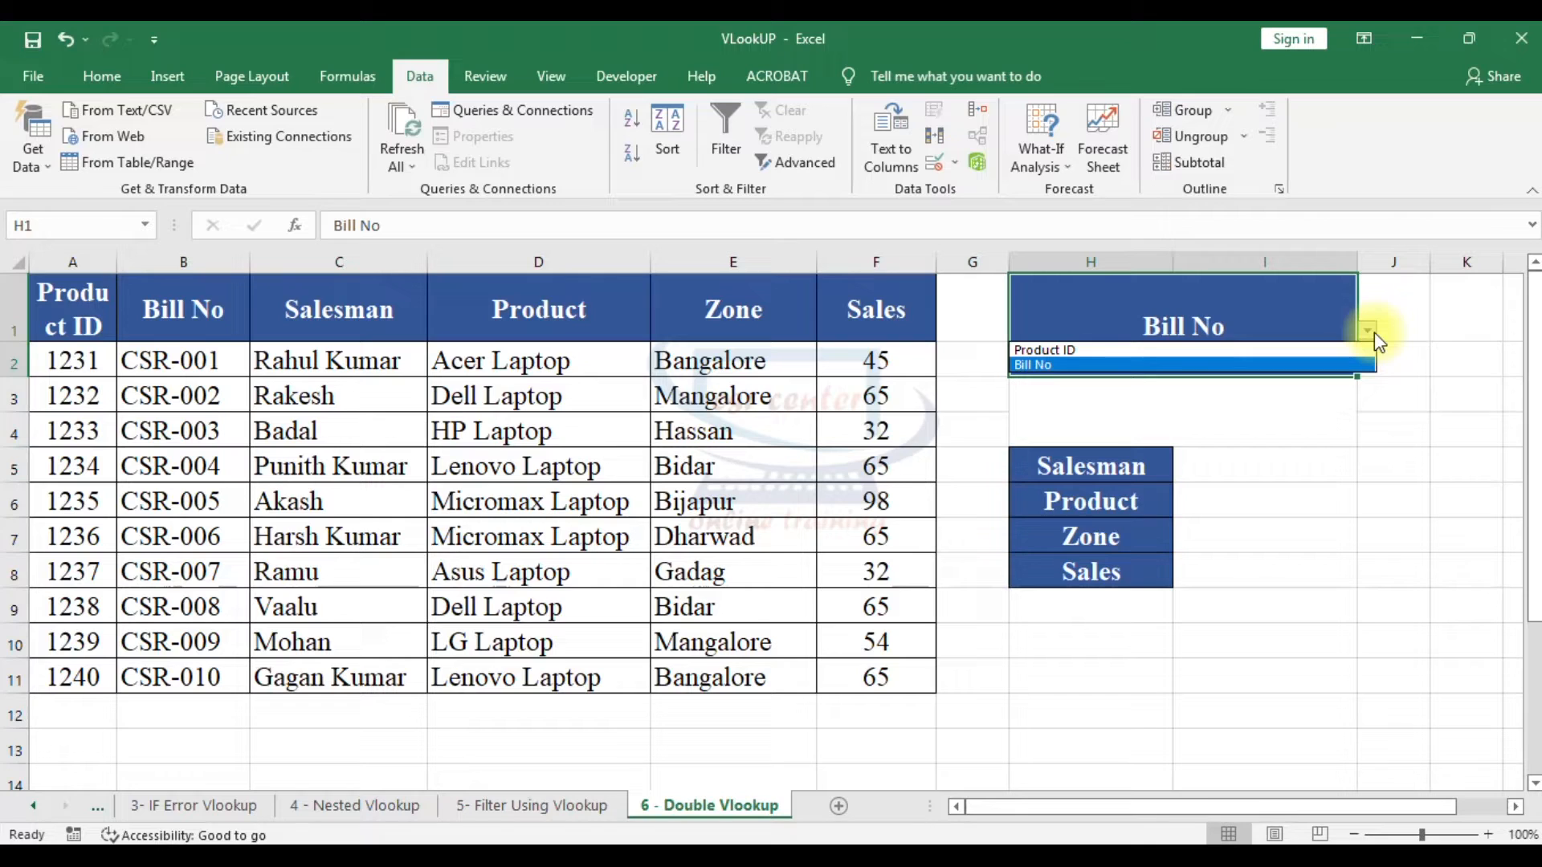
{"action": "left_click", "coordinate": [1052, 353]}
{"action": "left_click", "coordinate": [1274, 408]}
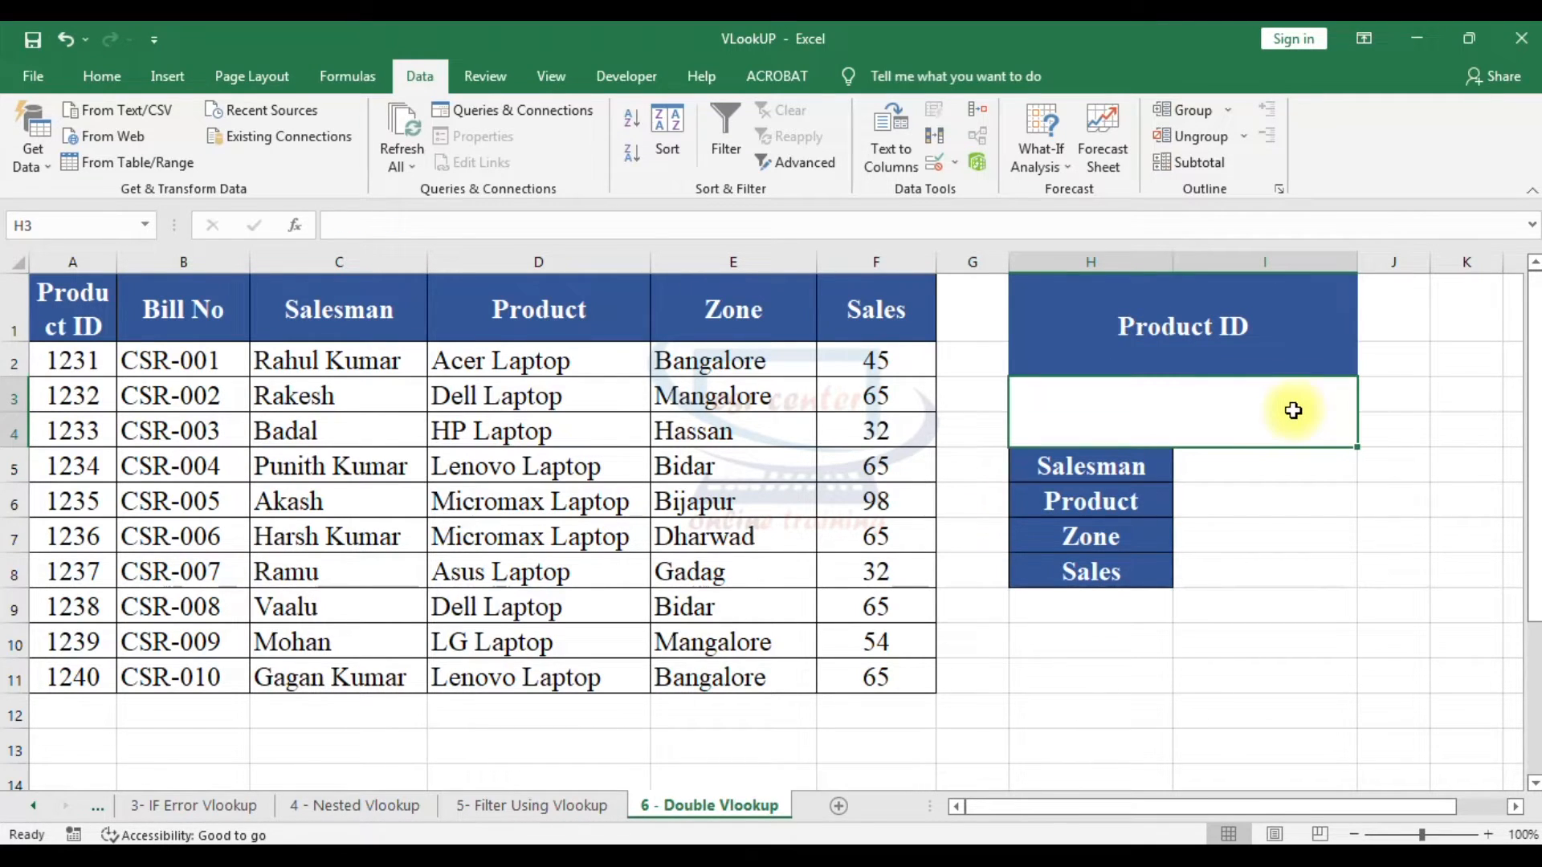
{"action": "left_click", "coordinate": [1288, 354]}
{"action": "left_click", "coordinate": [1366, 330]}
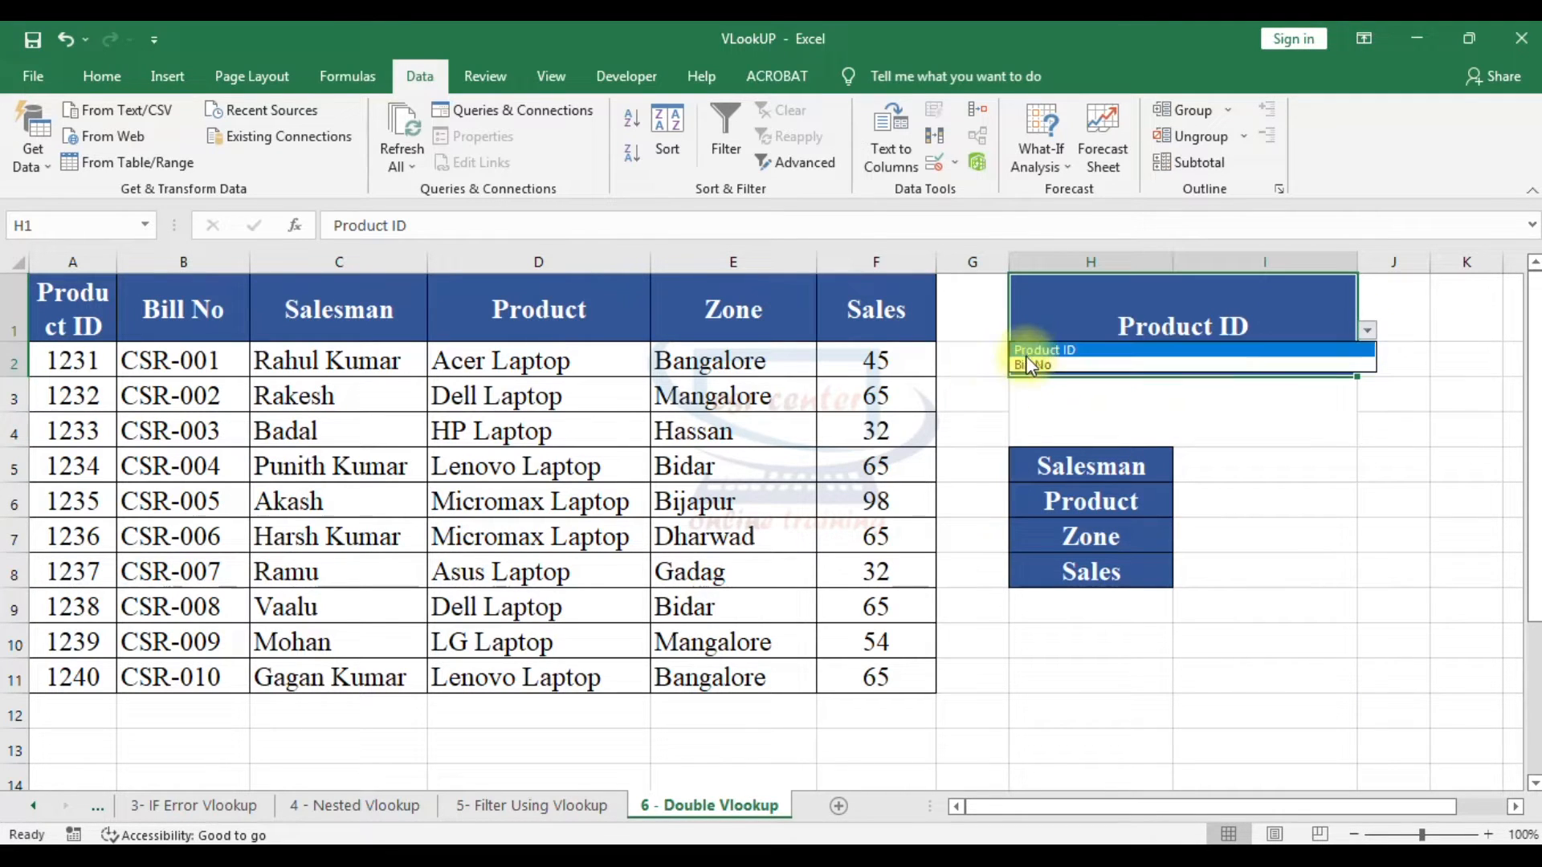
{"action": "left_click", "coordinate": [1030, 365]}
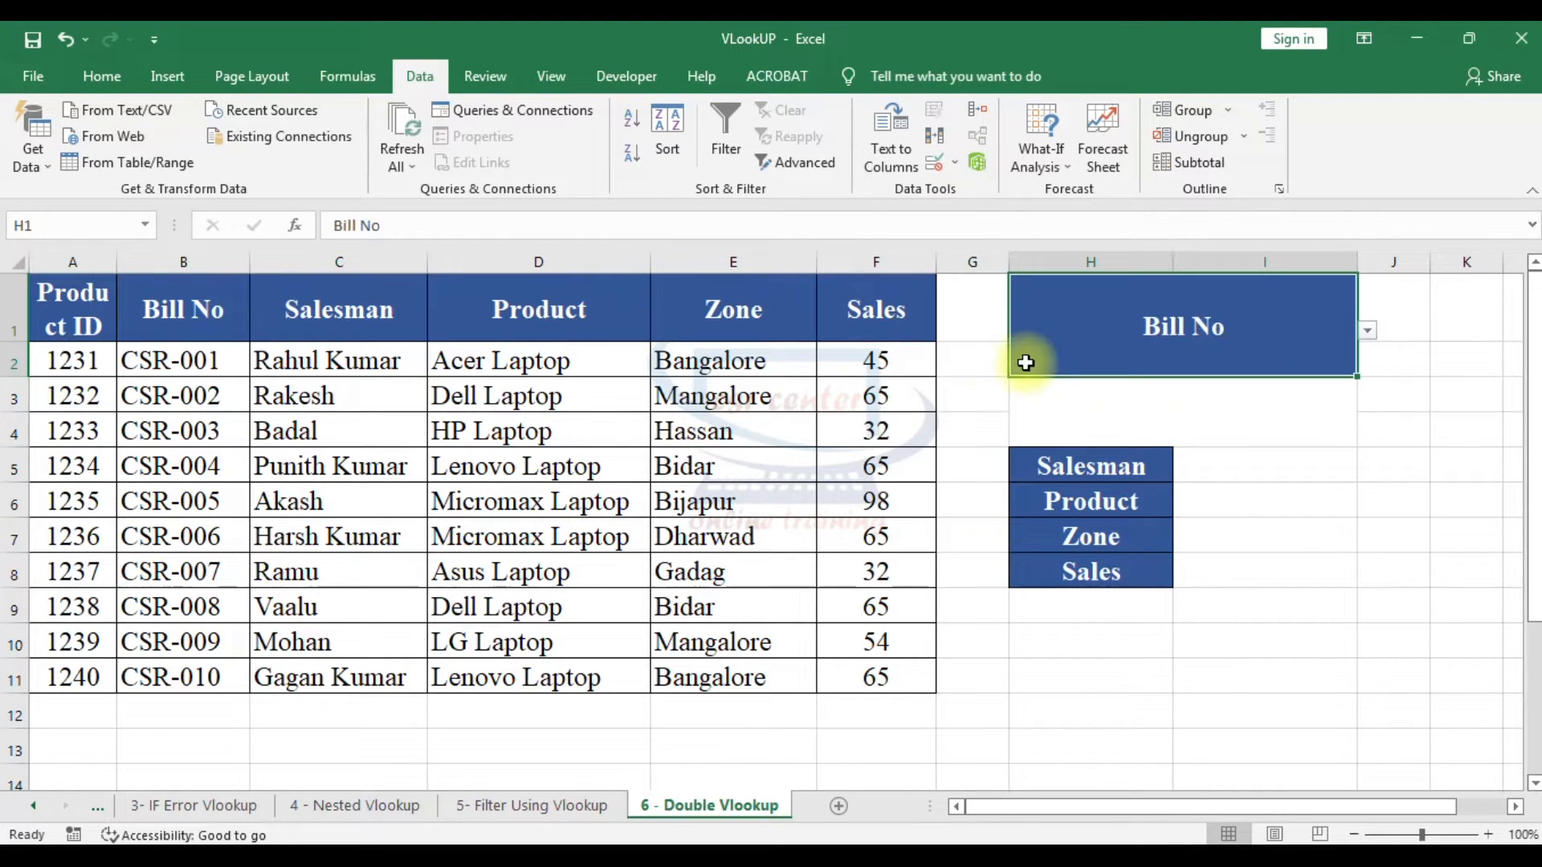
{"action": "left_click", "coordinate": [1301, 407]}
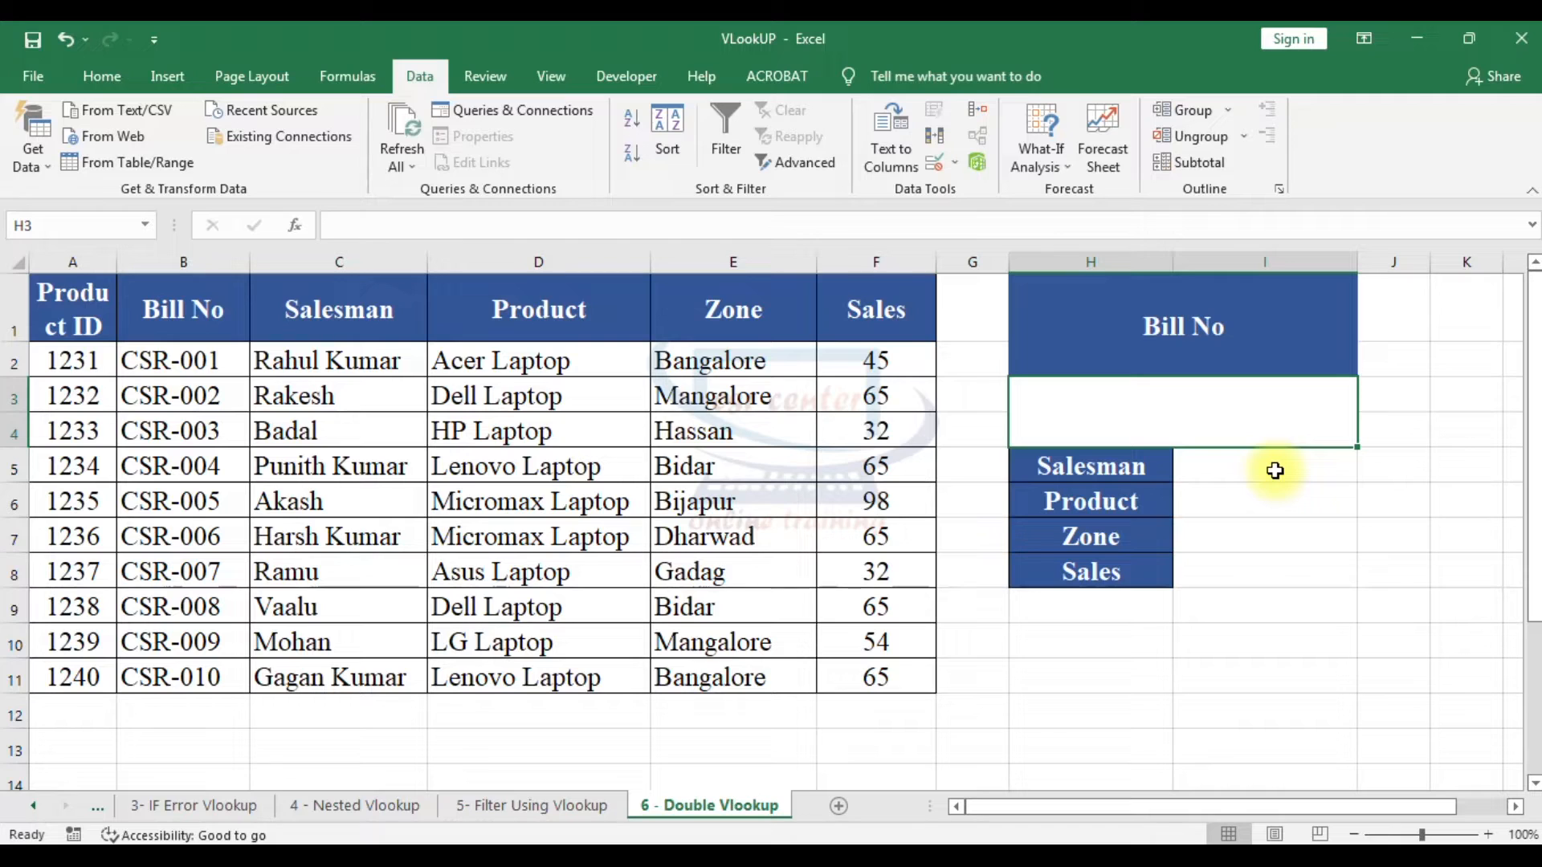
Step: Enter the formula =MATCH(H1,A1:F1,0) in cell F13 to find the column position of the chosen heading
{"action": "left_click", "coordinate": [866, 741]}
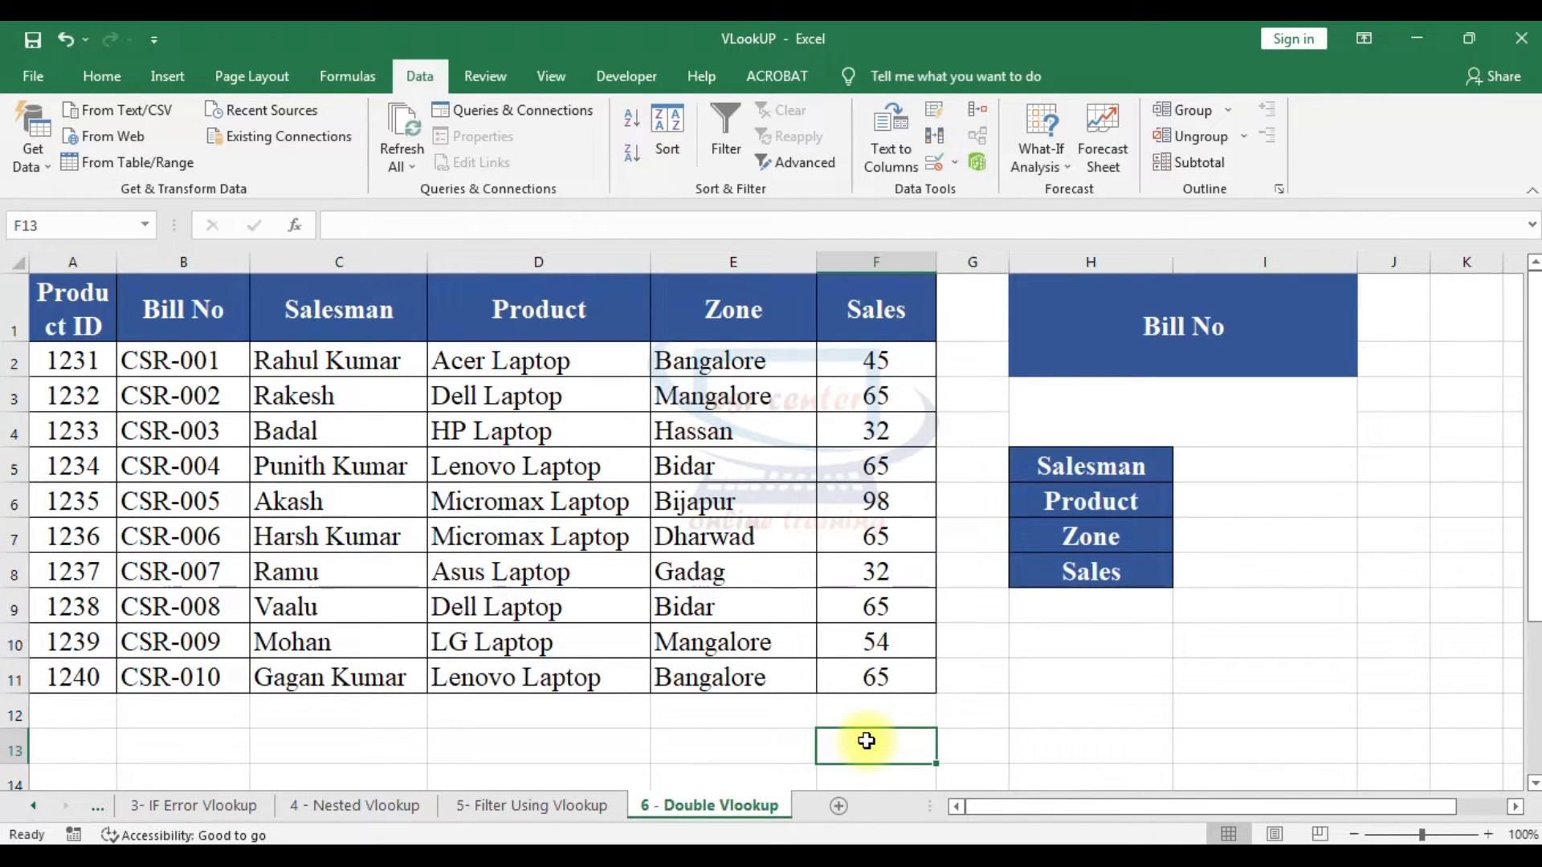
{"action": "type", "text": "=match"}
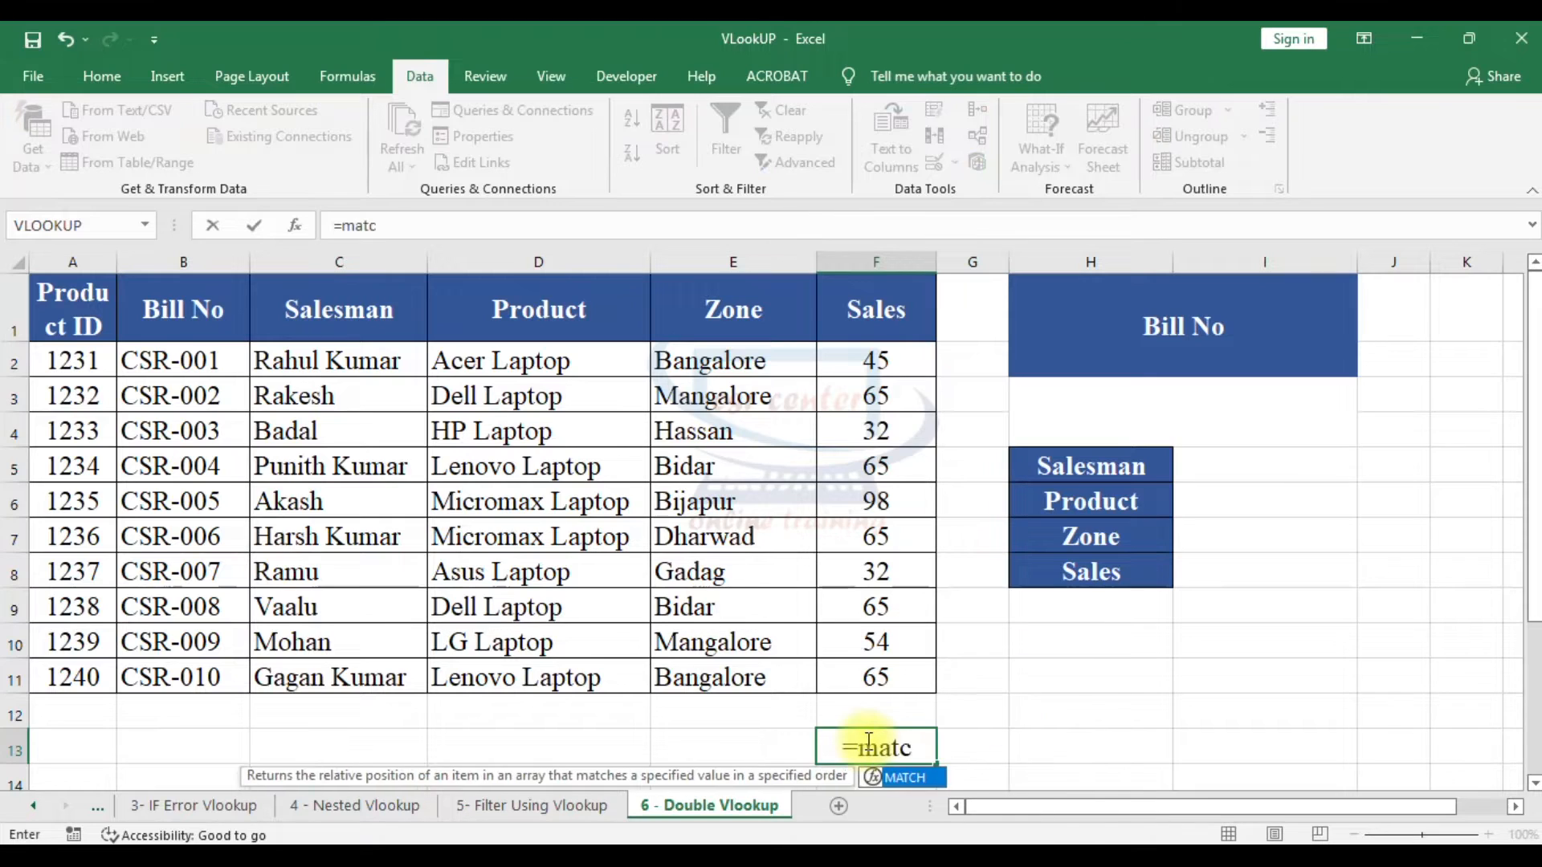
{"action": "key", "text": "Tab"}
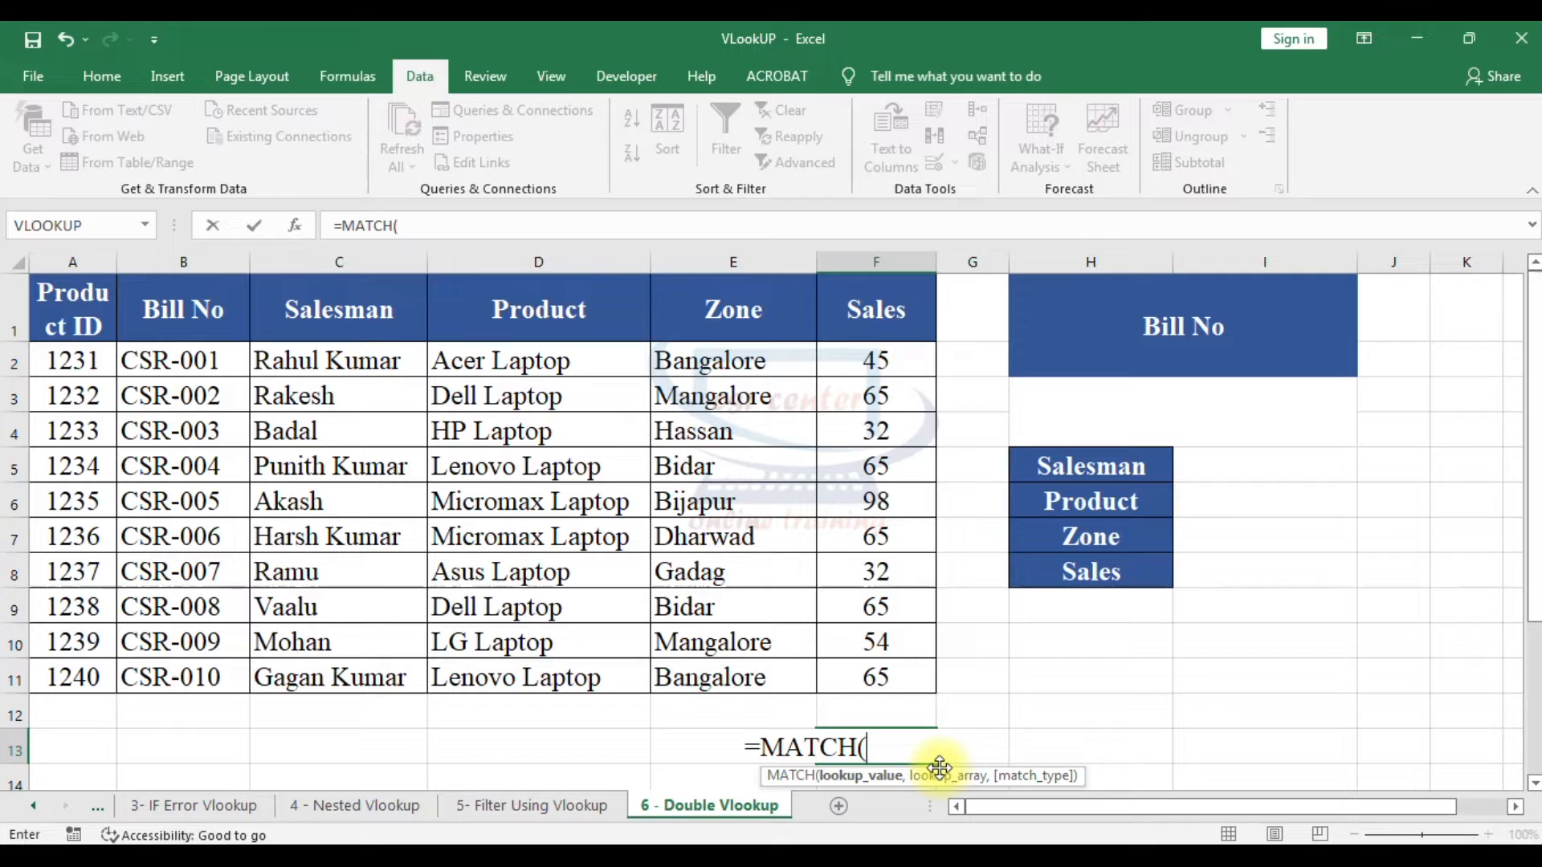
{"action": "left_click", "coordinate": [1147, 333]}
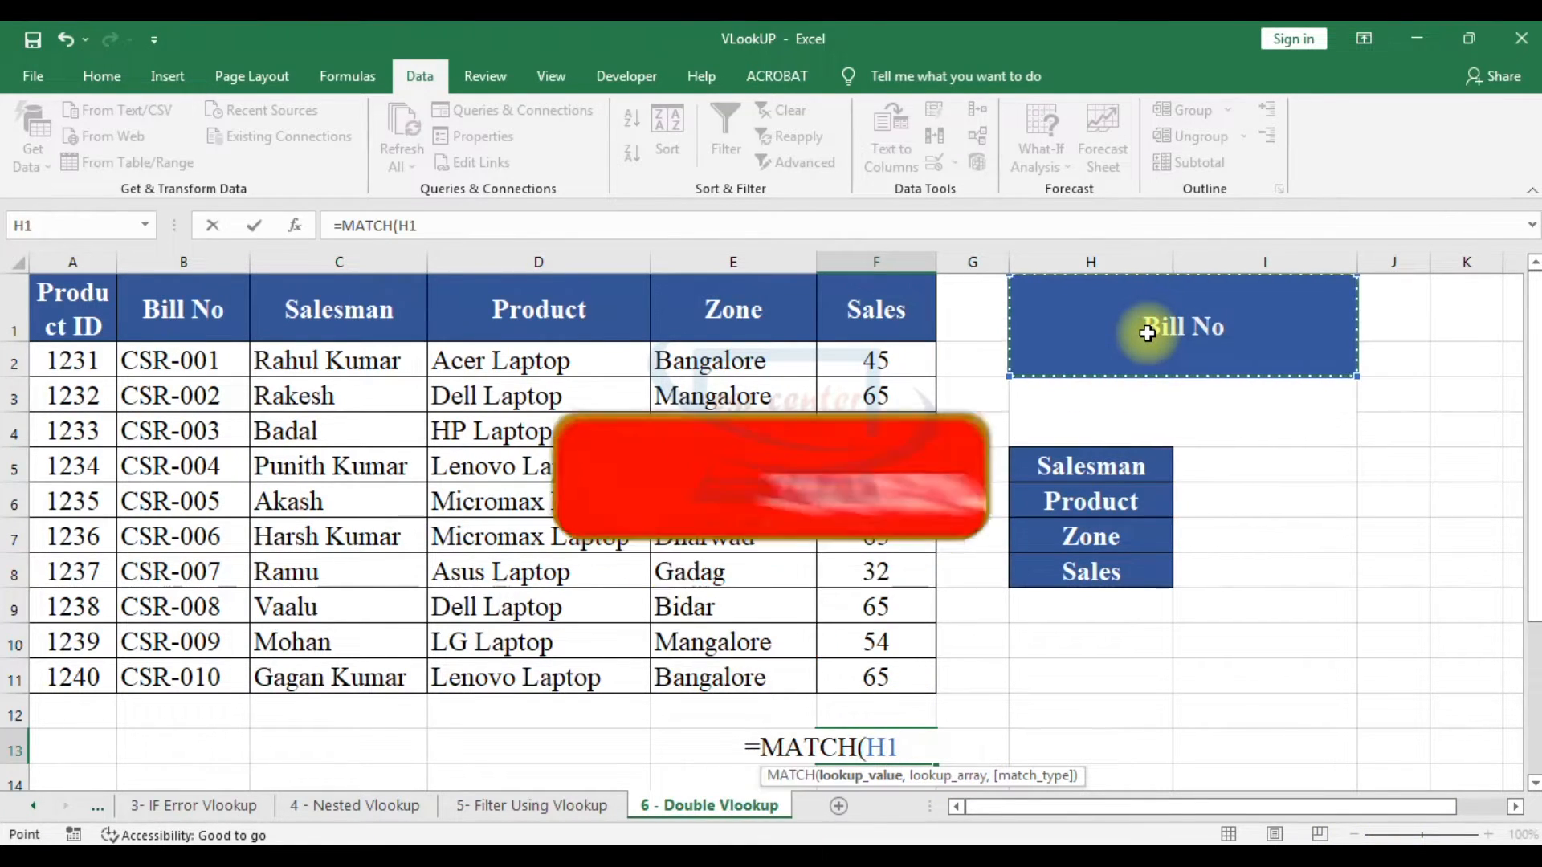
{"action": "type", "text": ","}
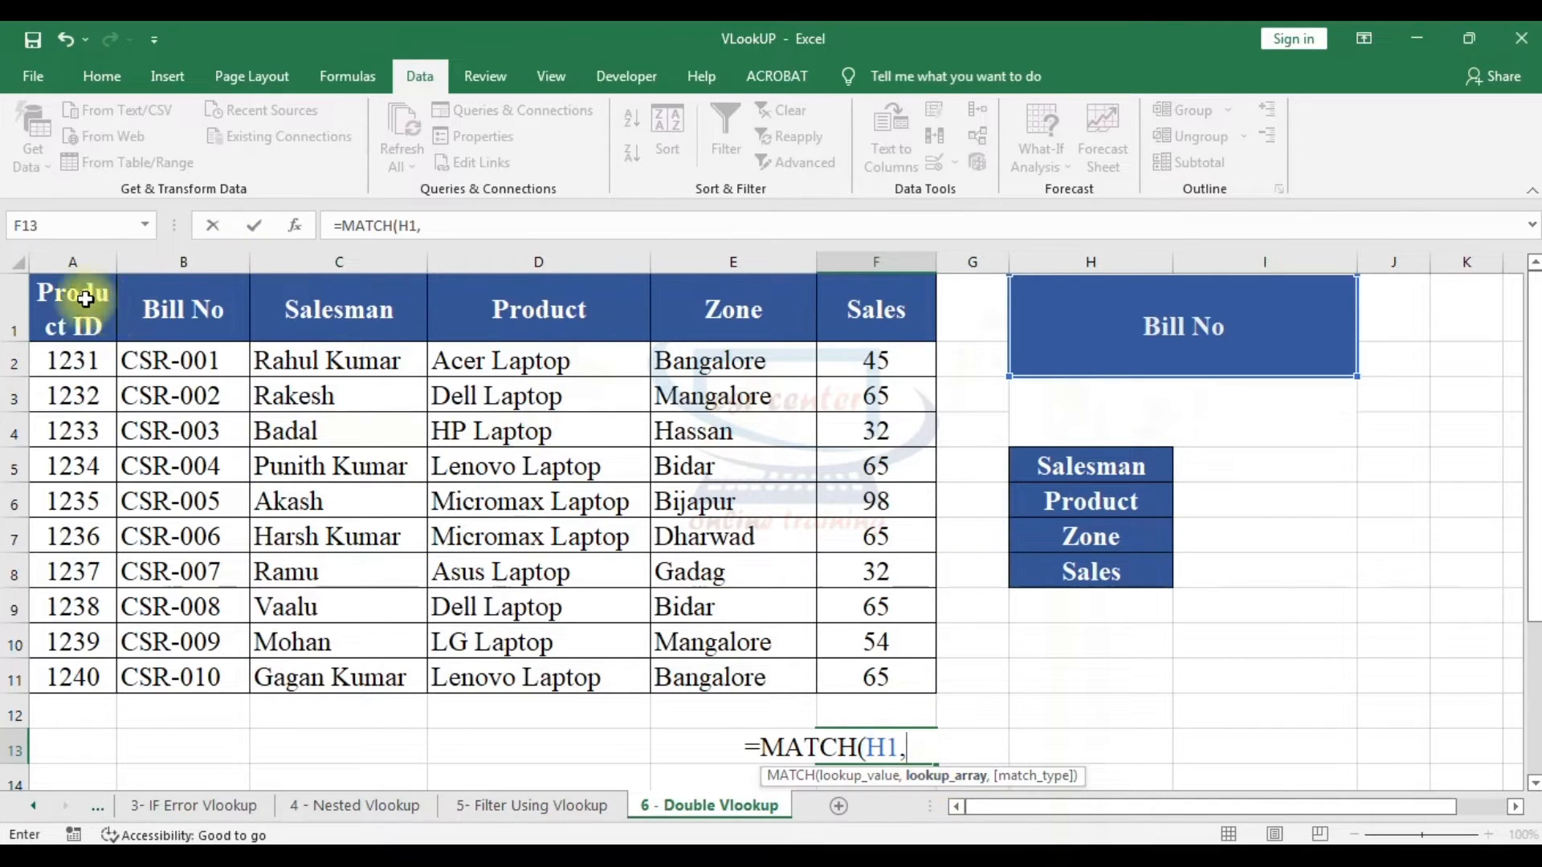
{"action": "left_click_drag", "start_coordinate": [86, 310], "coordinate": [885, 302]}
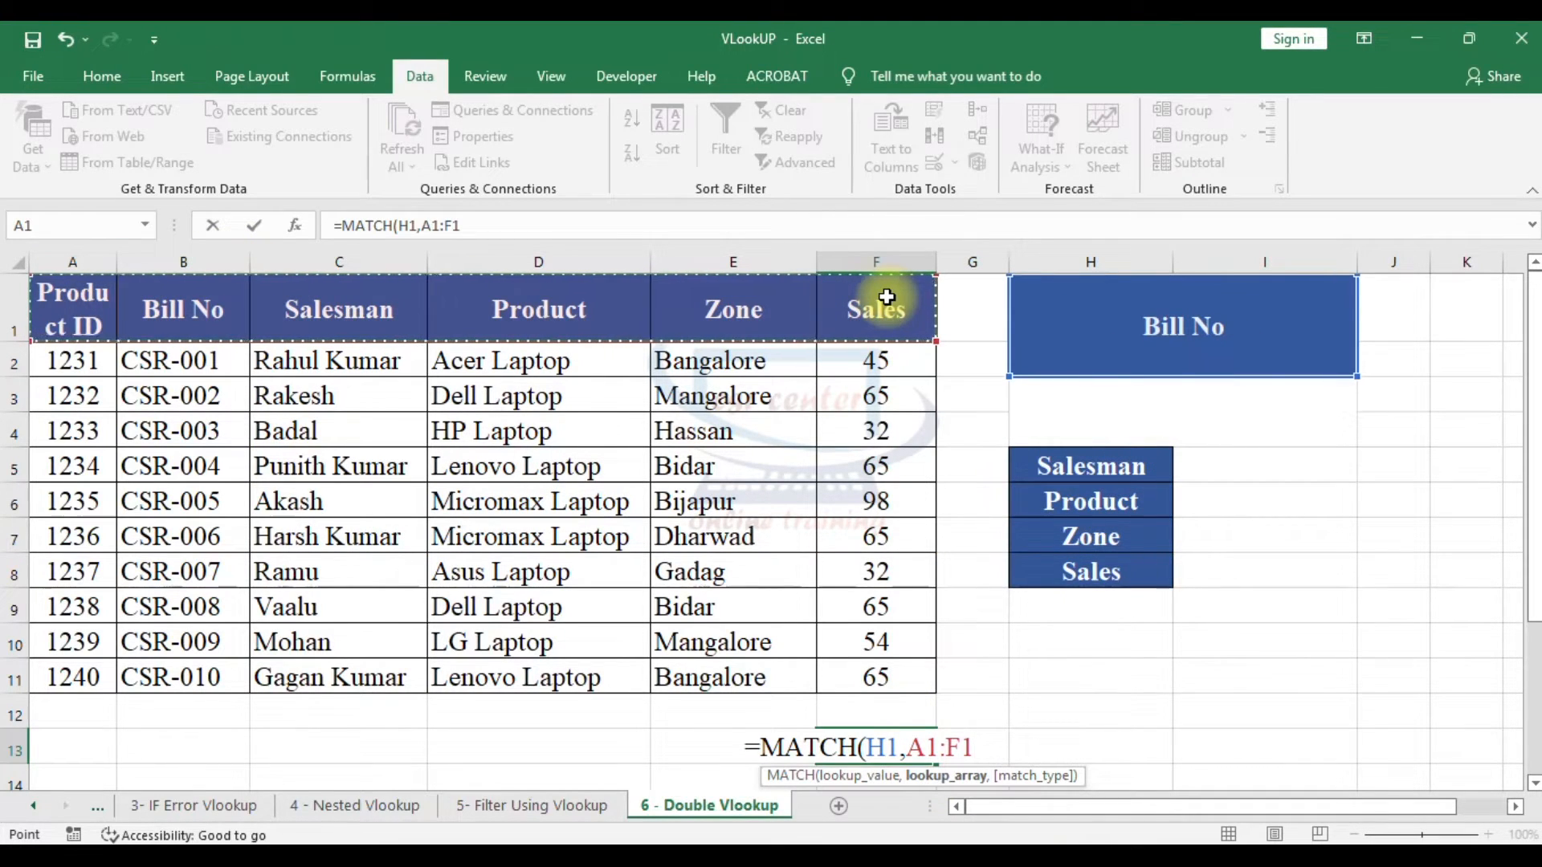
{"action": "type", "text": ","}
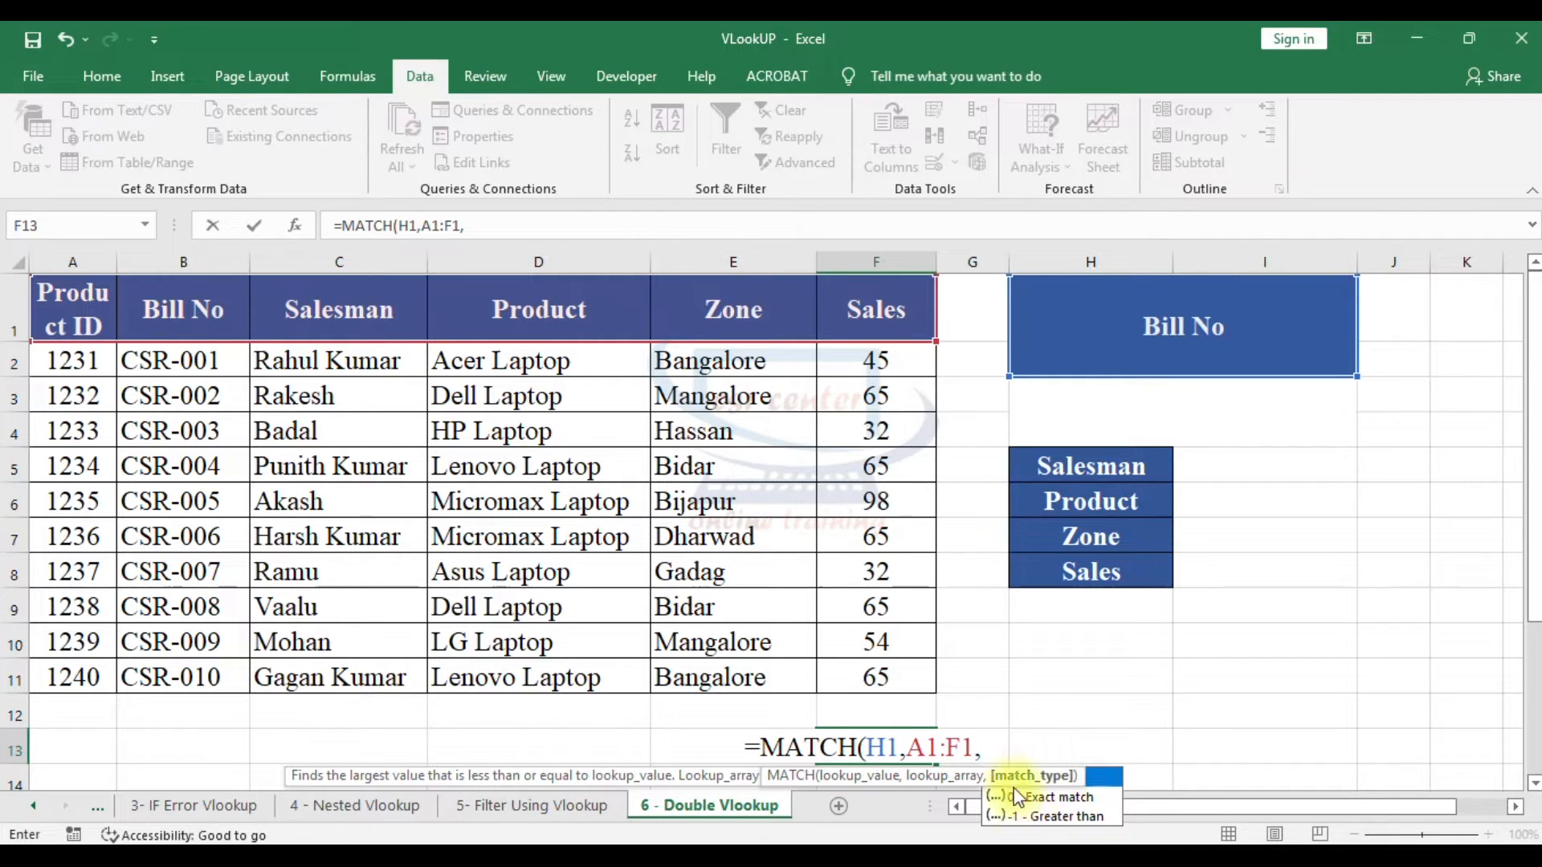
{"action": "type", "text": "0"}
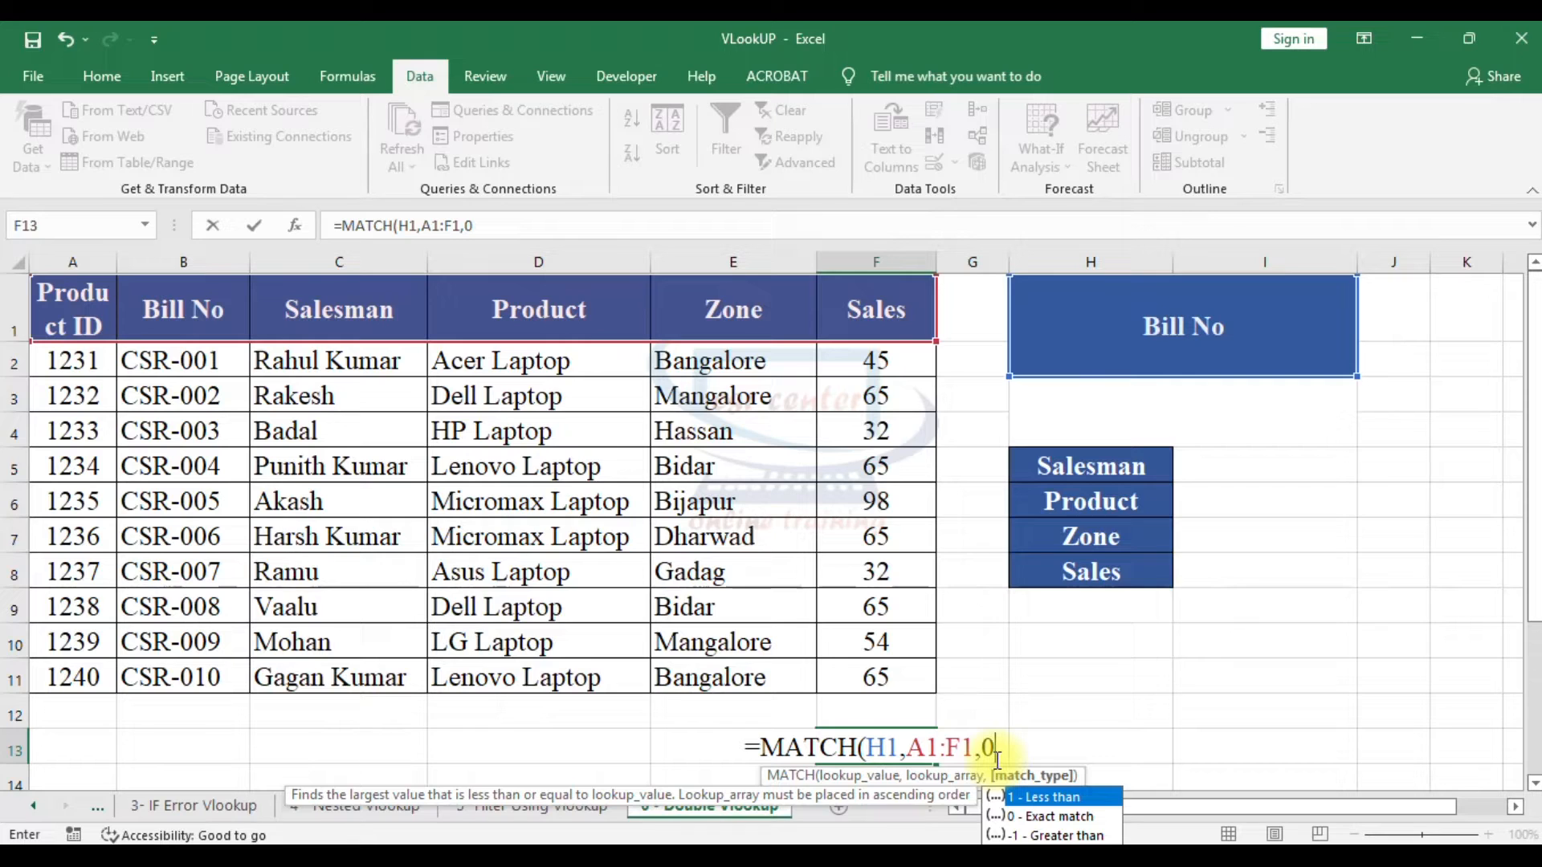
{"action": "type", "text": ")"}
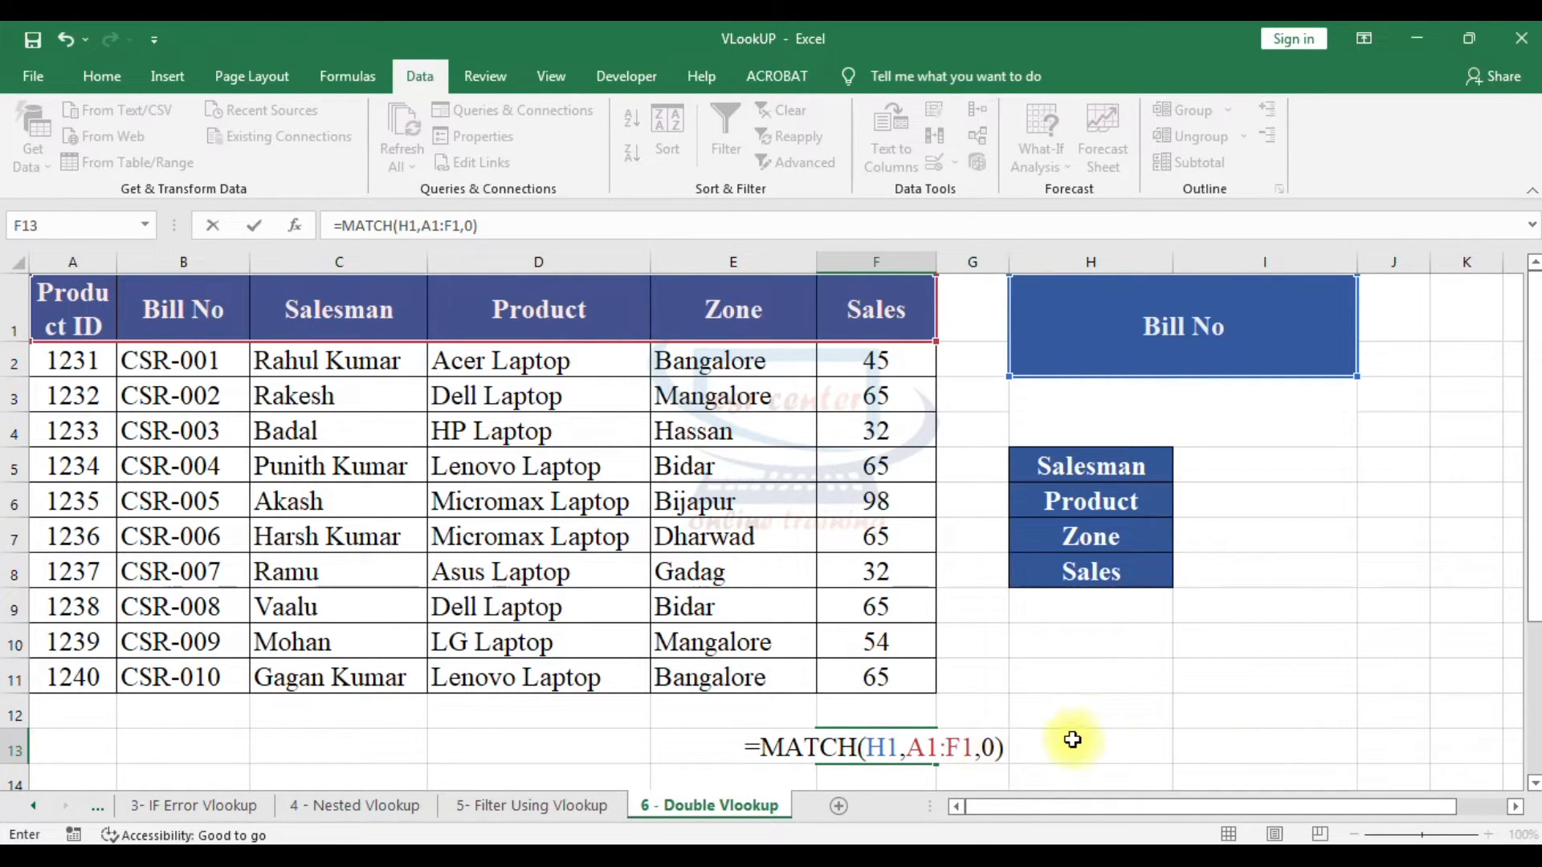
{"action": "key", "text": "Return"}
{"action": "scroll", "coordinate": [892, 738], "scroll_direction": "up", "scroll_amount": 1}
{"action": "left_click", "coordinate": [890, 738]}
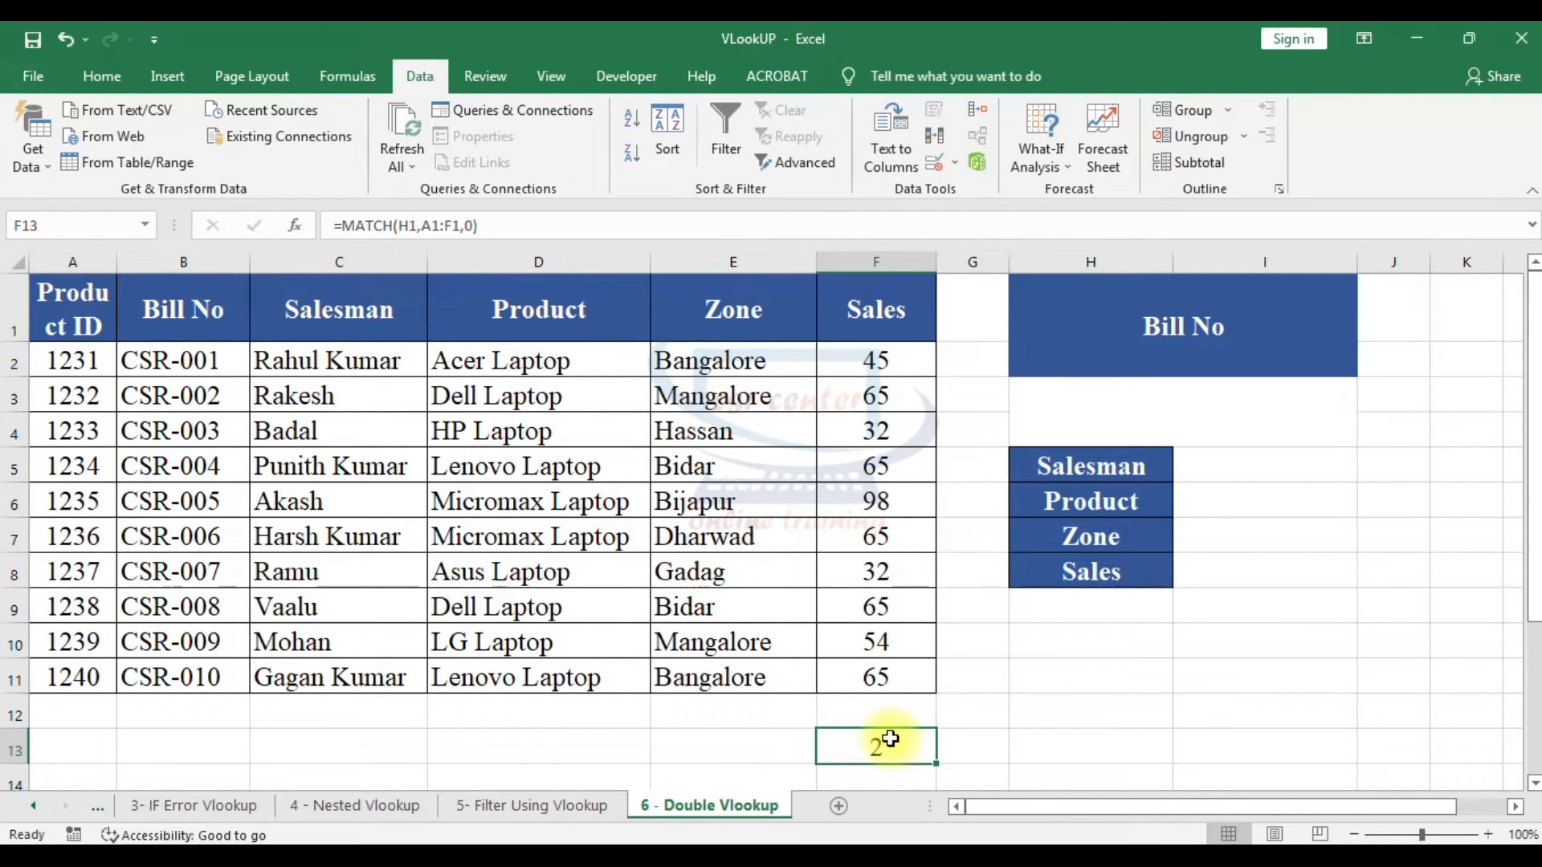
Step: Choose Product ID in H1 to test the MATCH formula with the other heading
{"action": "left_click", "coordinate": [1235, 327]}
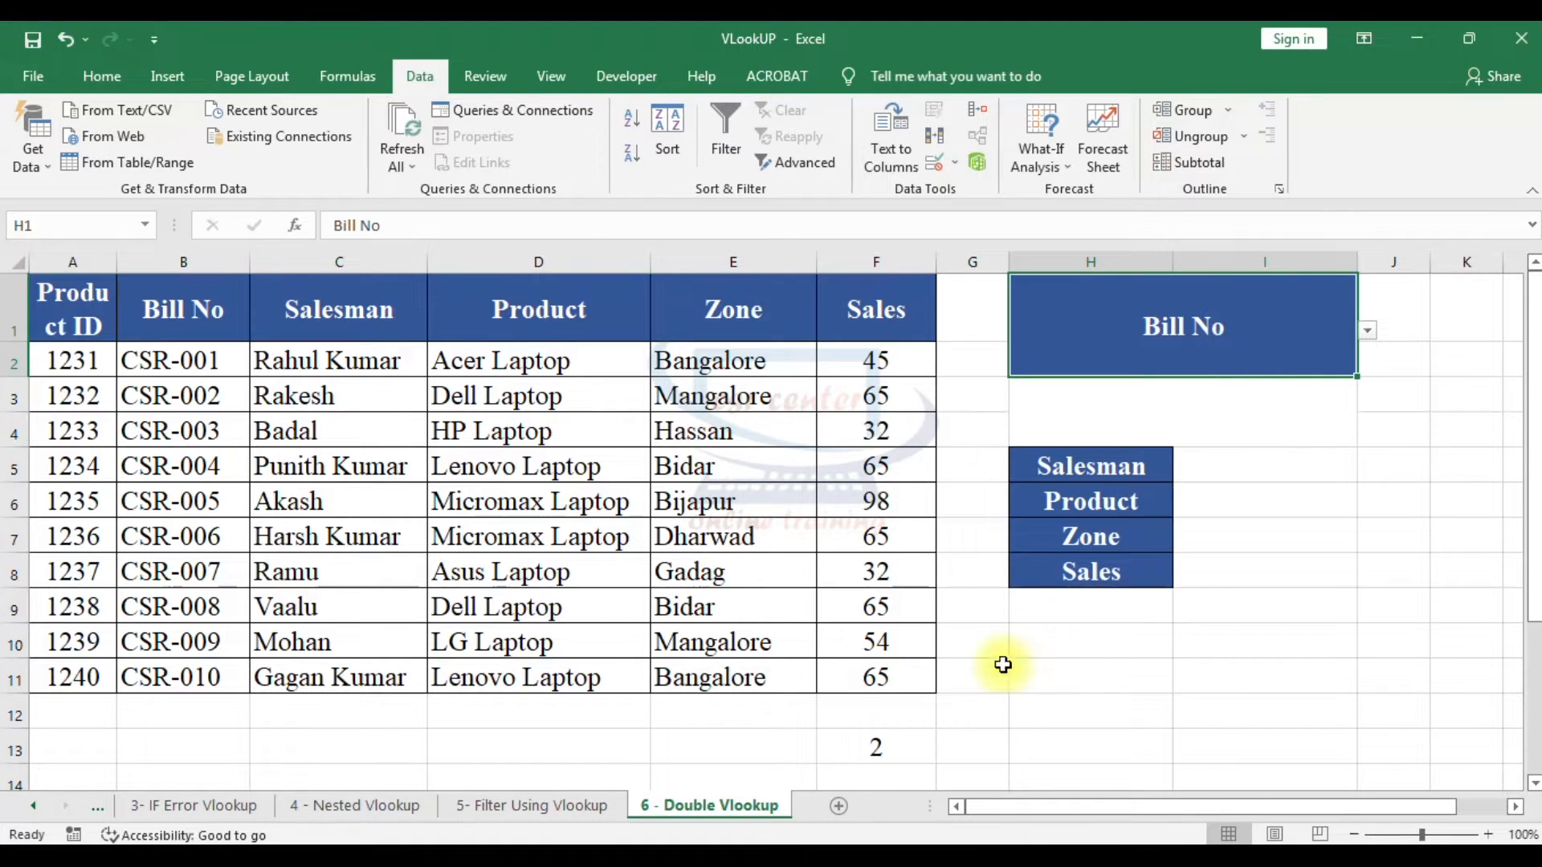
{"action": "left_click", "coordinate": [902, 743]}
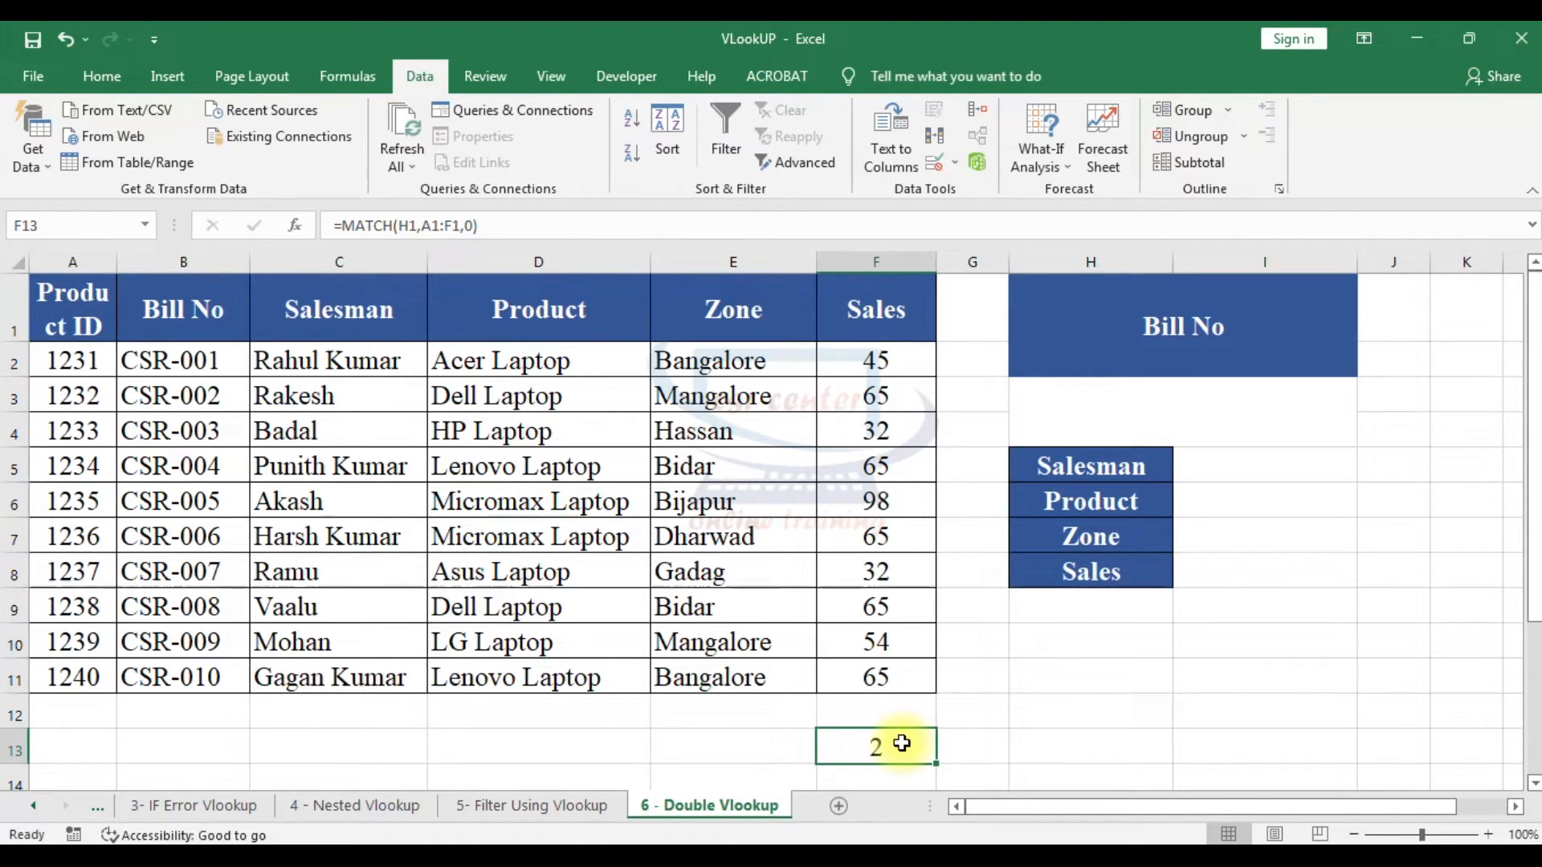
{"action": "left_click", "coordinate": [1345, 319]}
{"action": "left_click", "coordinate": [1368, 331]}
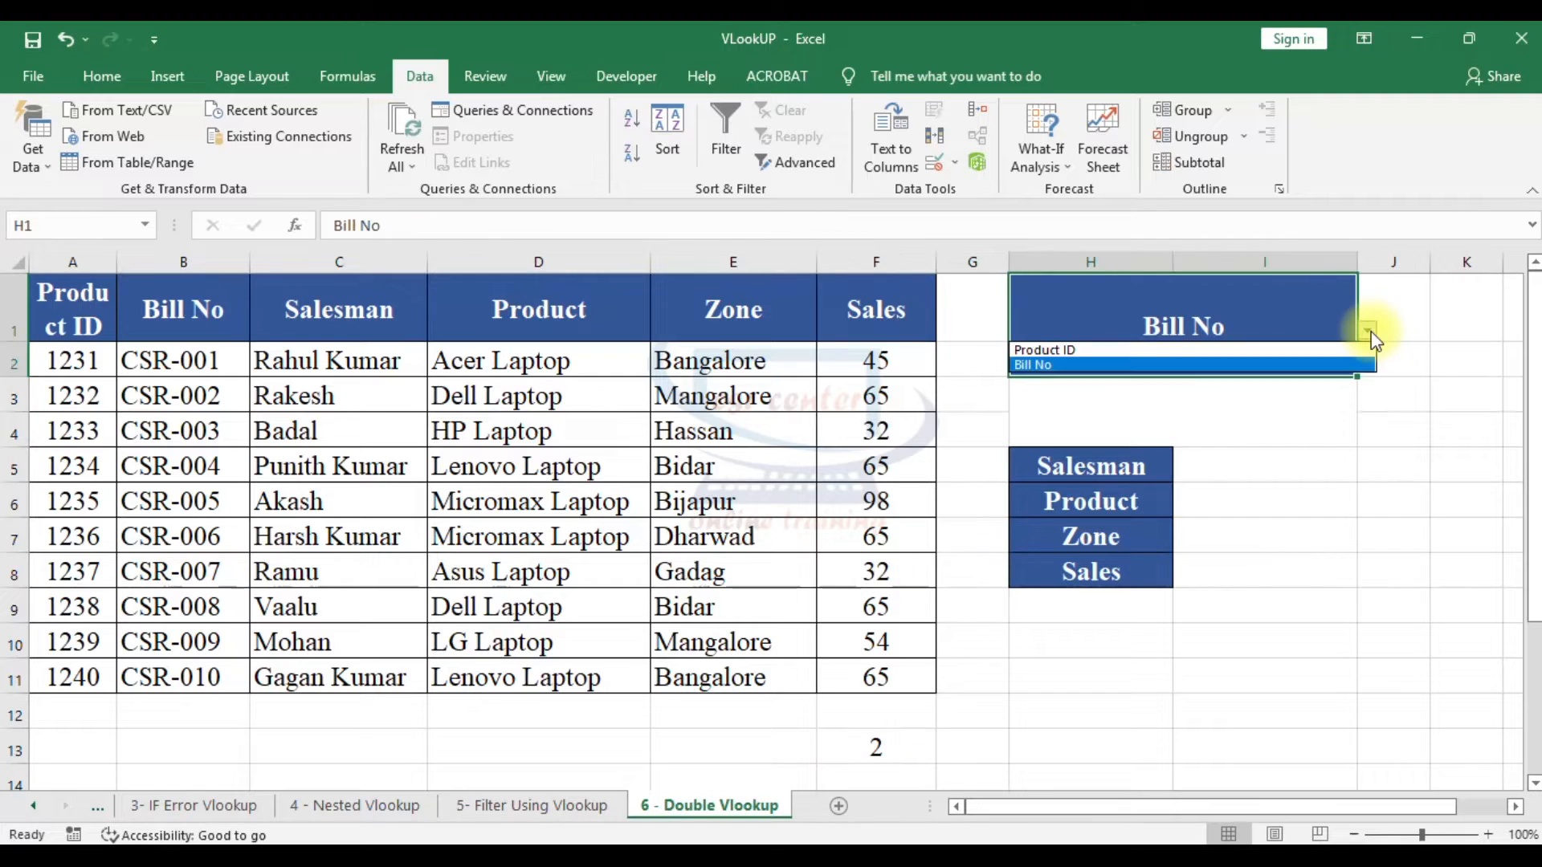
{"action": "left_click", "coordinate": [1058, 350]}
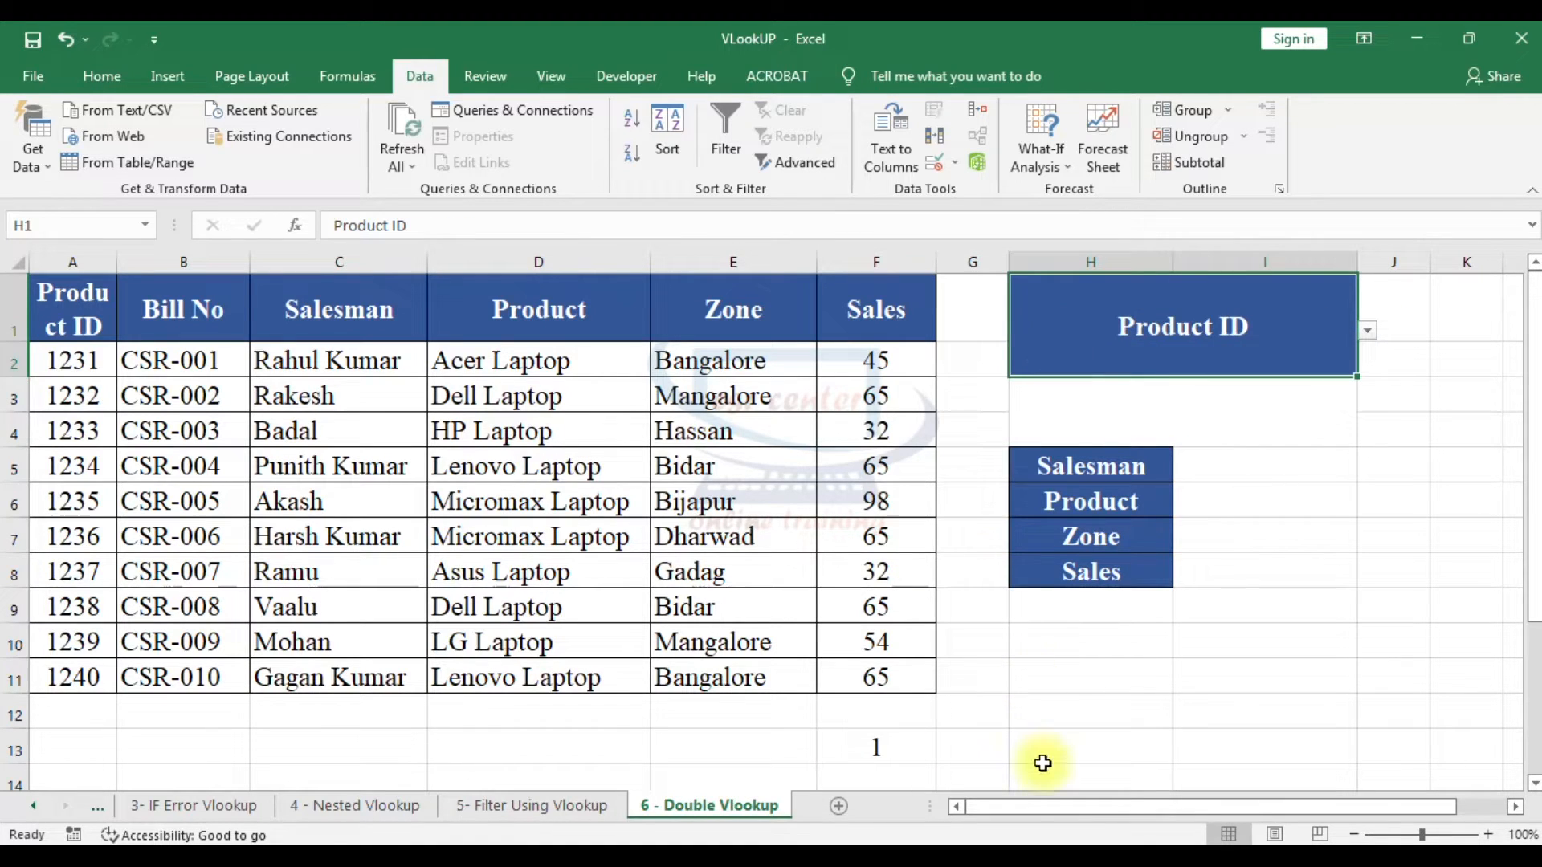
Step: Change the lookup value of the MATCH formula in F13 from H1 to cell D13
{"action": "left_click", "coordinate": [874, 755]}
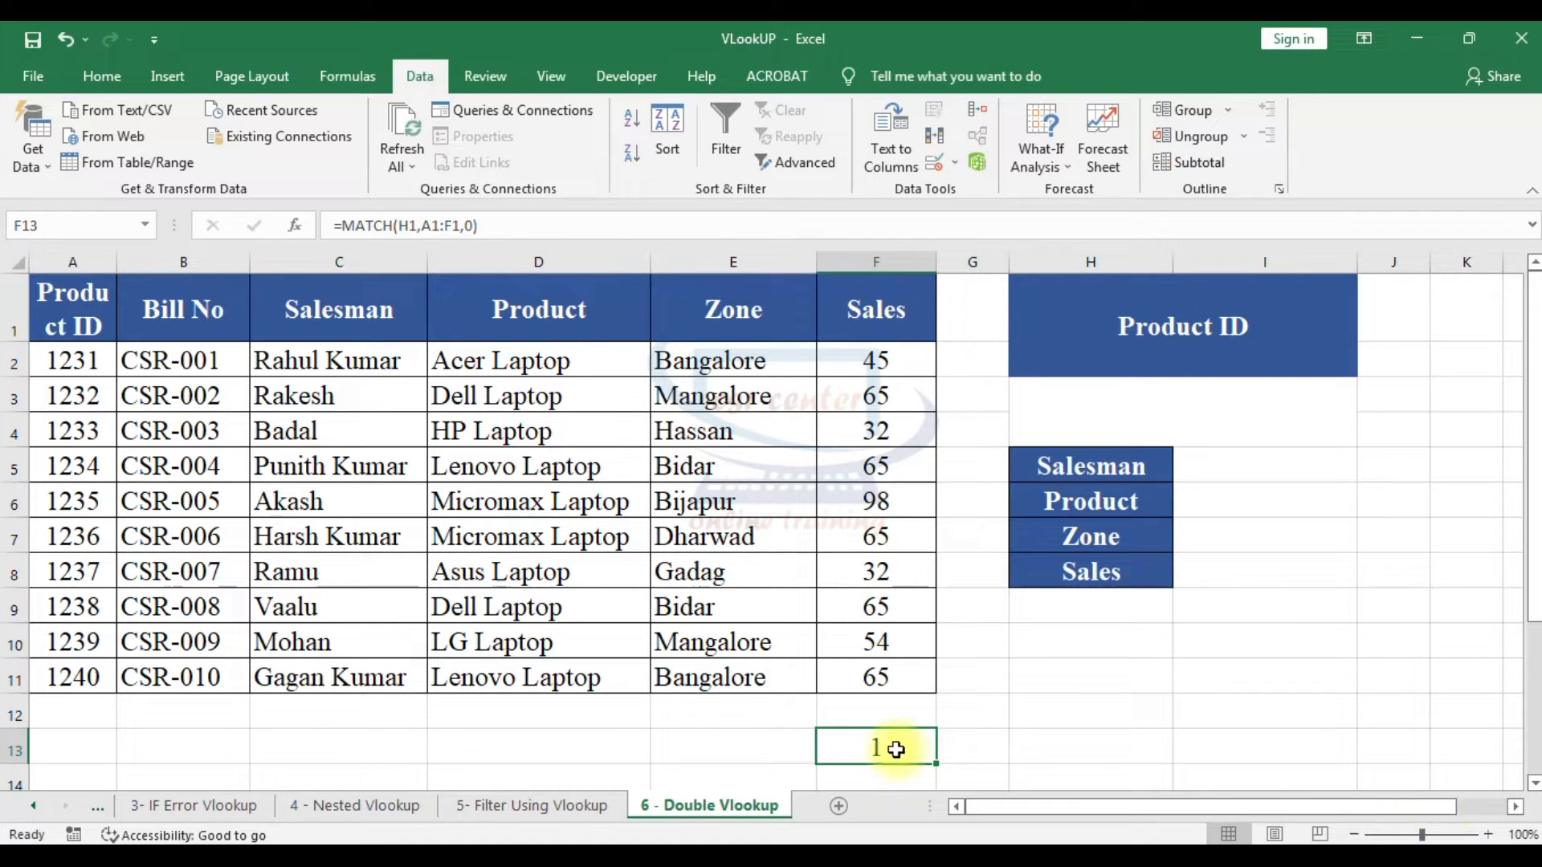
{"action": "double_click", "coordinate": [881, 746]}
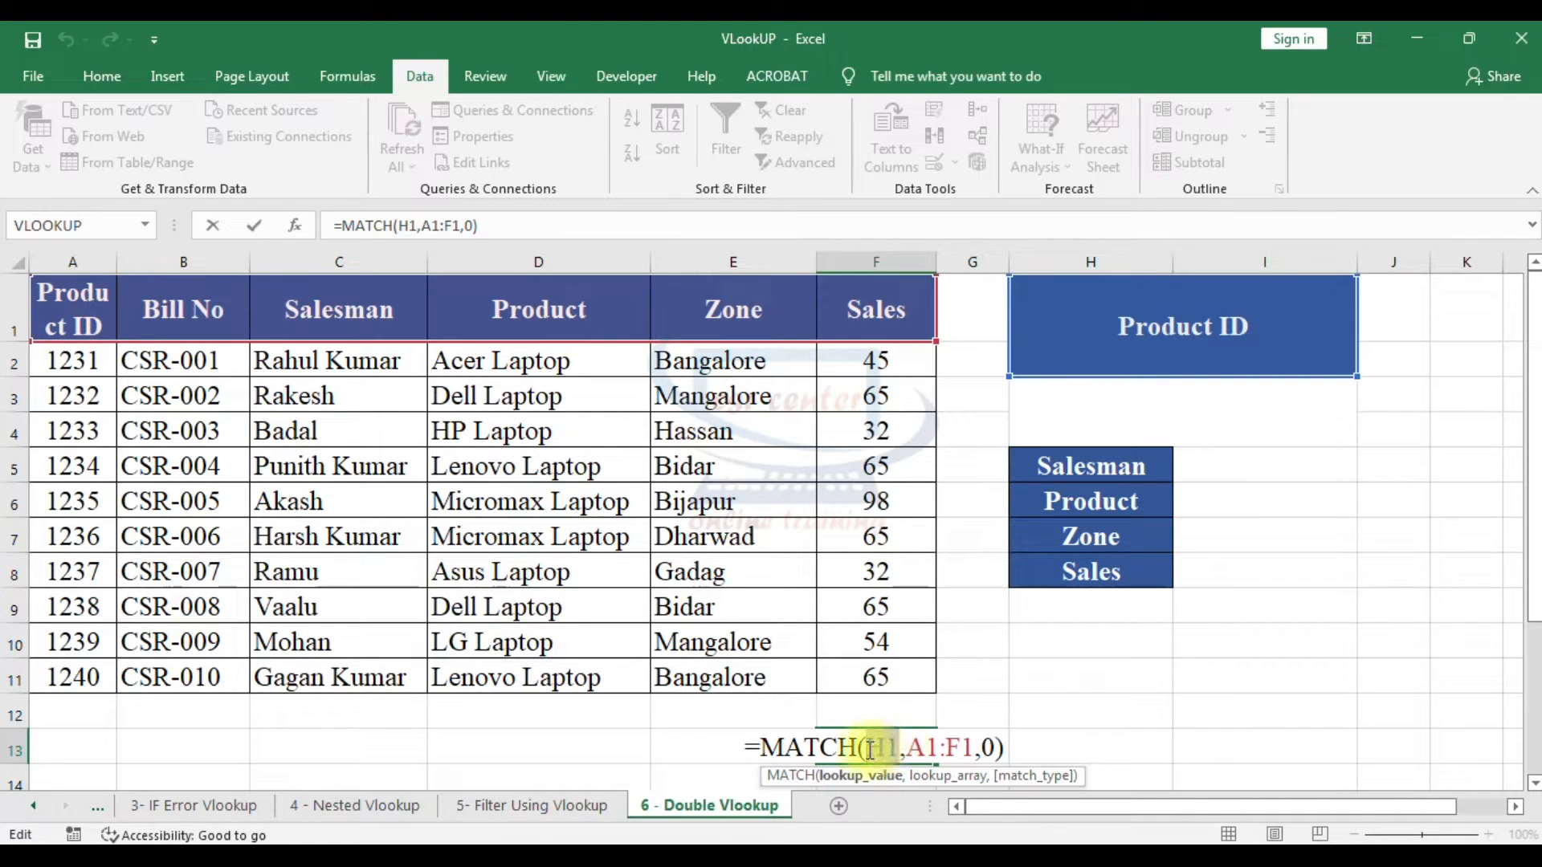
{"action": "double_click", "coordinate": [870, 749]}
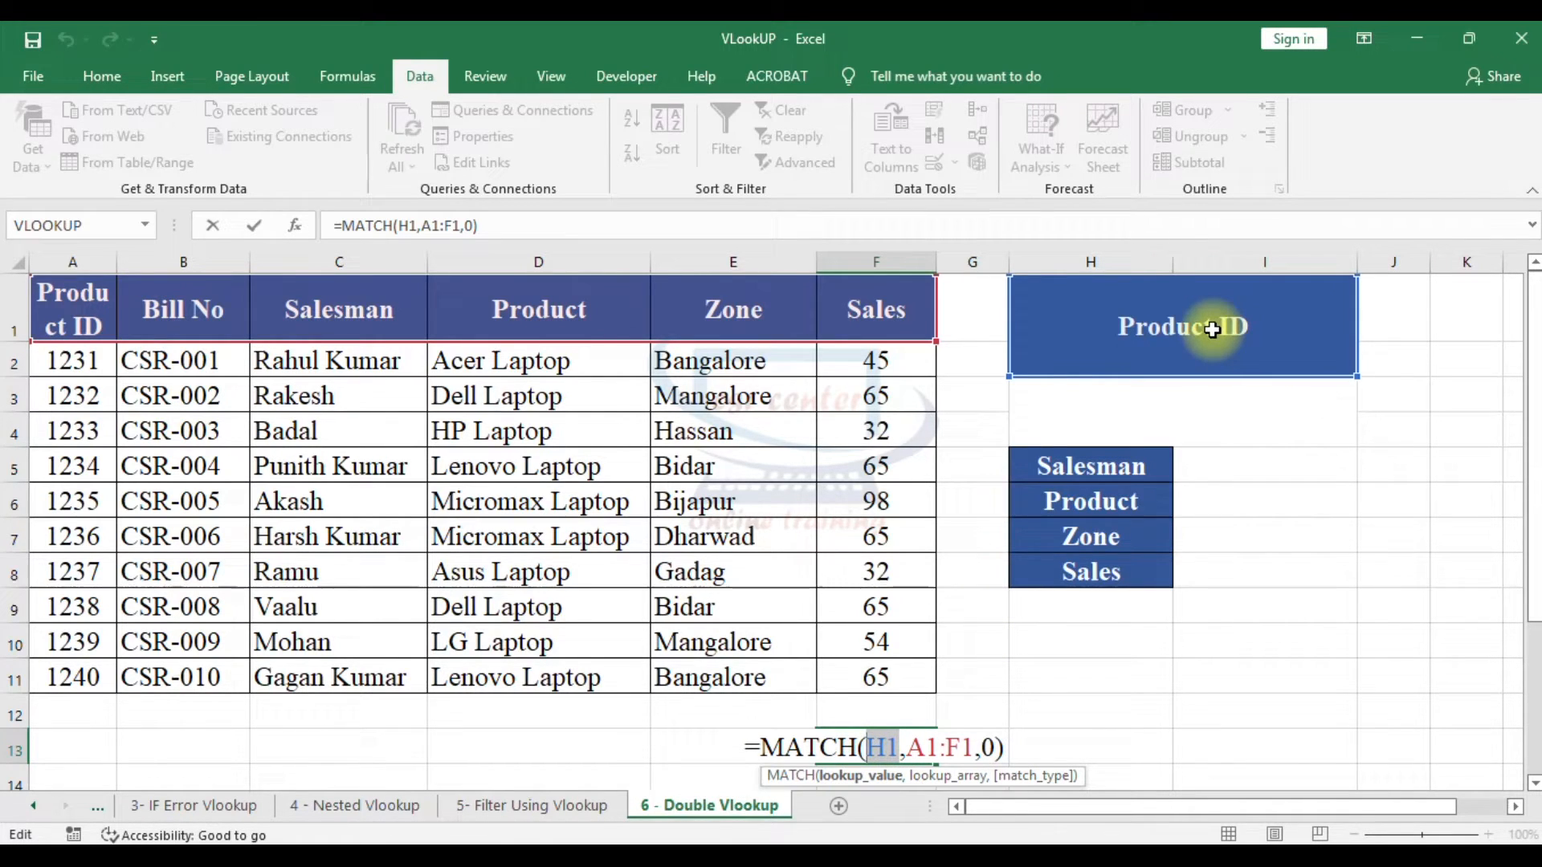
{"action": "left_click", "coordinate": [615, 748]}
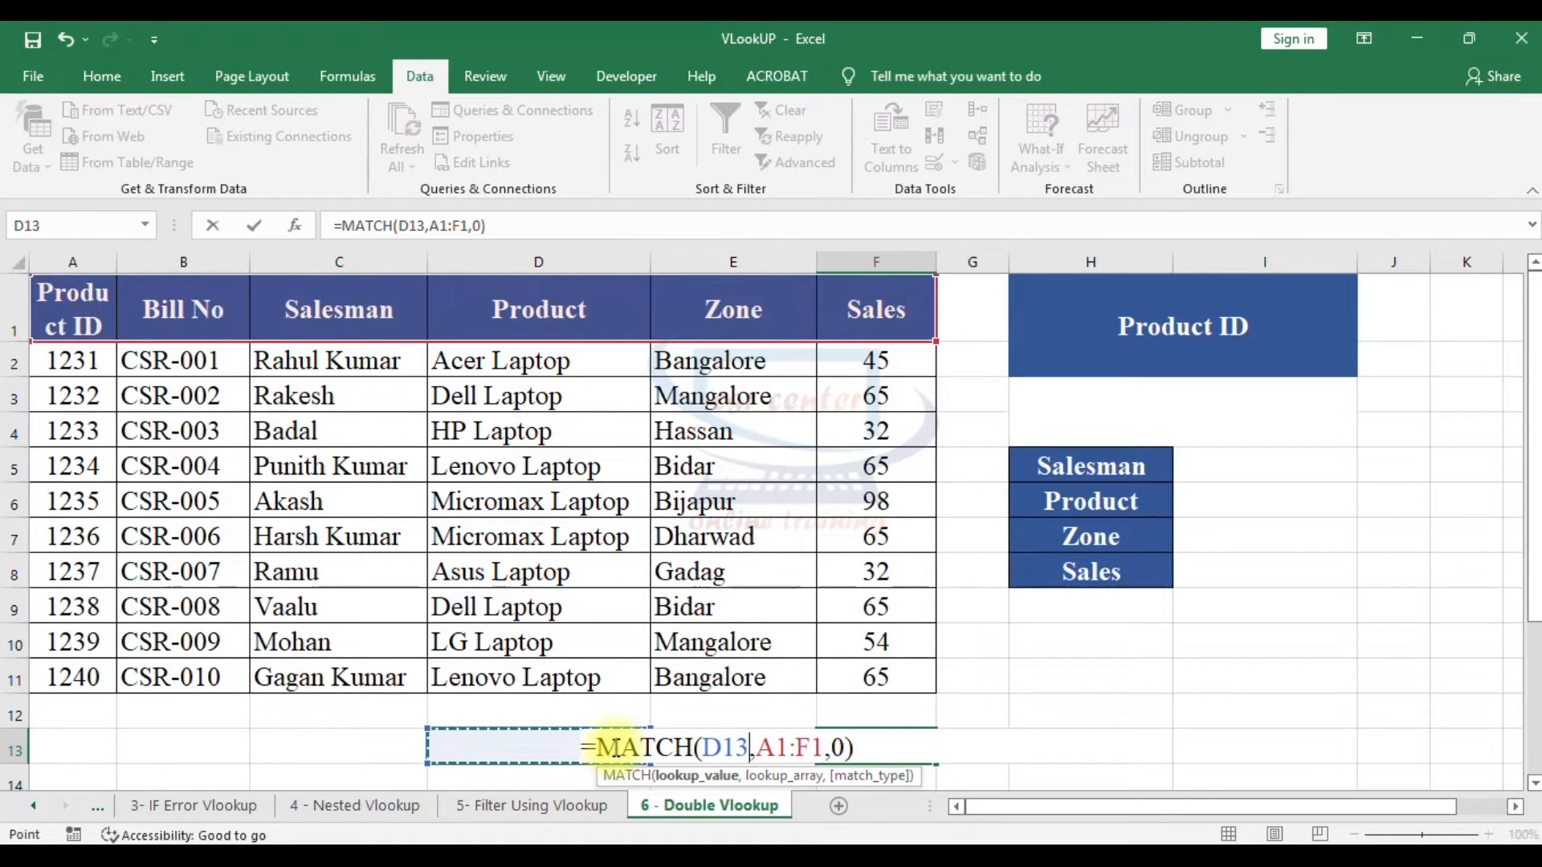
{"action": "key", "text": "Return"}
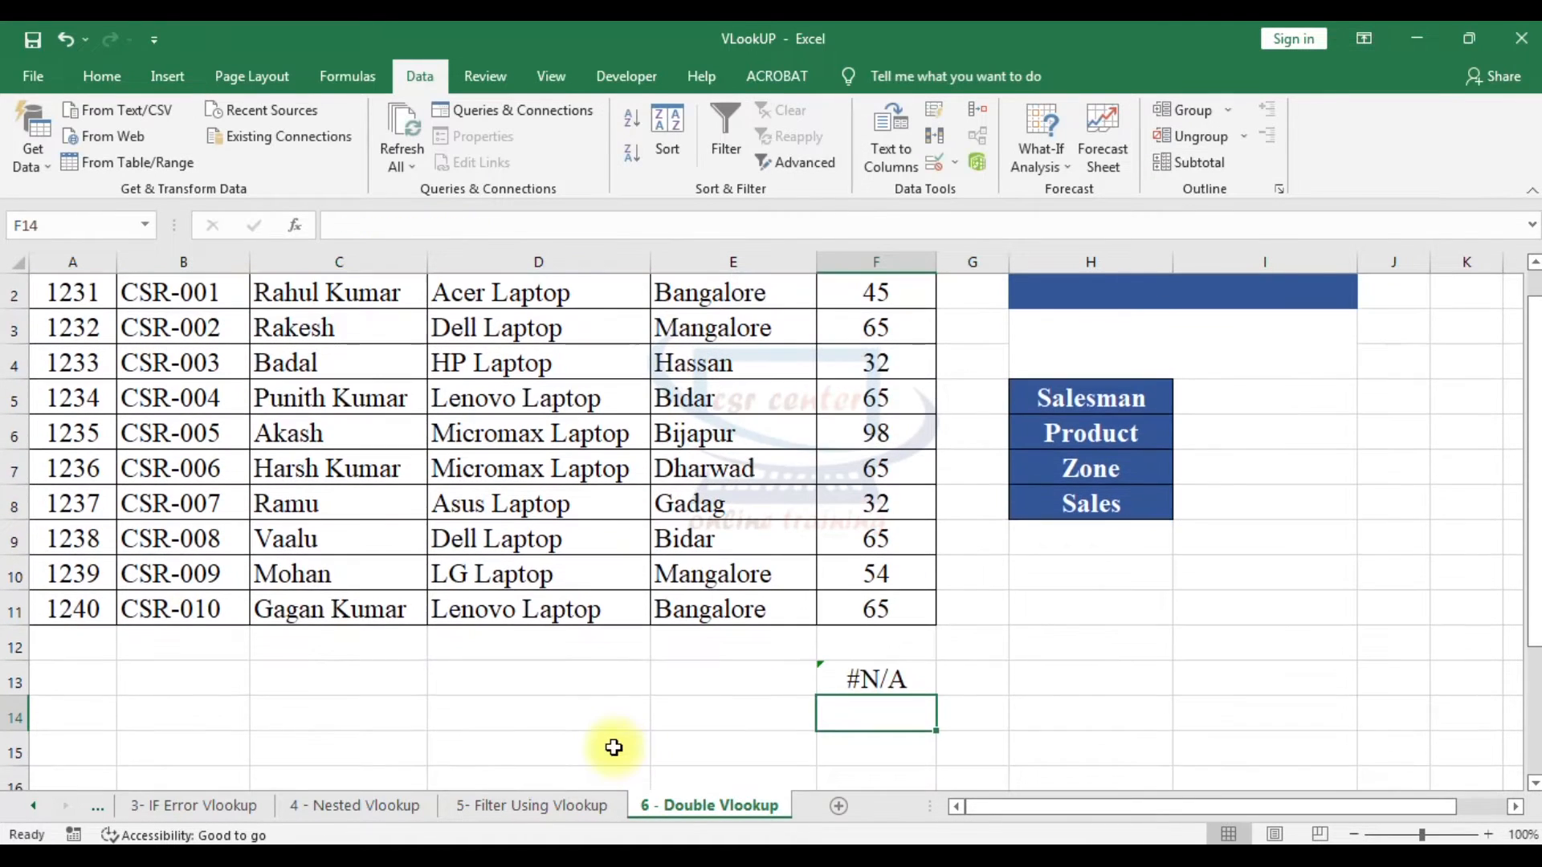
Step: Enter zone in D13 to test the MATCH formula and compare its result with the Zone column's position
{"action": "left_click", "coordinate": [920, 680]}
{"action": "left_click", "coordinate": [575, 682]}
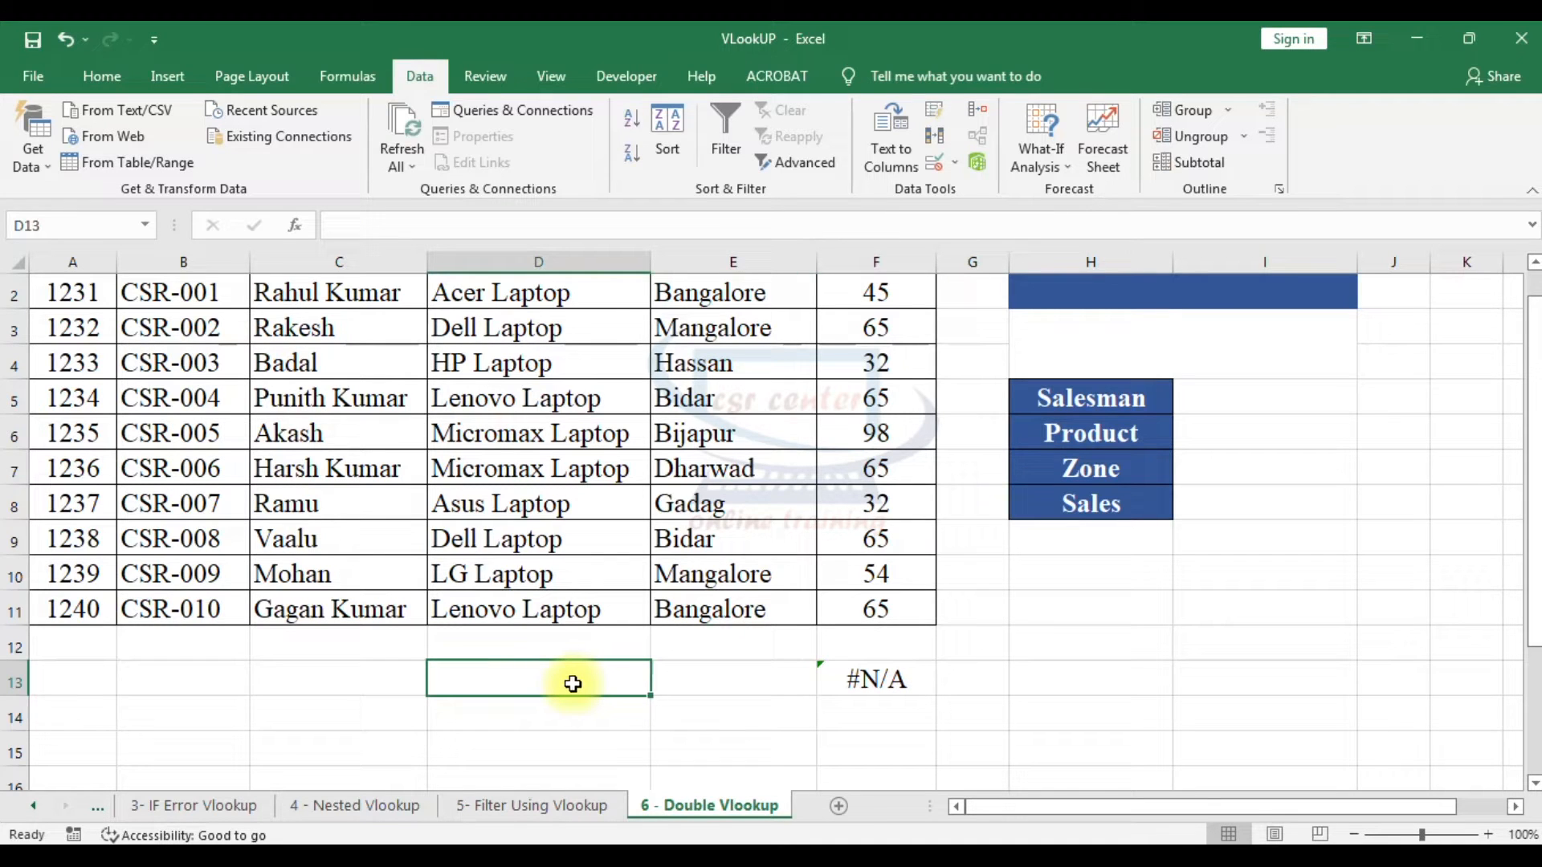
{"action": "scroll", "coordinate": [573, 684], "scroll_direction": "up", "scroll_amount": 1}
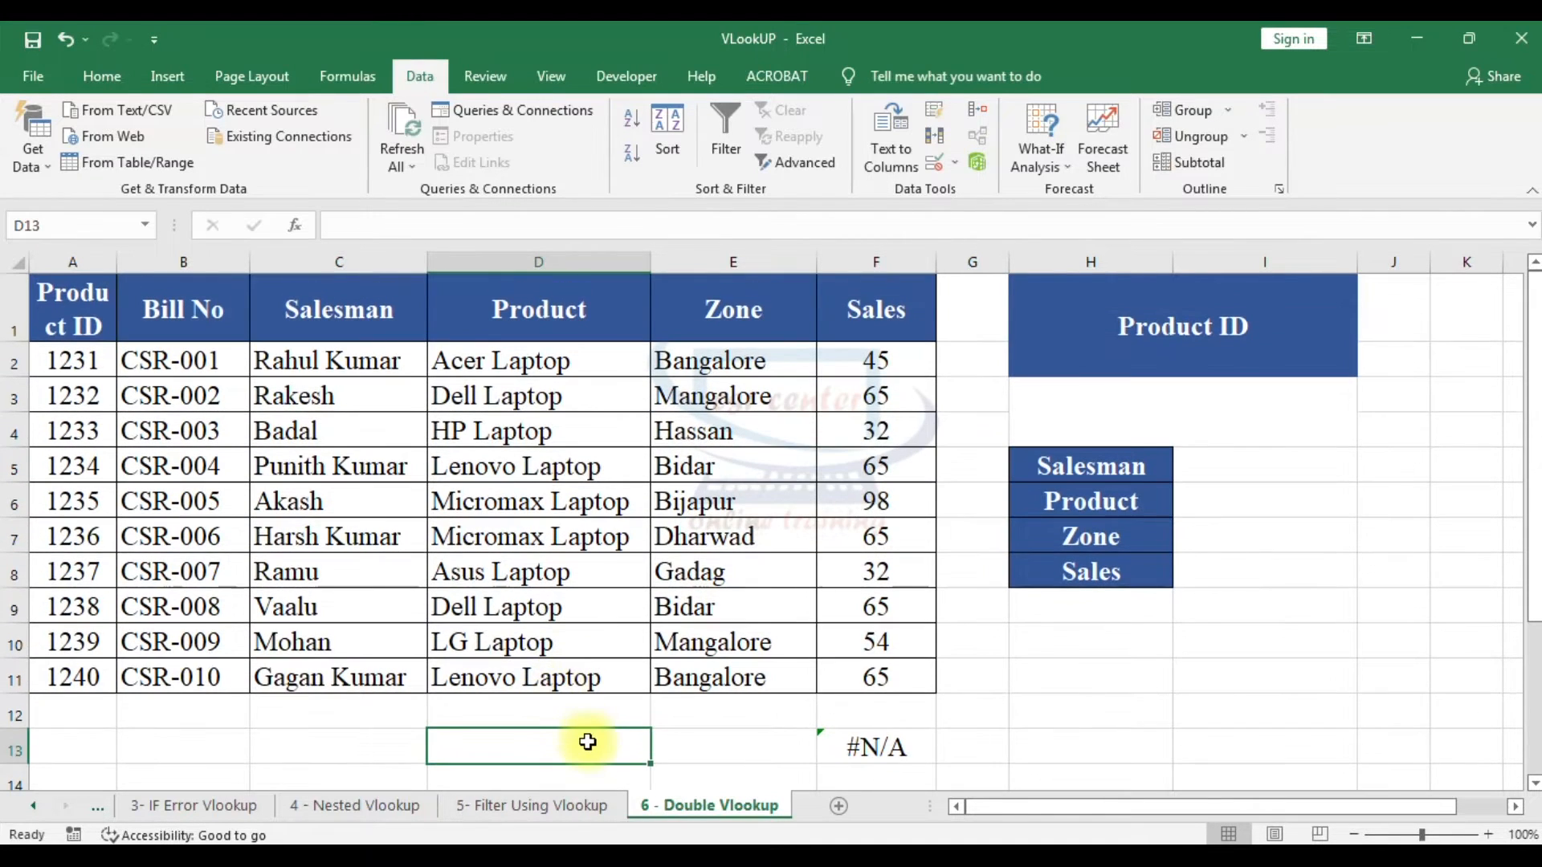
{"action": "type", "text": "zone"}
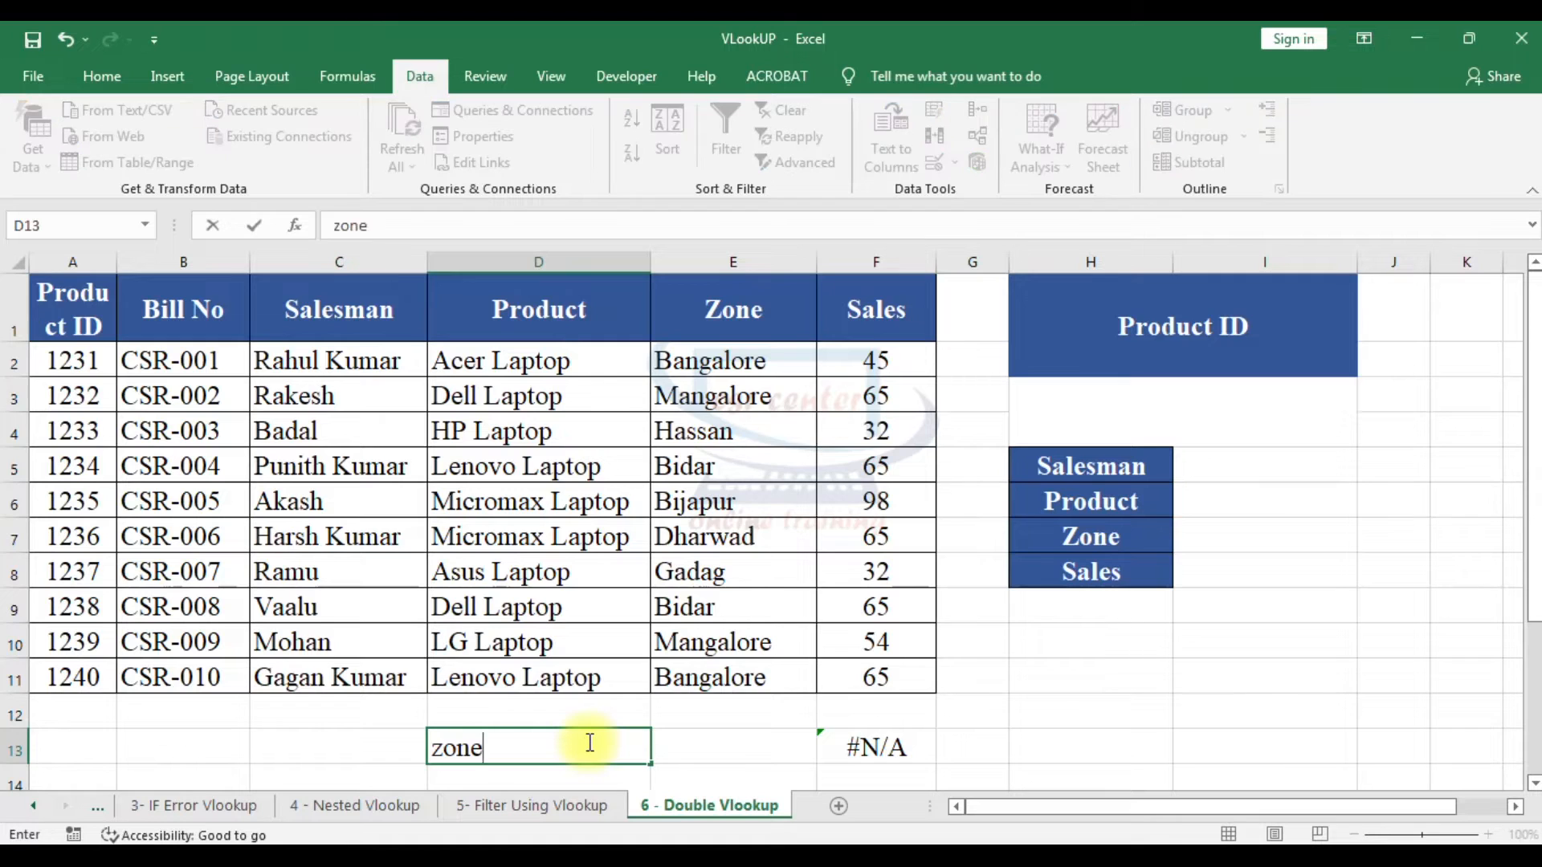
{"action": "key", "text": "Return"}
{"action": "scroll", "coordinate": [740, 729], "scroll_direction": "up", "scroll_amount": 1}
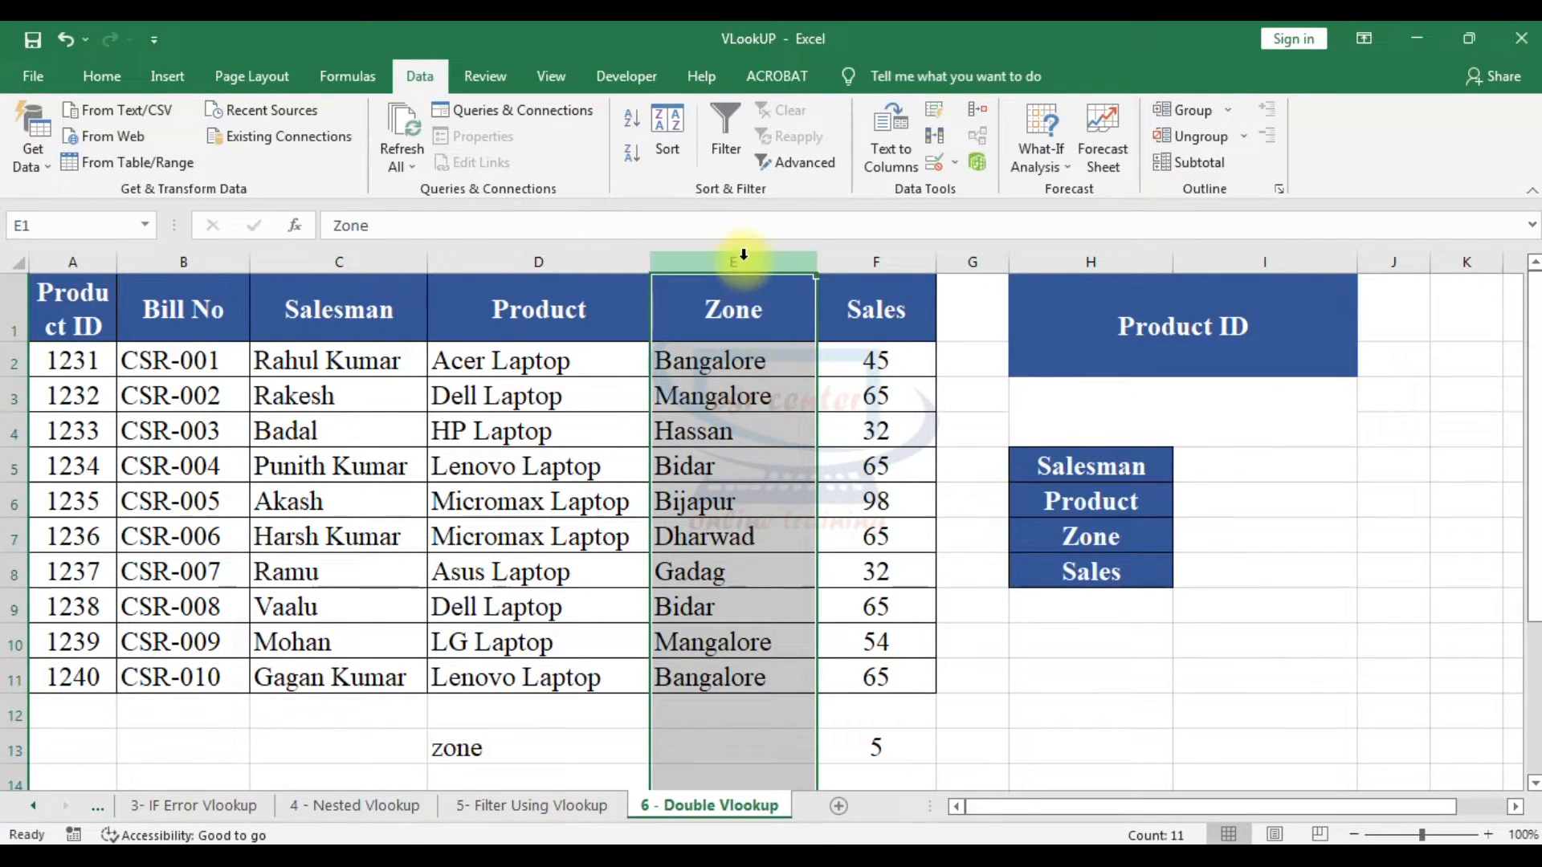
{"action": "left_click", "coordinate": [880, 747]}
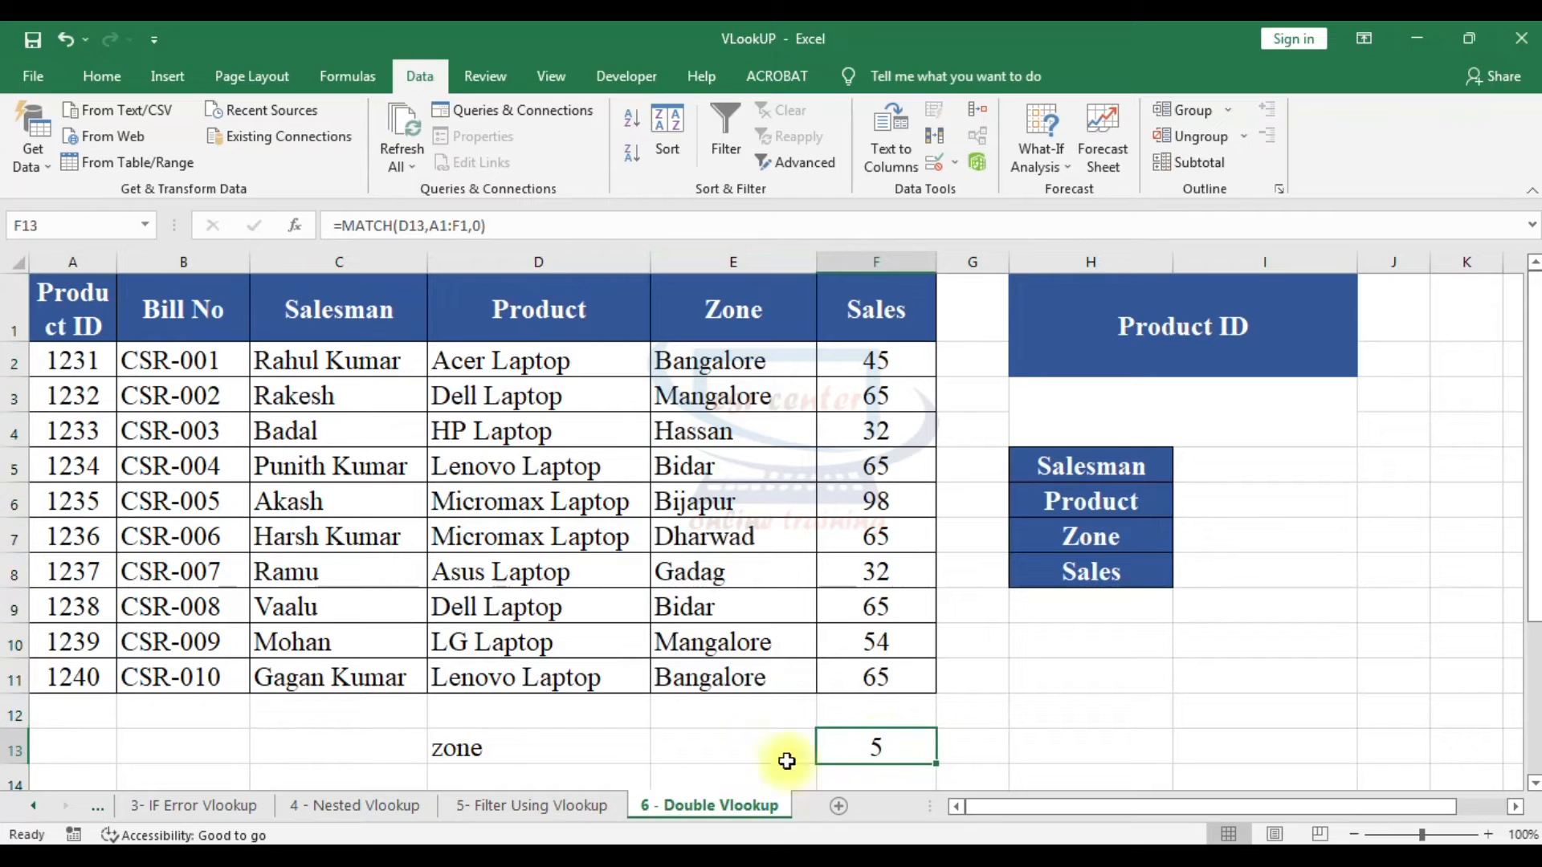
Step: Enter sales in D13 and check the MATCH result against the Sales column's position
{"action": "left_click", "coordinate": [500, 746]}
{"action": "type", "text": "sal"}
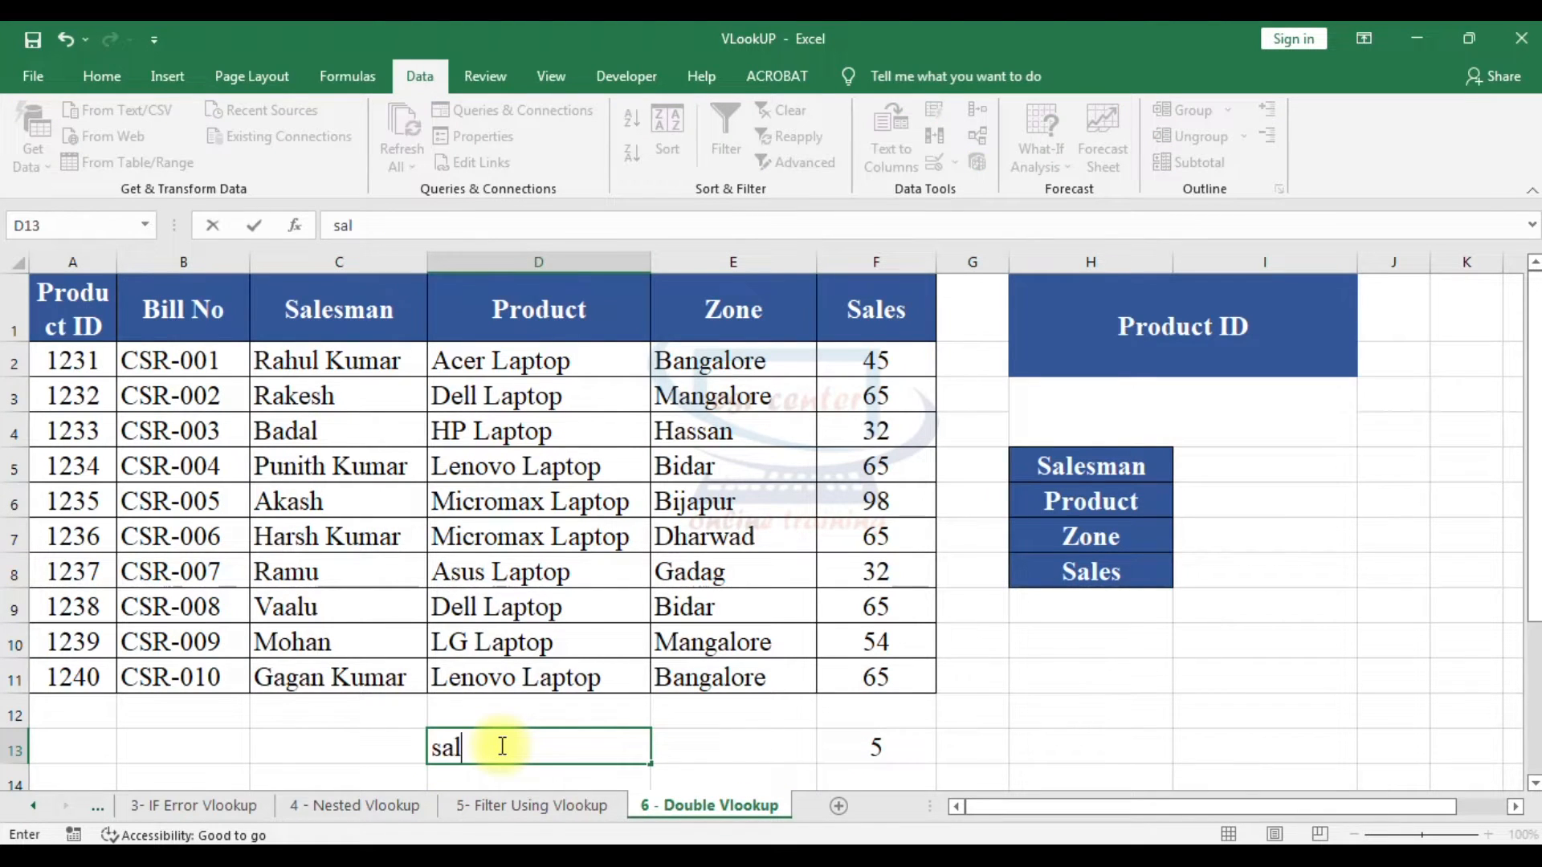
{"action": "type", "text": "es"}
{"action": "key", "text": "Return"}
{"action": "scroll", "coordinate": [929, 723], "scroll_direction": "up", "scroll_amount": 1}
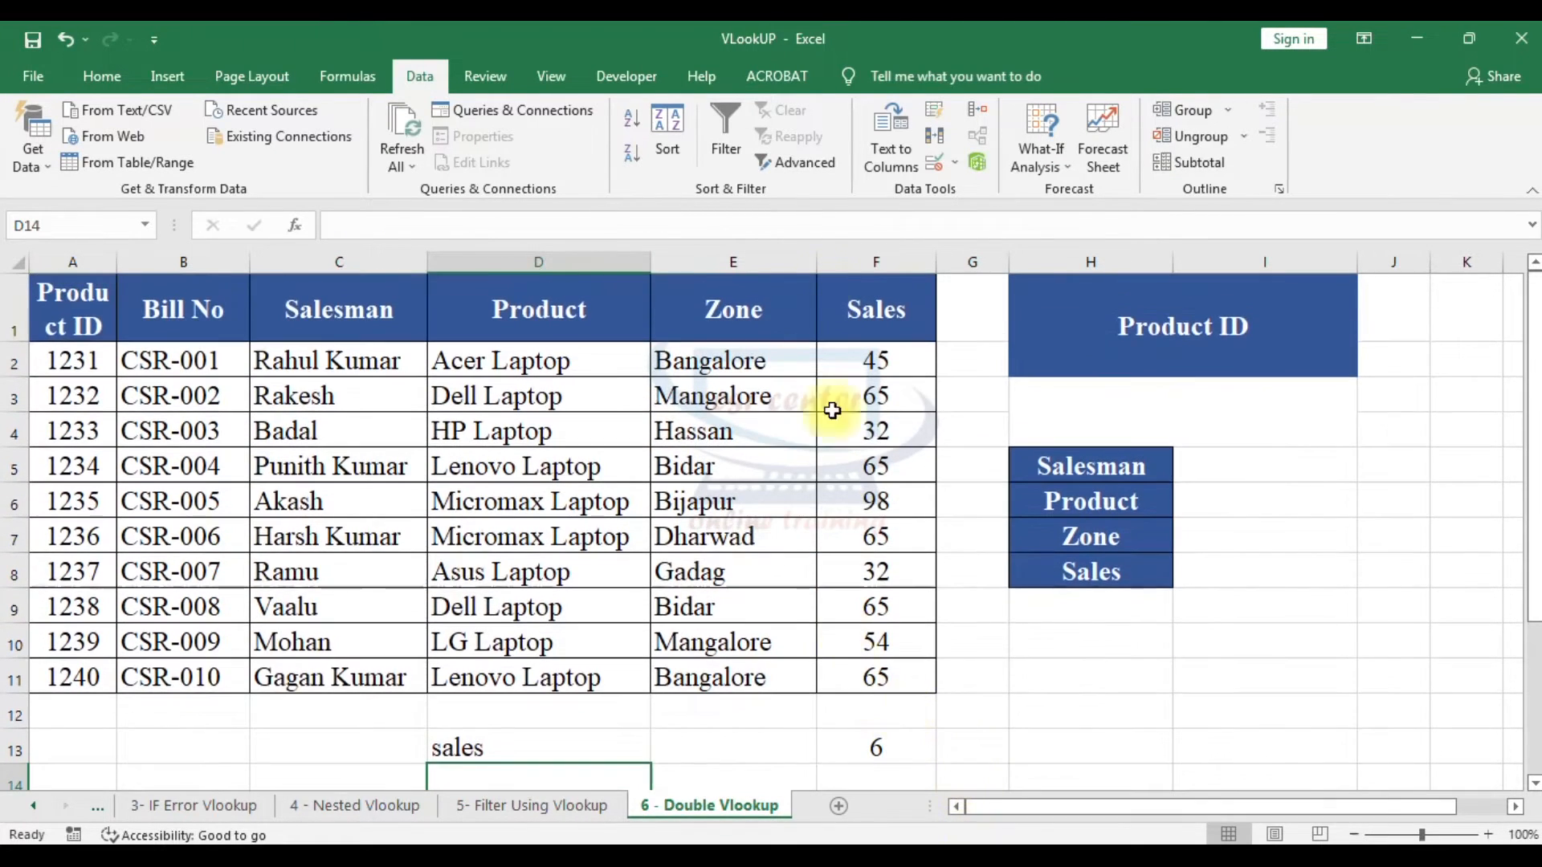
{"action": "left_click", "coordinate": [871, 259]}
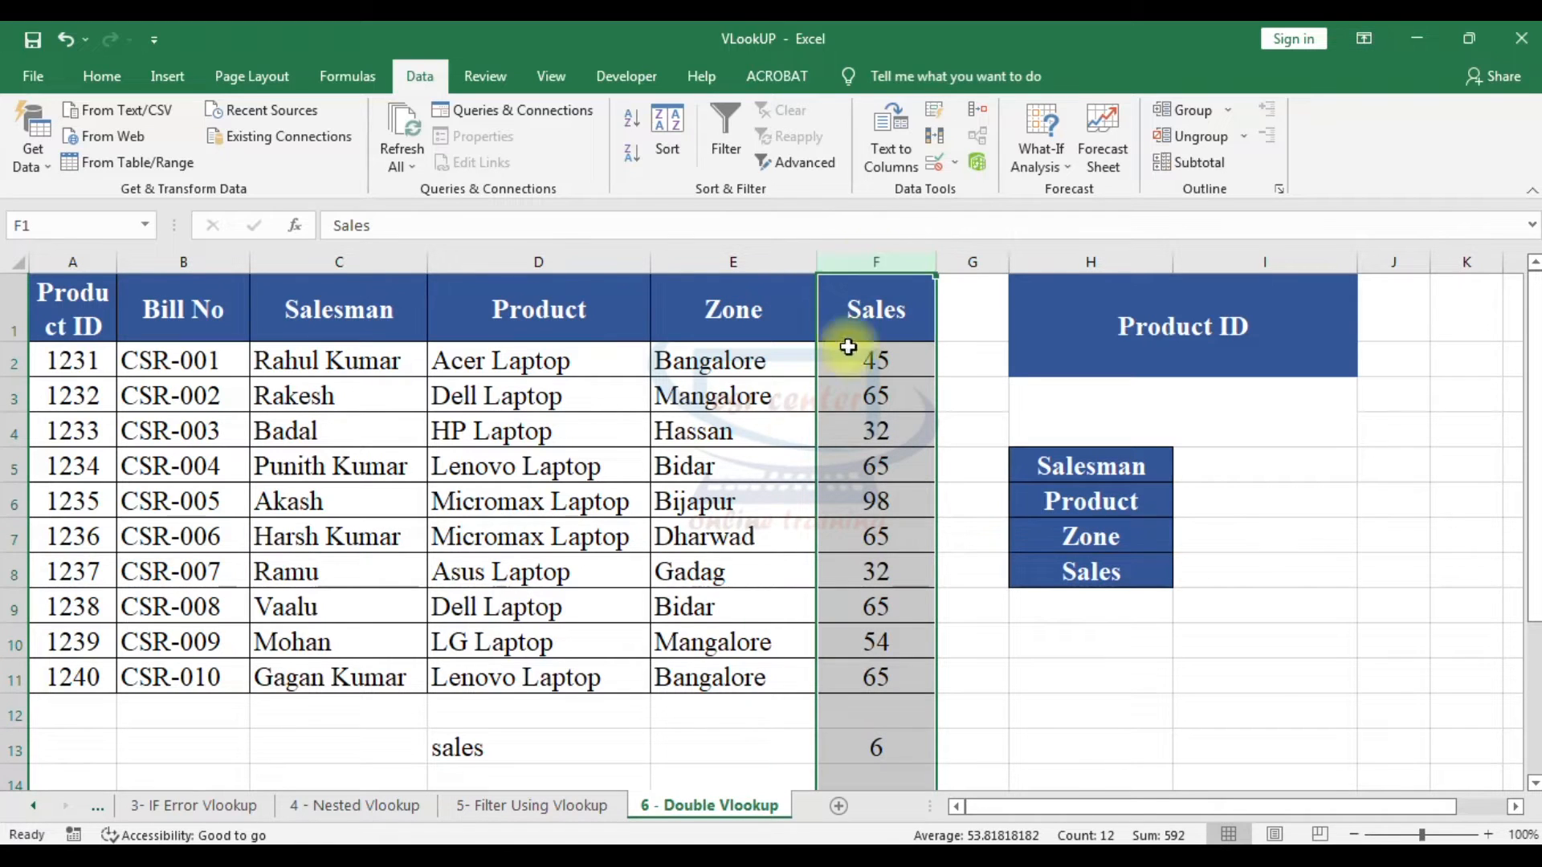
{"action": "left_click", "coordinate": [919, 741]}
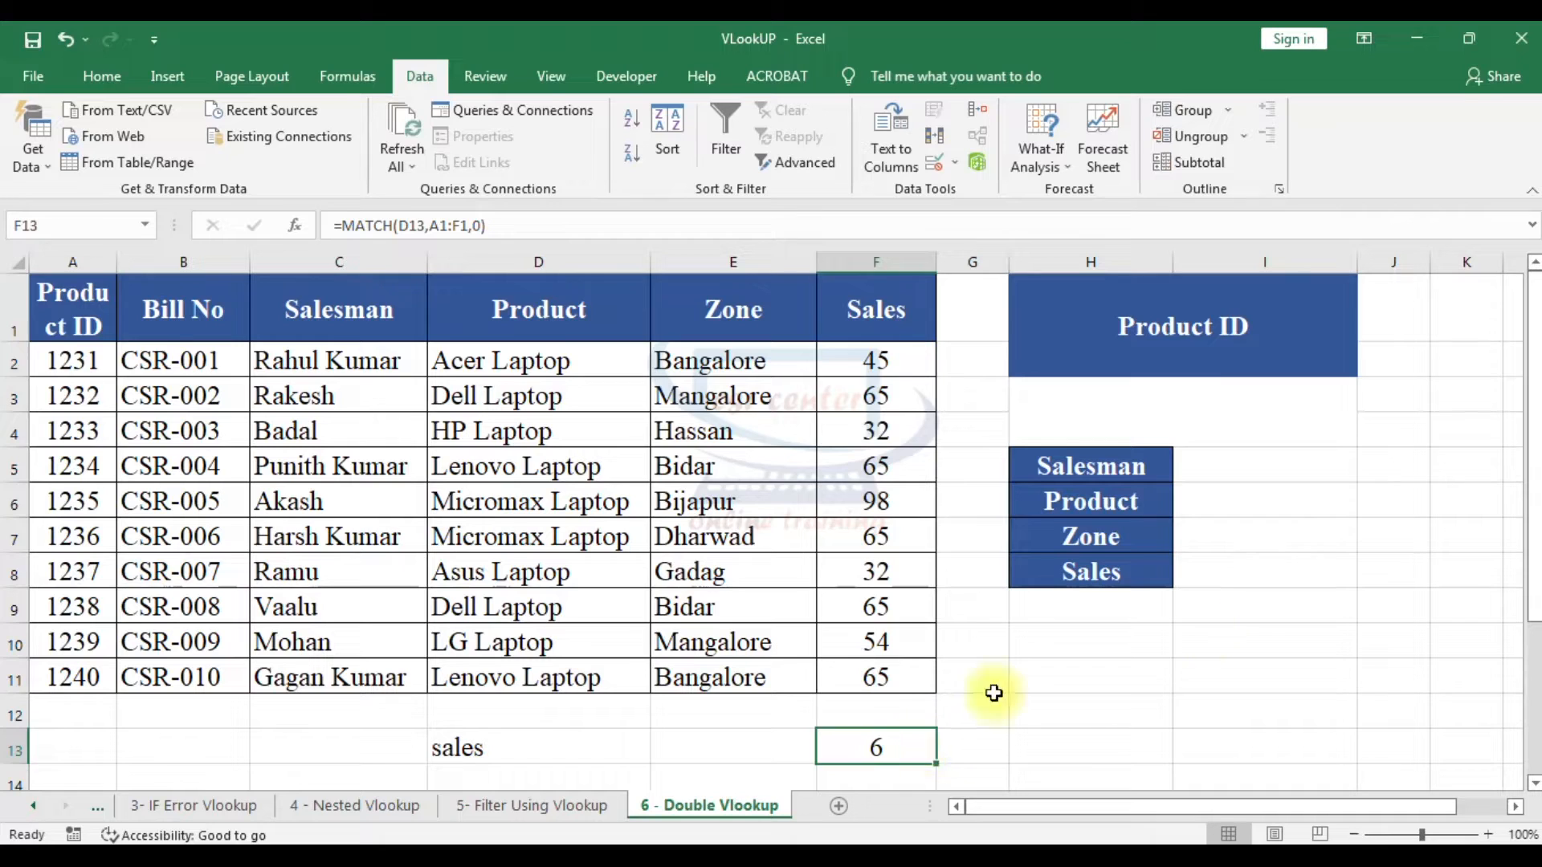
{"action": "key", "text": "Left"}
{"action": "key", "text": "Left"}
Step: Choose Bill No in the validation list of the merged cell H1
{"action": "left_click", "coordinate": [1249, 312]}
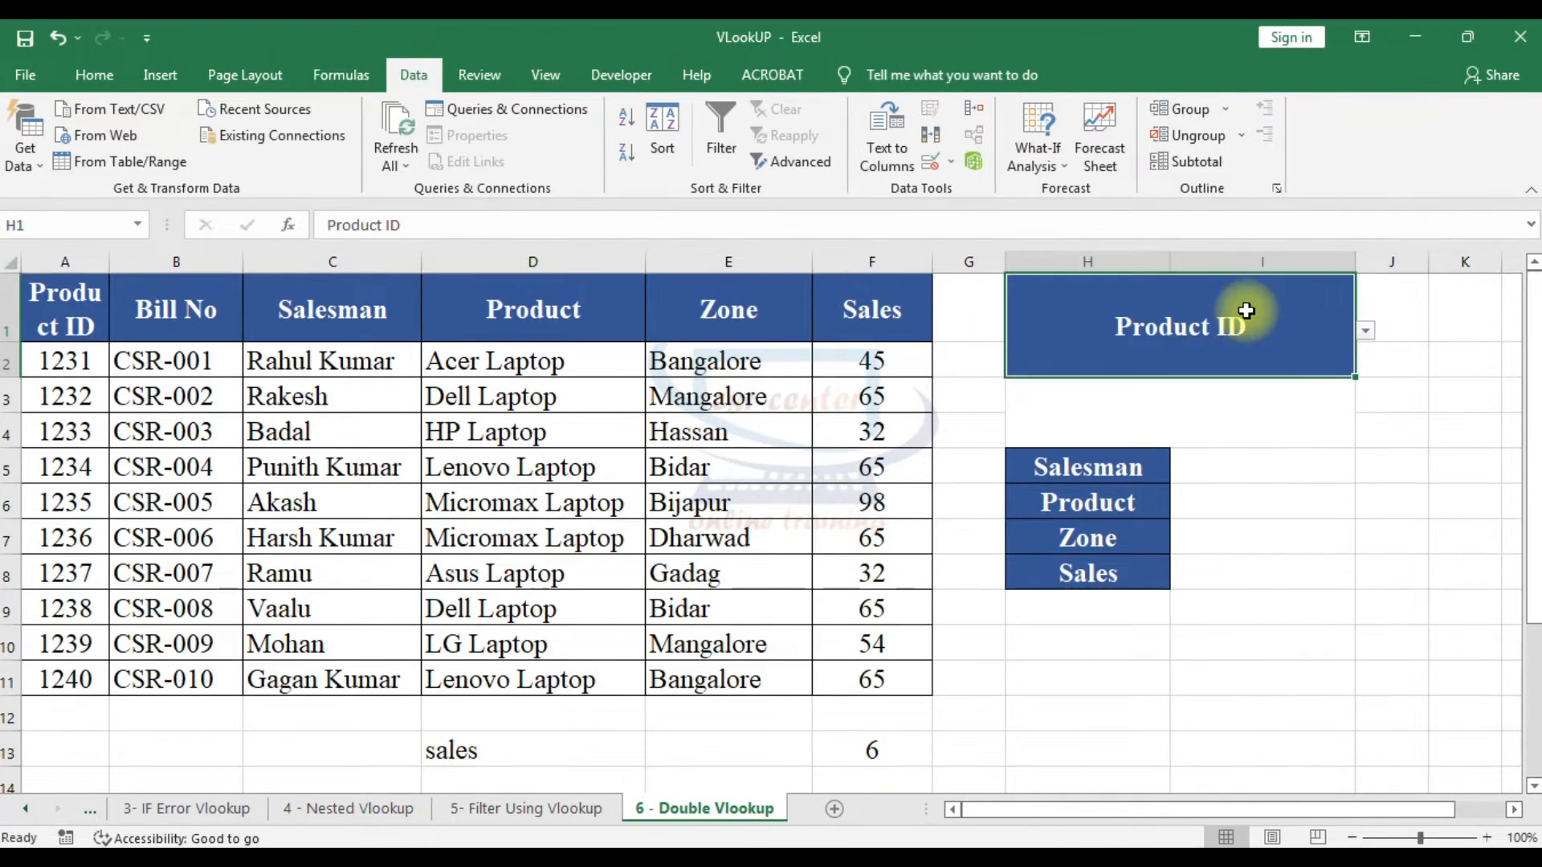
{"action": "left_click", "coordinate": [1372, 337]}
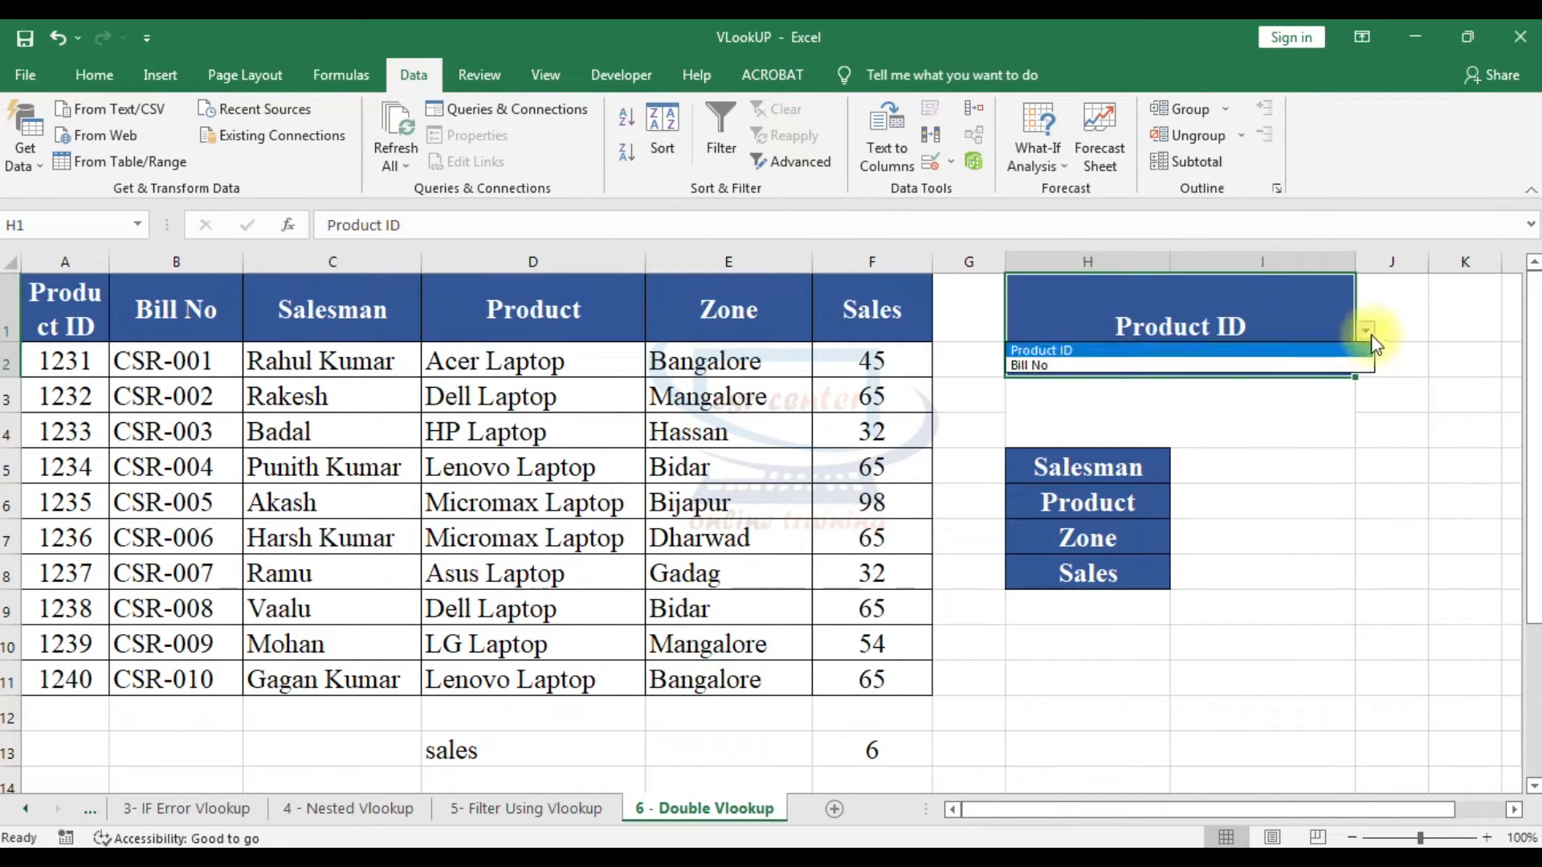
{"action": "left_click", "coordinate": [1041, 361]}
Step: Enter bill no in D13 as the heading for MATCH to look up, and check the formula cell F13
{"action": "left_click", "coordinate": [524, 743]}
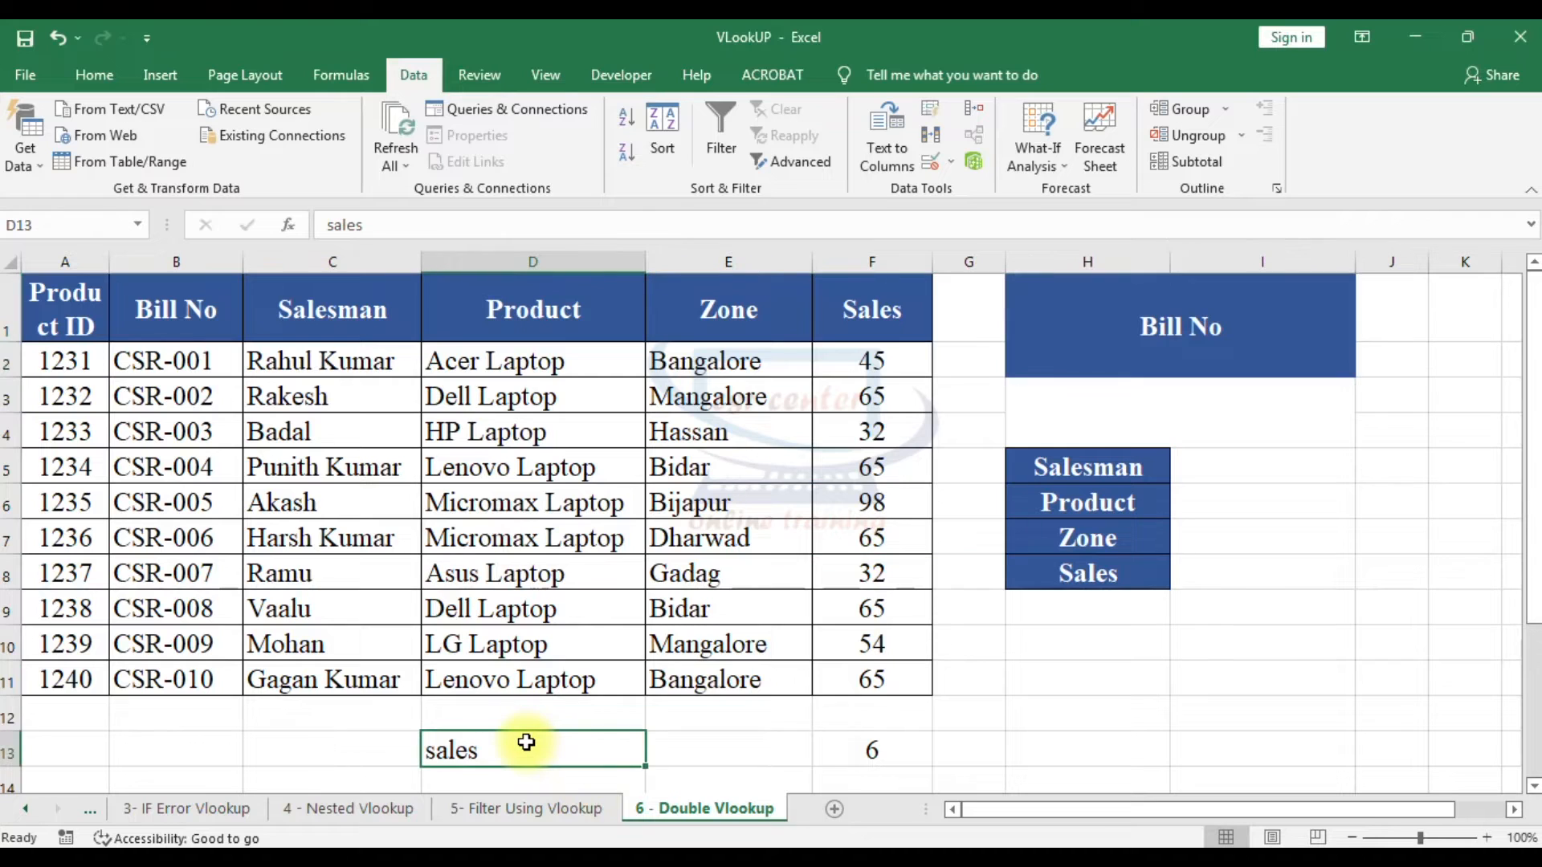
{"action": "type", "text": "bill no"}
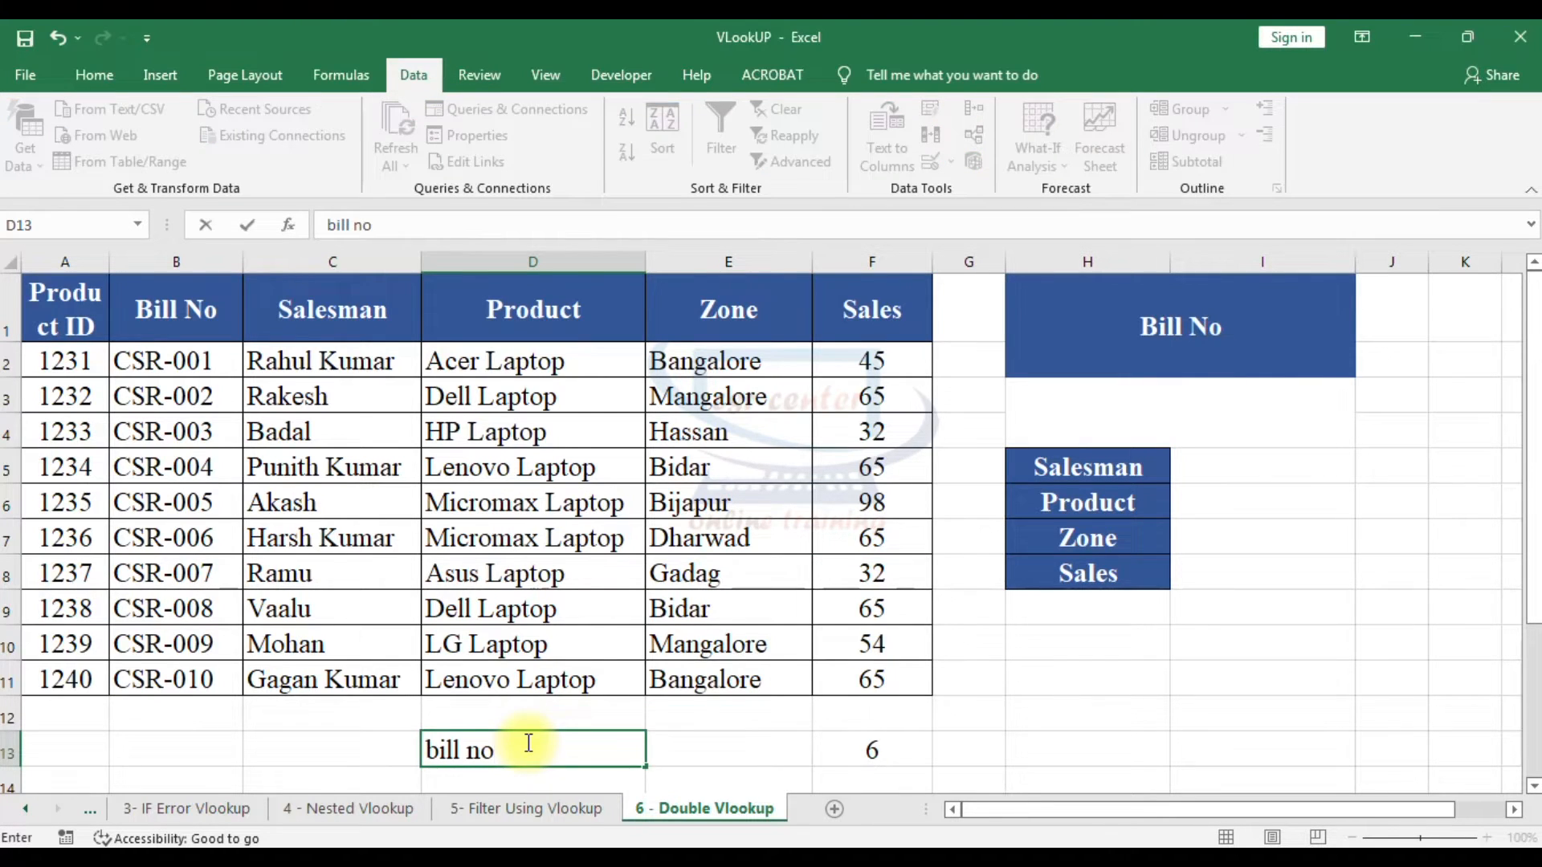
{"action": "key", "text": "Return"}
{"action": "scroll", "coordinate": [811, 715], "scroll_direction": "up", "scroll_amount": 1}
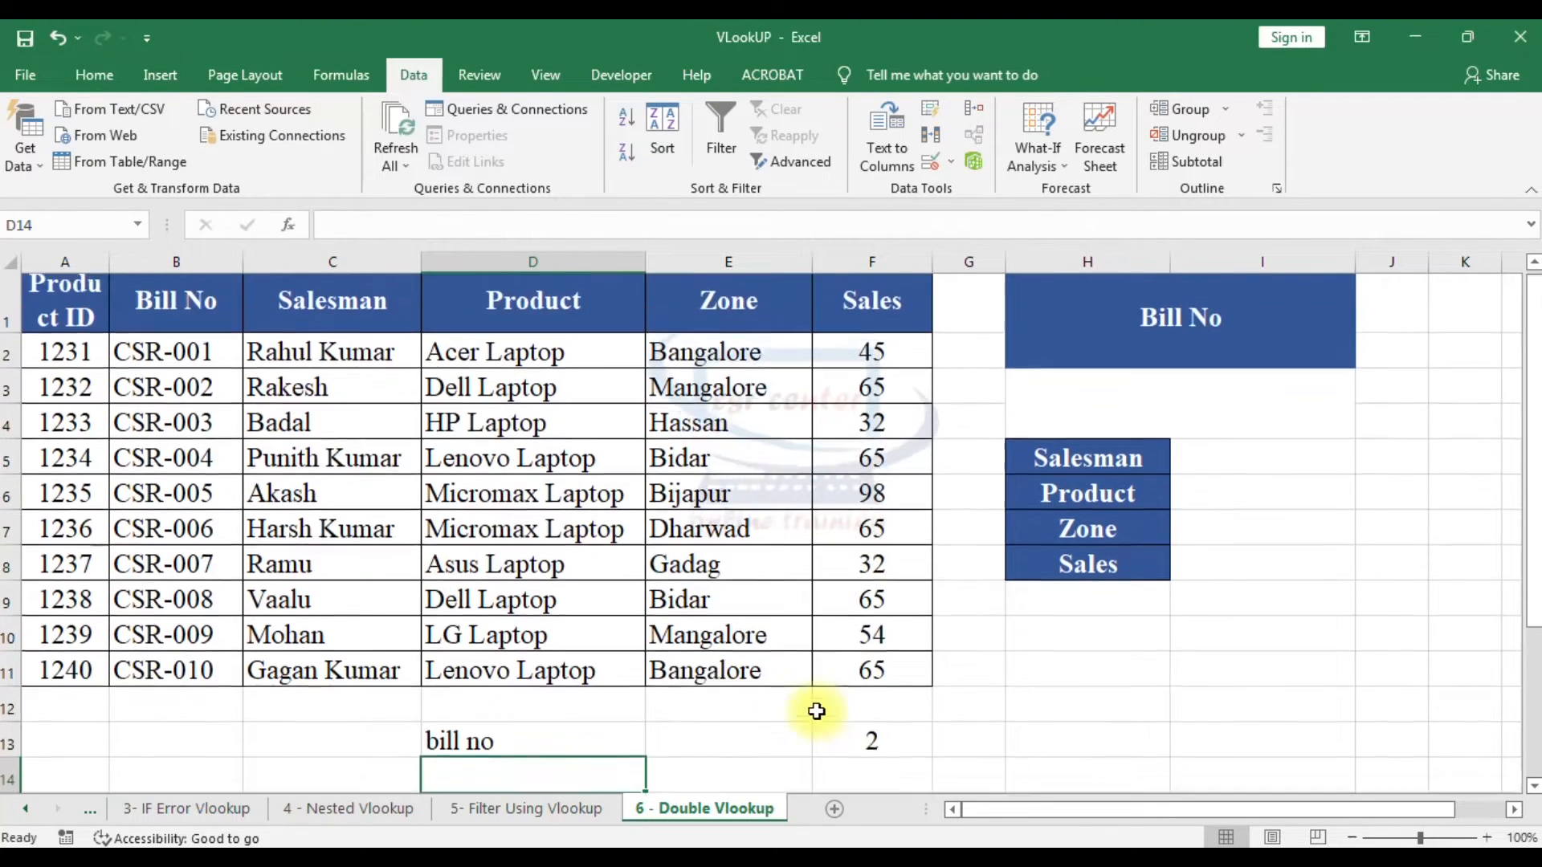
{"action": "left_click", "coordinate": [855, 749]}
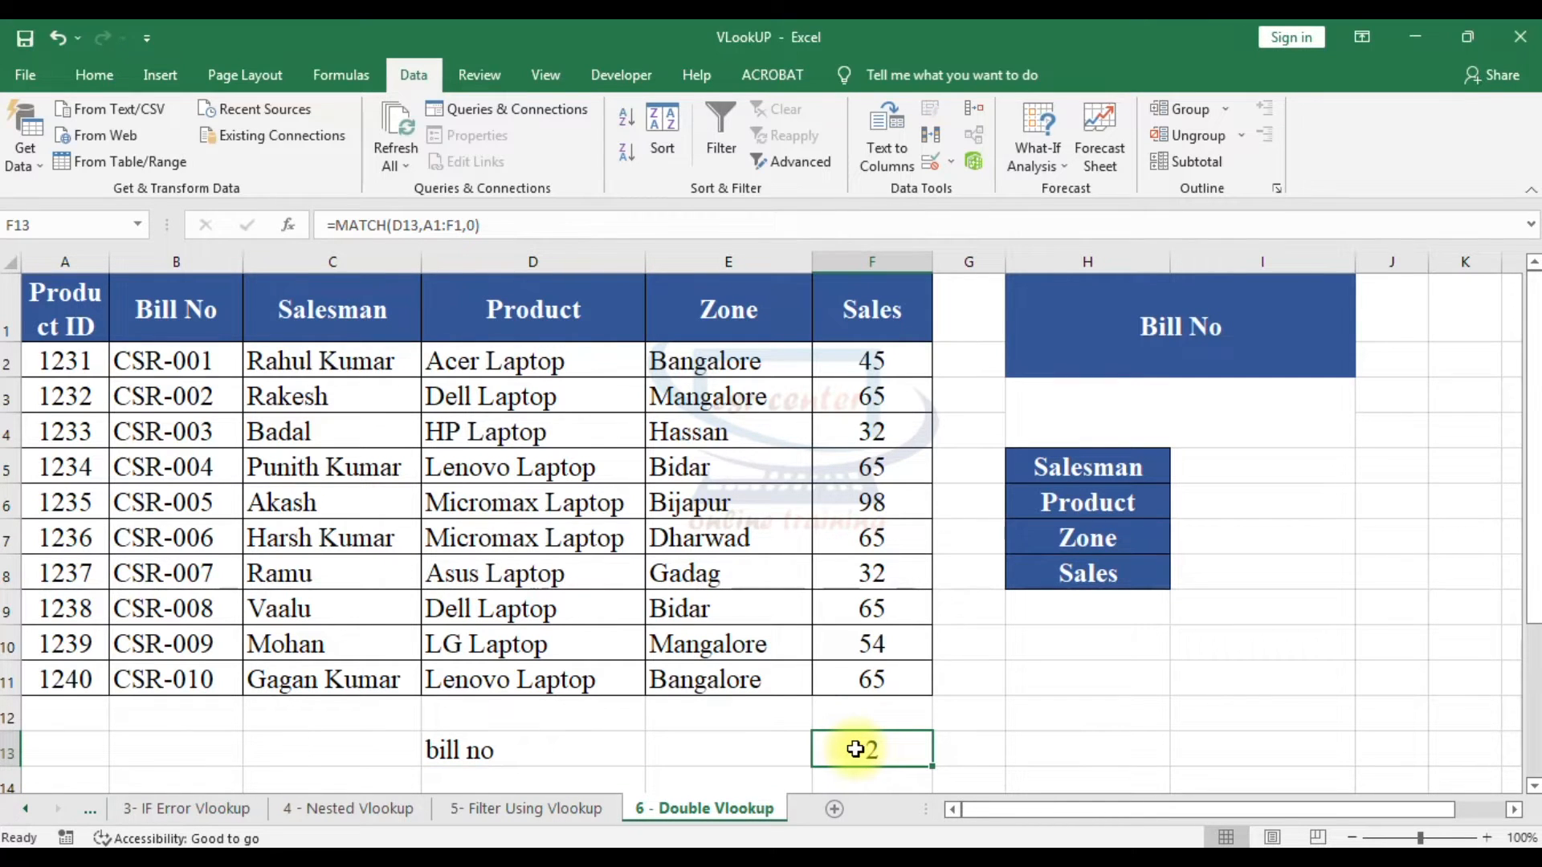
Step: Enter =INDEX(A1:F11,0,$F$13) in F15 as an array formula, using the MATCH cell as the column number
{"action": "scroll", "coordinate": [856, 748], "scroll_direction": "down", "scroll_amount": 1}
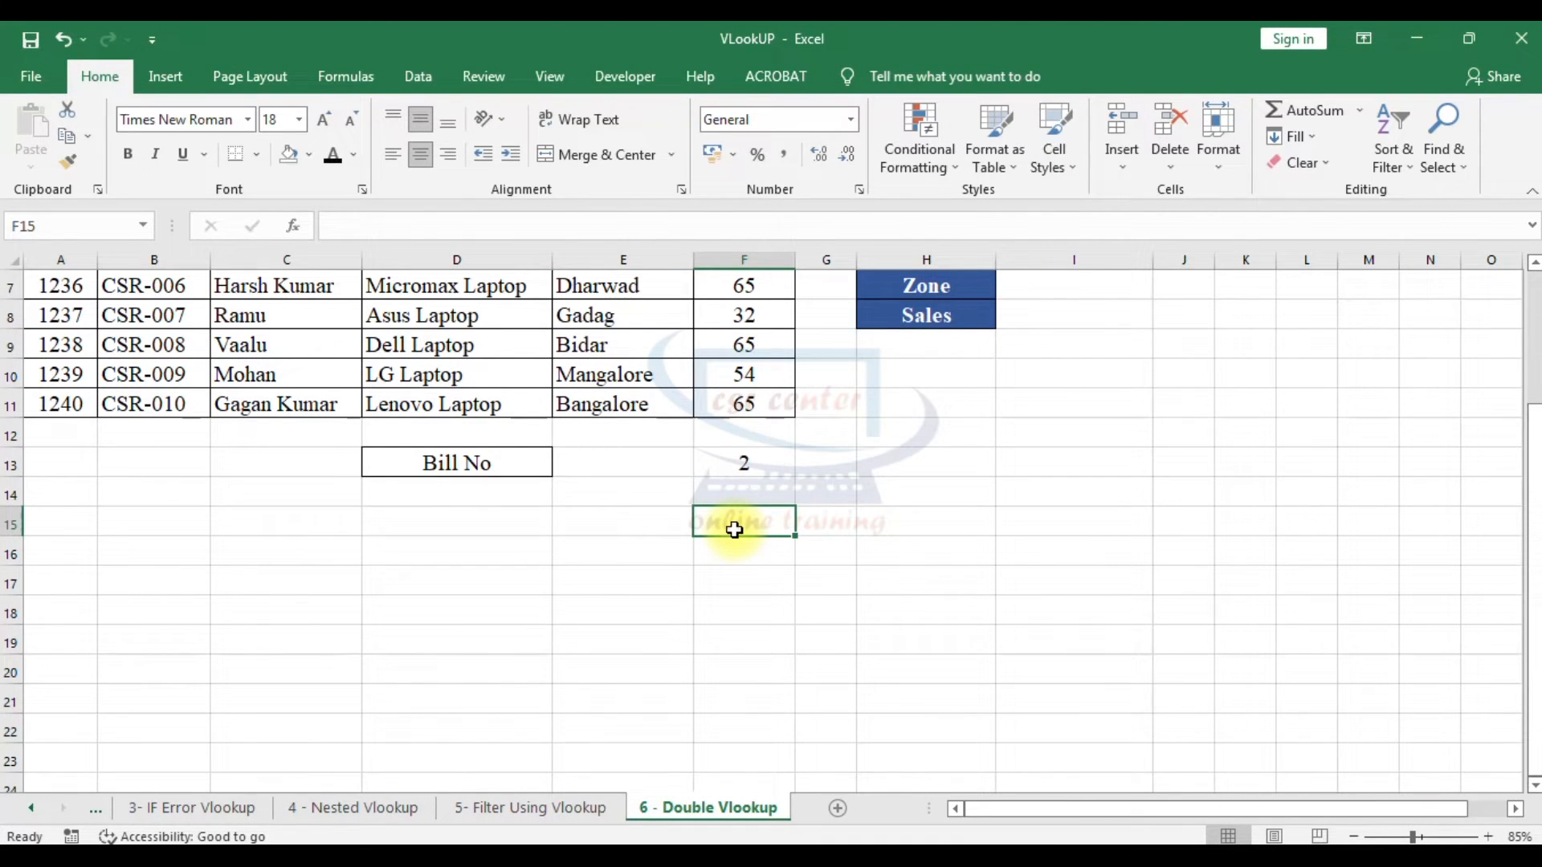
{"action": "type", "text": "=ind"}
{"action": "key", "text": "Tab"}
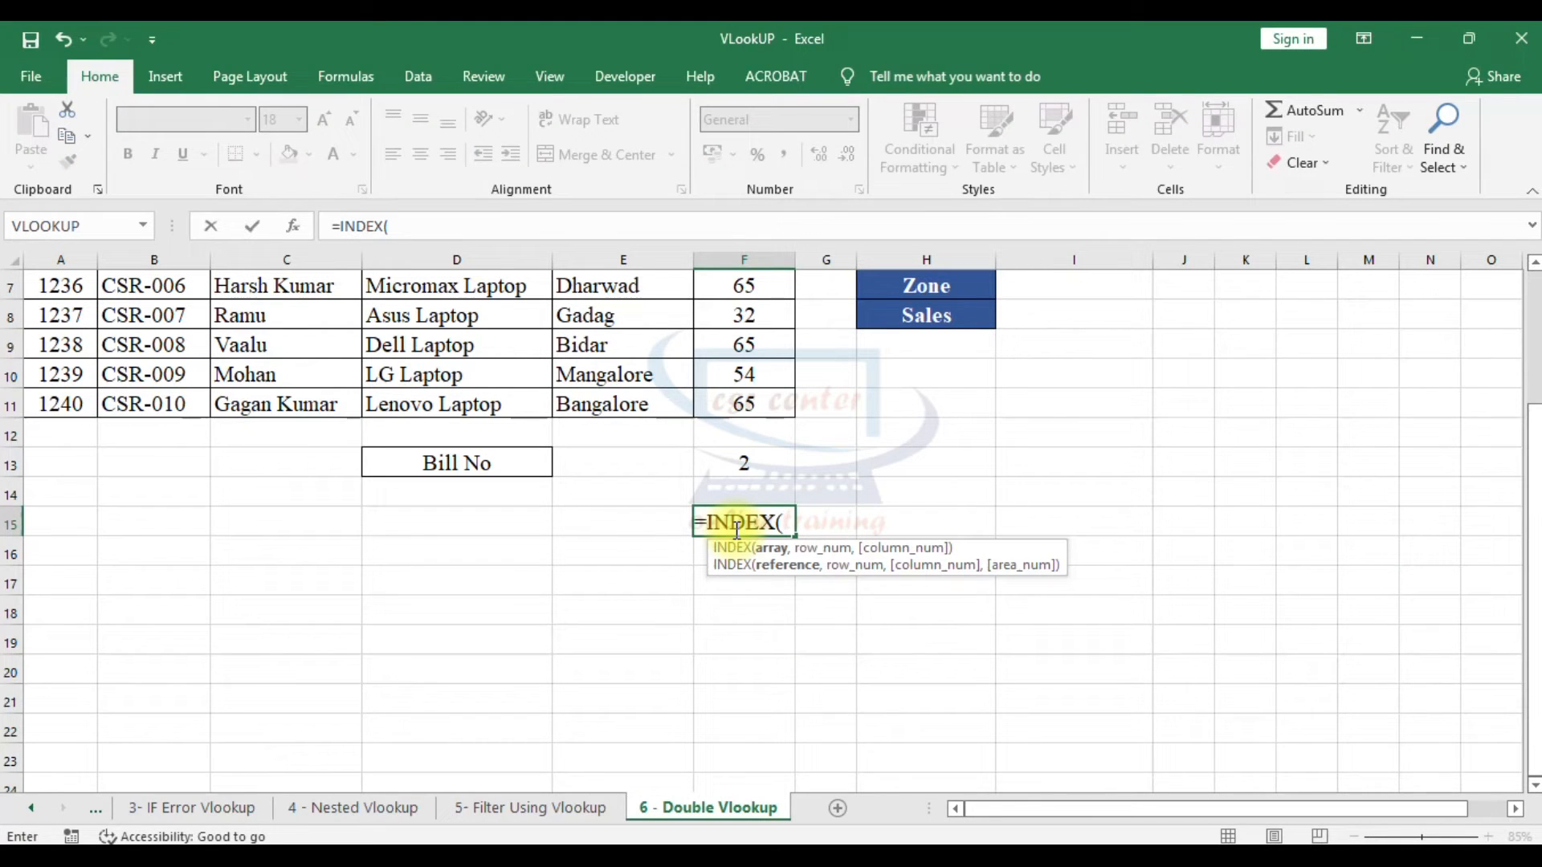
{"action": "scroll", "coordinate": [475, 482], "scroll_direction": "up", "scroll_amount": 2}
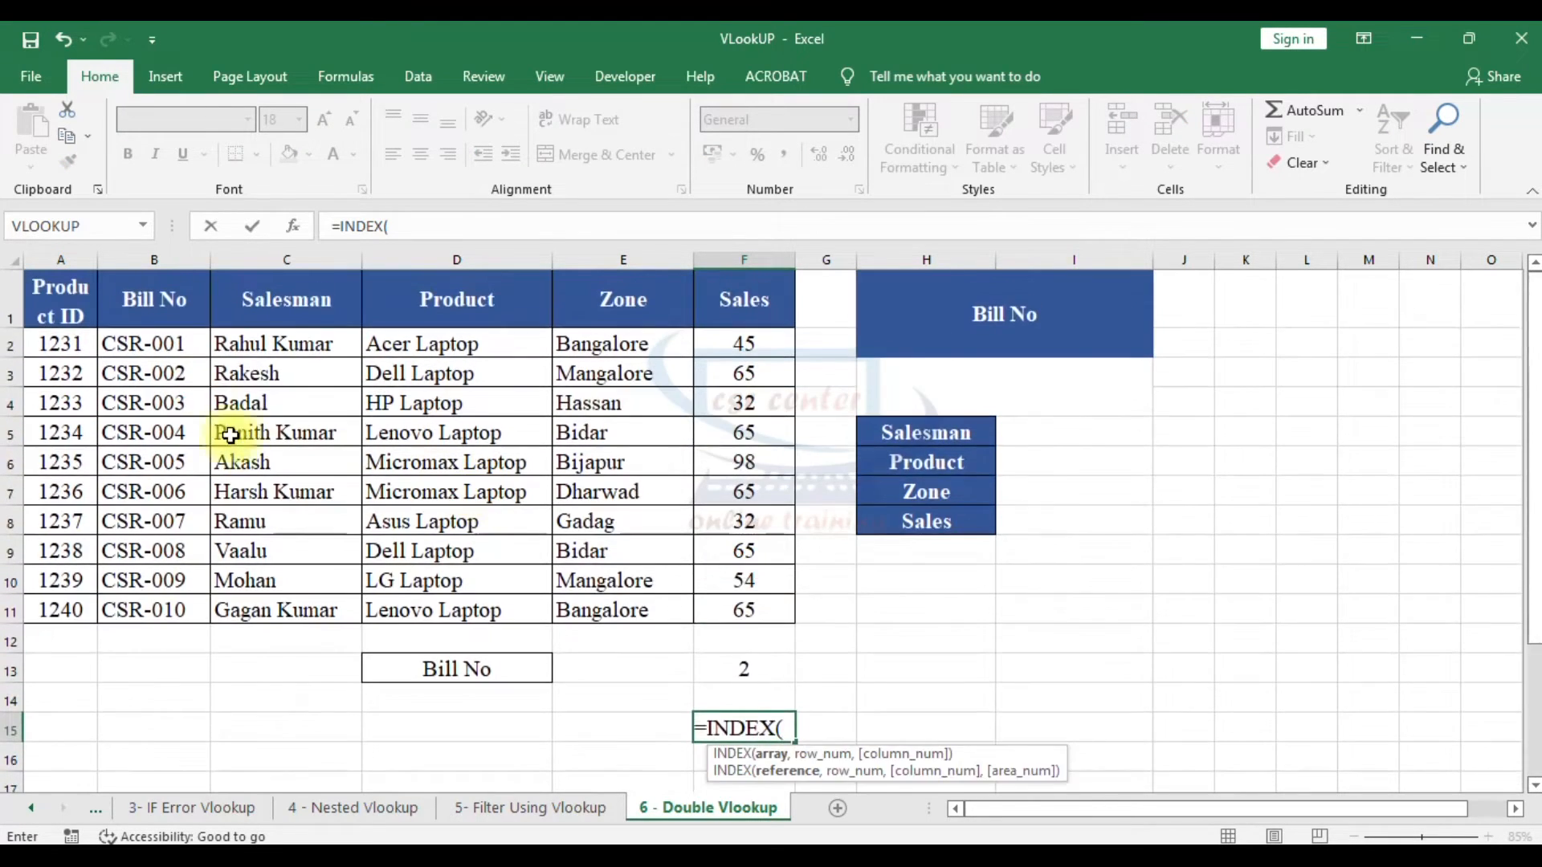
{"action": "left_click_drag", "start_coordinate": [36, 282], "coordinate": [710, 600]}
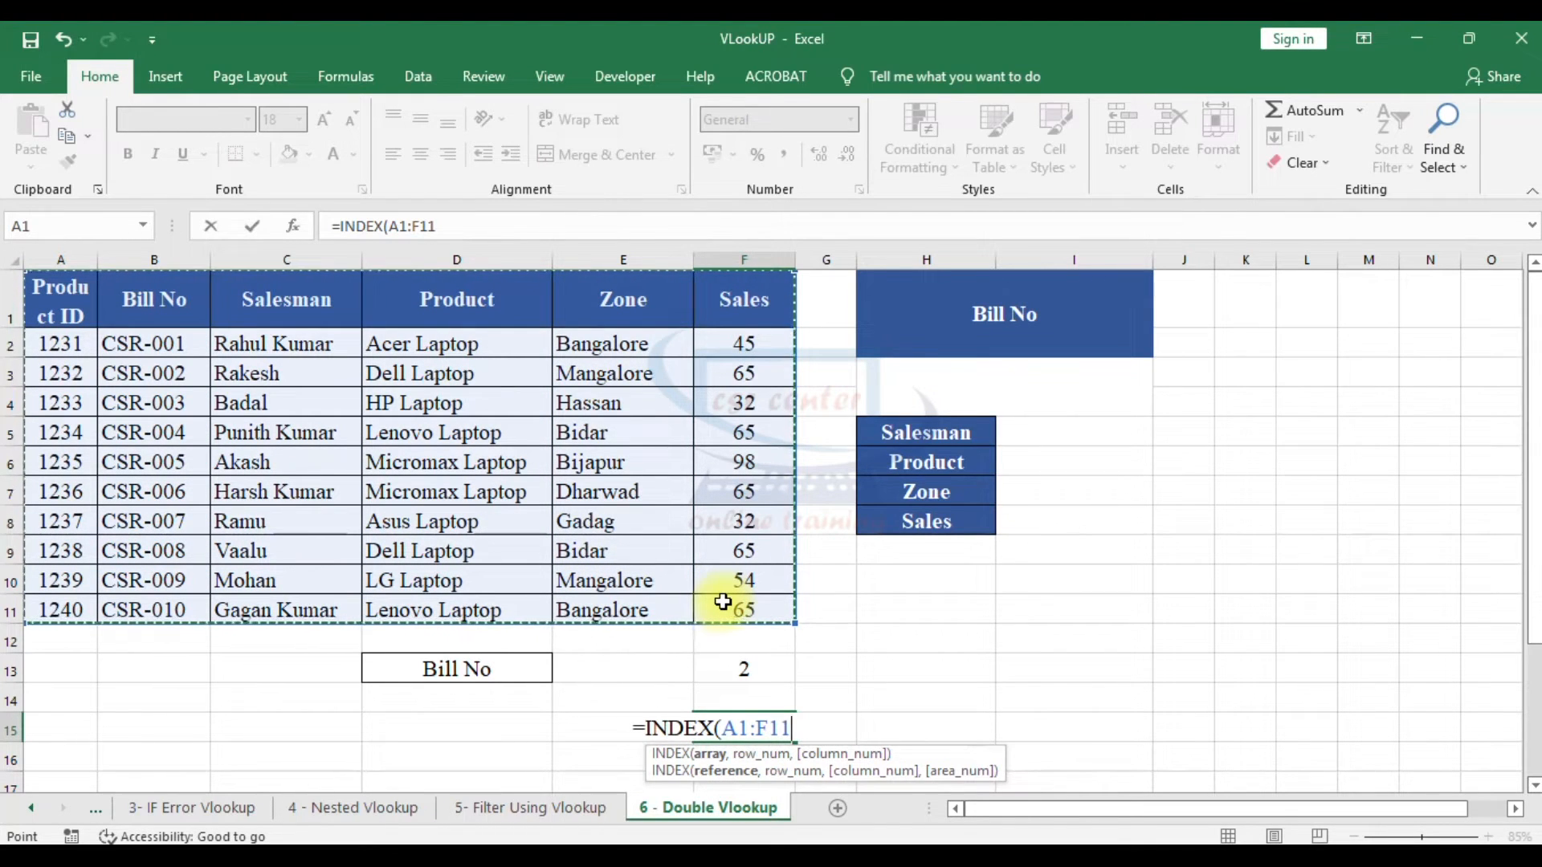
{"action": "type", "text": ",0"}
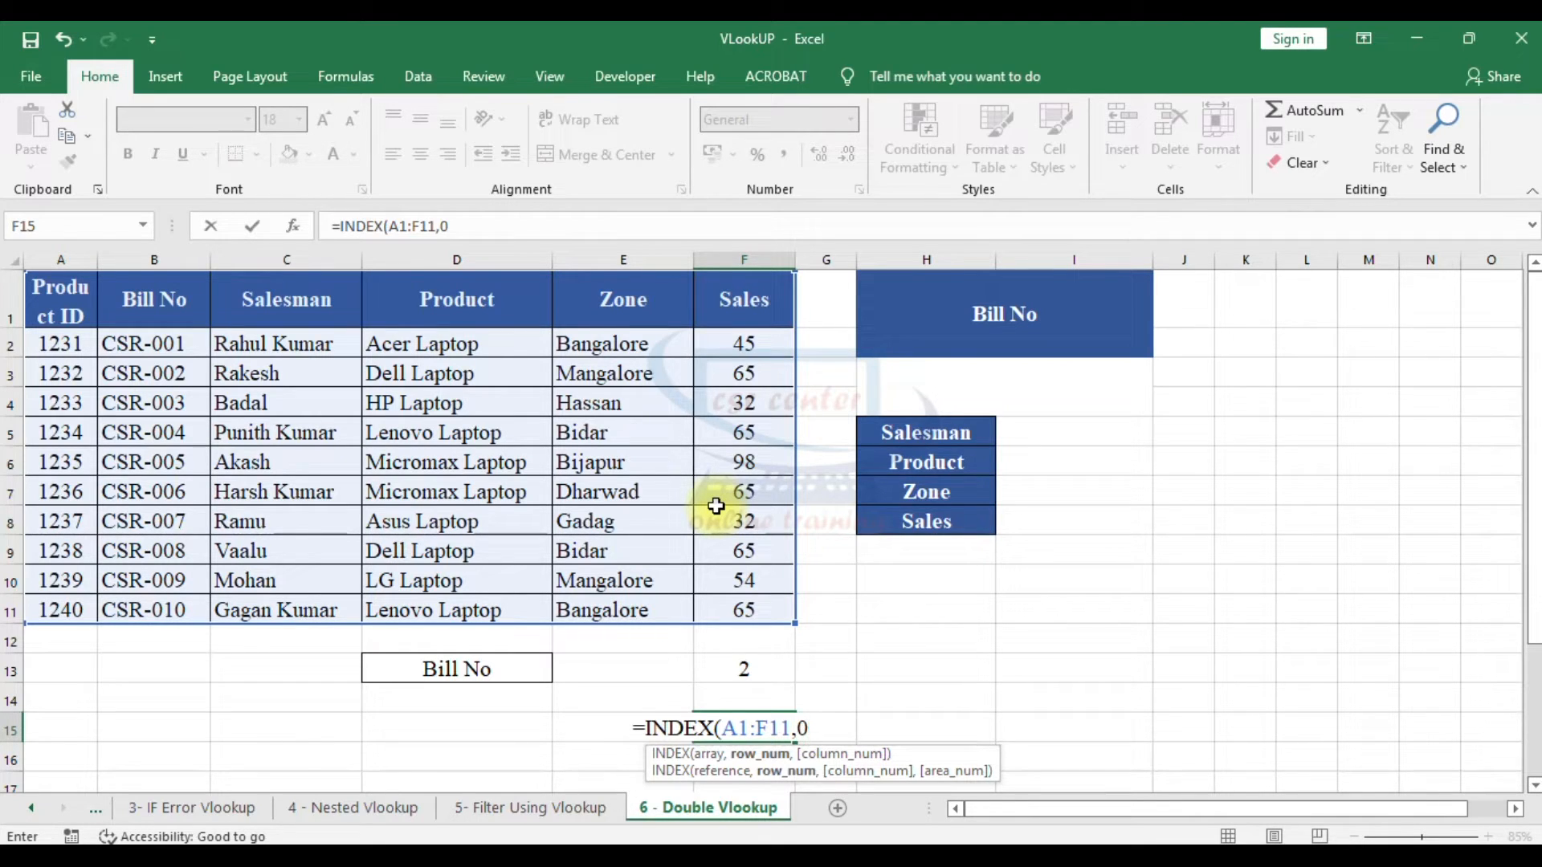
{"action": "type", "text": ","}
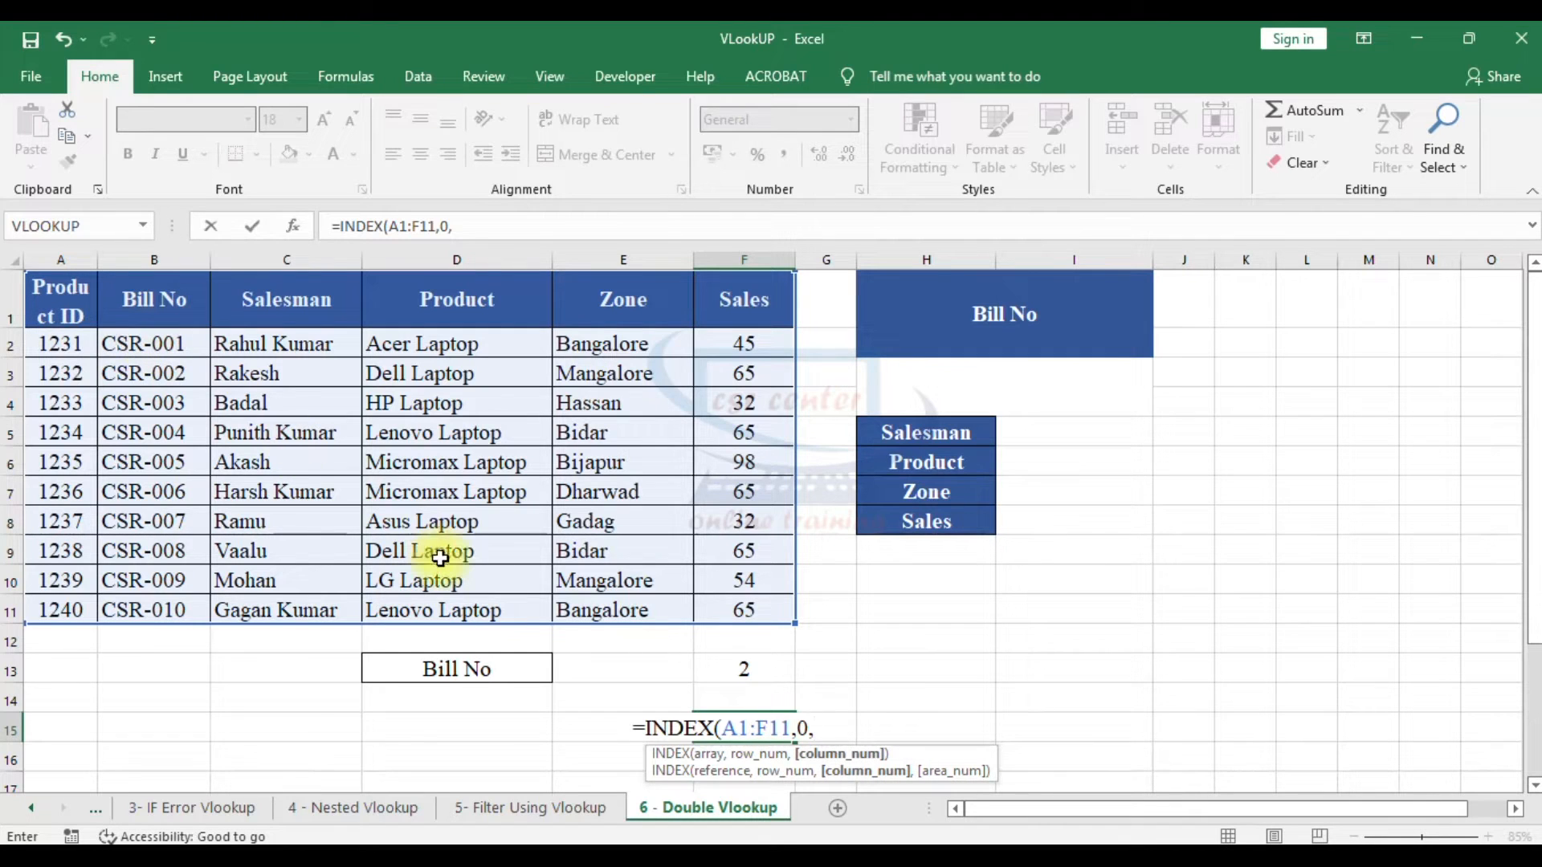
{"action": "left_click", "coordinate": [759, 670]}
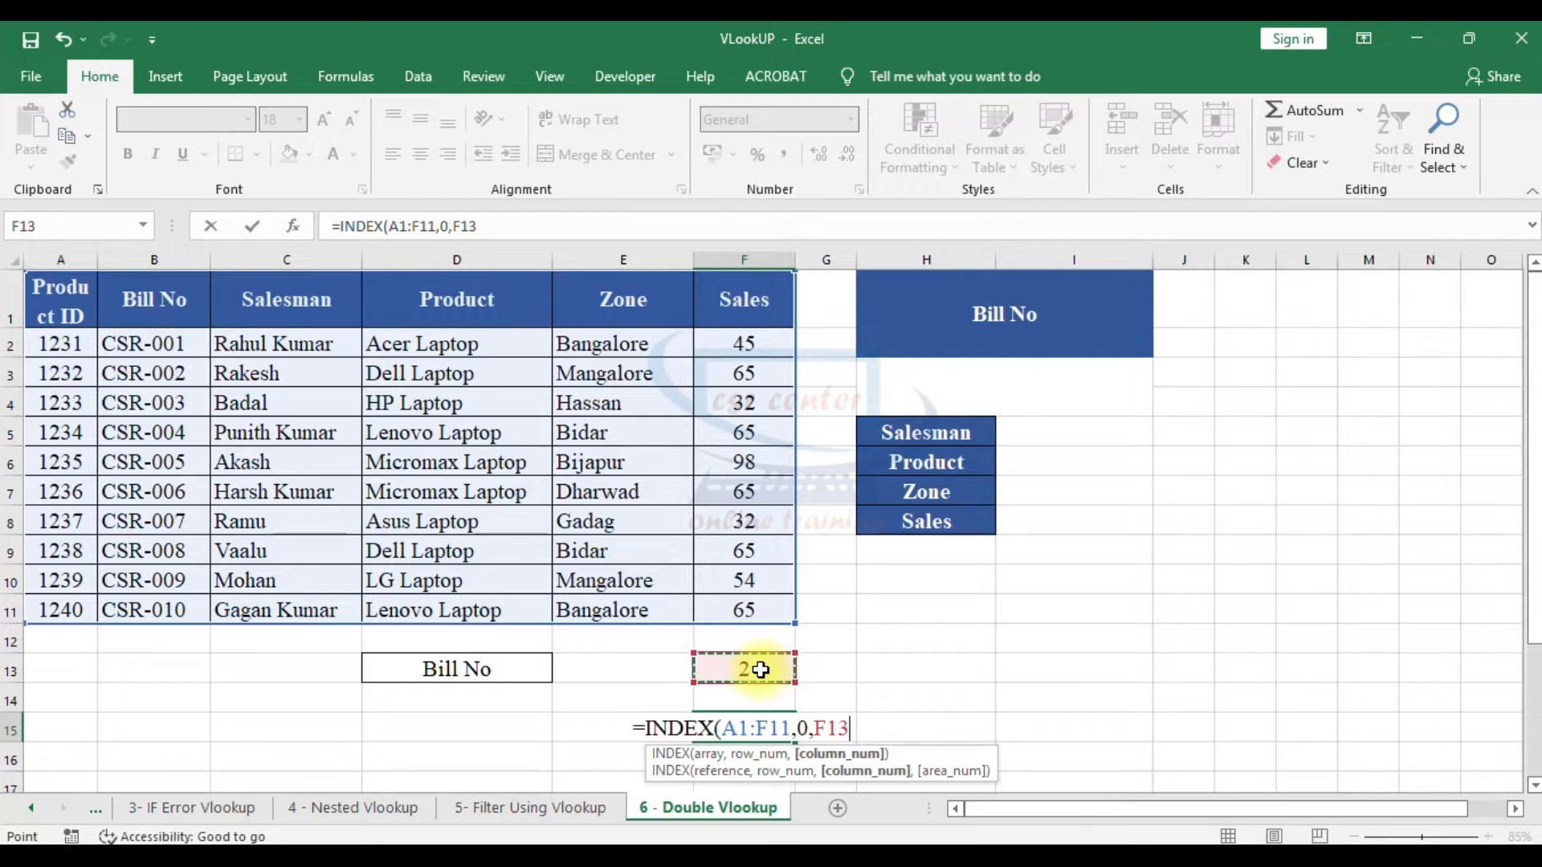
{"action": "key", "text": "F4"}
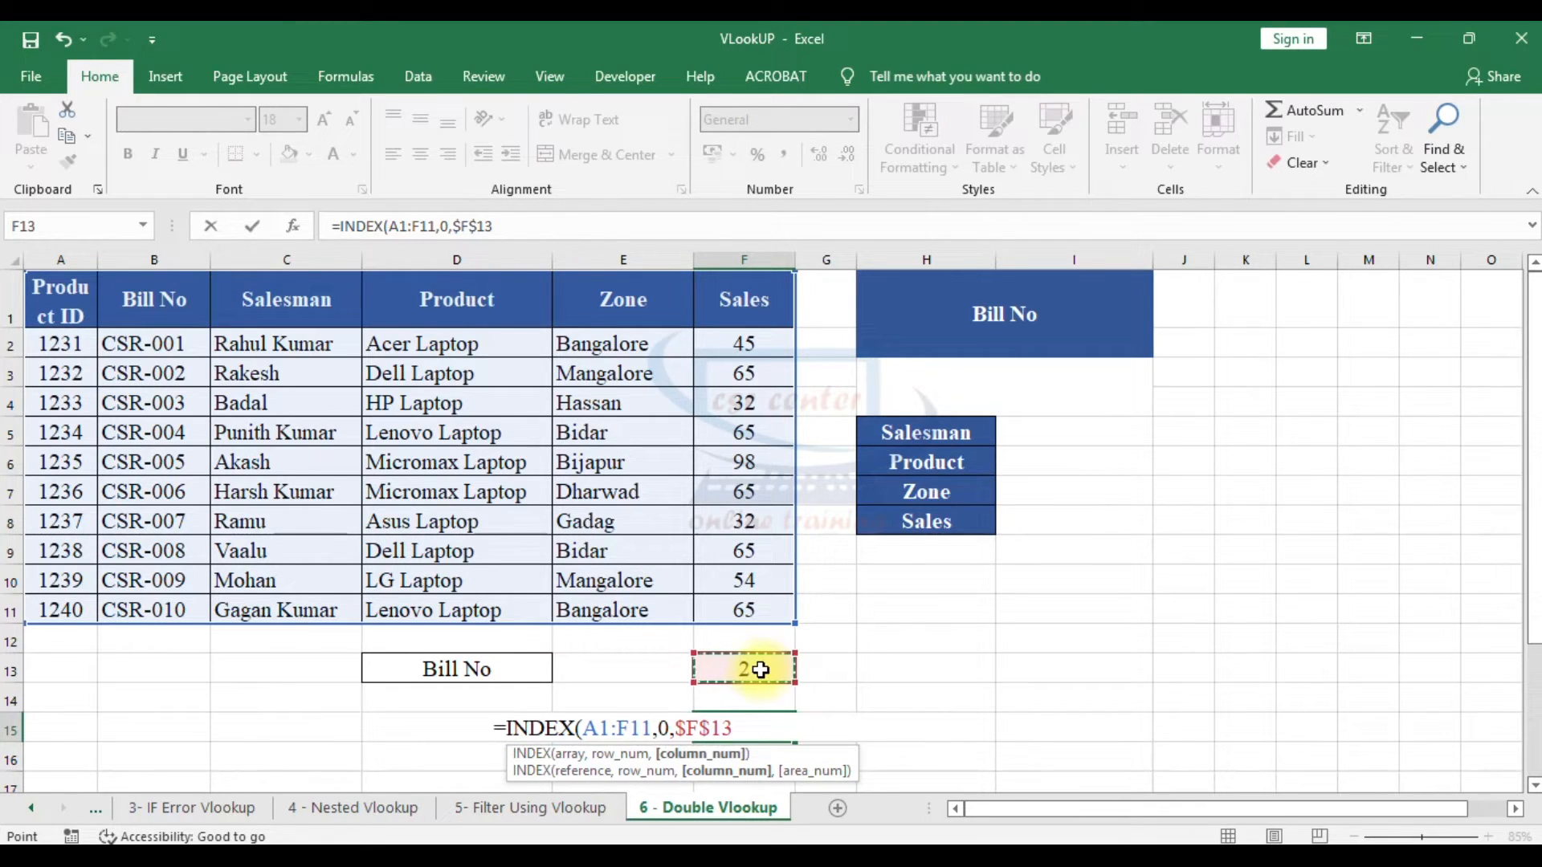
{"action": "type", "text": ")"}
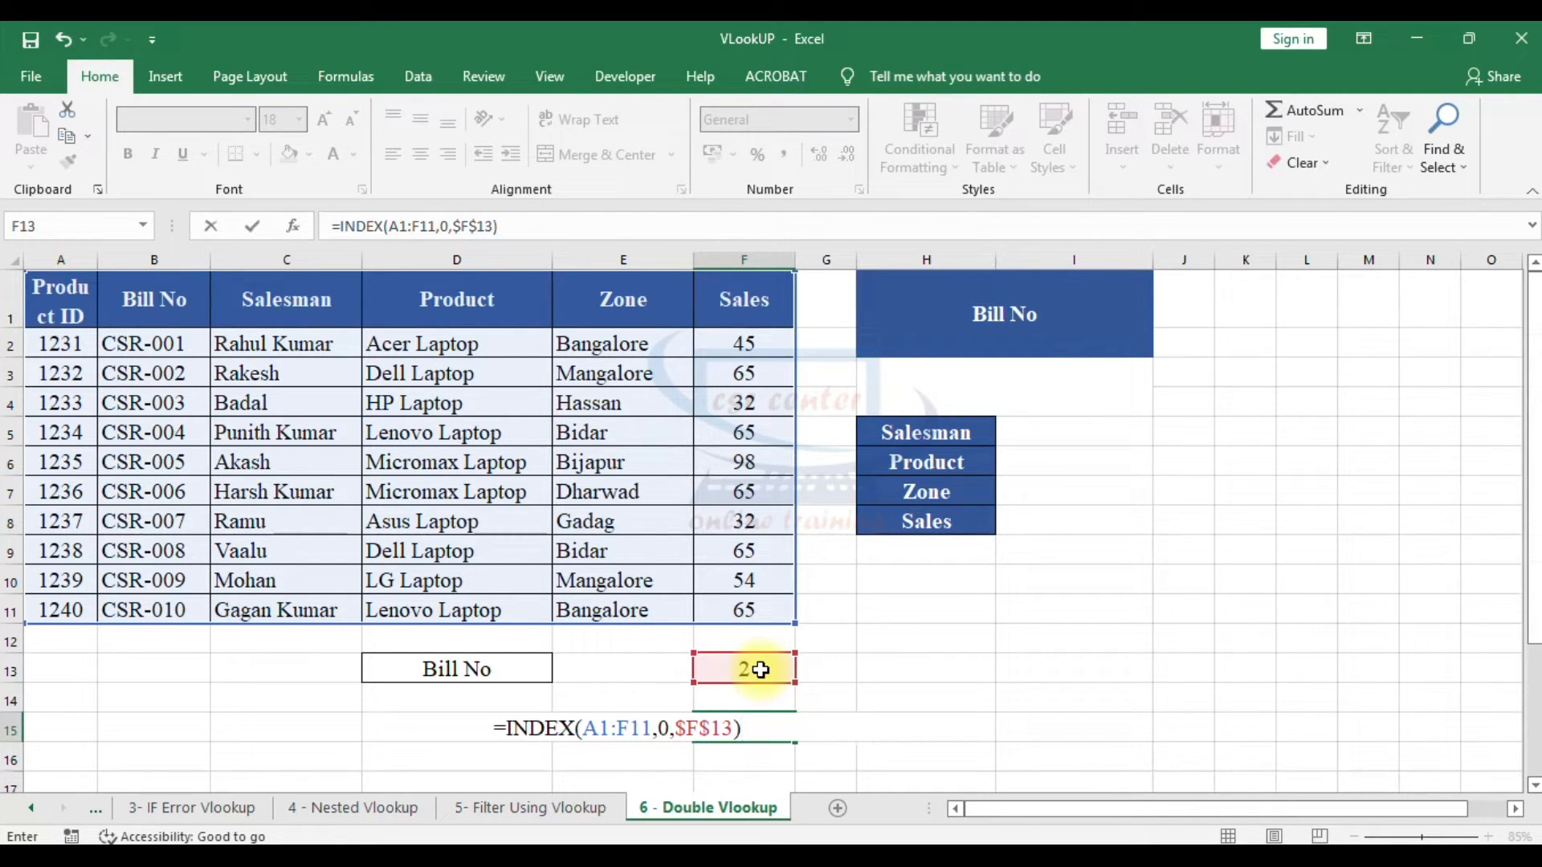
{"action": "key", "text": "ctrl+shift+Return"}
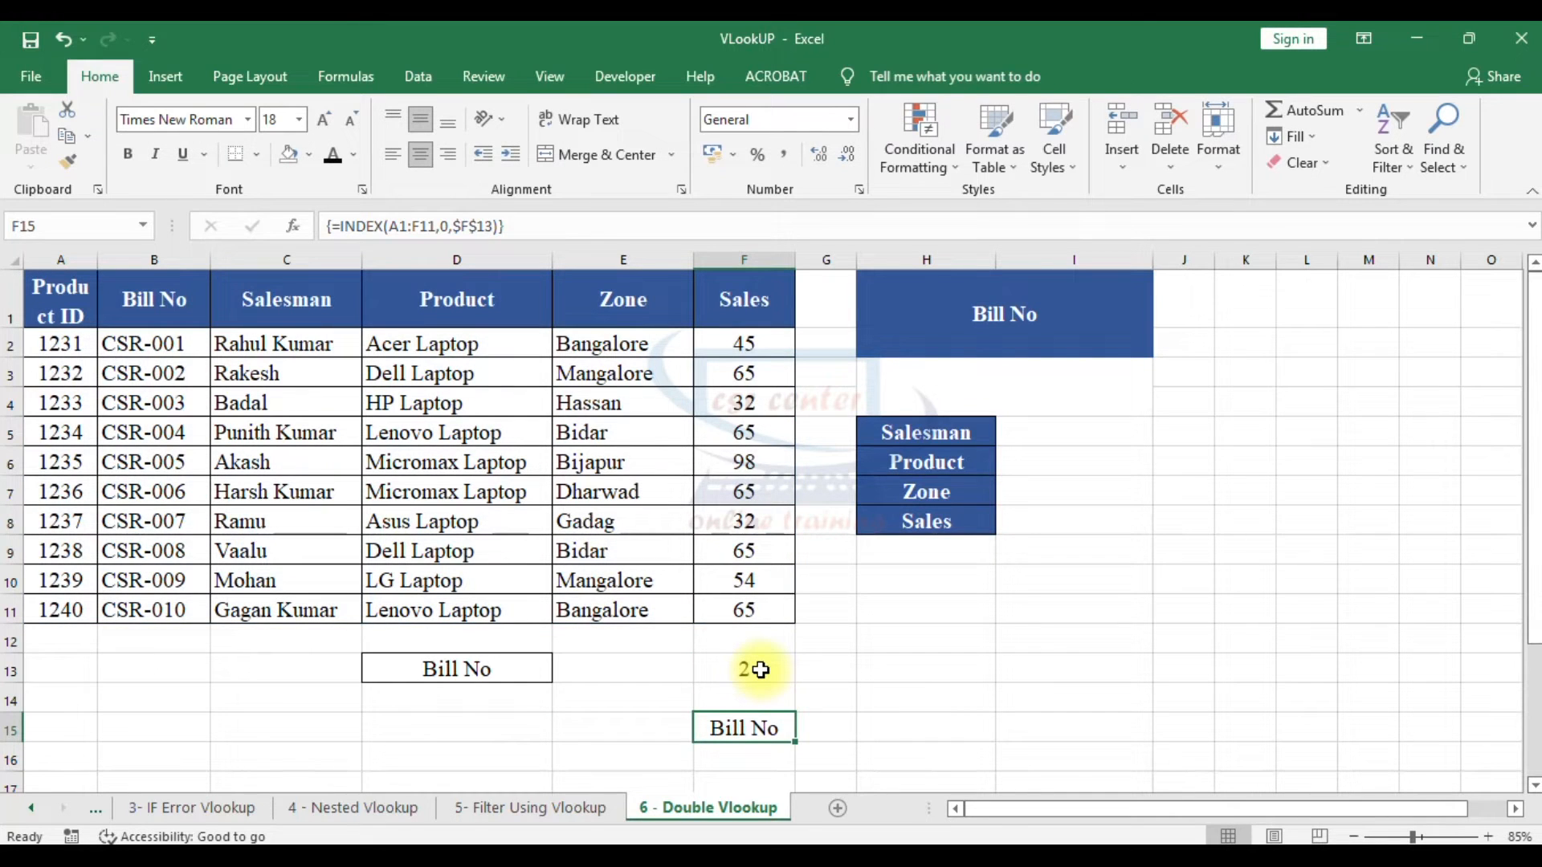
Step: Fill the INDEX array formula from F15 down to F26 and compare the list with the table's Bill No column
{"action": "scroll", "coordinate": [760, 666], "scroll_direction": "down", "scroll_amount": 2}
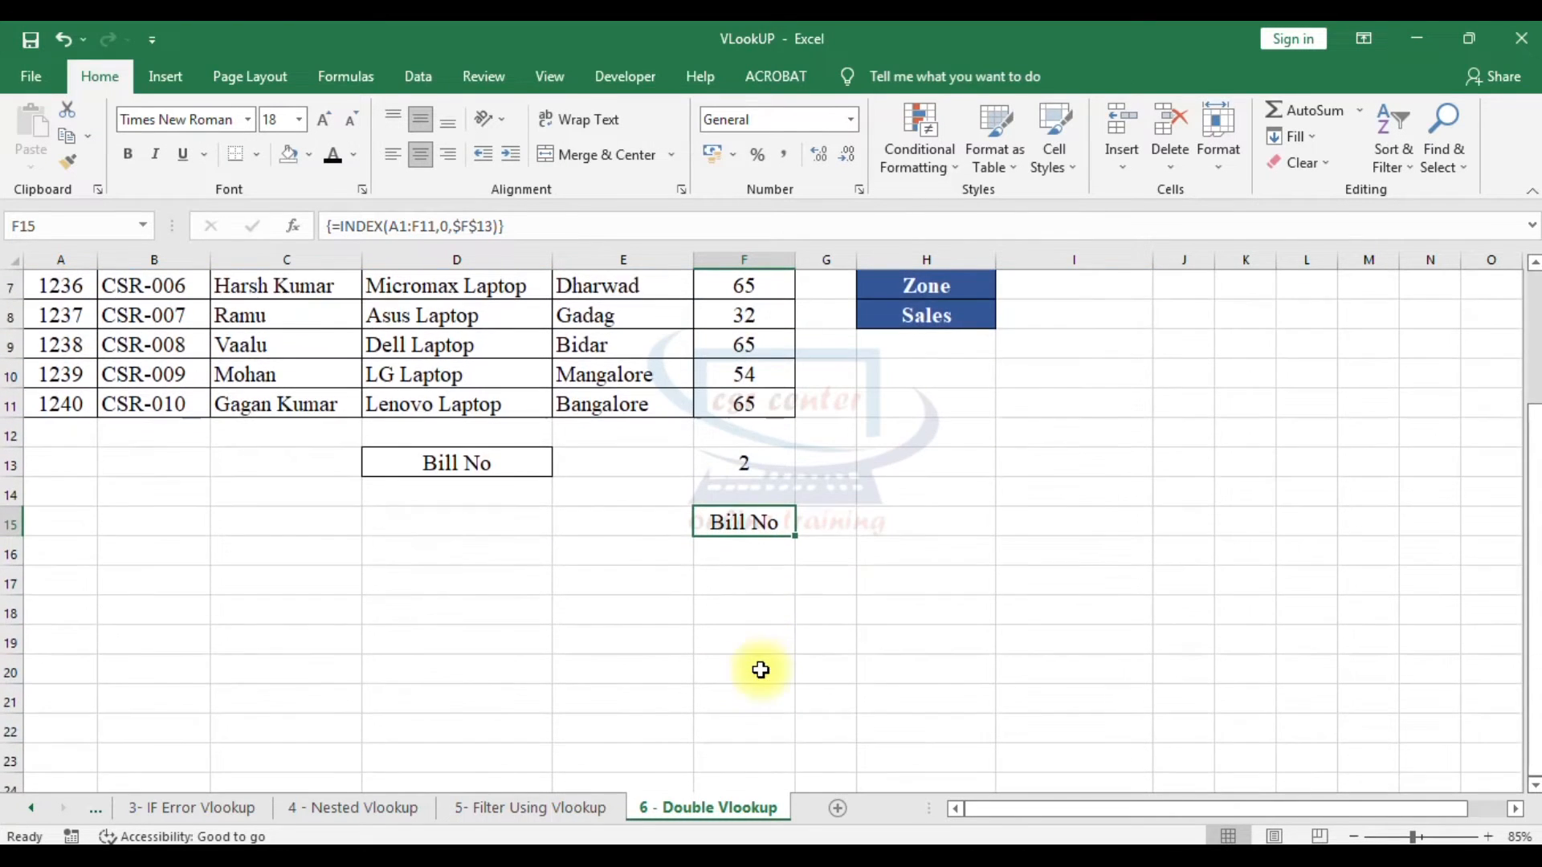
{"action": "left_click_drag", "start_coordinate": [798, 537], "coordinate": [784, 737]}
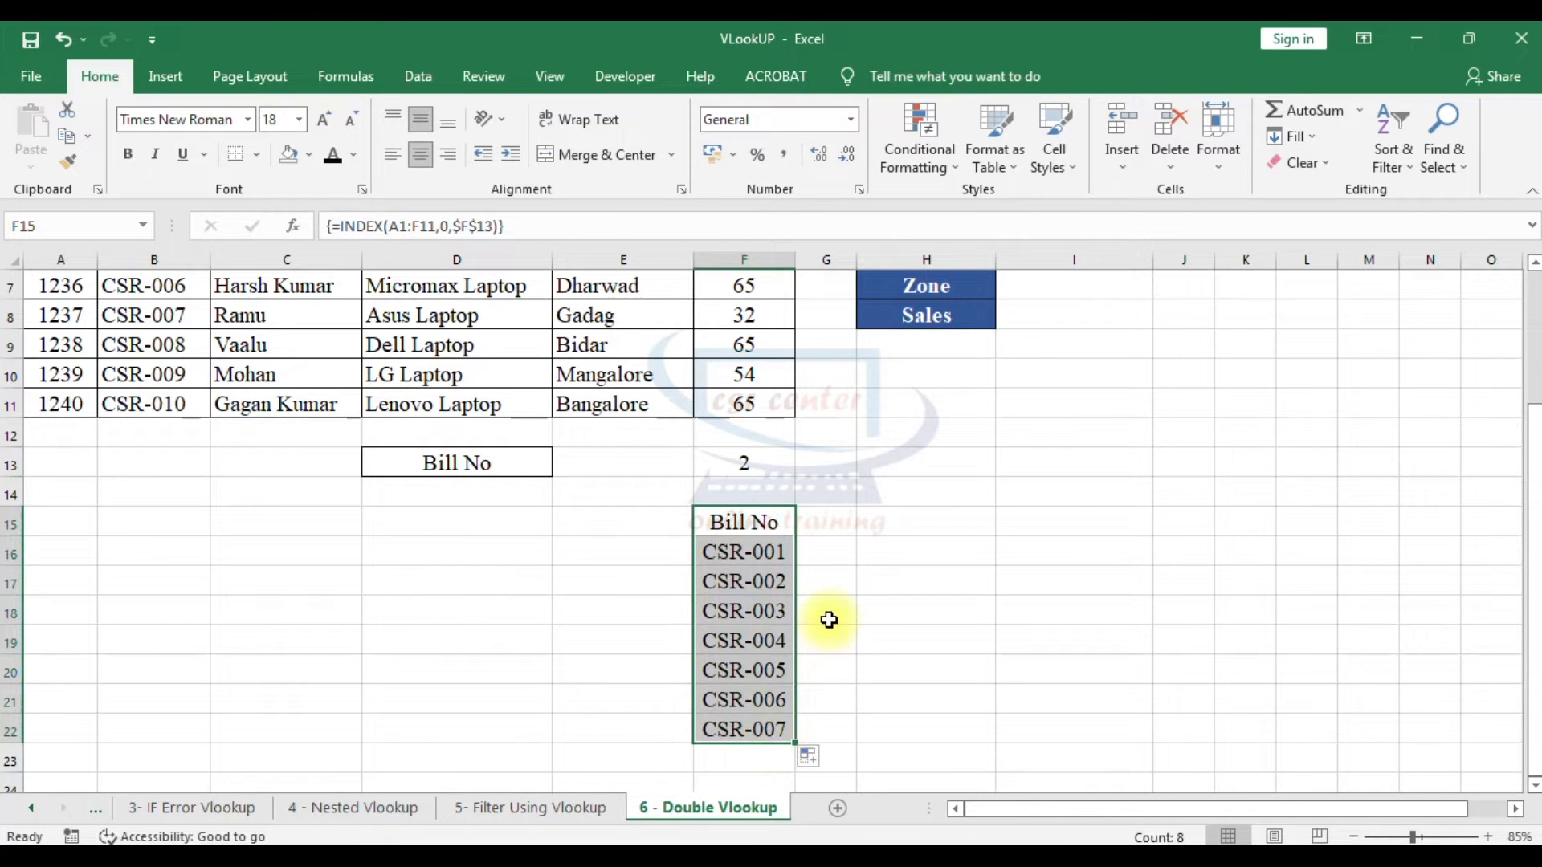
{"action": "scroll", "coordinate": [829, 619], "scroll_direction": "up", "scroll_amount": 2}
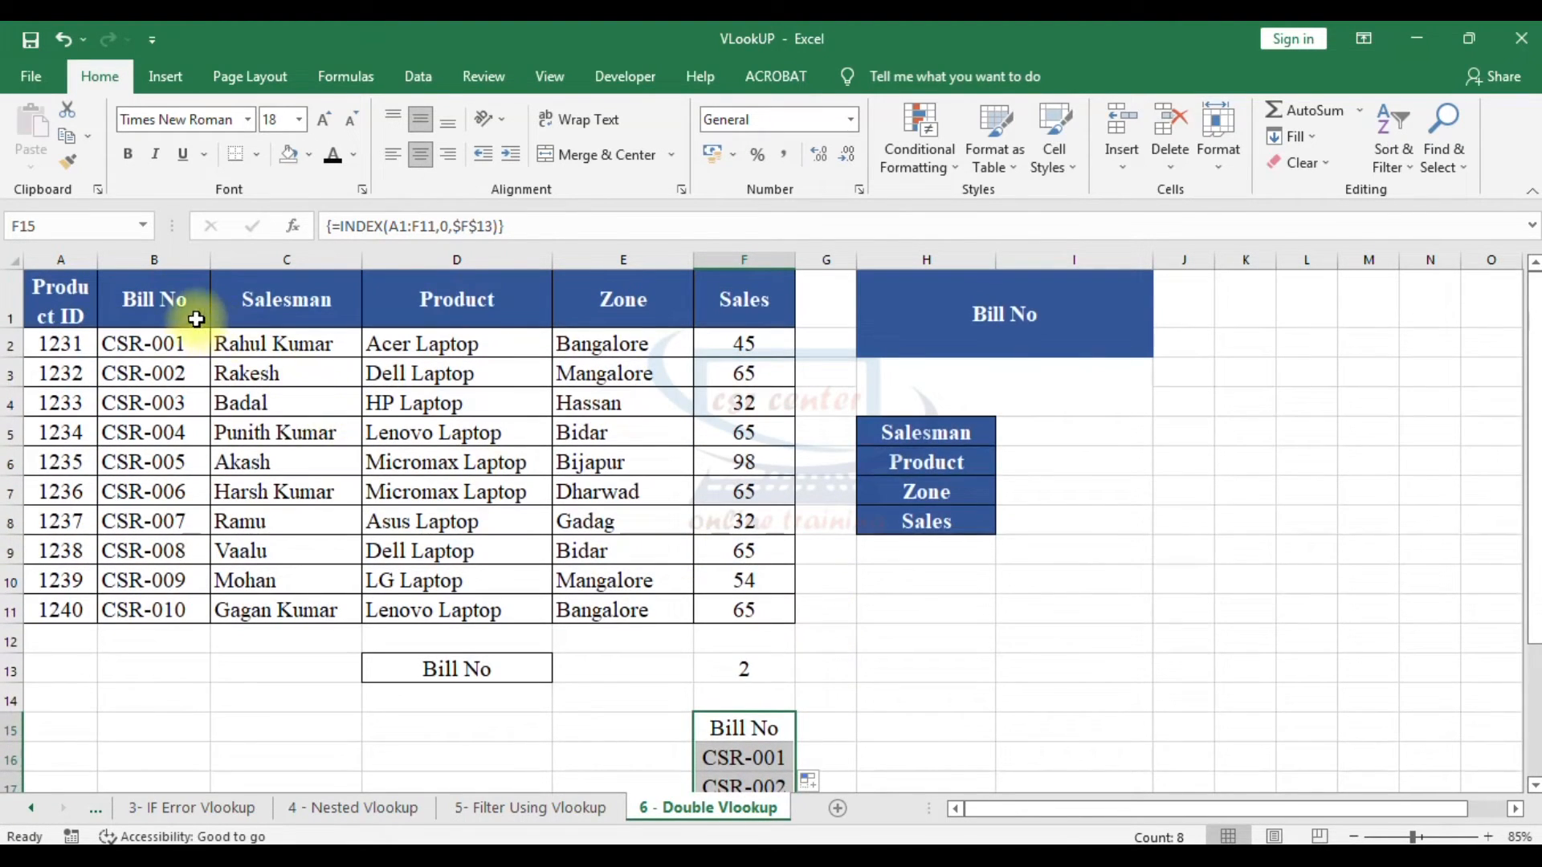
{"action": "scroll", "coordinate": [955, 682], "scroll_direction": "down", "scroll_amount": 2}
{"action": "scroll", "coordinate": [812, 658], "scroll_direction": "up", "scroll_amount": 2}
{"action": "scroll", "coordinate": [812, 658], "scroll_direction": "down", "scroll_amount": 1}
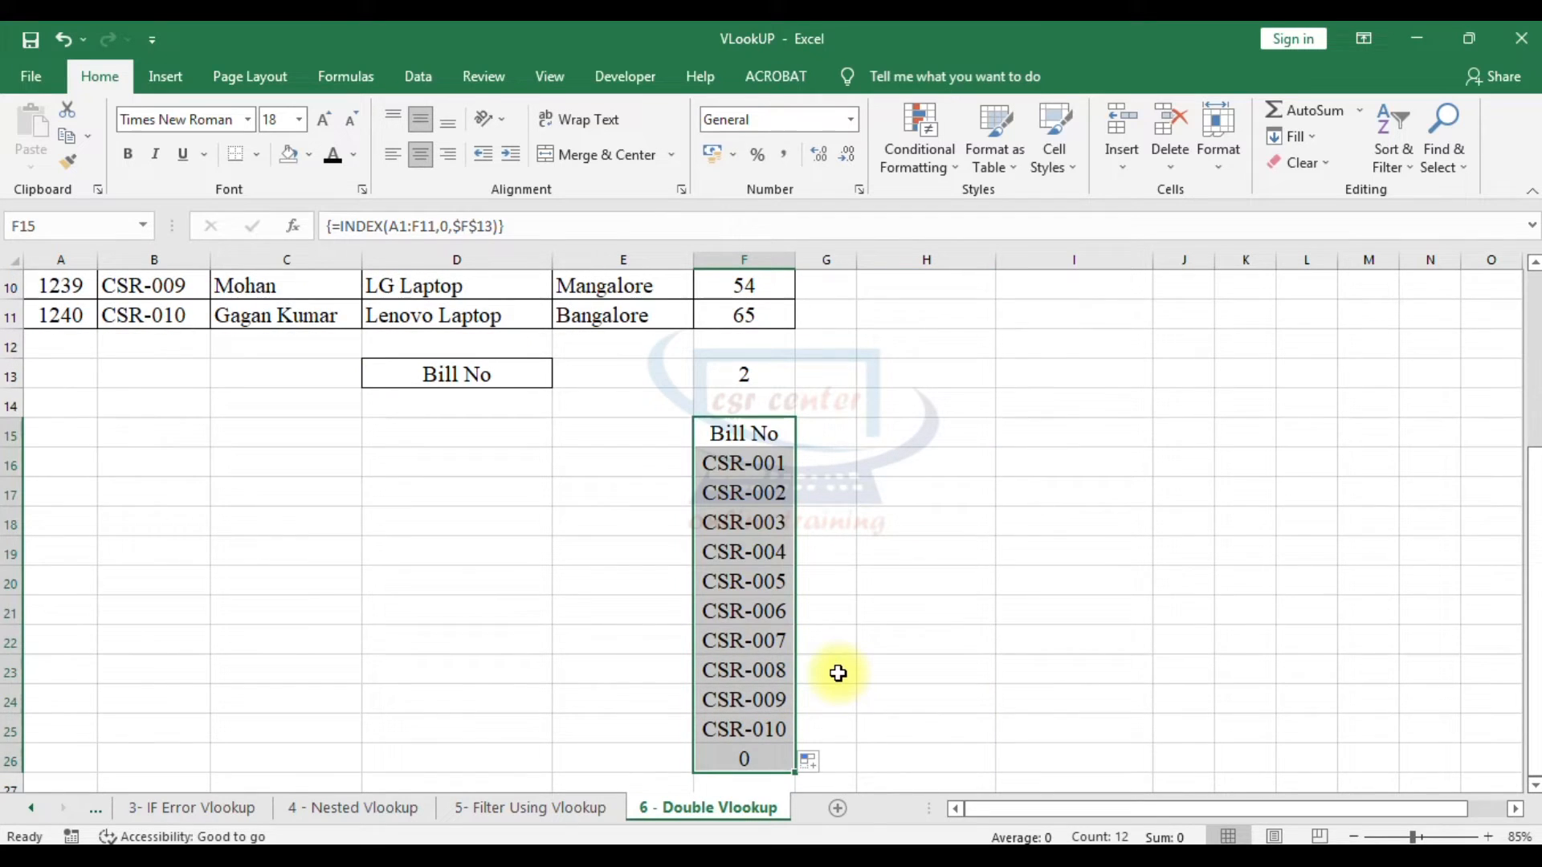
{"action": "scroll", "coordinate": [838, 673], "scroll_direction": "up", "scroll_amount": 2}
{"action": "scroll", "coordinate": [839, 673], "scroll_direction": "up", "scroll_amount": 1}
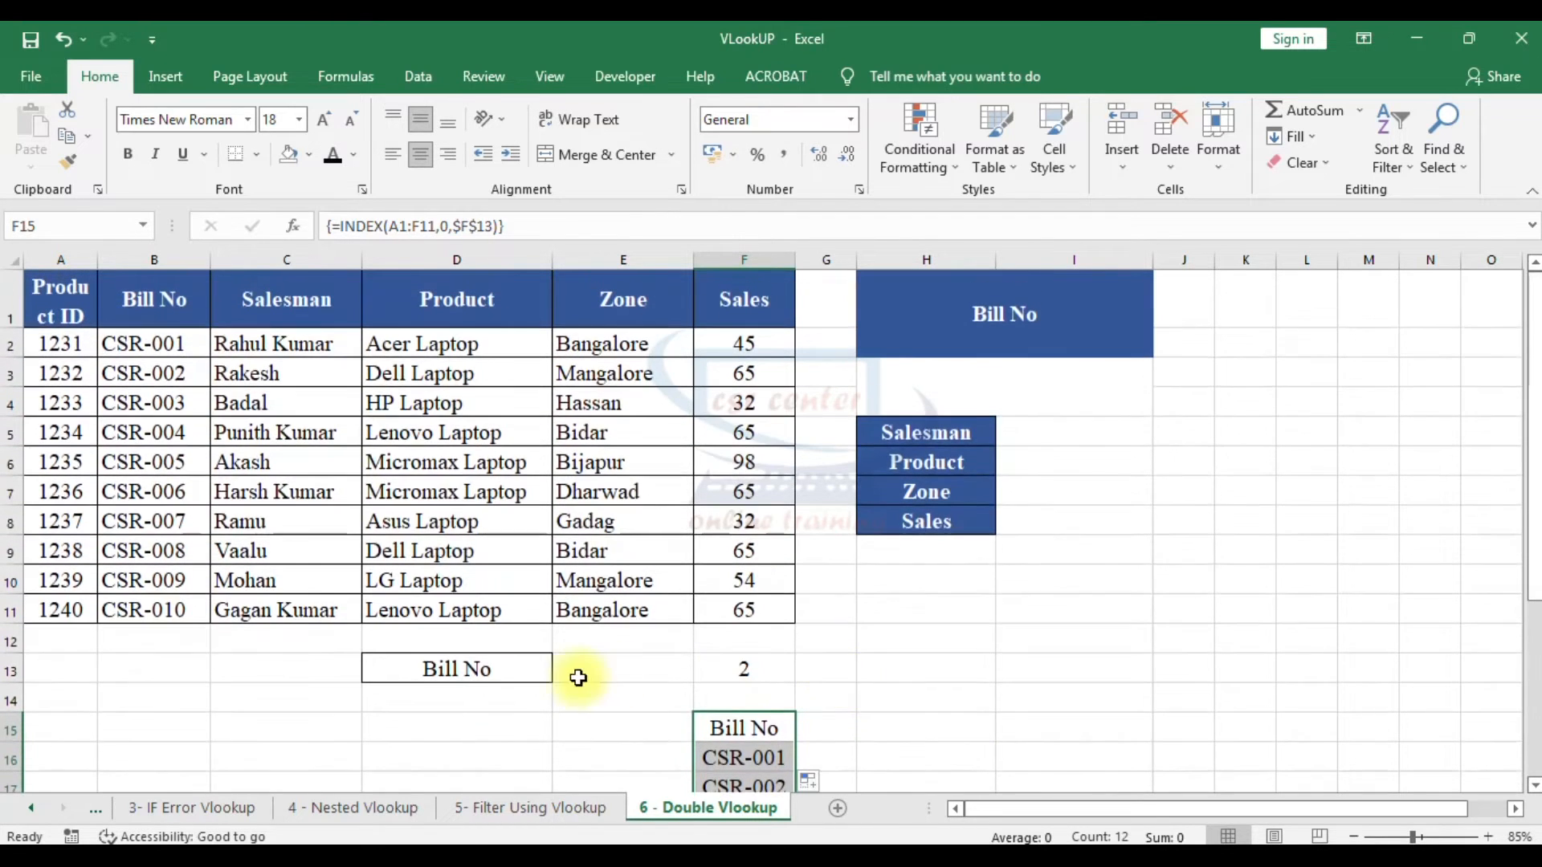
Step: Enter Product Id as the heading in D13 and check the MATCH cell F13 and the INDEX list below it
{"action": "left_click", "coordinate": [511, 671]}
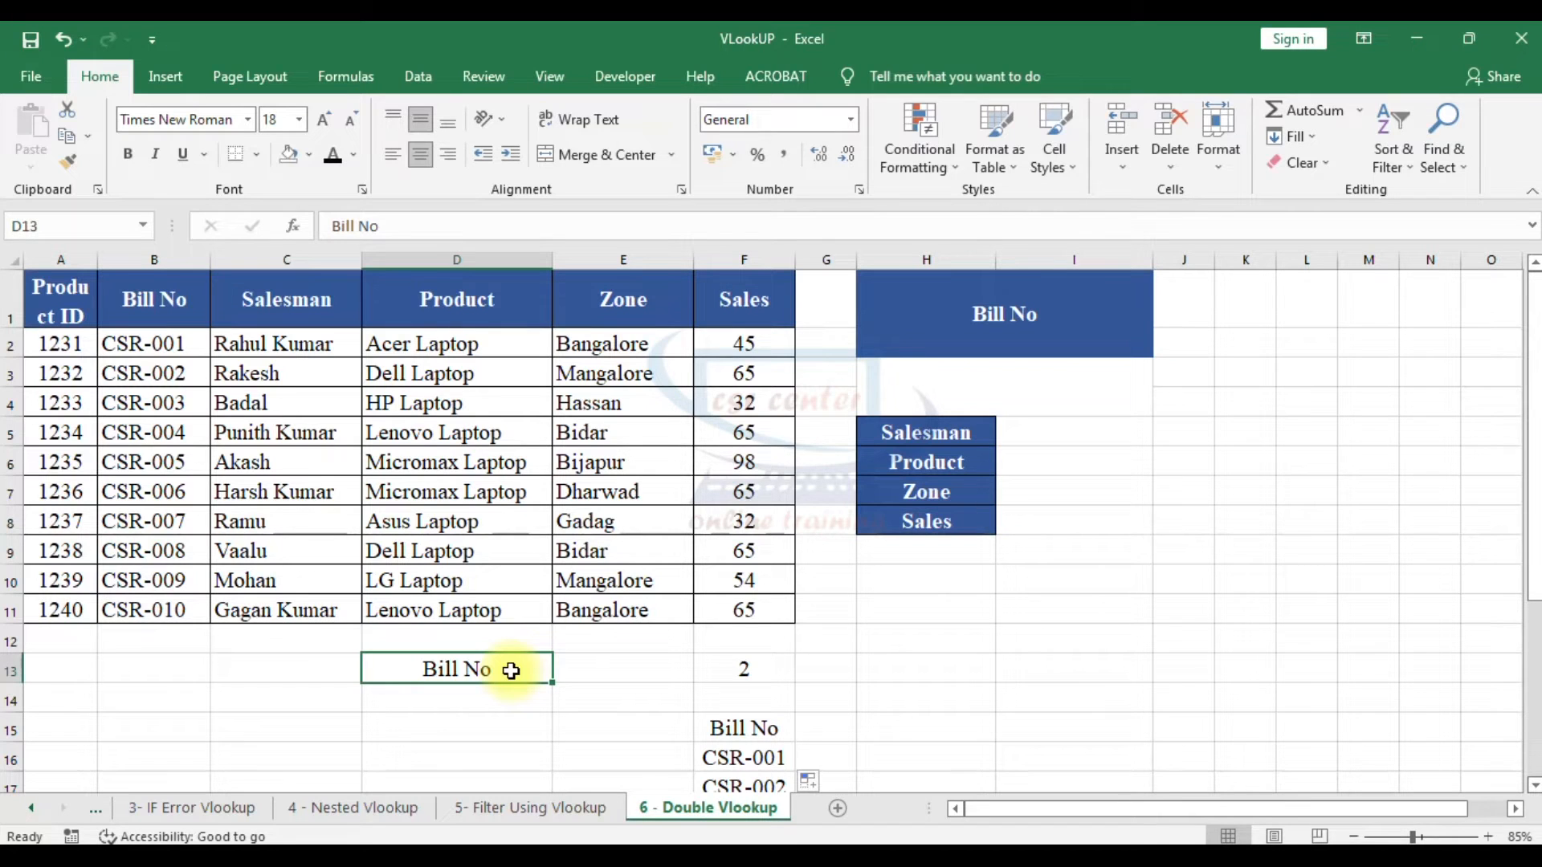
{"action": "type", "text": "Product Id"}
{"action": "key", "text": "Return"}
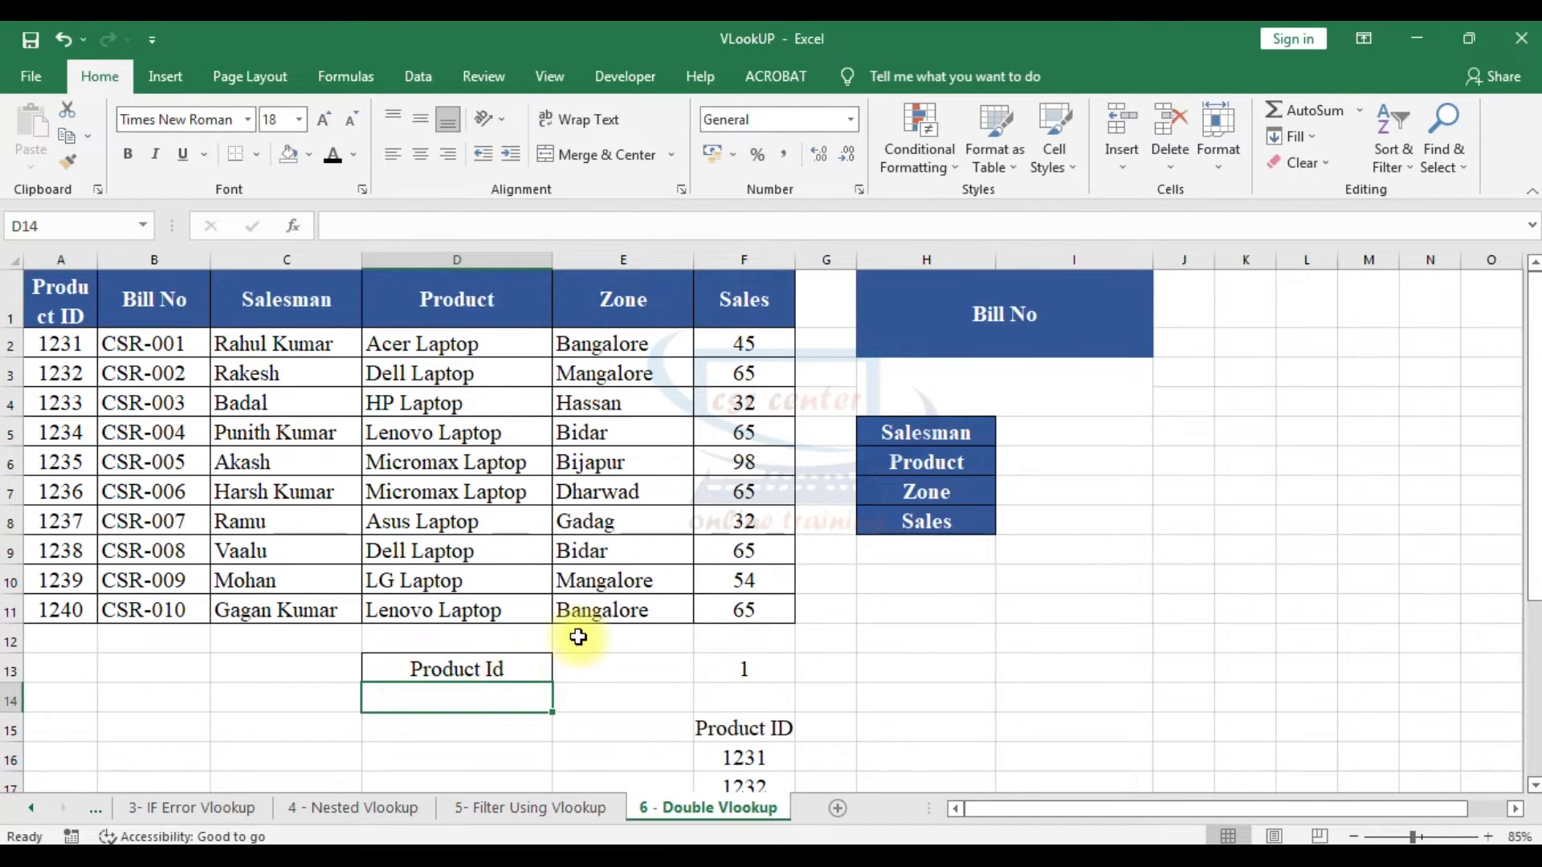
{"action": "scroll", "coordinate": [579, 636], "scroll_direction": "down", "scroll_amount": 4}
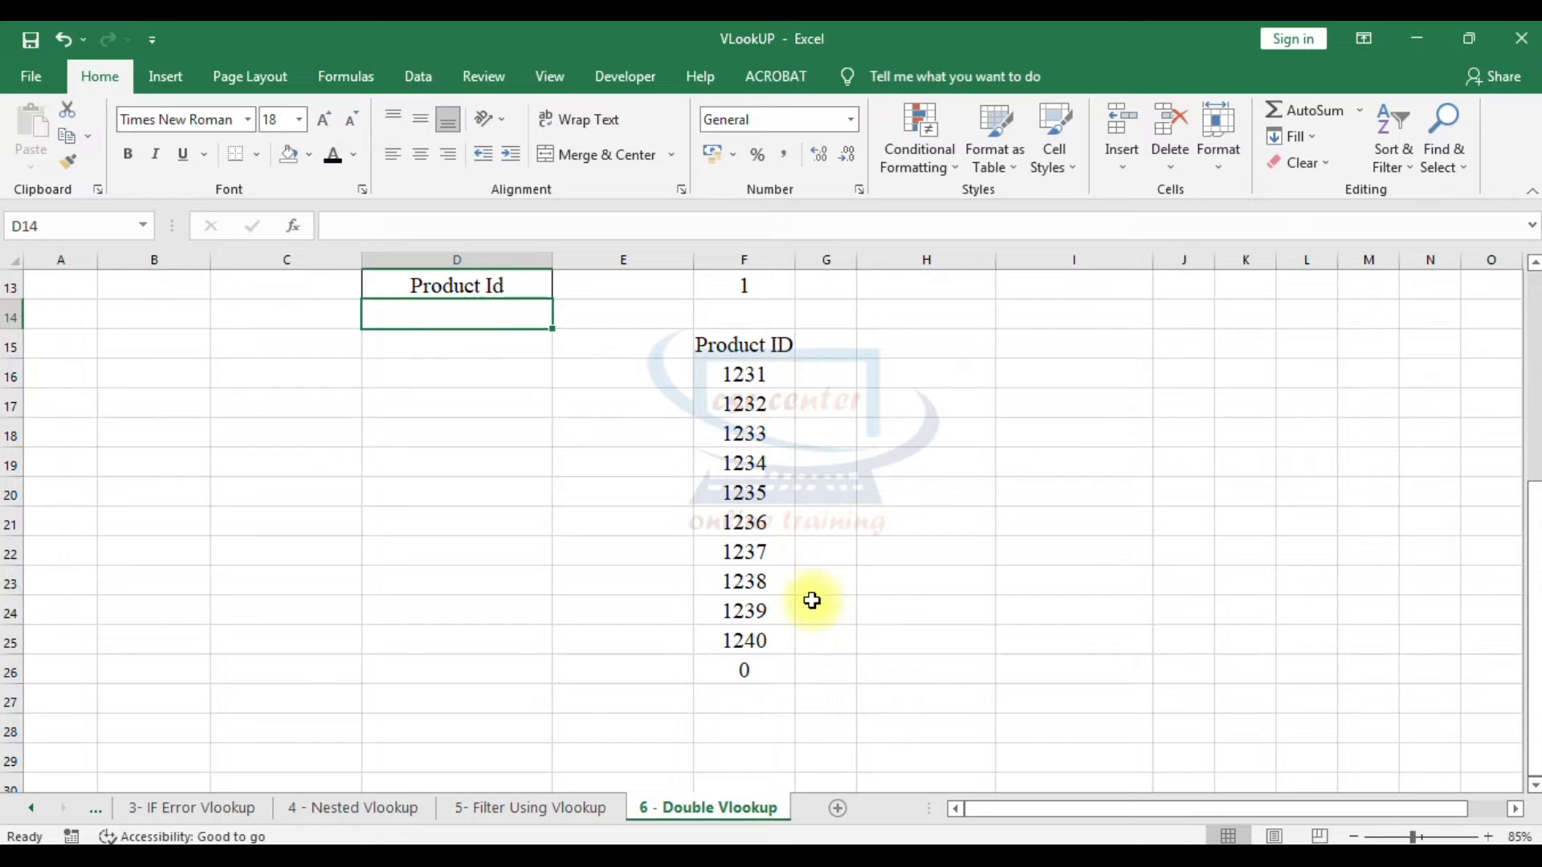
{"action": "scroll", "coordinate": [815, 599], "scroll_direction": "up", "scroll_amount": 2}
{"action": "left_click", "coordinate": [750, 467]}
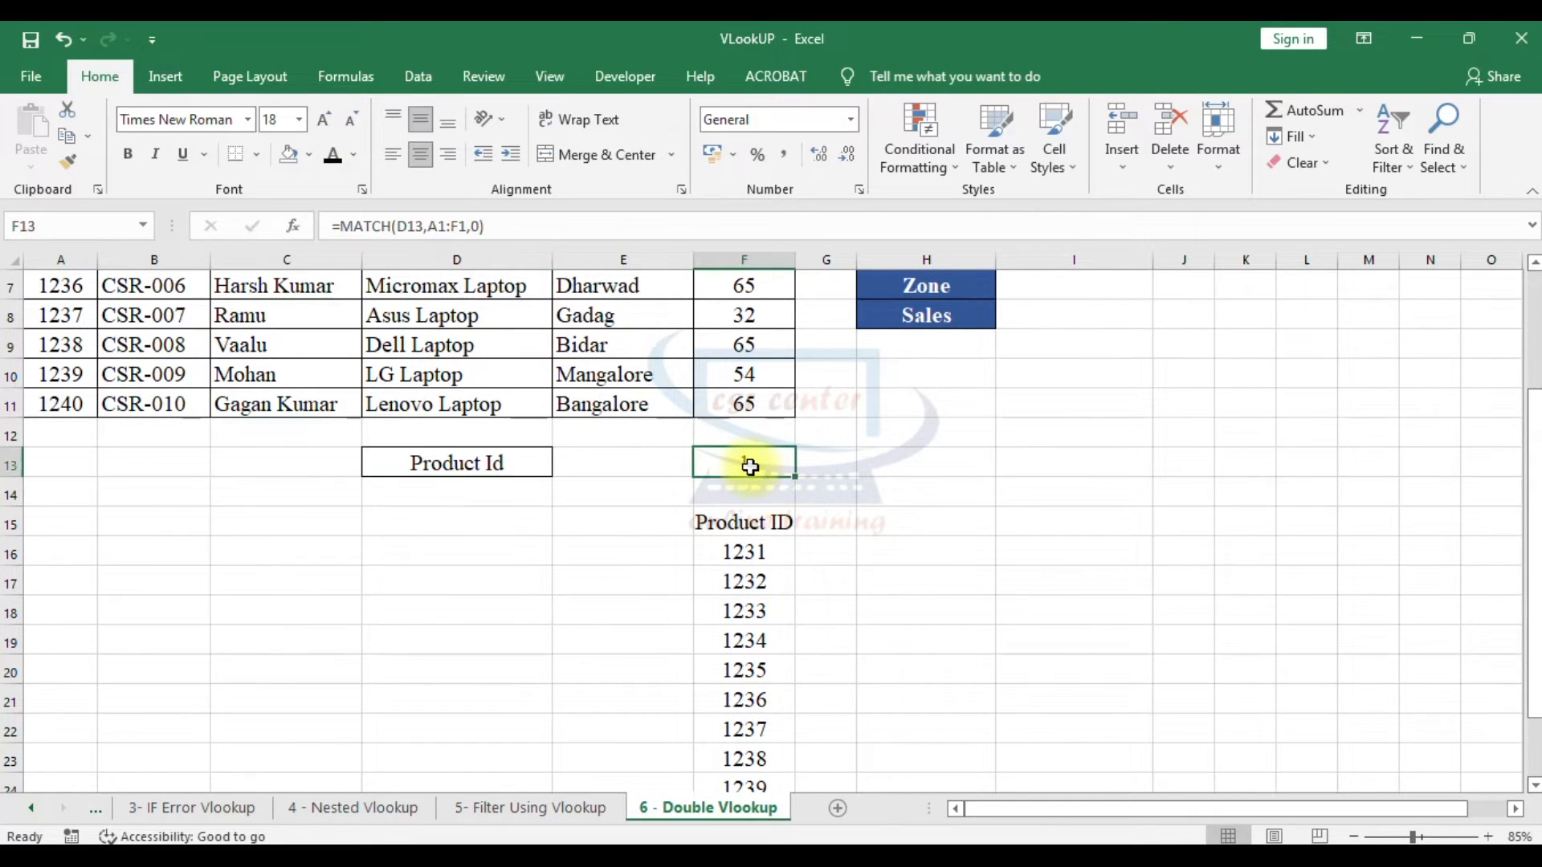
{"action": "scroll", "coordinate": [750, 467], "scroll_direction": "up", "scroll_amount": 2}
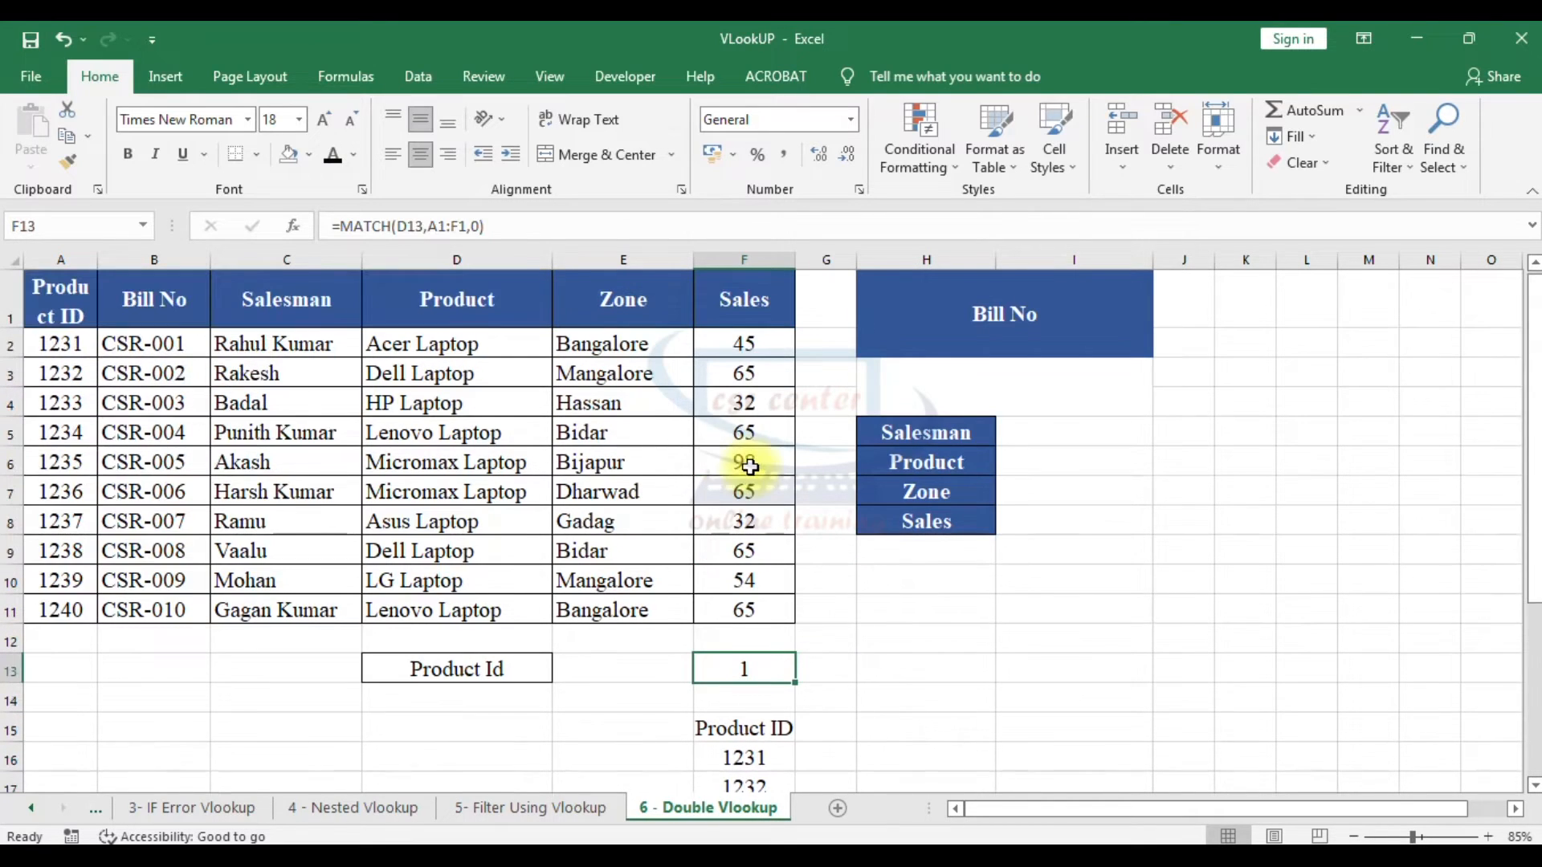
Step: Enter zone as the heading in D13 and review the INDEX list in column F
{"action": "left_click", "coordinate": [511, 671]}
{"action": "type", "text": "zone"}
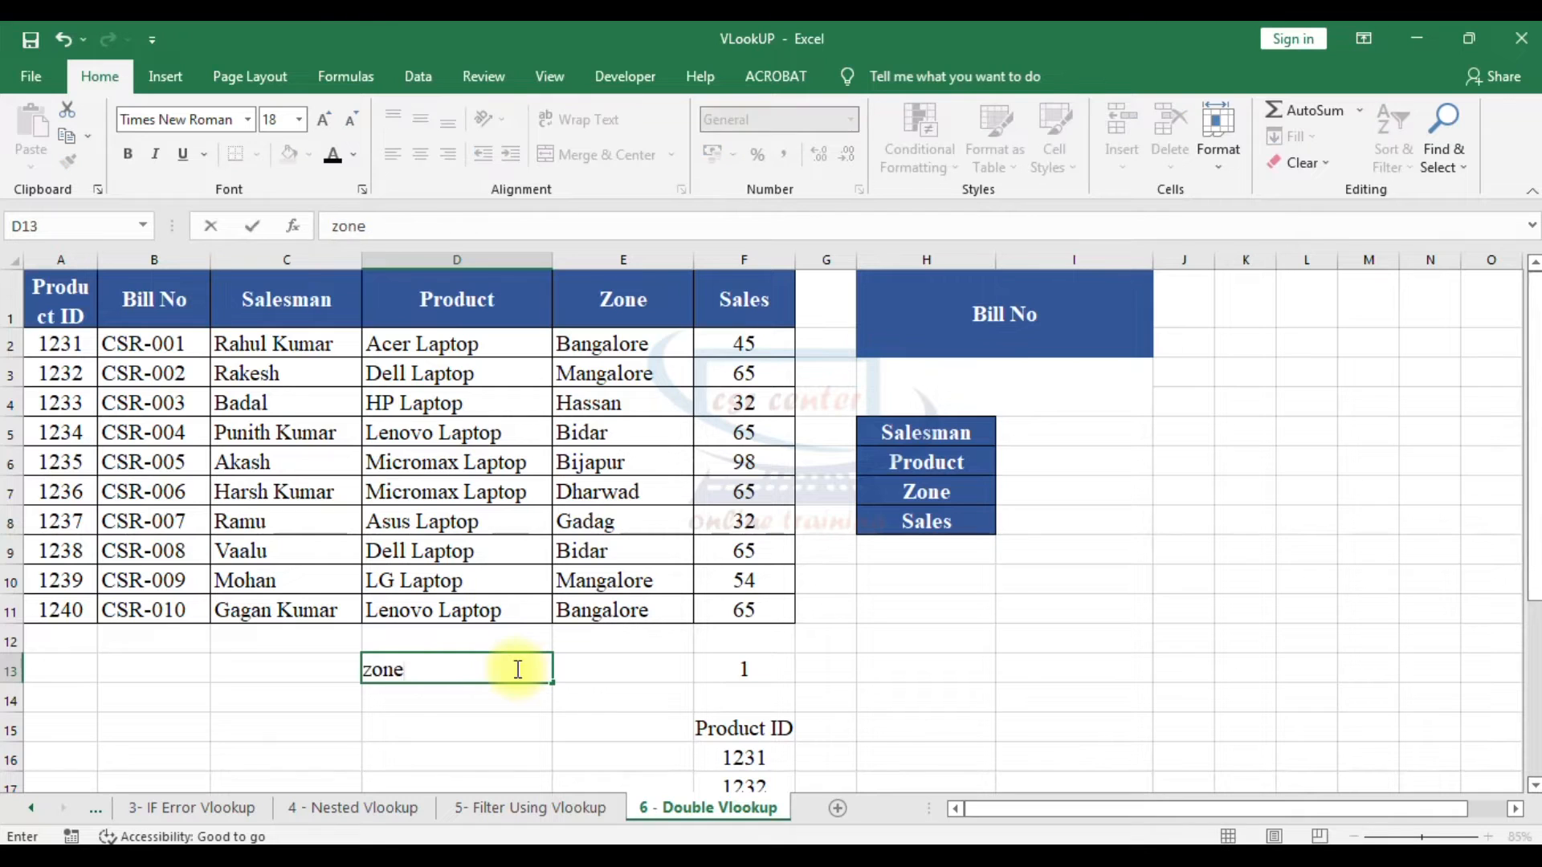
{"action": "key", "text": "Return"}
{"action": "scroll", "coordinate": [802, 687], "scroll_direction": "down", "scroll_amount": 3}
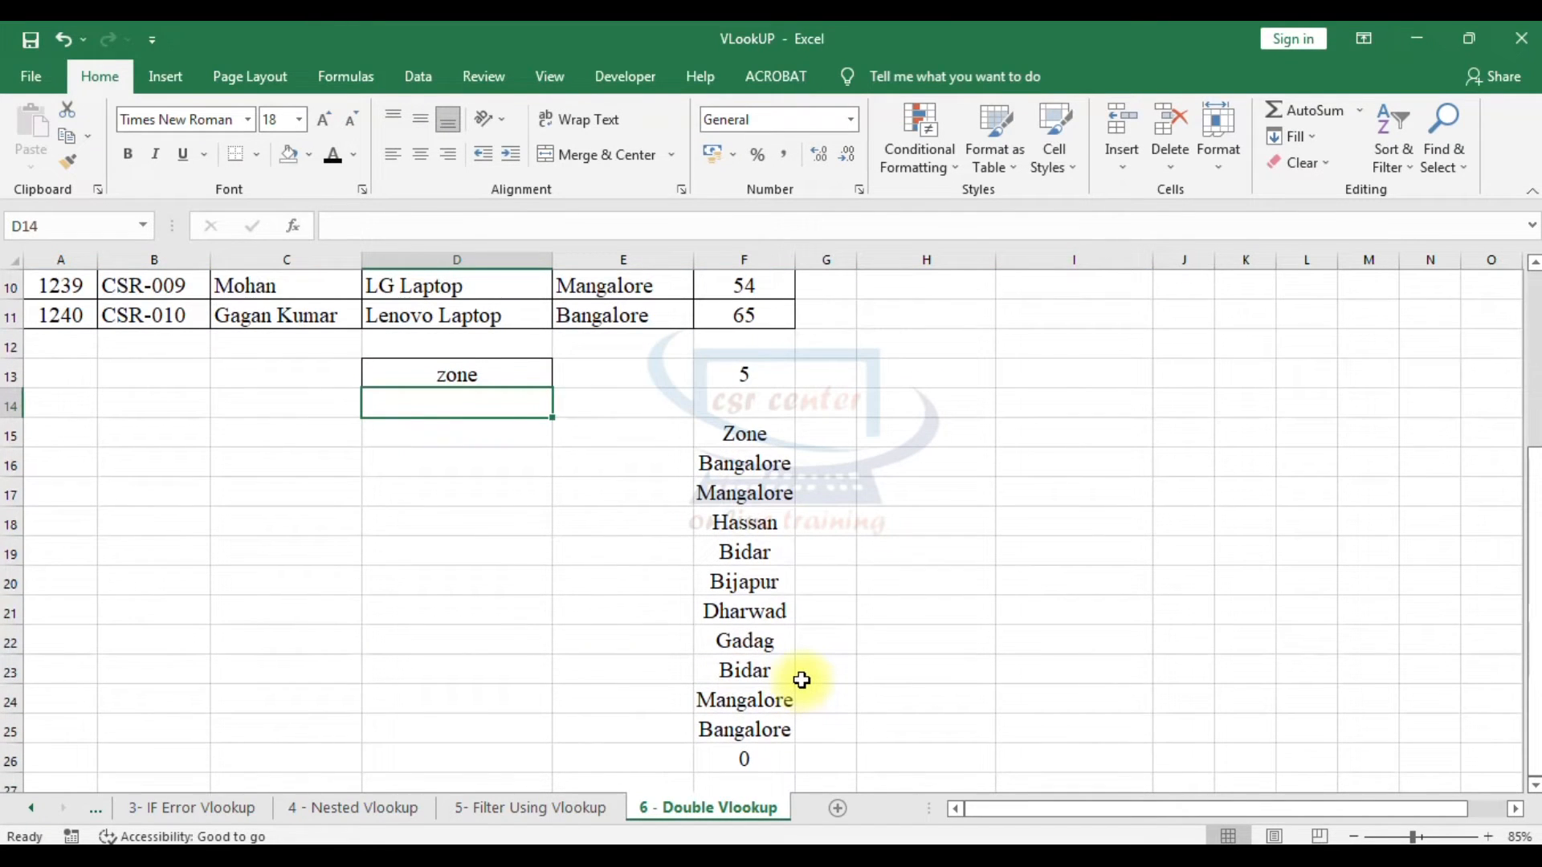
{"action": "scroll", "coordinate": [802, 681], "scroll_direction": "up", "scroll_amount": 2}
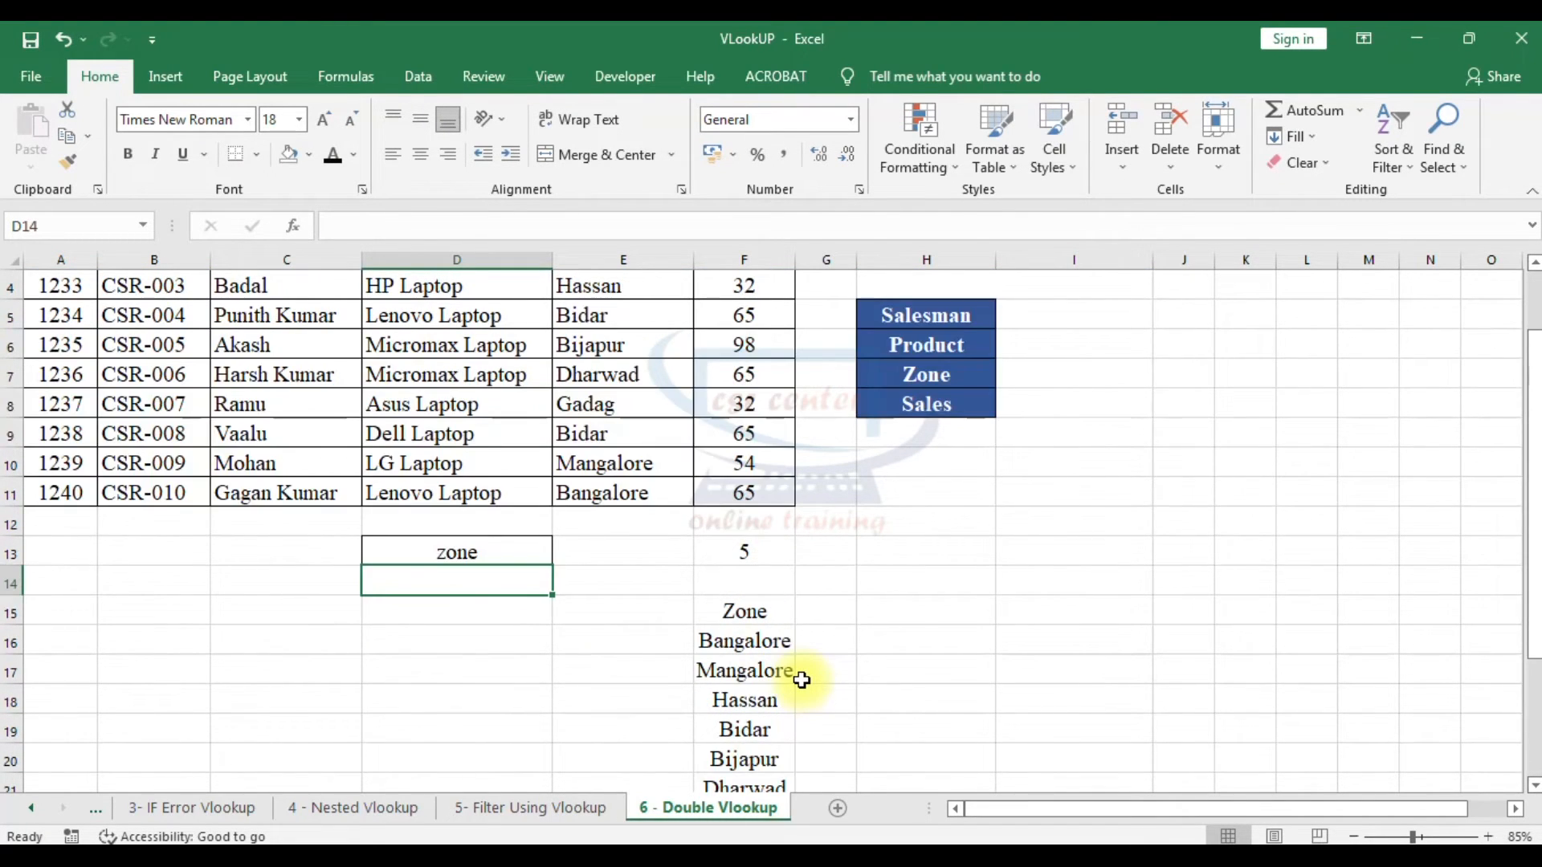
Step: Clear the surplus formula cell F26 at the end of the INDEX list
{"action": "scroll", "coordinate": [802, 680], "scroll_direction": "down", "scroll_amount": 2}
{"action": "left_click", "coordinate": [750, 756]}
{"action": "key", "text": "Delete"}
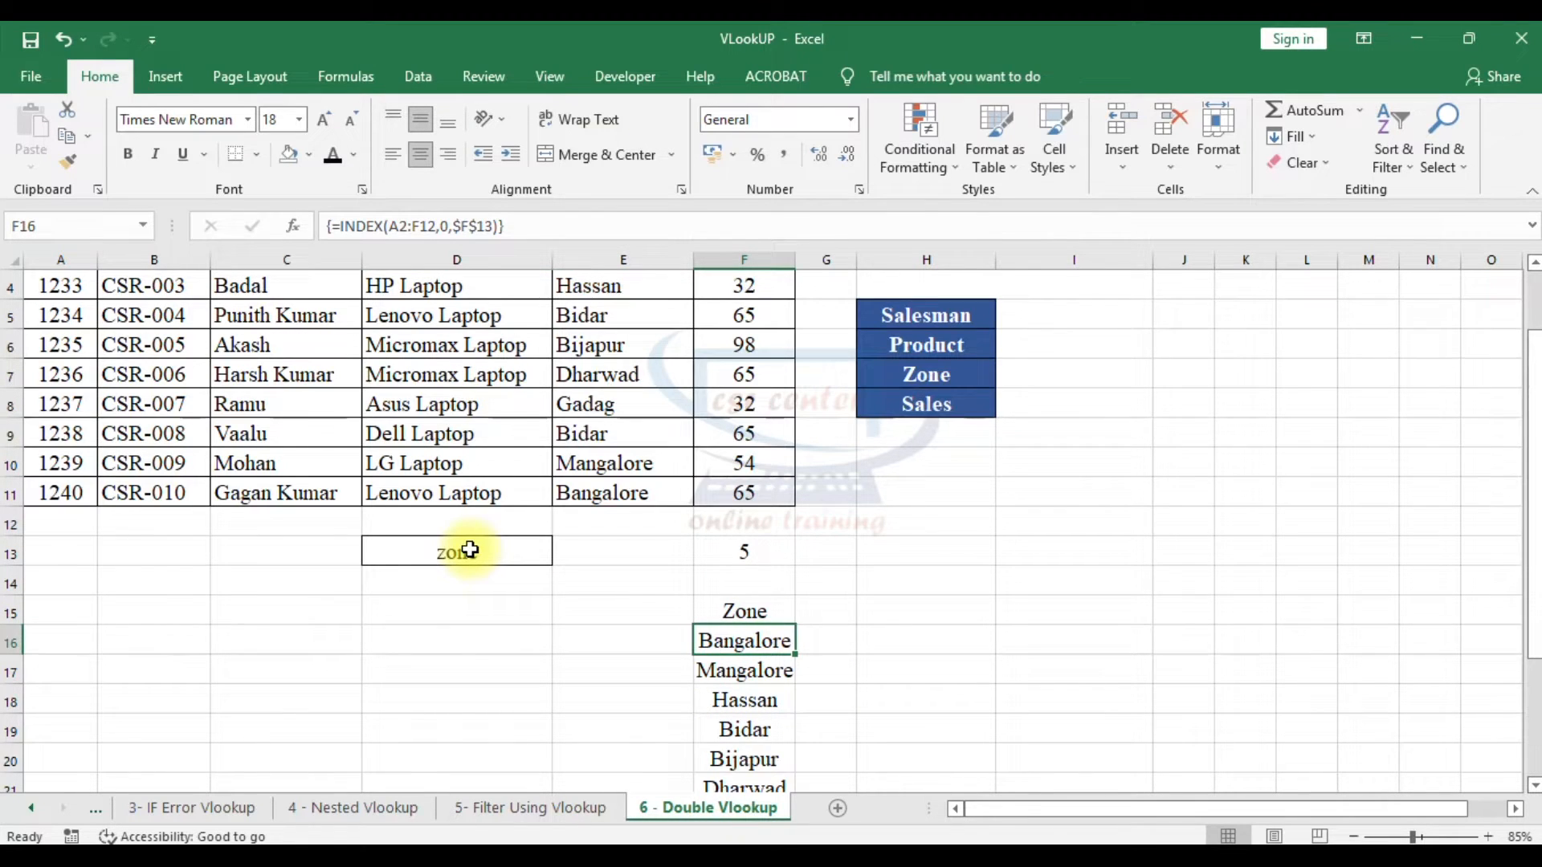
{"action": "scroll", "coordinate": [470, 550], "scroll_direction": "up", "scroll_amount": 1}
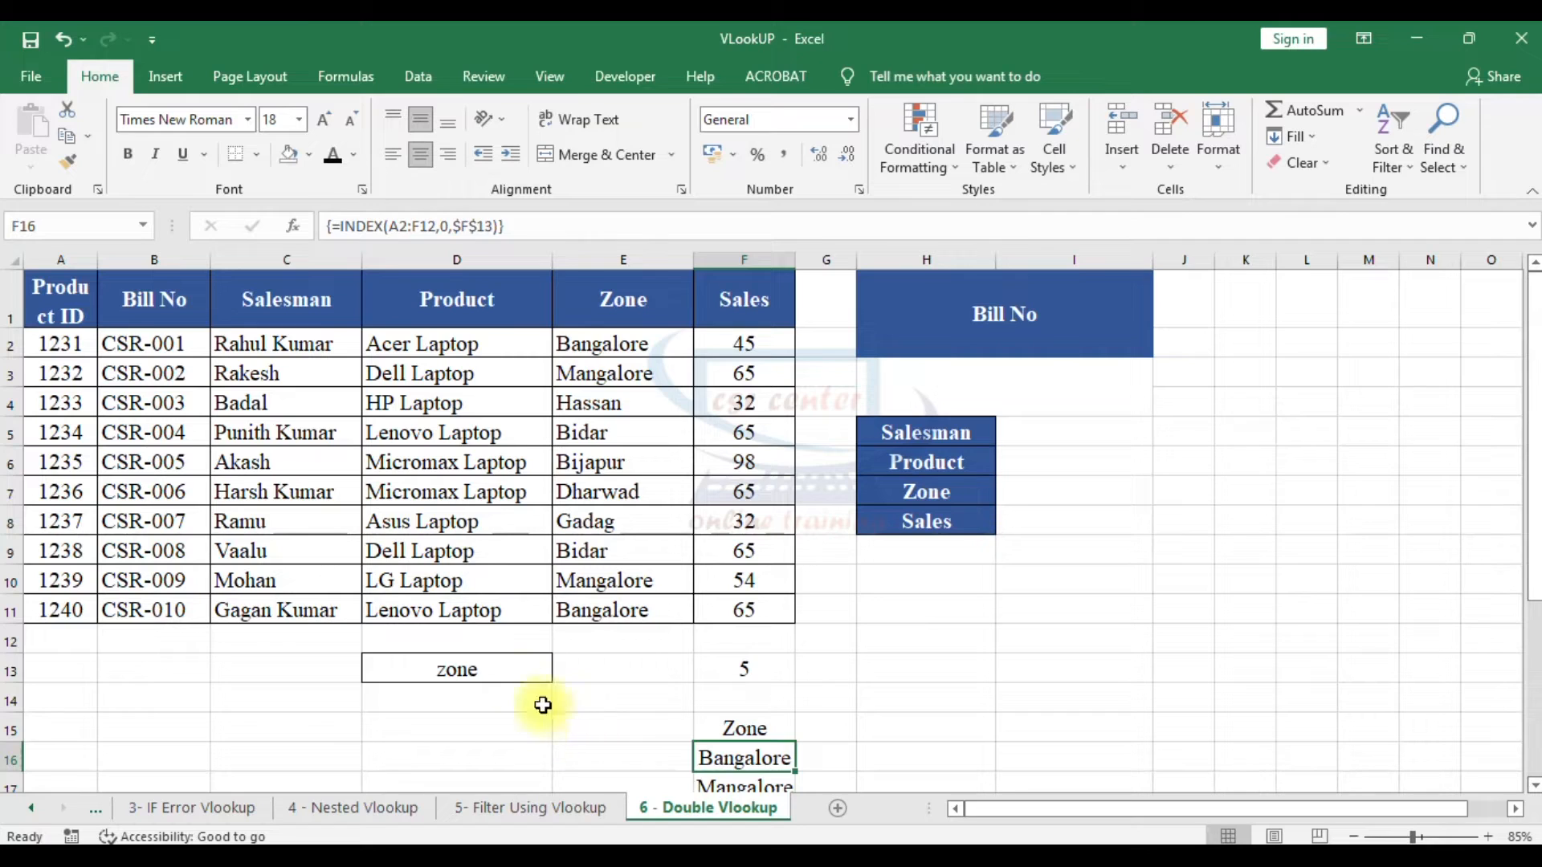
Step: Set the heading in D13 back to Product Id and view the INDEX list
{"action": "left_click", "coordinate": [503, 671]}
{"action": "type", "text": "Product ID"}
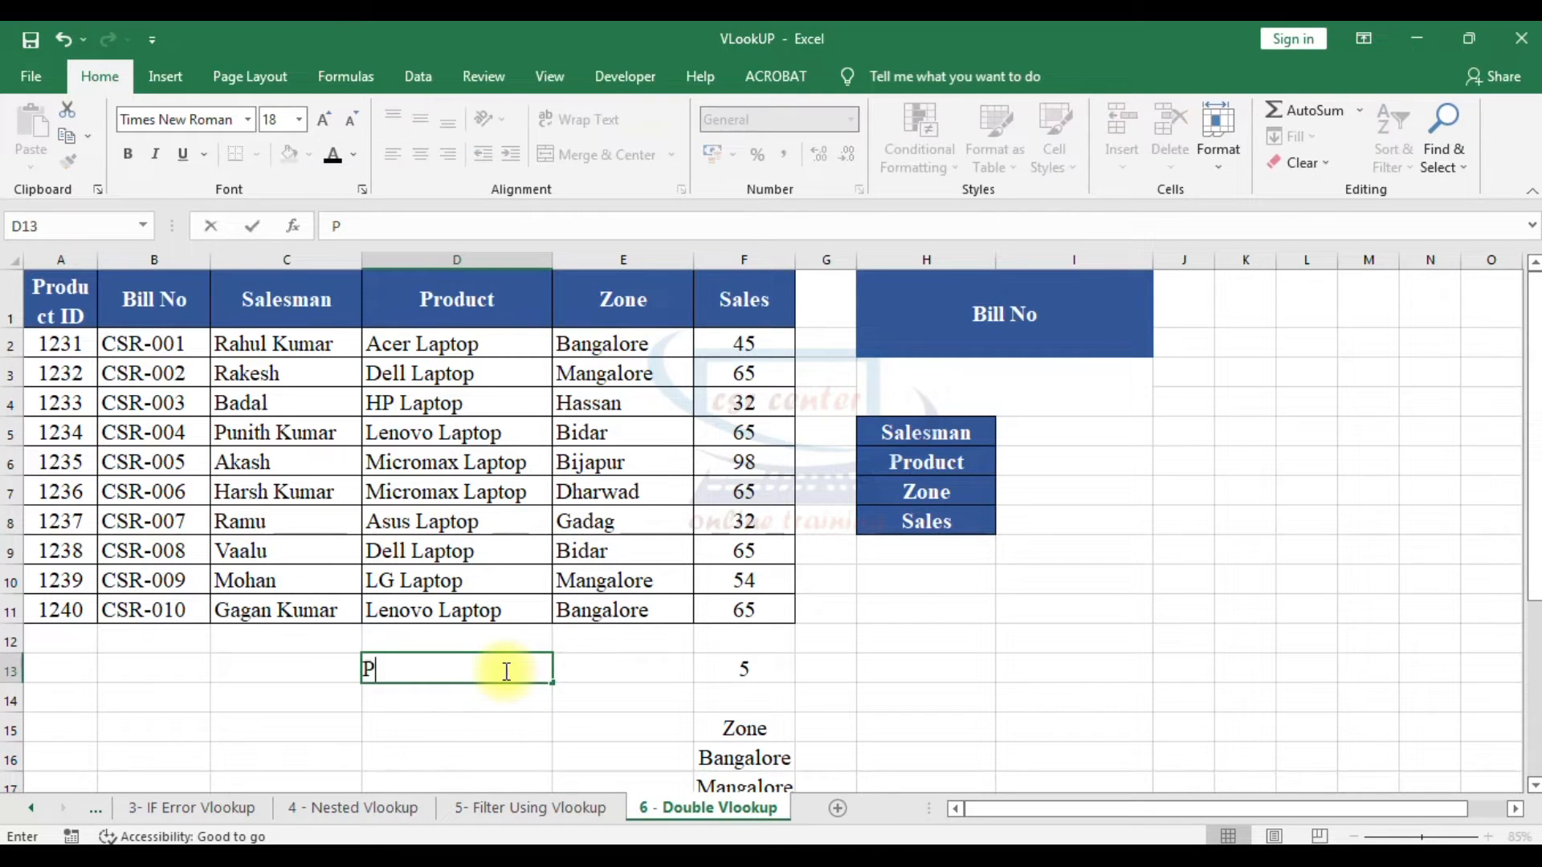
{"action": "key", "text": "Return"}
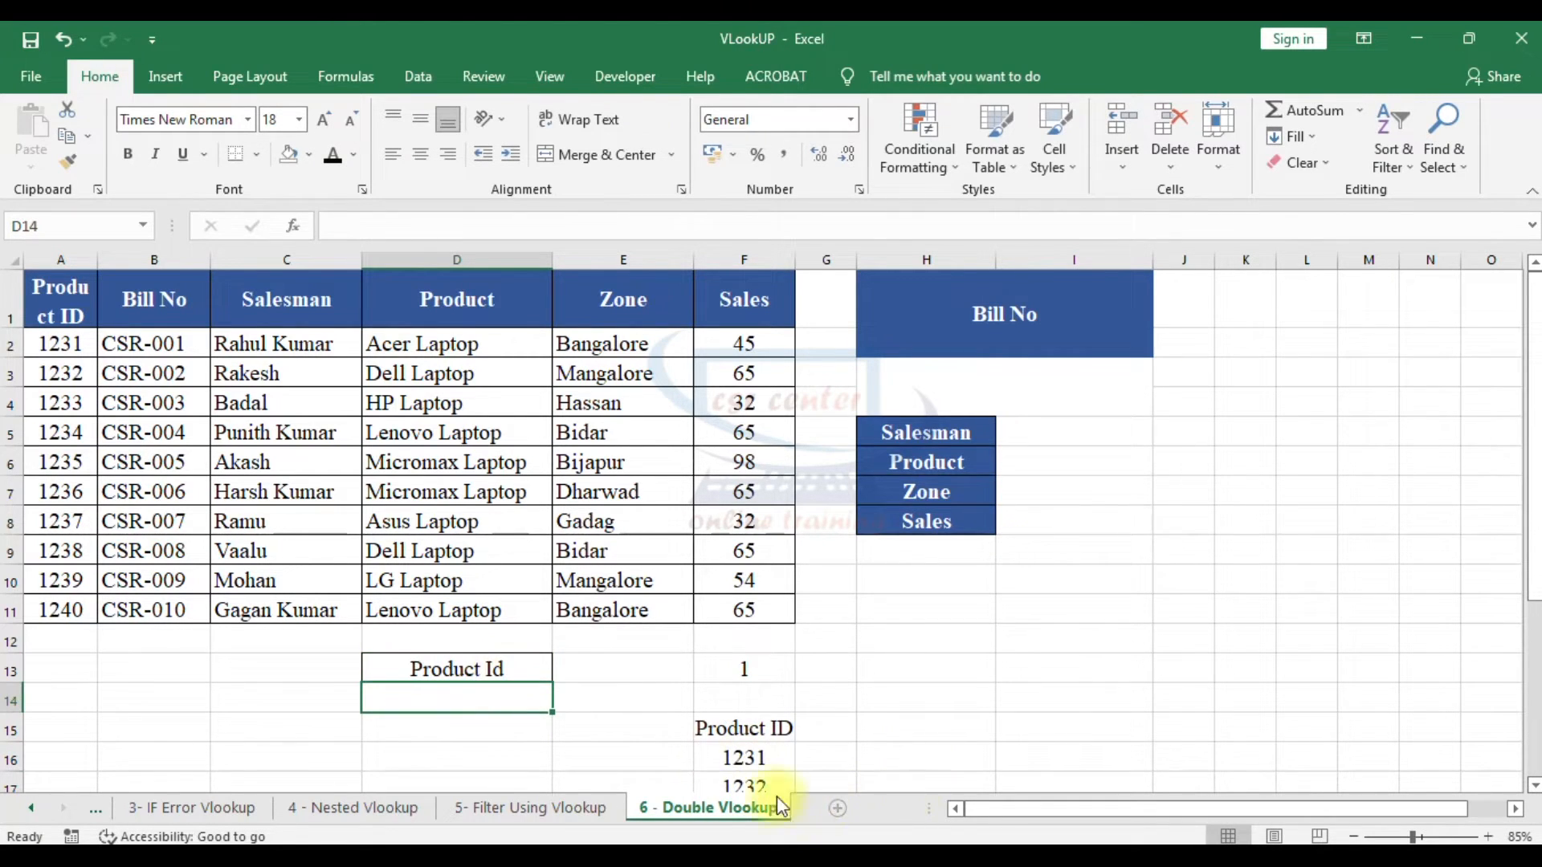
{"action": "scroll", "coordinate": [785, 699], "scroll_direction": "down", "scroll_amount": 2}
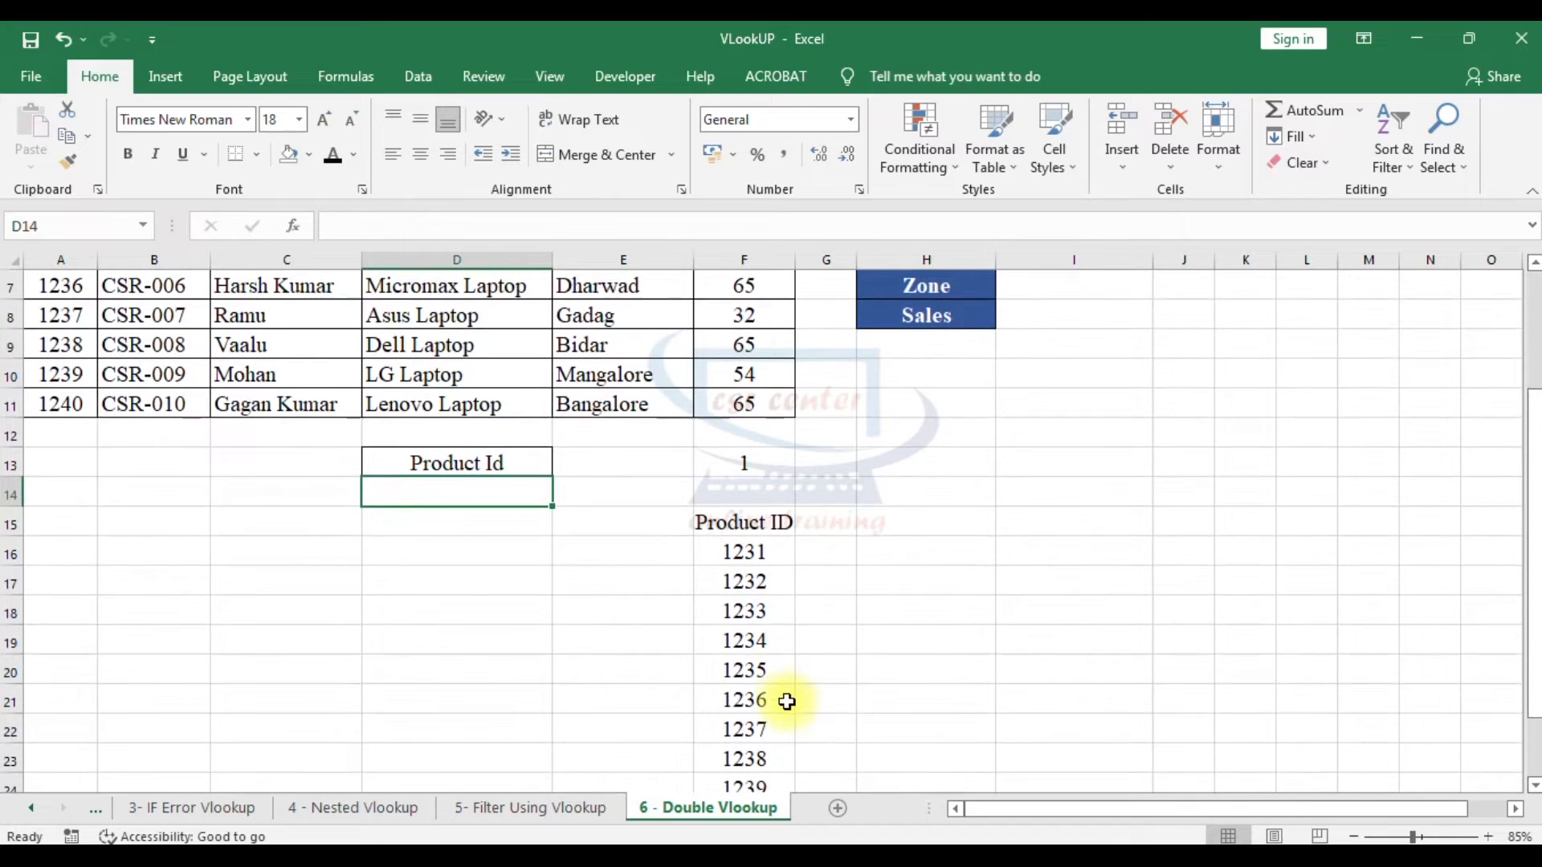
Step: Replace $F$13 in the INDEX formula of F15 with a MATCH function that takes $H$1 as its lookup value
{"action": "left_click", "coordinate": [752, 522]}
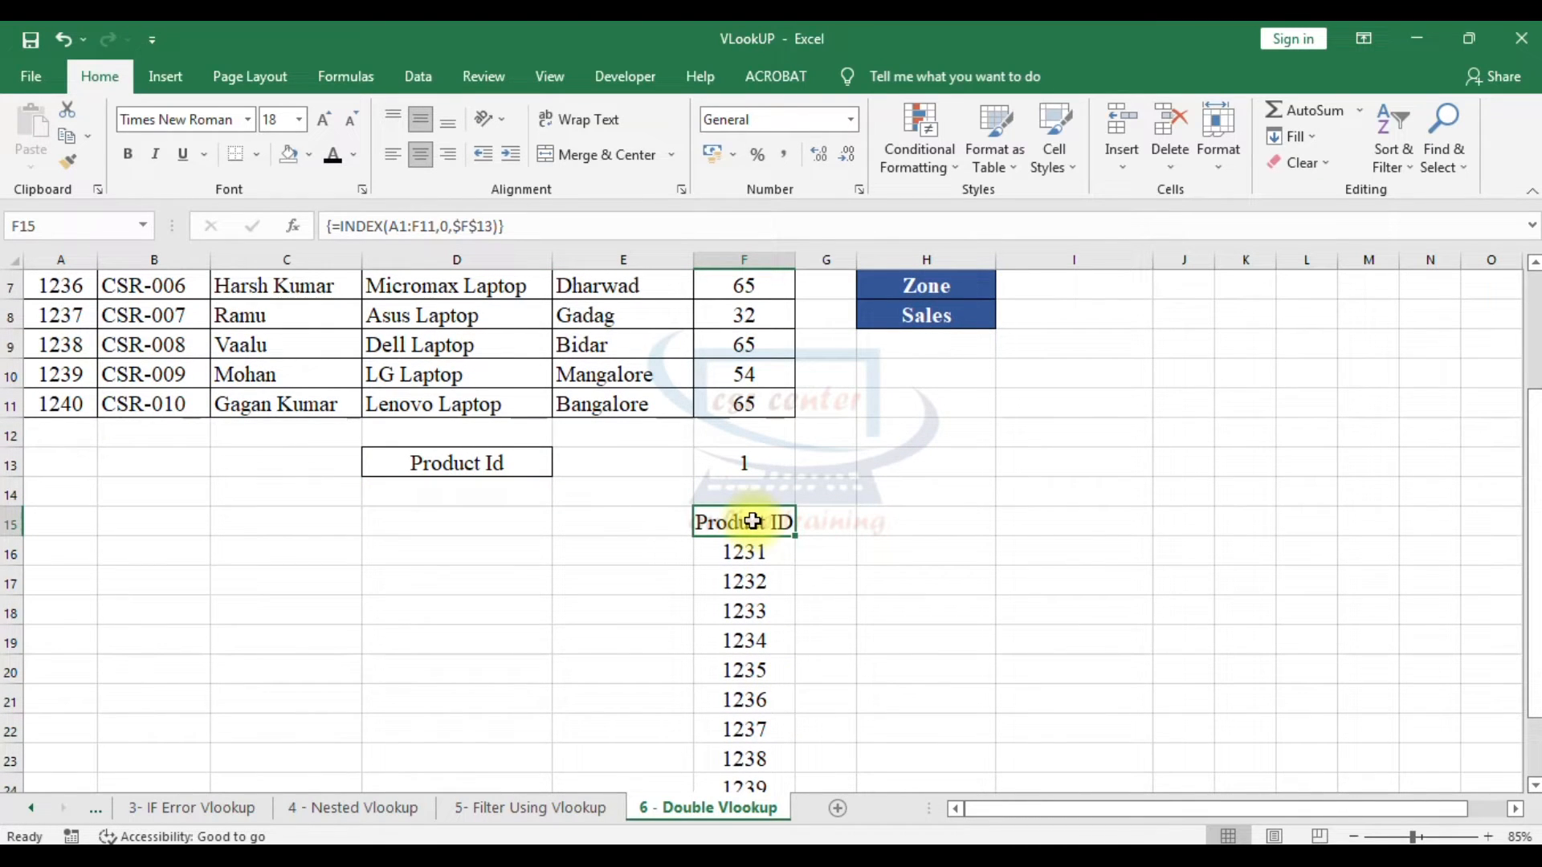
{"action": "double_click", "coordinate": [753, 522]}
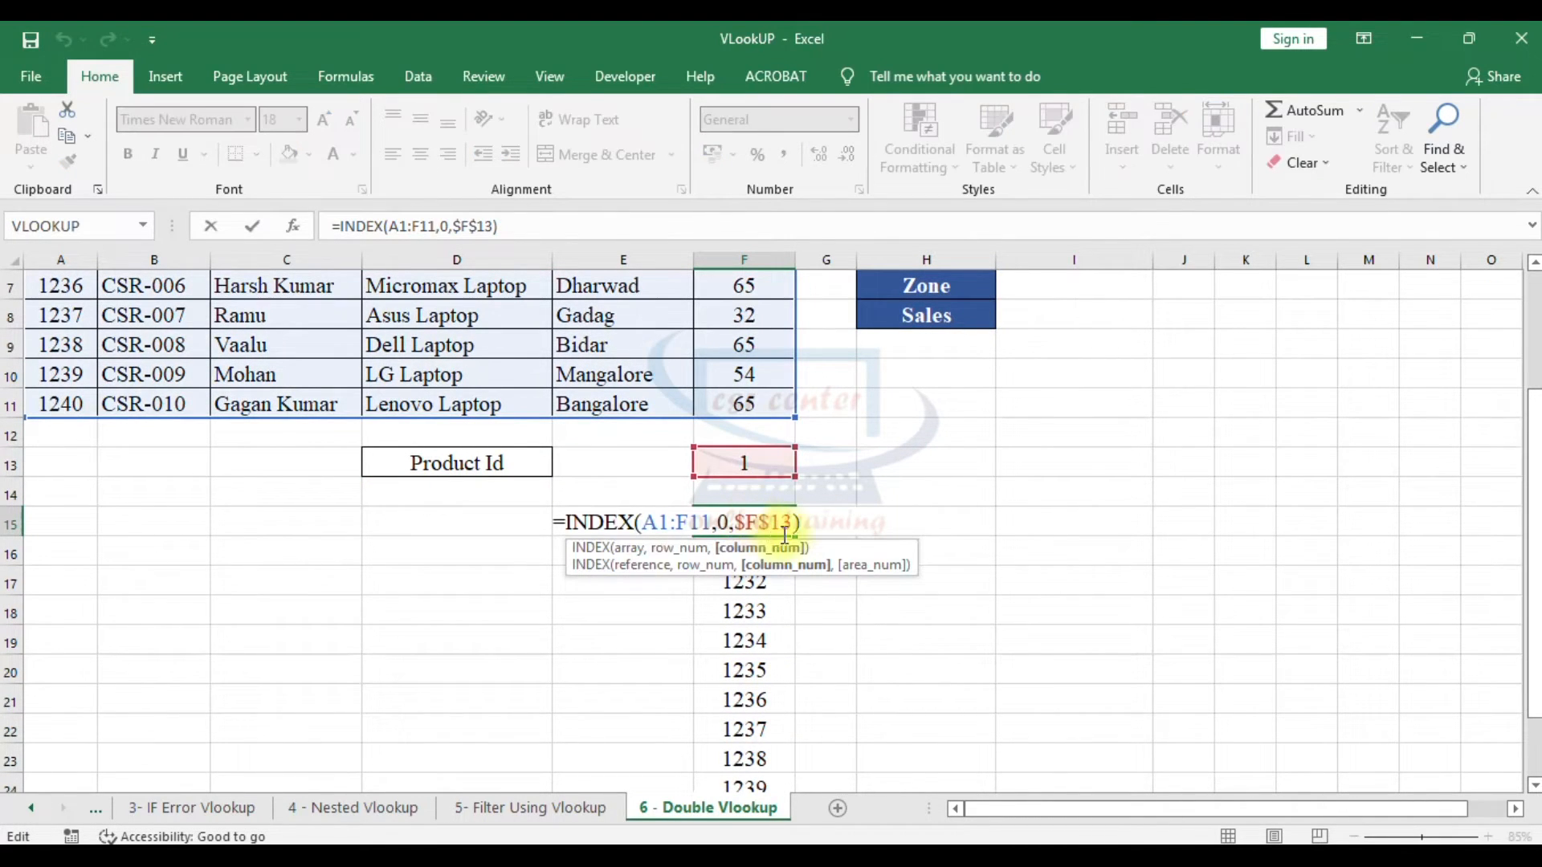
{"action": "left_click_drag", "start_coordinate": [776, 522], "coordinate": [736, 521]}
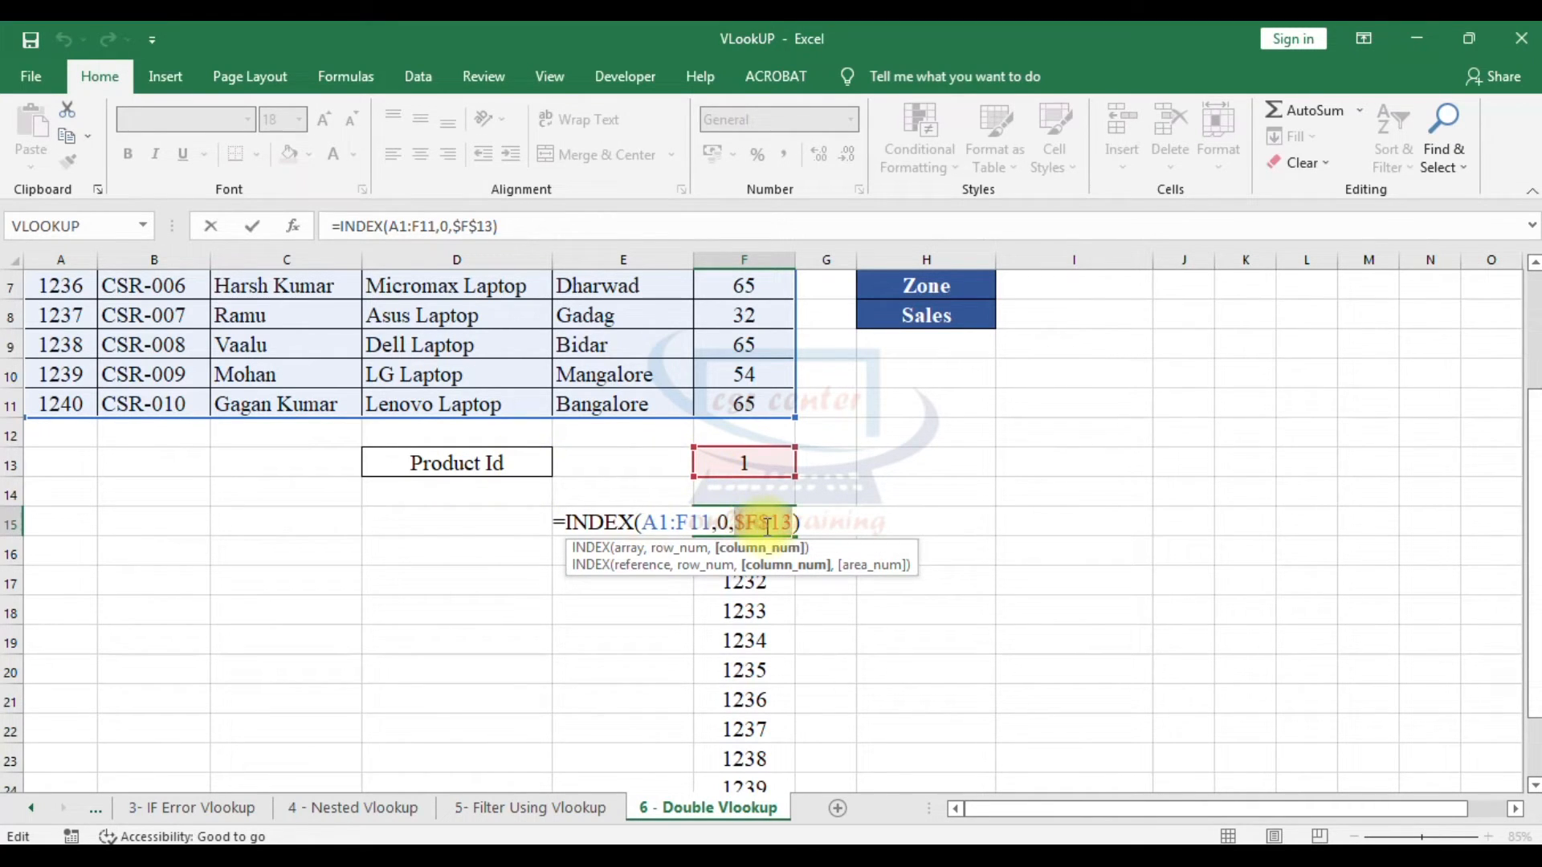
{"action": "type", "text": "match"}
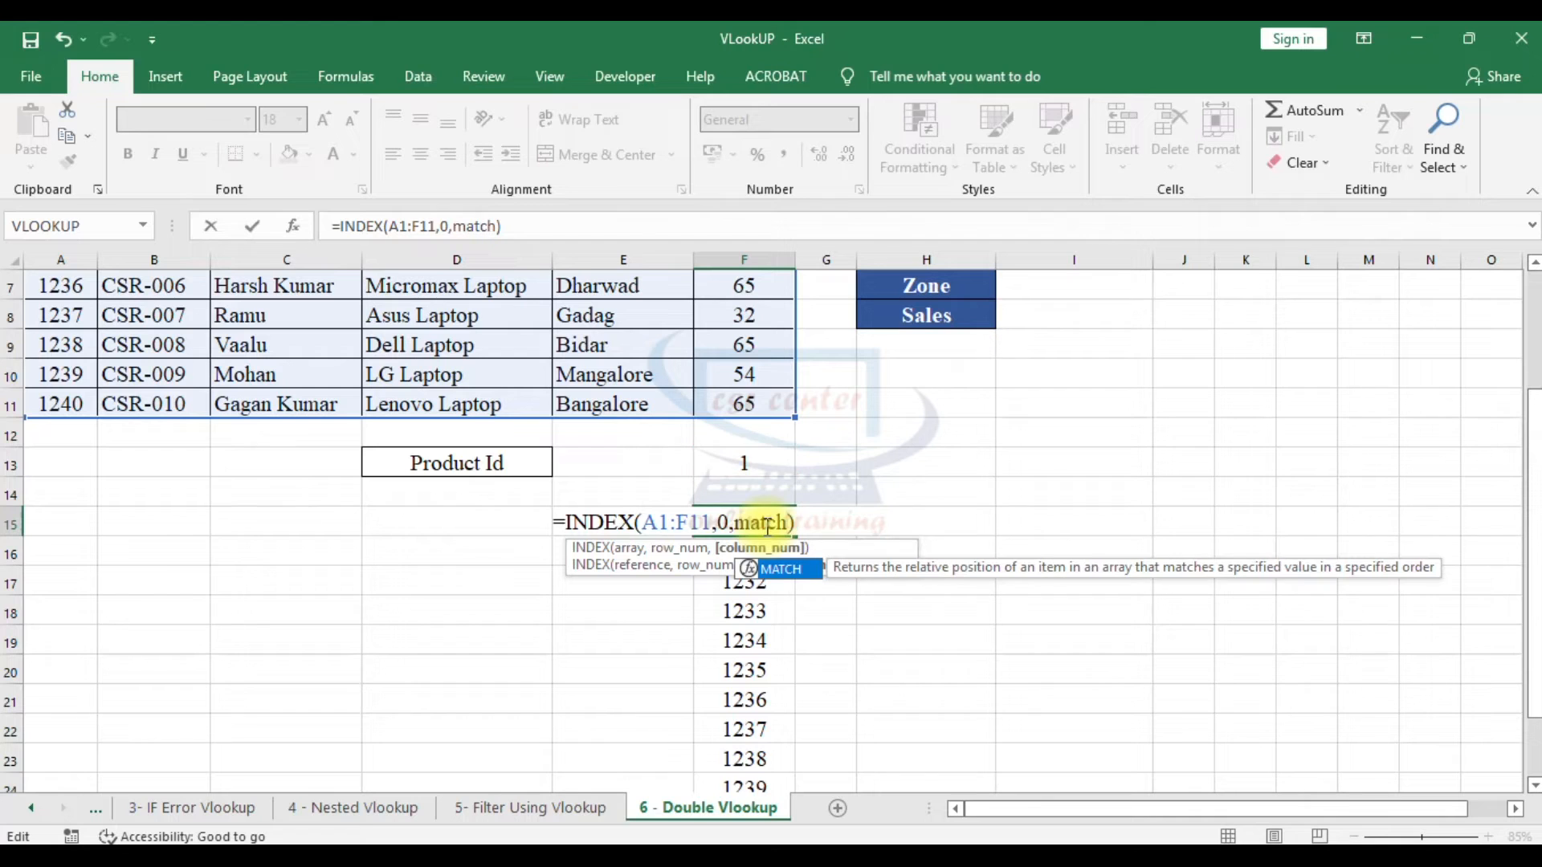
{"action": "key", "text": "Tab"}
{"action": "scroll", "coordinate": [767, 526], "scroll_direction": "up", "scroll_amount": 2}
{"action": "left_click", "coordinate": [1030, 300]}
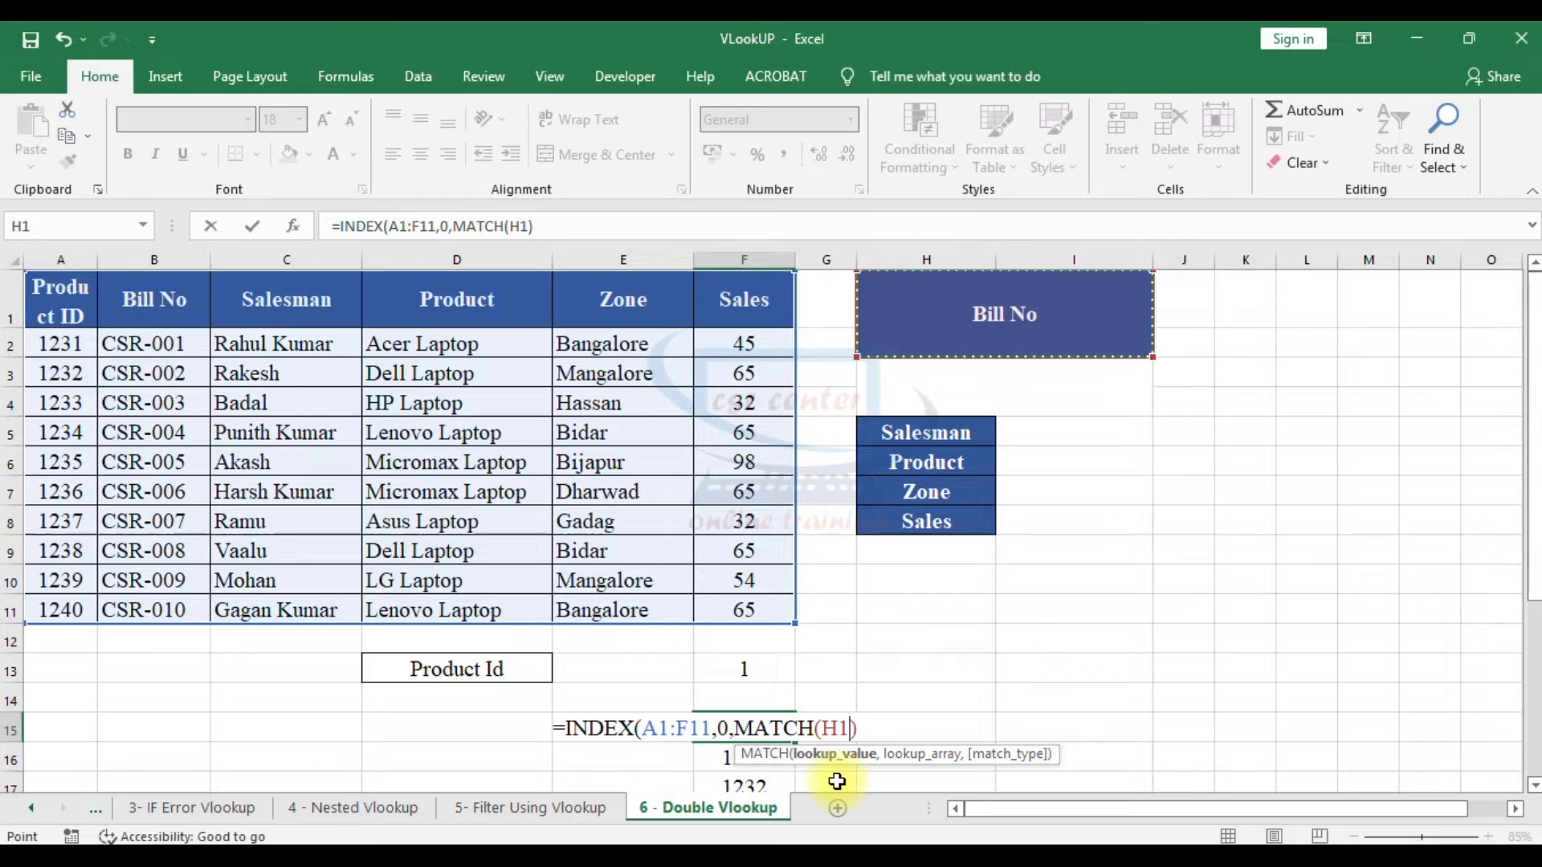
{"action": "key", "text": "F4"}
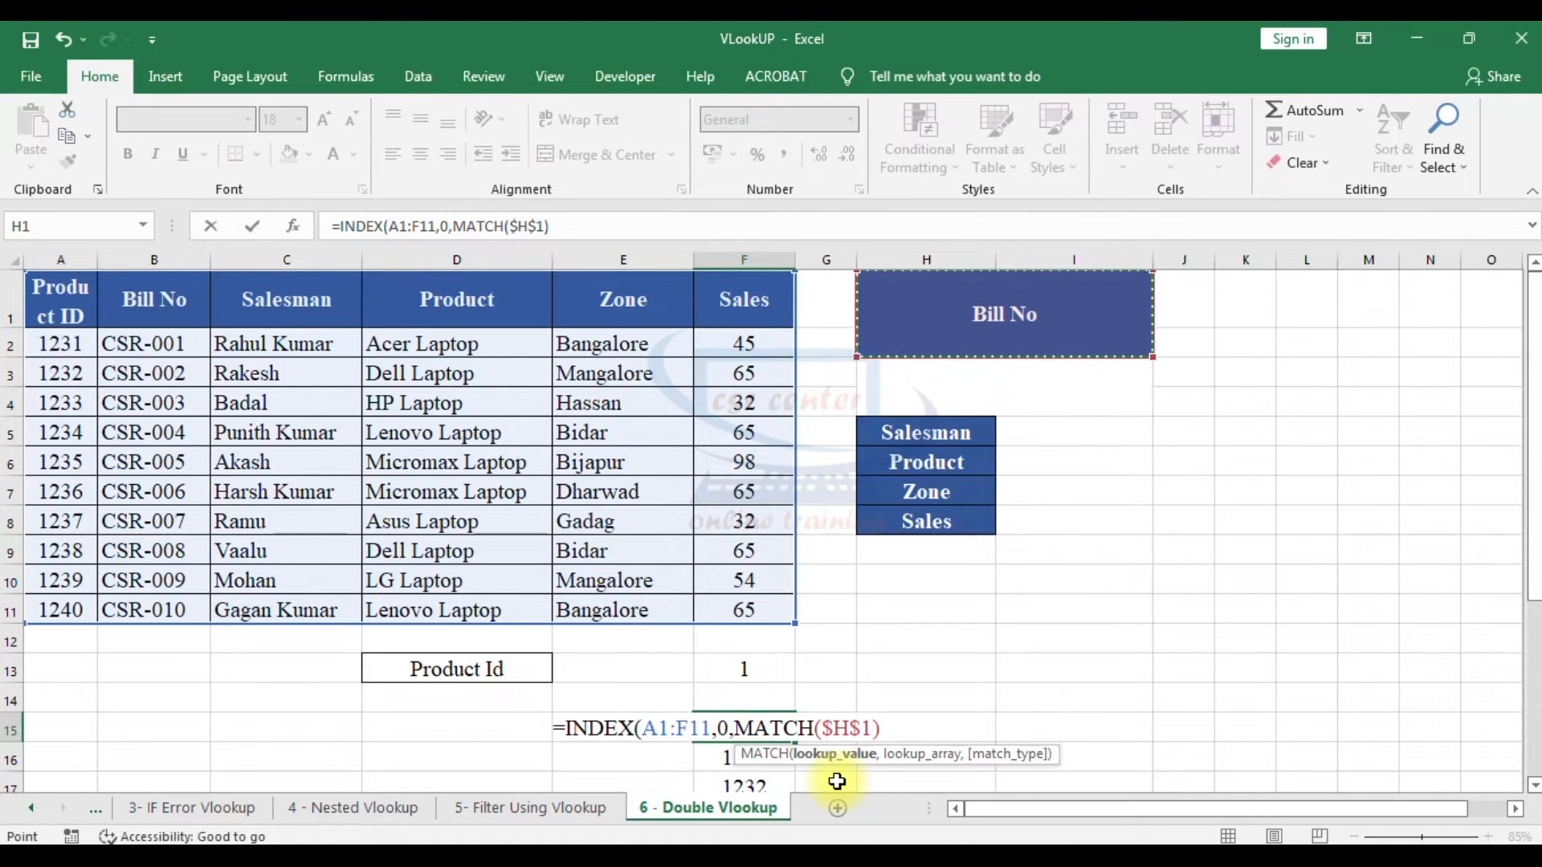
Step: Complete MATCH in F15 with lookup array $A$1:$B$1 and match type 0, and enter it as an array formula
{"action": "type", "text": ","}
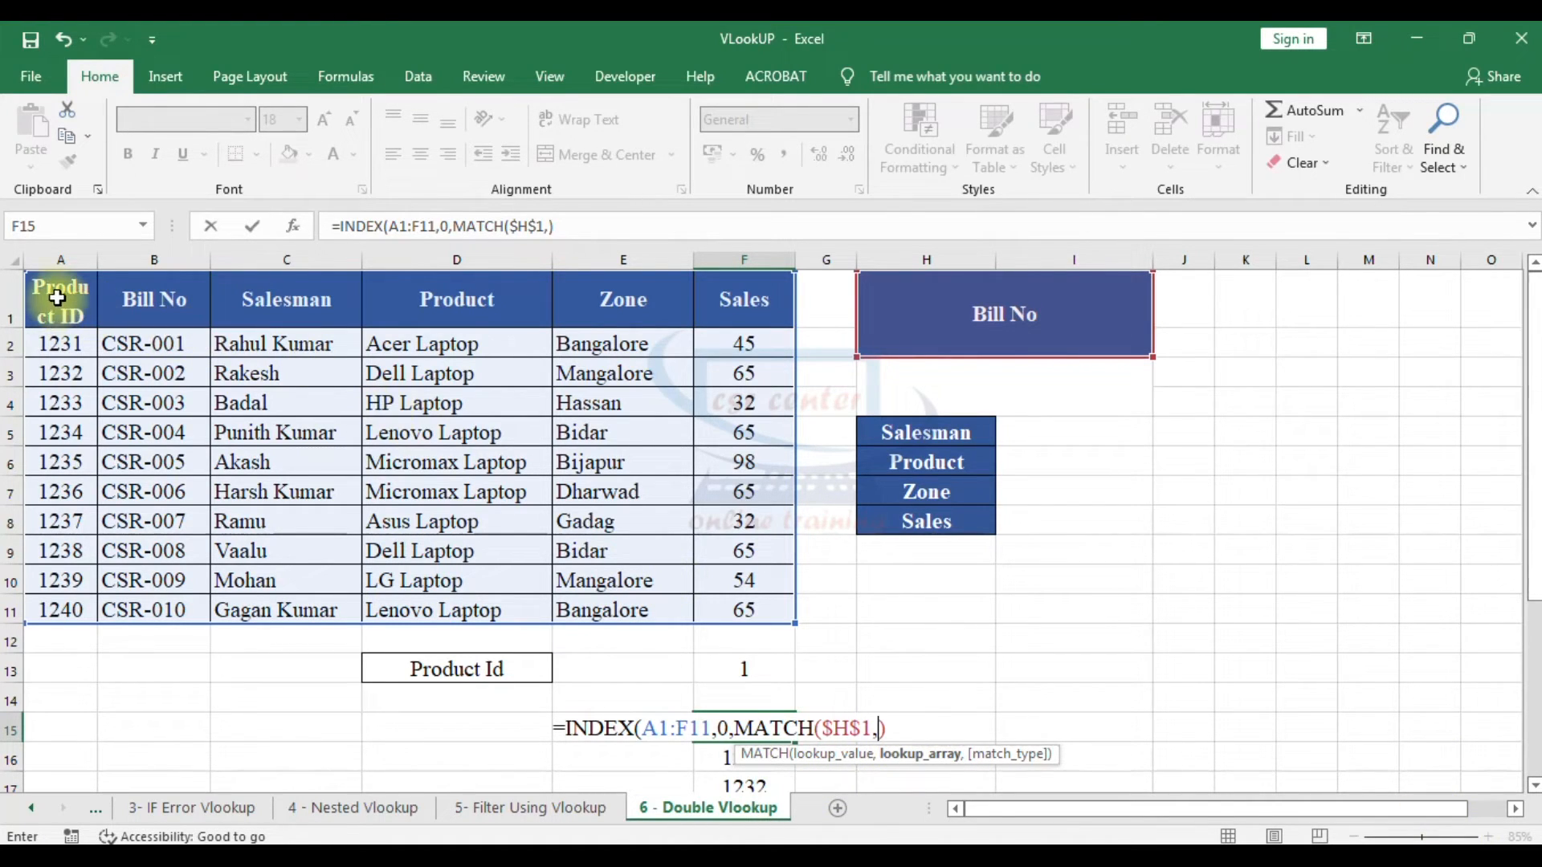
{"action": "left_click_drag", "start_coordinate": [56, 298], "coordinate": [131, 300]}
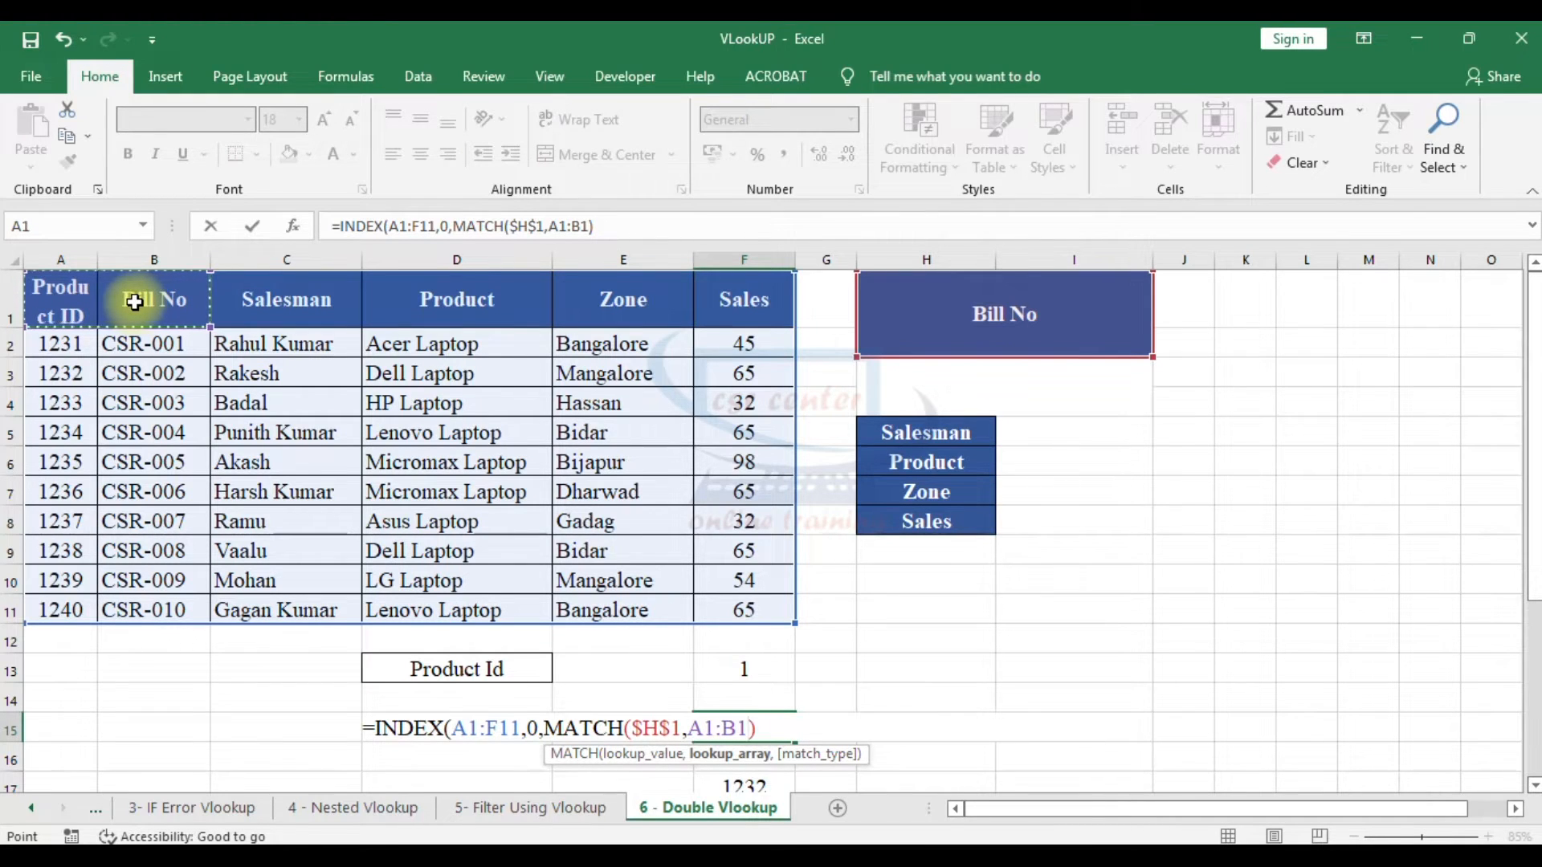
{"action": "double_click", "coordinate": [698, 727]}
{"action": "key", "text": "F4"}
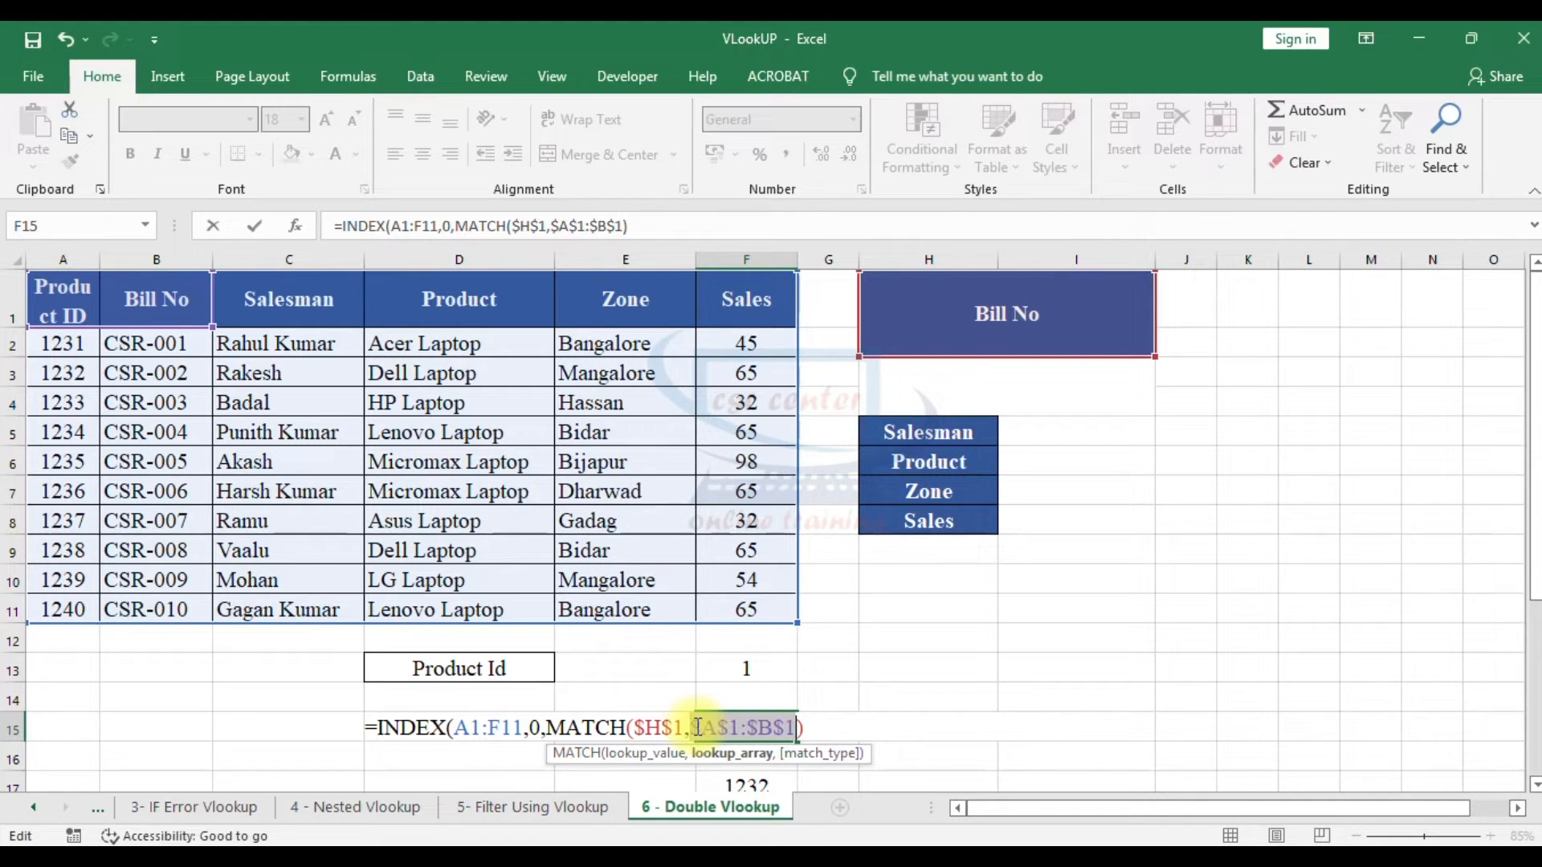
{"action": "left_click", "coordinate": [796, 727]}
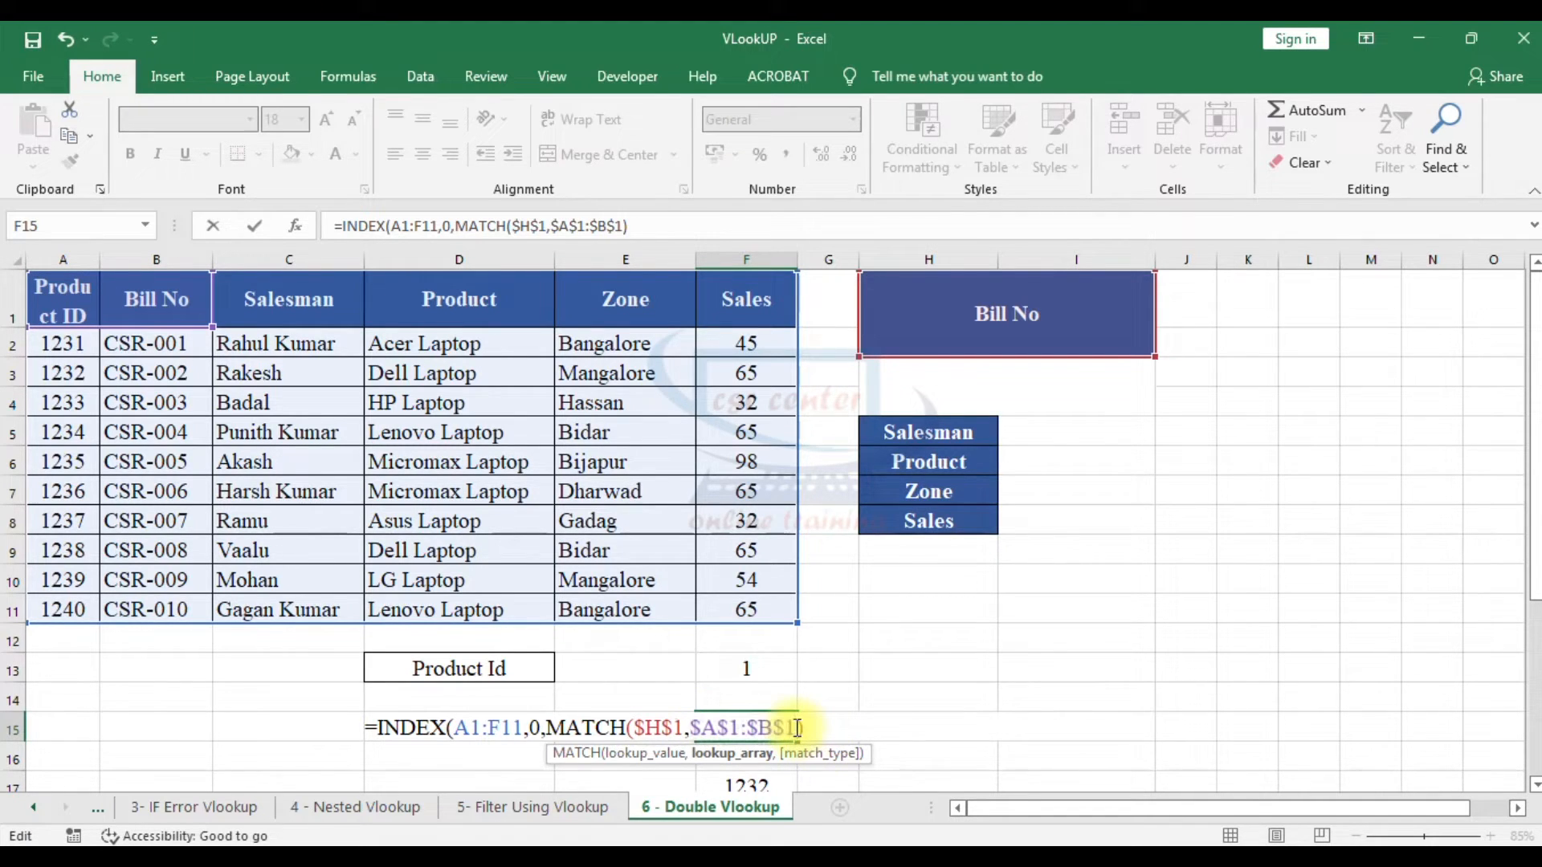
{"action": "type", "text": ","}
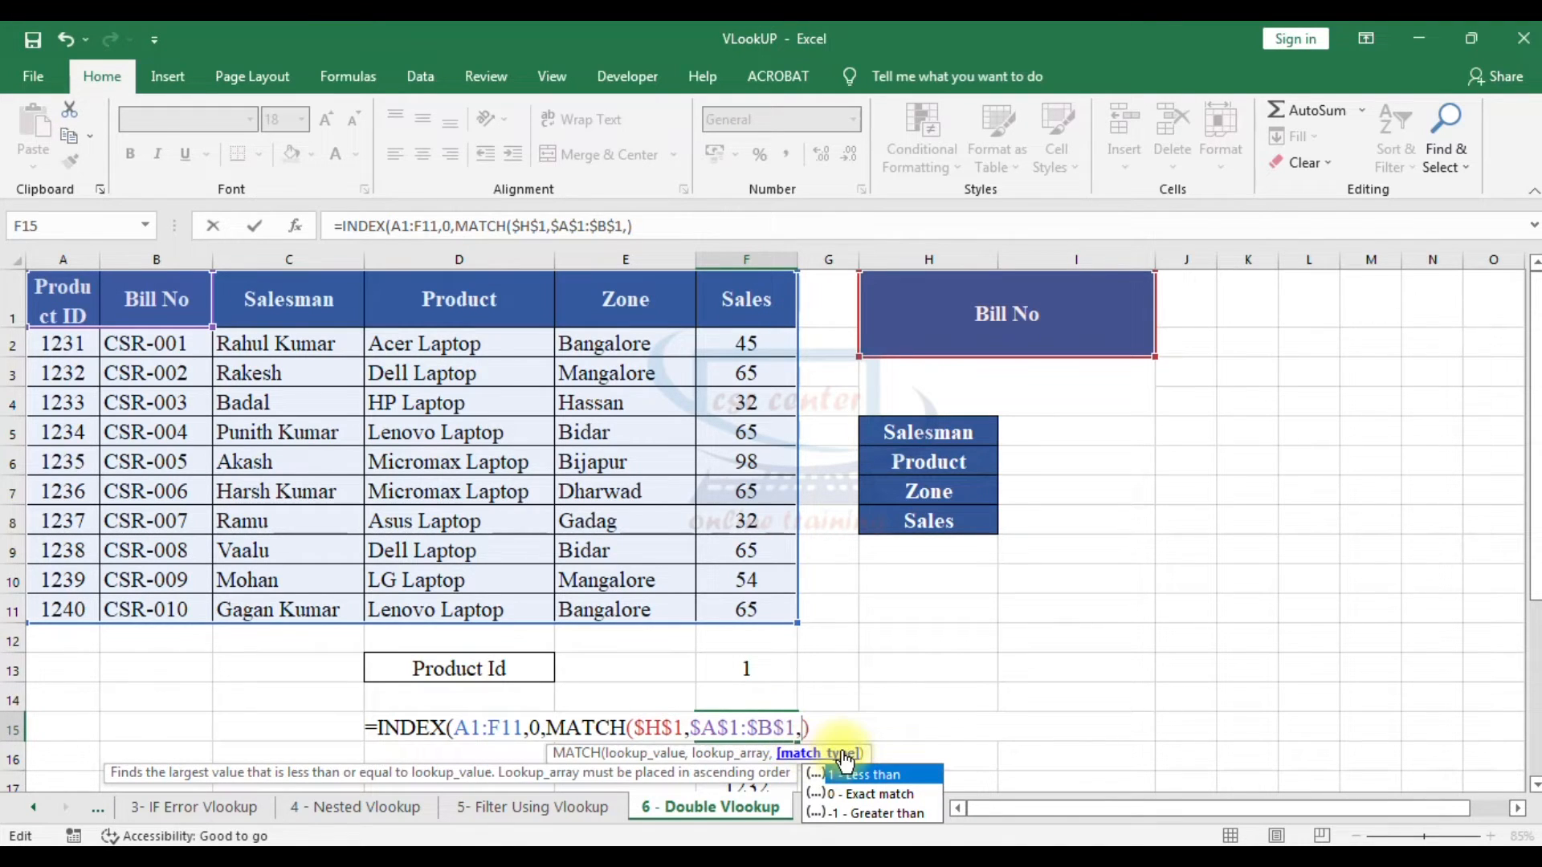
{"action": "type", "text": "0))"}
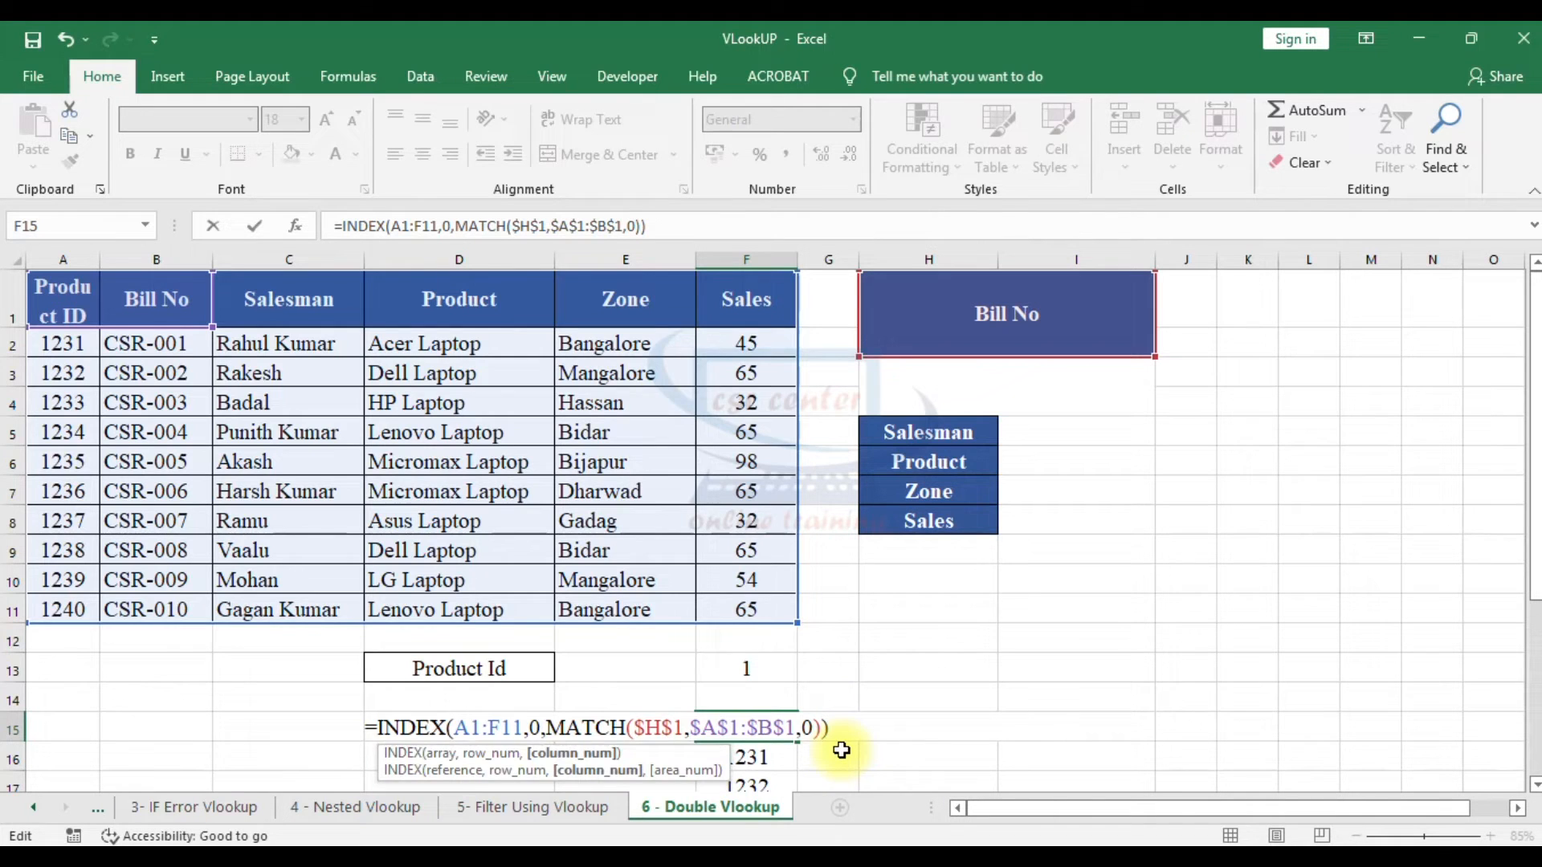
{"action": "key", "text": "ctrl+shift+Return"}
Step: Fill the combined INDEX and MATCH array formula from F15 down to F25
{"action": "scroll", "coordinate": [723, 483], "scroll_direction": "down", "scroll_amount": 3}
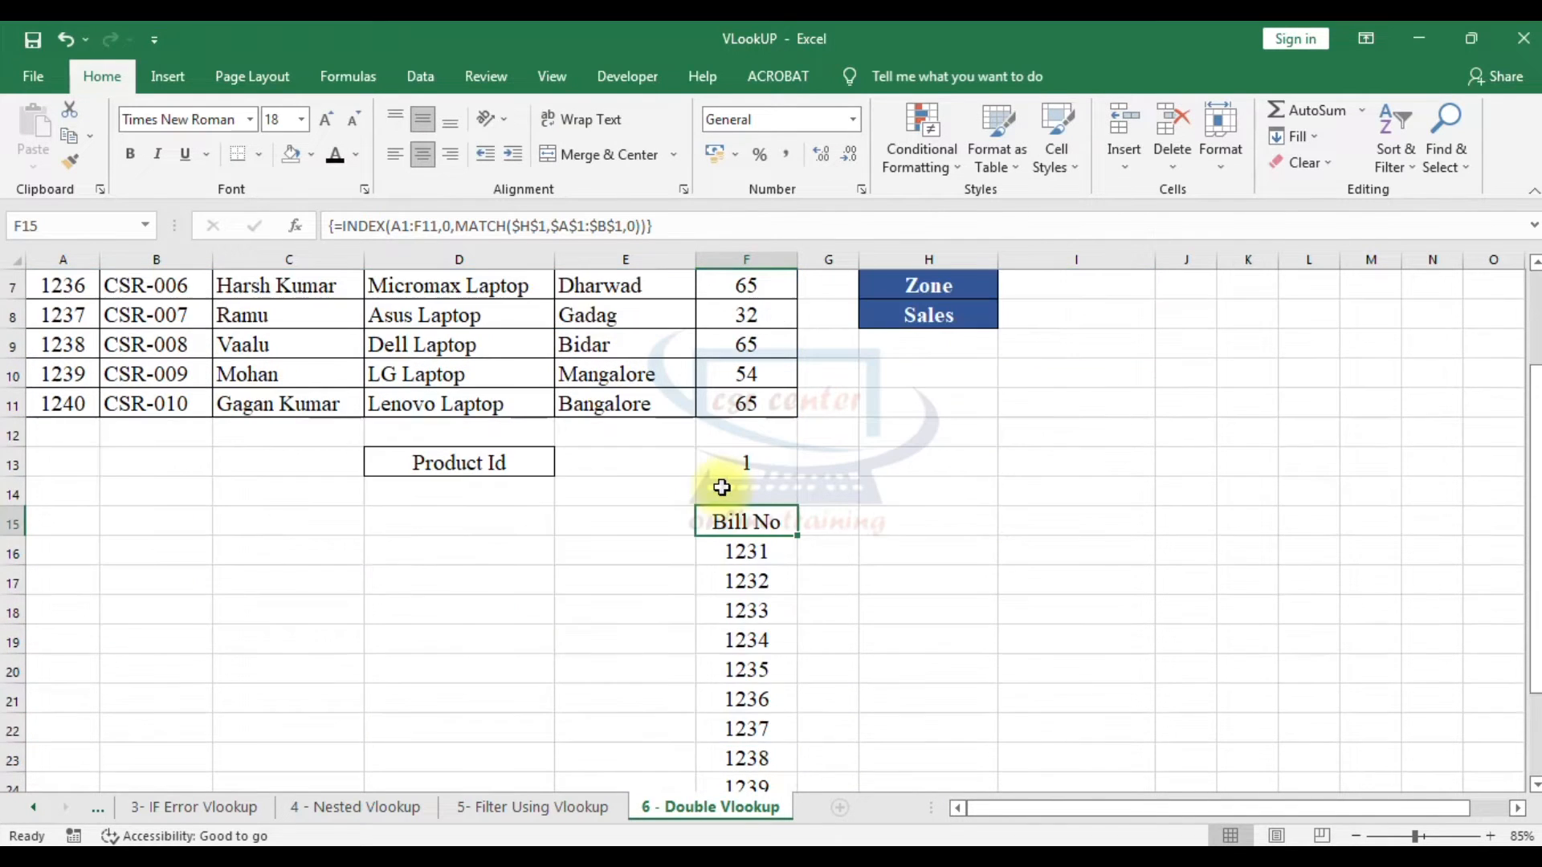
{"action": "left_click_drag", "start_coordinate": [798, 446], "coordinate": [769, 755]}
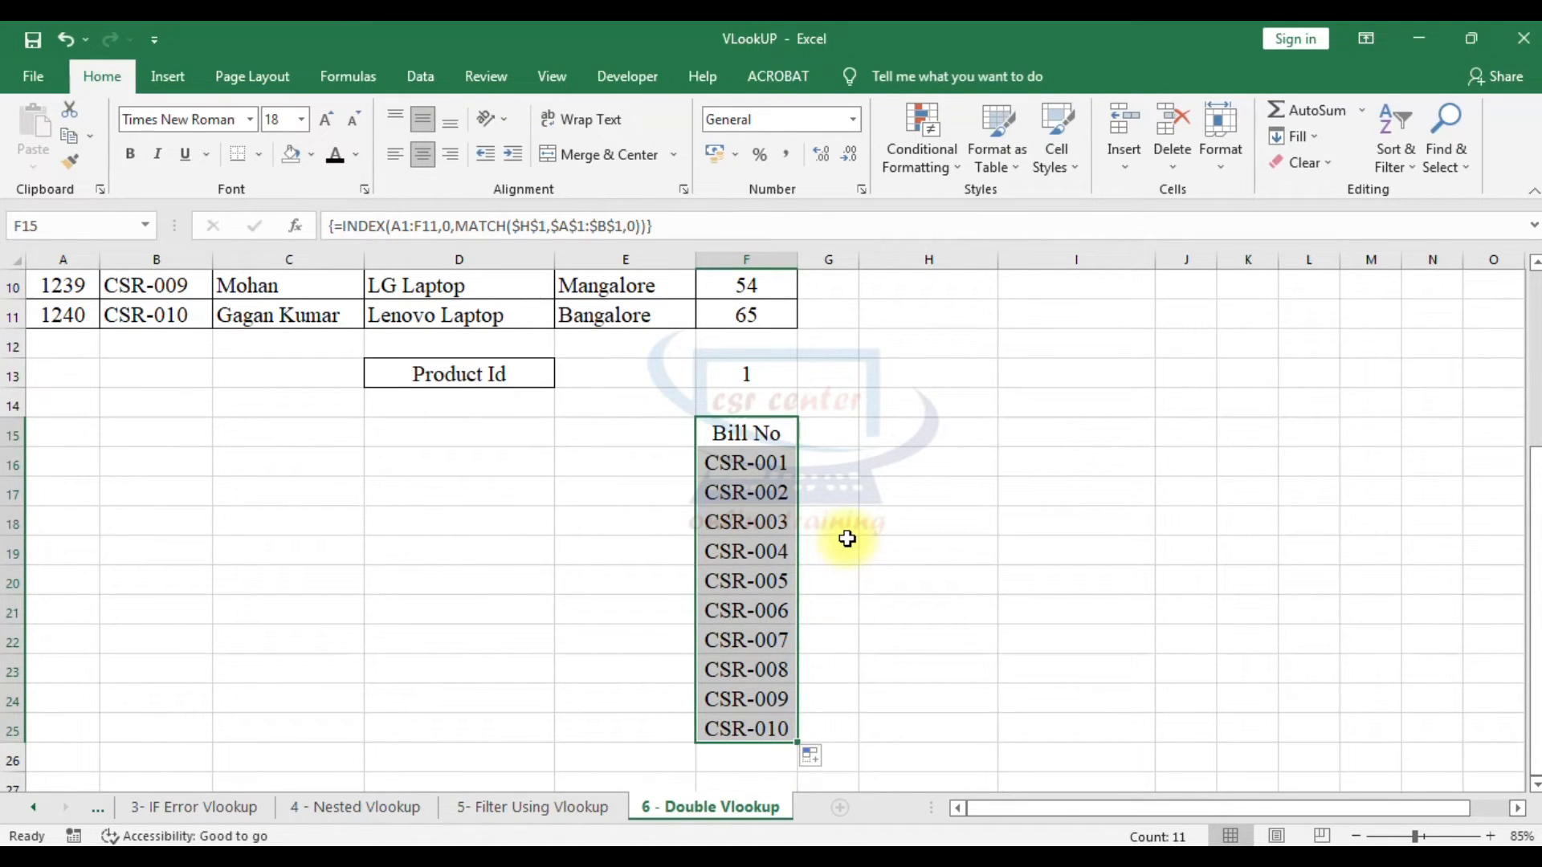
{"action": "scroll", "coordinate": [836, 562], "scroll_direction": "up", "scroll_amount": 3}
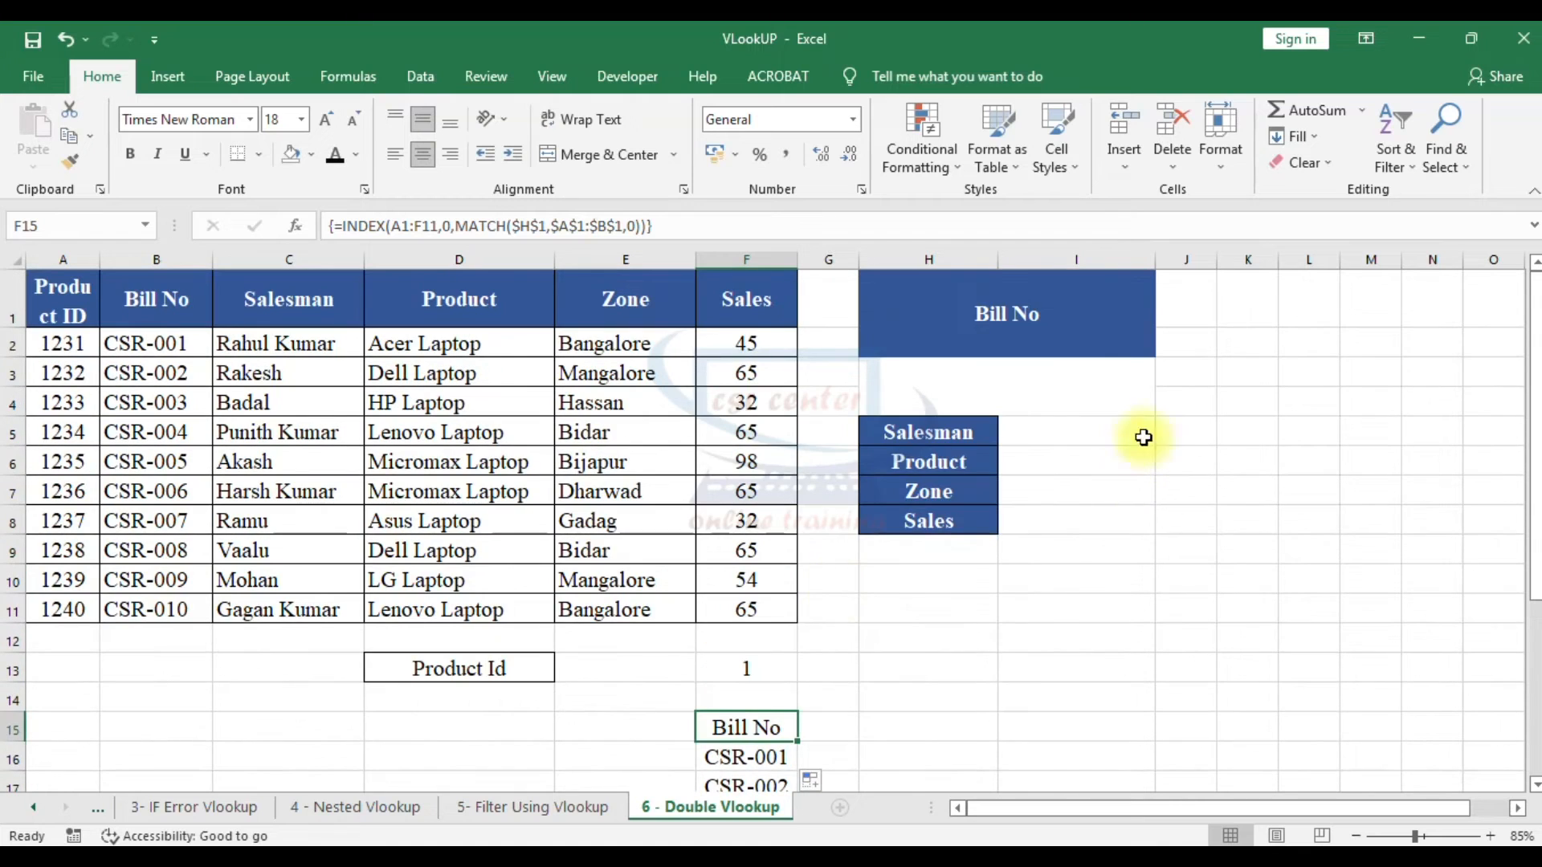
Step: Choose Product ID in the validation list of merged cell H1 and check the list in F15:F25
{"action": "left_click", "coordinate": [1082, 307]}
{"action": "left_click", "coordinate": [1165, 318]}
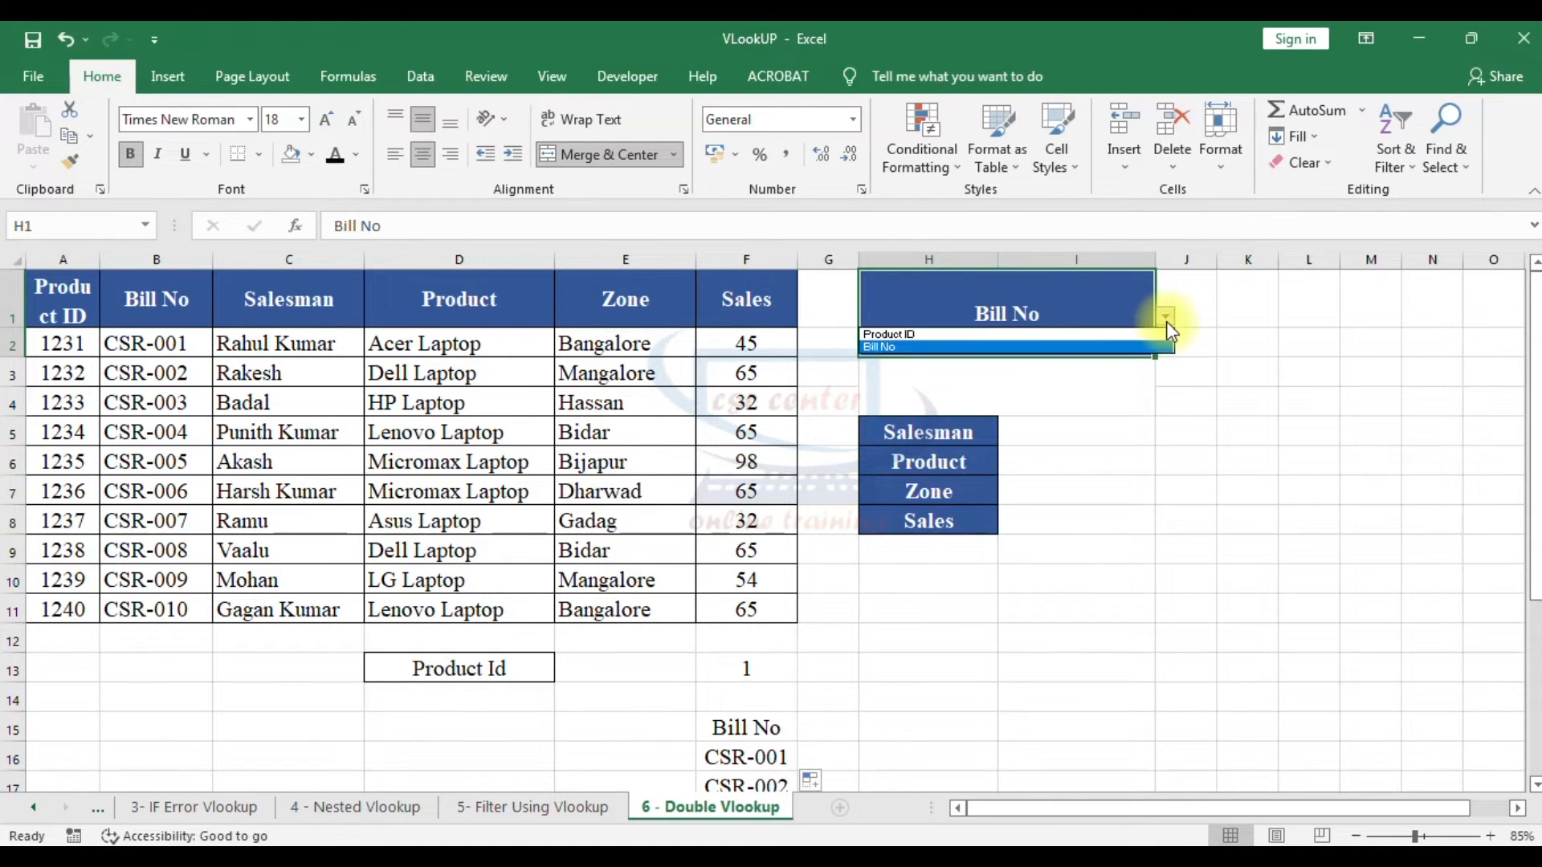
{"action": "left_click", "coordinate": [944, 344]}
{"action": "scroll", "coordinate": [792, 715], "scroll_direction": "down", "scroll_amount": 3}
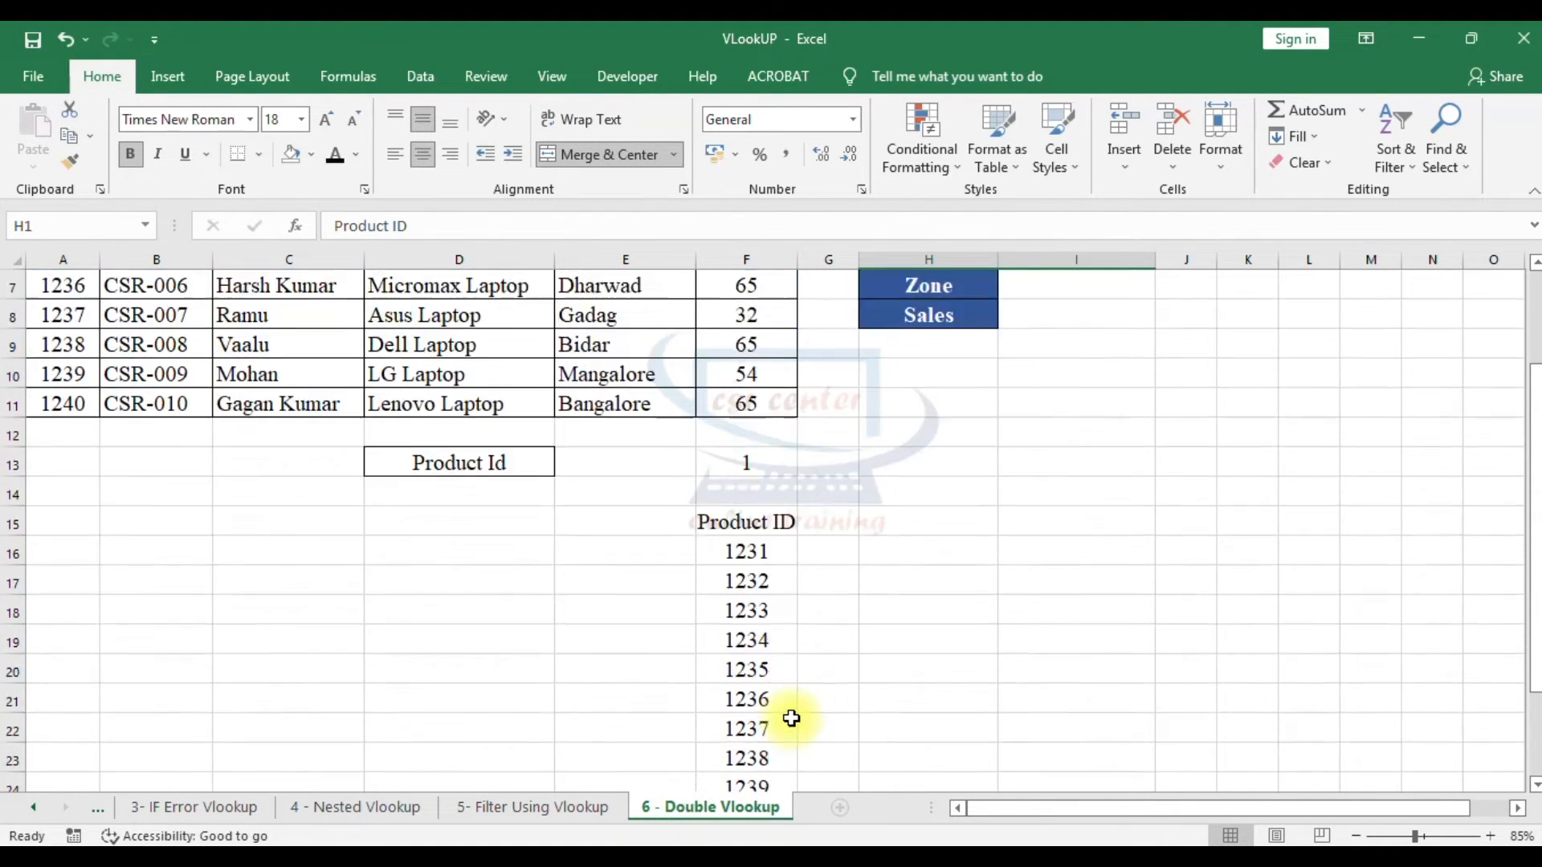
{"action": "left_click_drag", "start_coordinate": [773, 438], "coordinate": [751, 729]}
{"action": "left_click", "coordinate": [867, 585]}
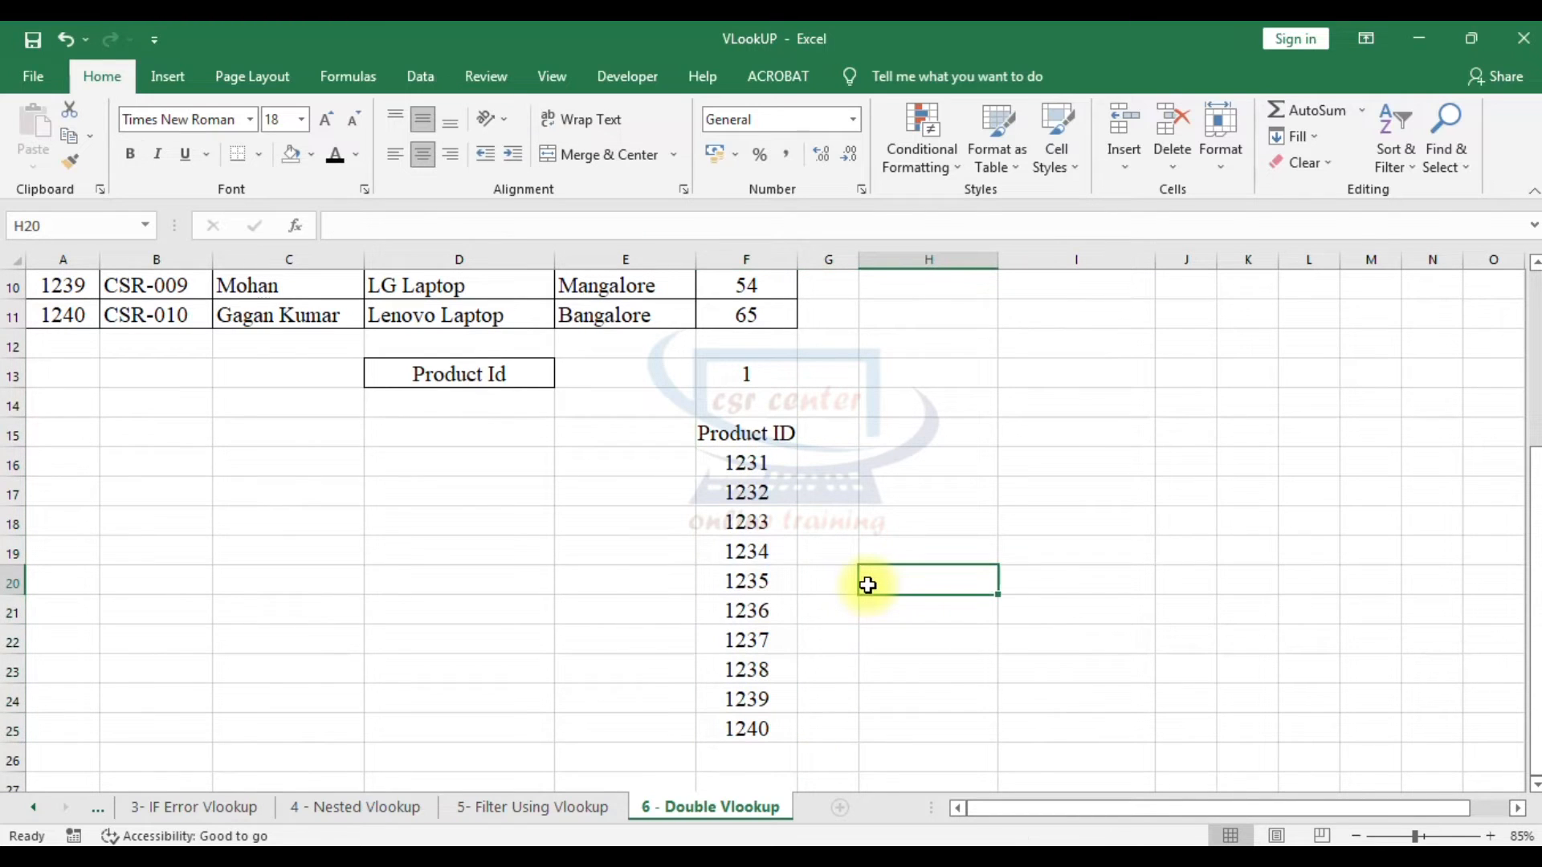
Step: Copy the full formula text =INDEX(A1:F11,0,MATCH($H$1,$A$1:$B$1,0)) from F15
{"action": "scroll", "coordinate": [869, 585], "scroll_direction": "up", "scroll_amount": 2}
{"action": "left_click", "coordinate": [749, 615]}
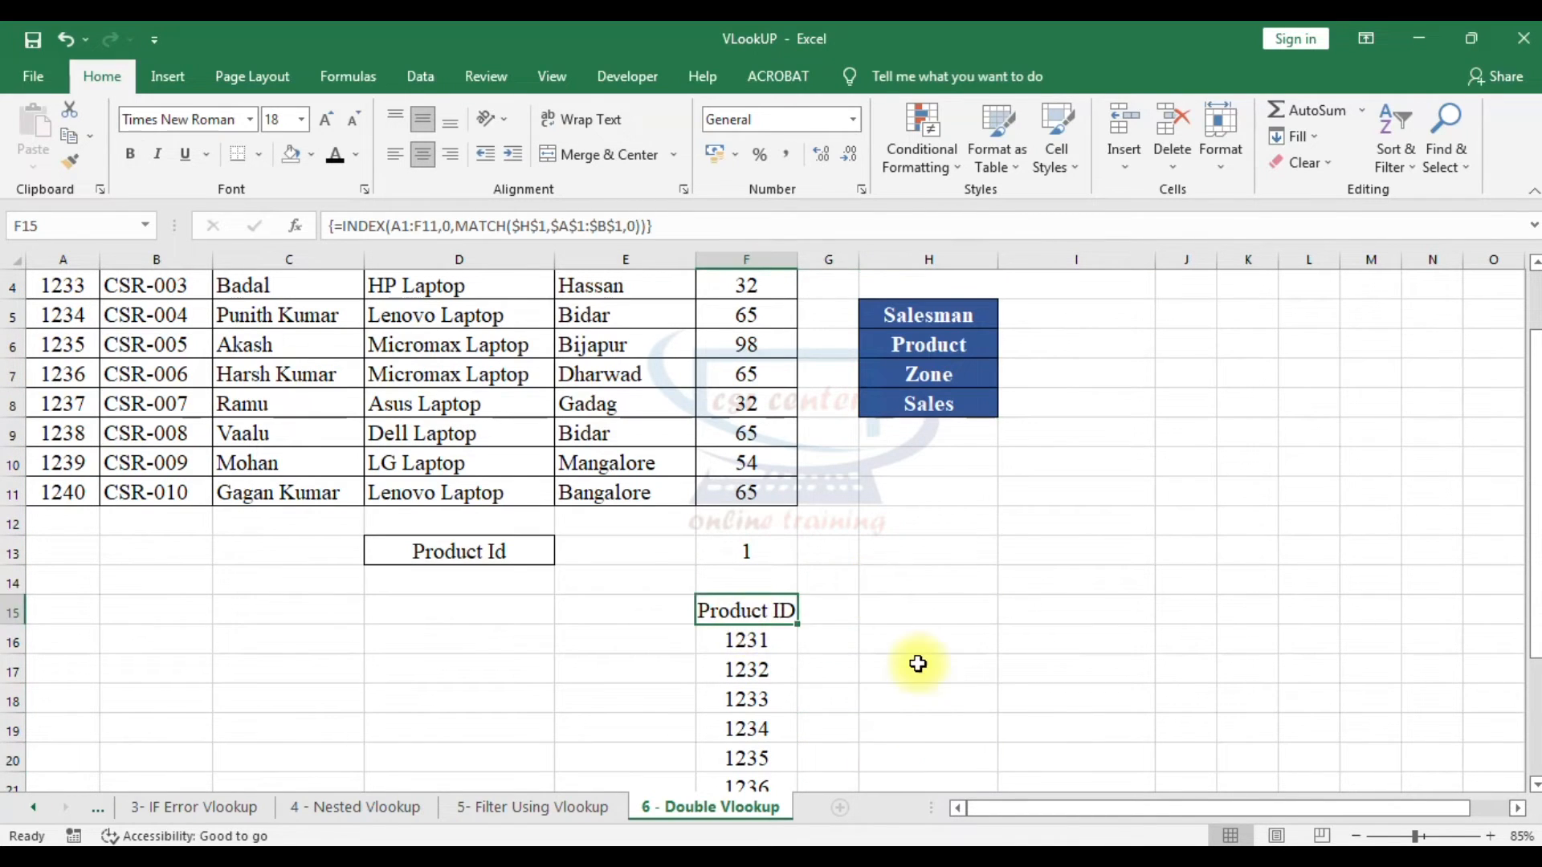
{"action": "scroll", "coordinate": [959, 550], "scroll_direction": "up", "scroll_amount": 1}
{"action": "left_click", "coordinate": [950, 371]}
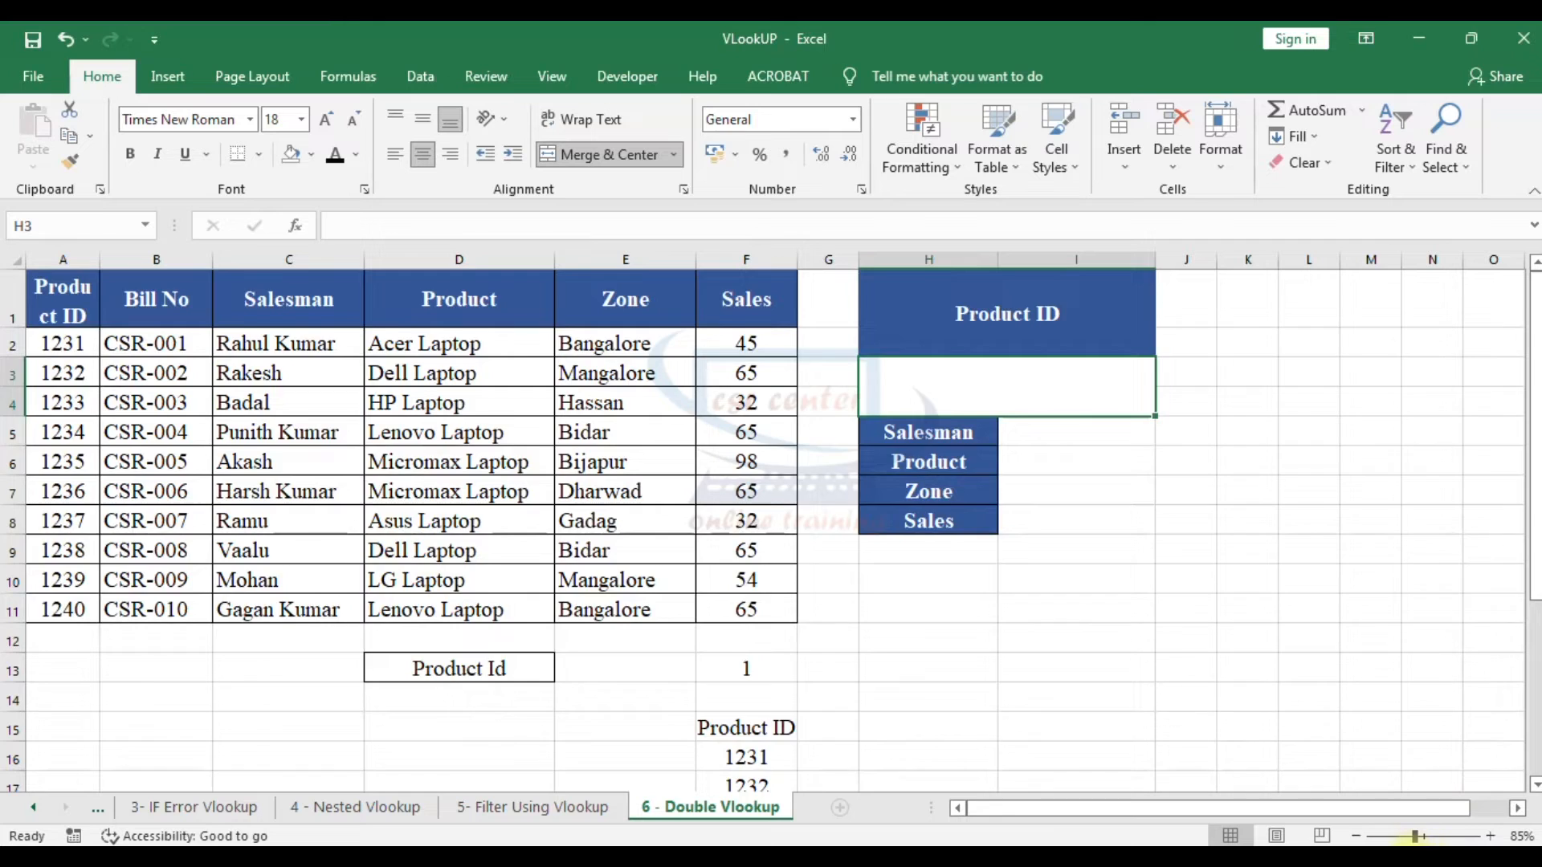
{"action": "scroll", "coordinate": [760, 583], "scroll_direction": "down", "scroll_amount": 1}
{"action": "double_click", "coordinate": [753, 611]}
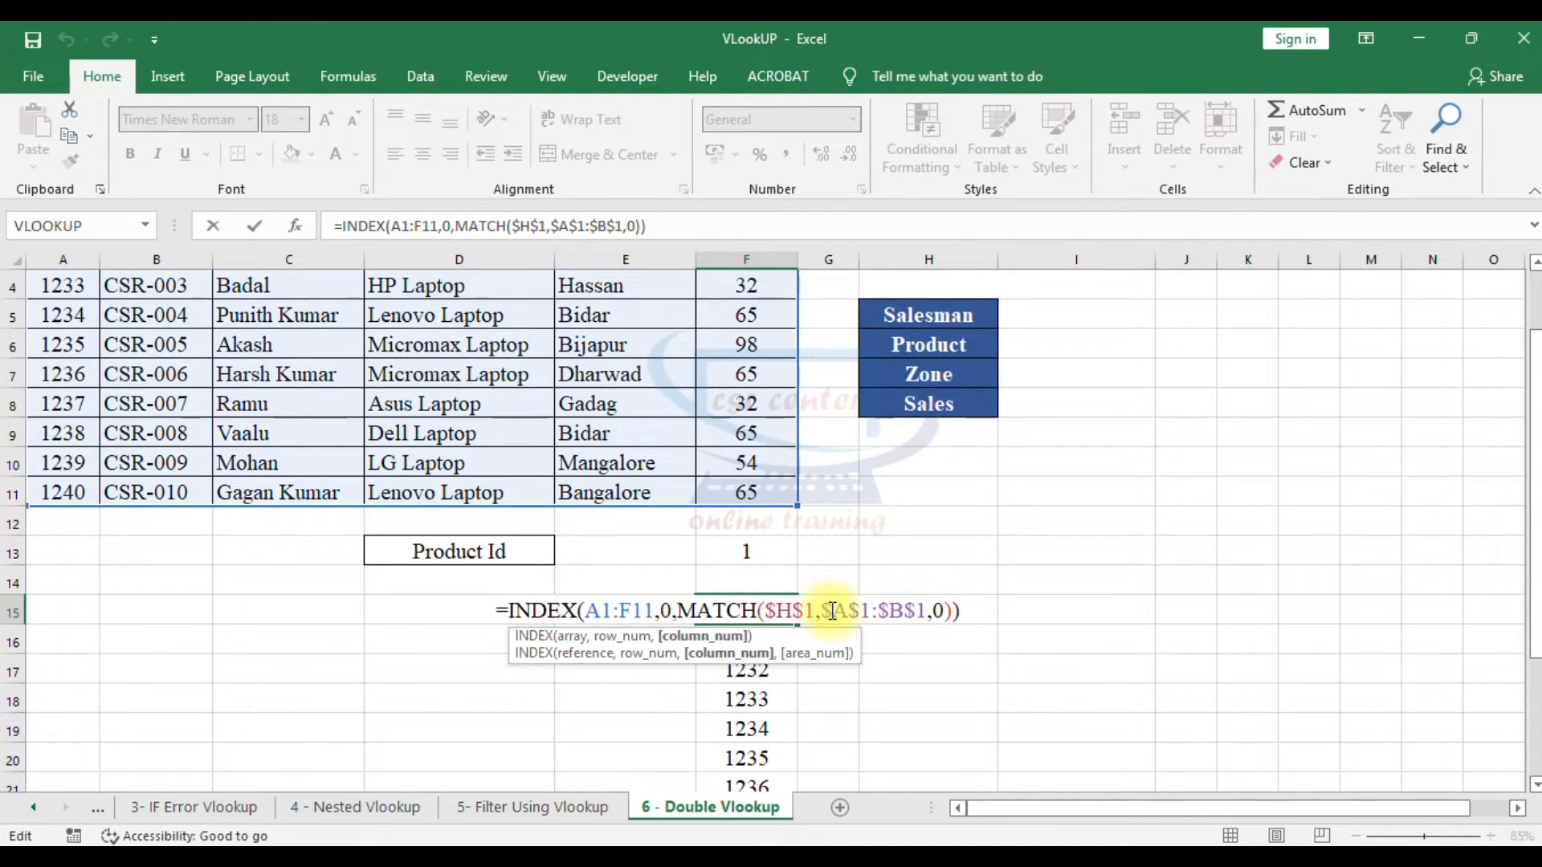
{"action": "triple_click", "coordinate": [832, 611]}
{"action": "key", "text": "ctrl+c"}
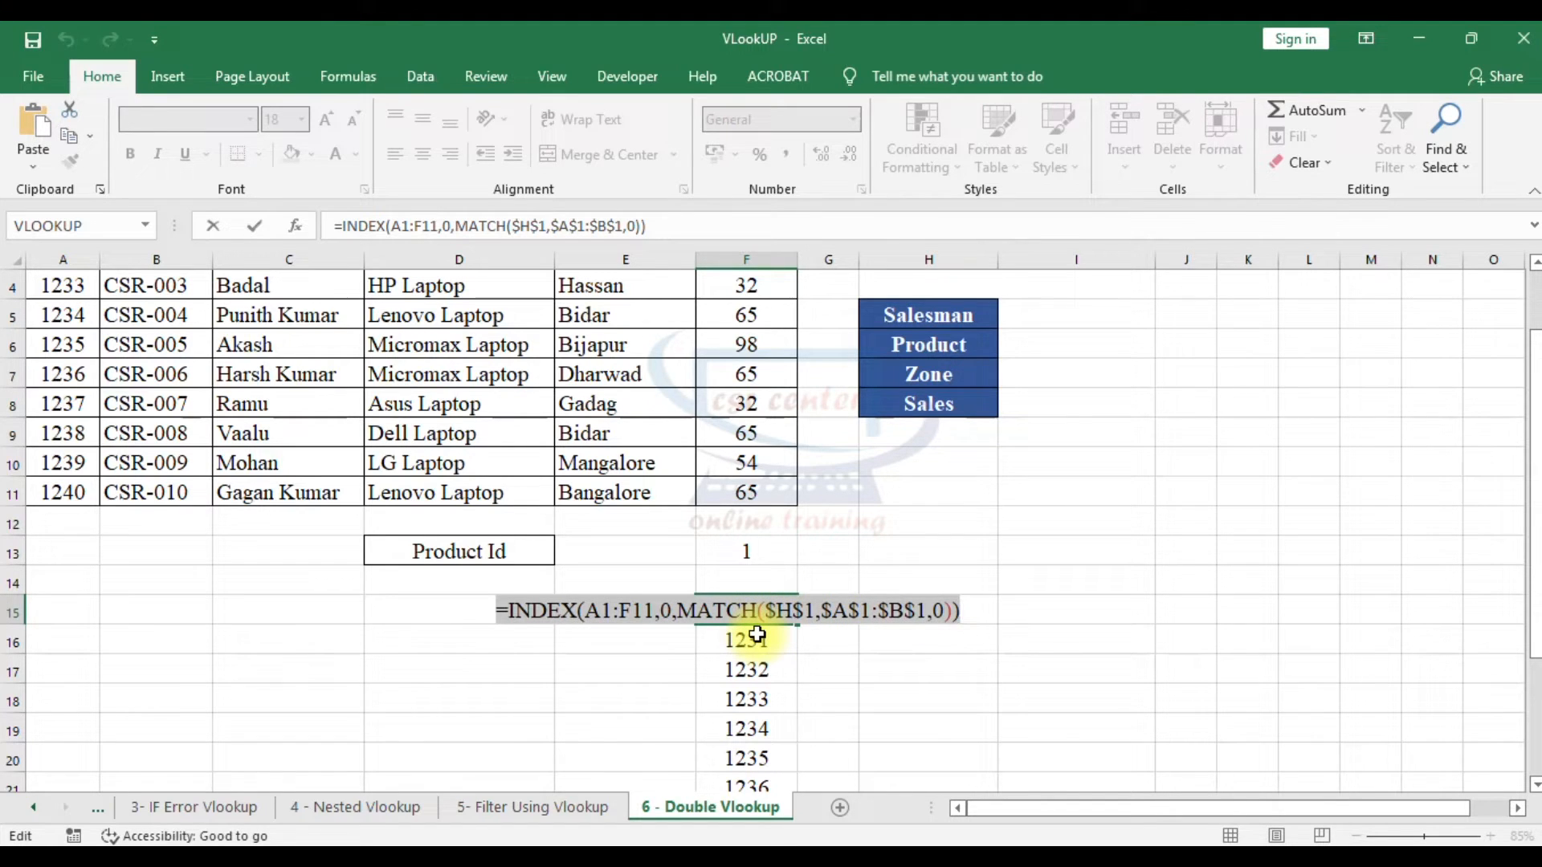
Step: Re-enter the F15 formula as an array formula and open Data Validation for merged cell H3
{"action": "key", "text": "ctrl+shift+Return"}
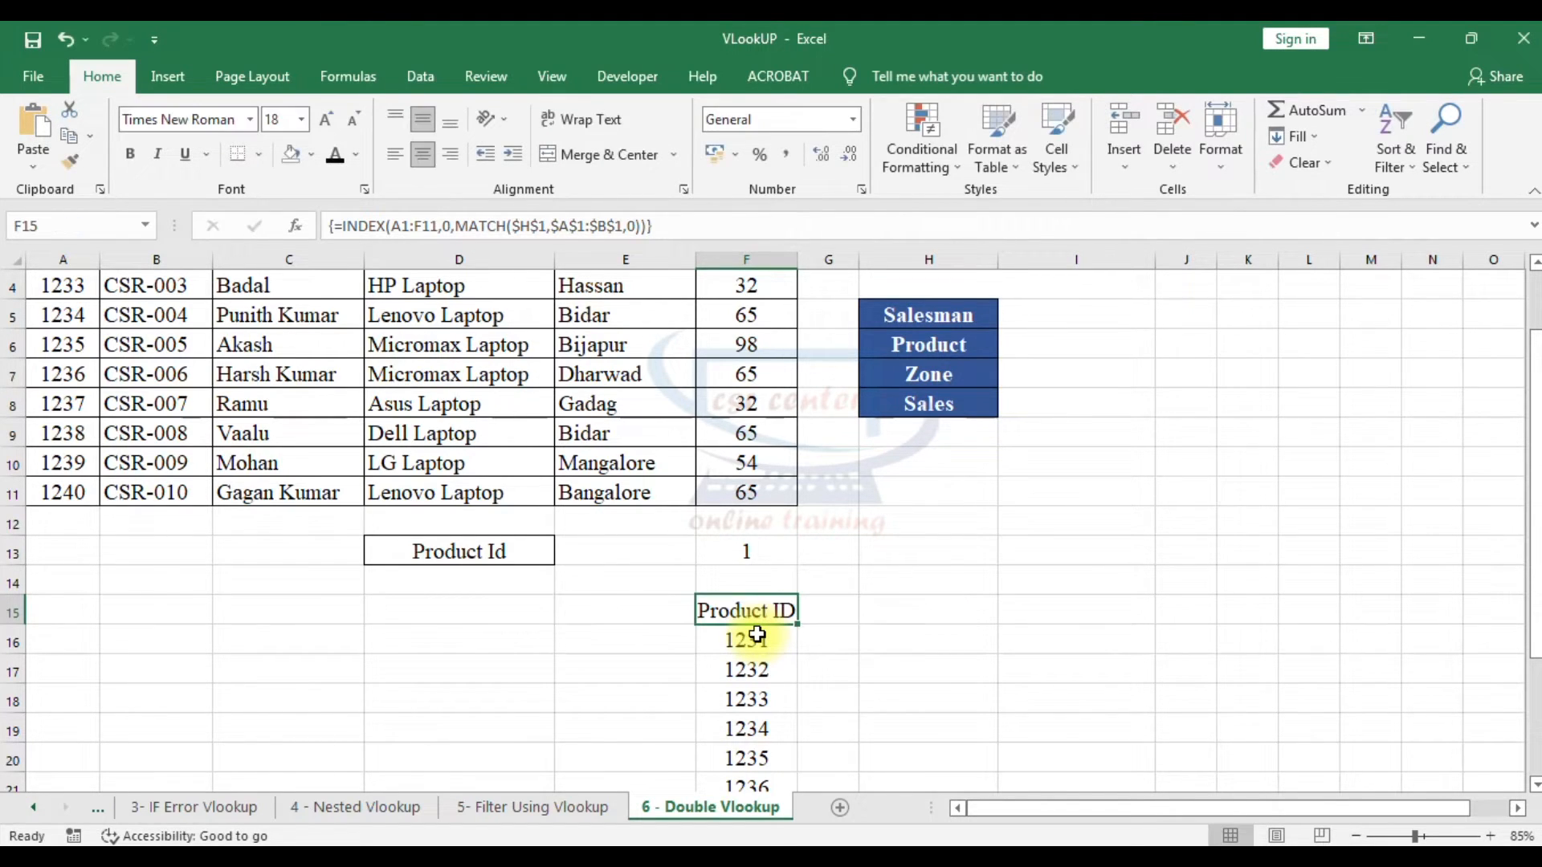
{"action": "scroll", "coordinate": [757, 636], "scroll_direction": "up", "scroll_amount": 1}
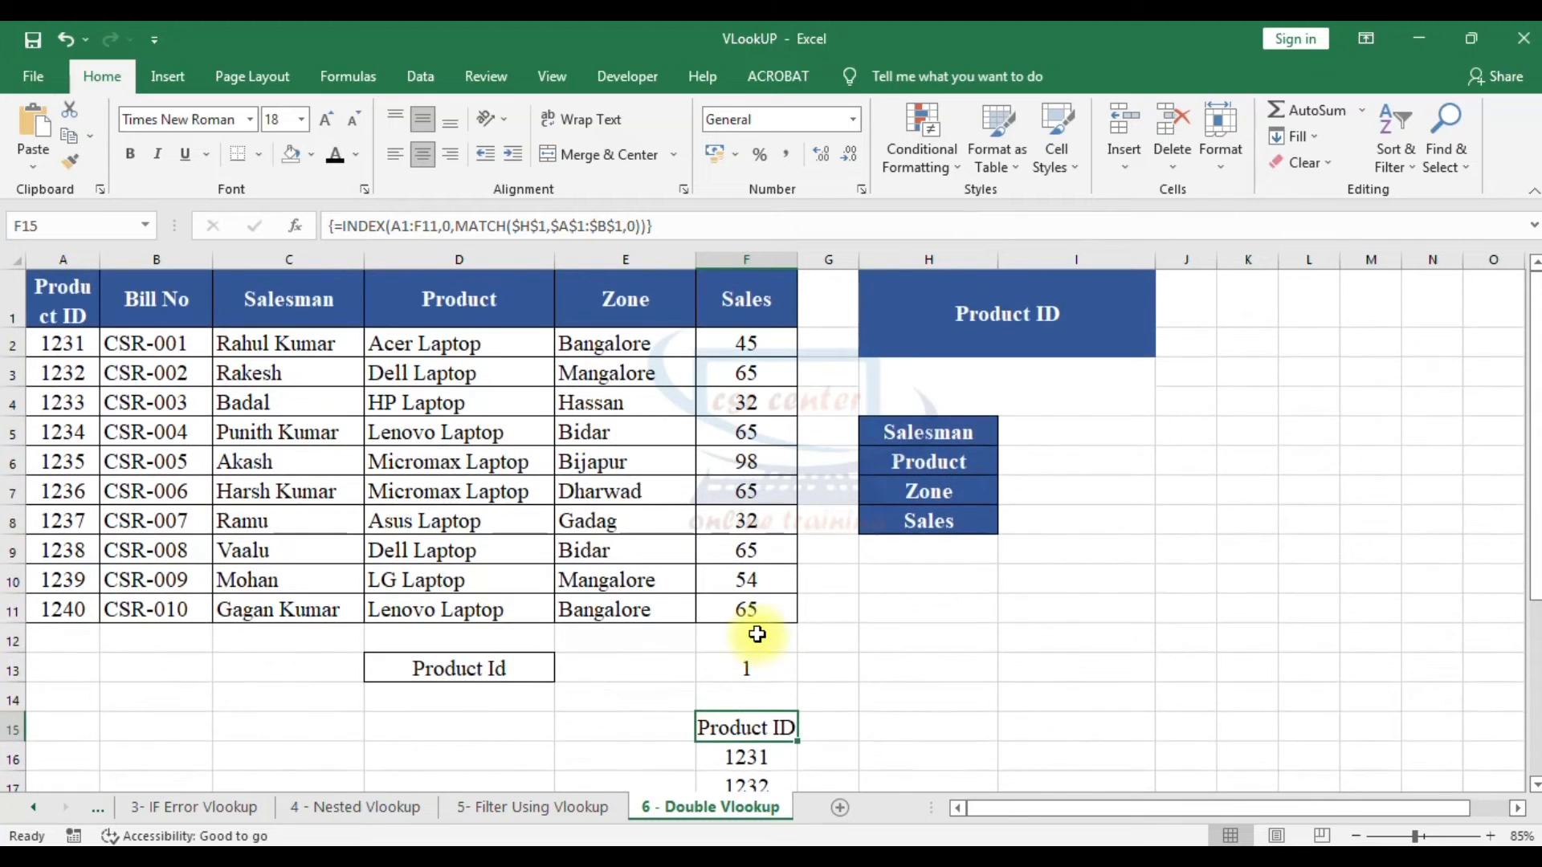
{"action": "left_click", "coordinate": [973, 375]}
{"action": "left_click", "coordinate": [420, 76]}
{"action": "left_click", "coordinate": [955, 163]}
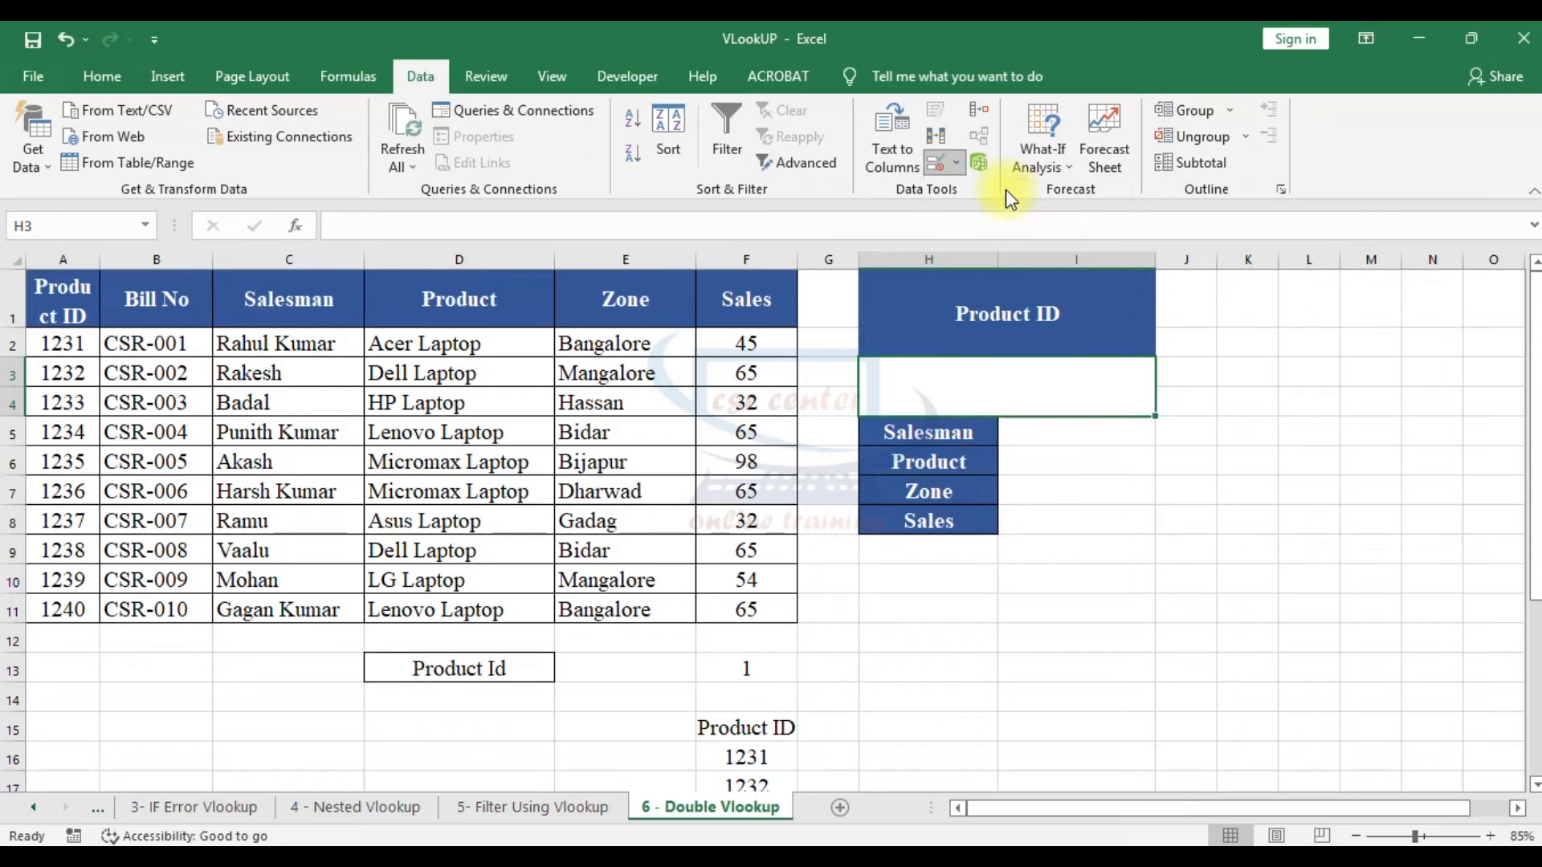
{"action": "left_click", "coordinate": [1005, 189]}
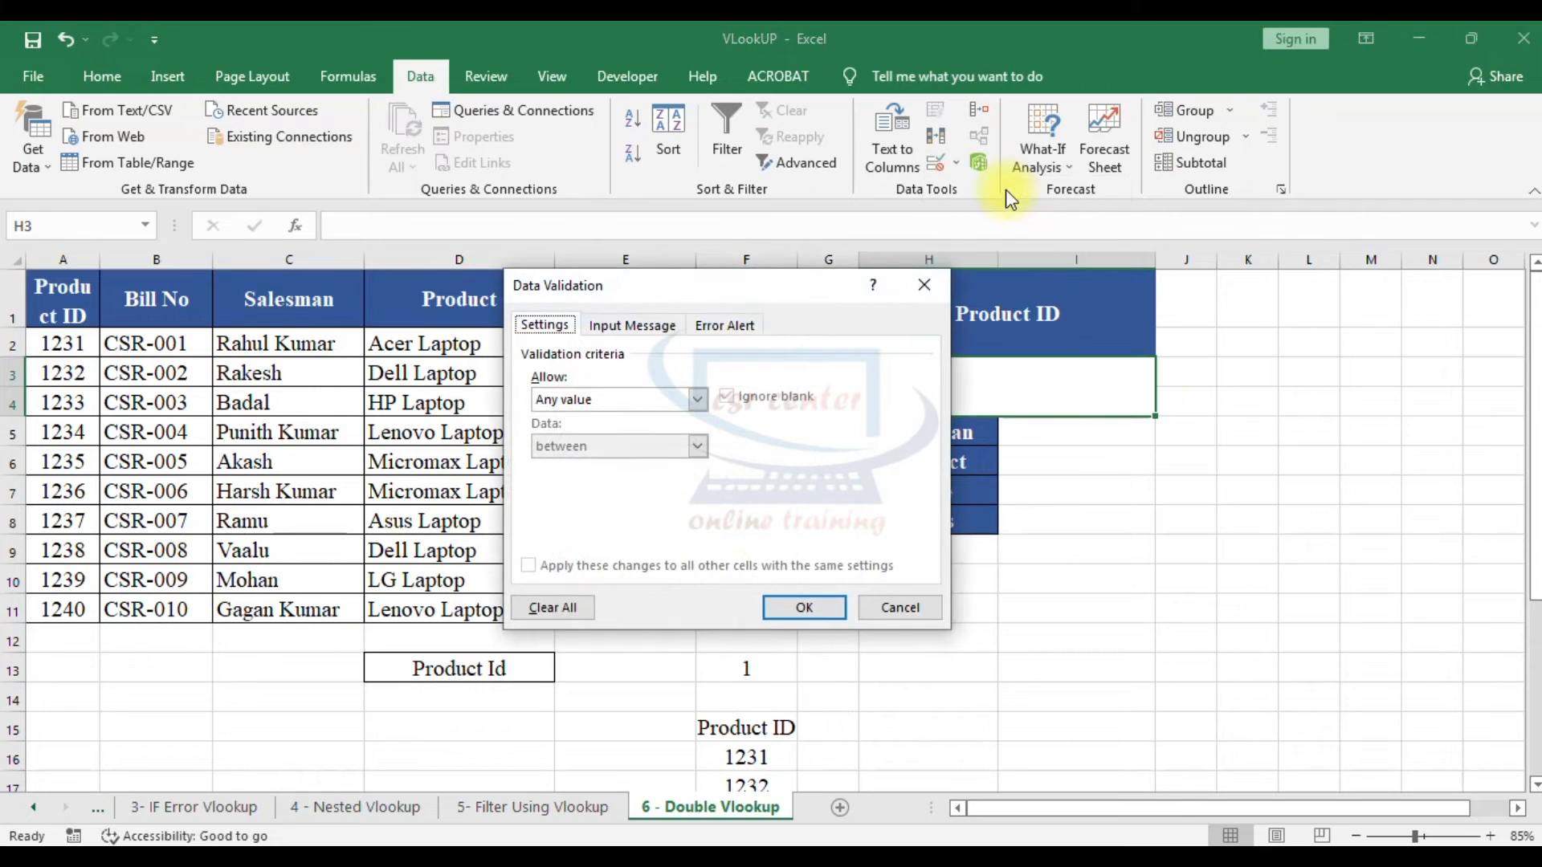
Step: Restrict H3 to a List with the copied formula =INDEX(A1:F11,0,MATCH($H$1,$A$1:$B$1,0)) as its source
{"action": "left_click", "coordinate": [697, 399]}
{"action": "left_click", "coordinate": [562, 463]}
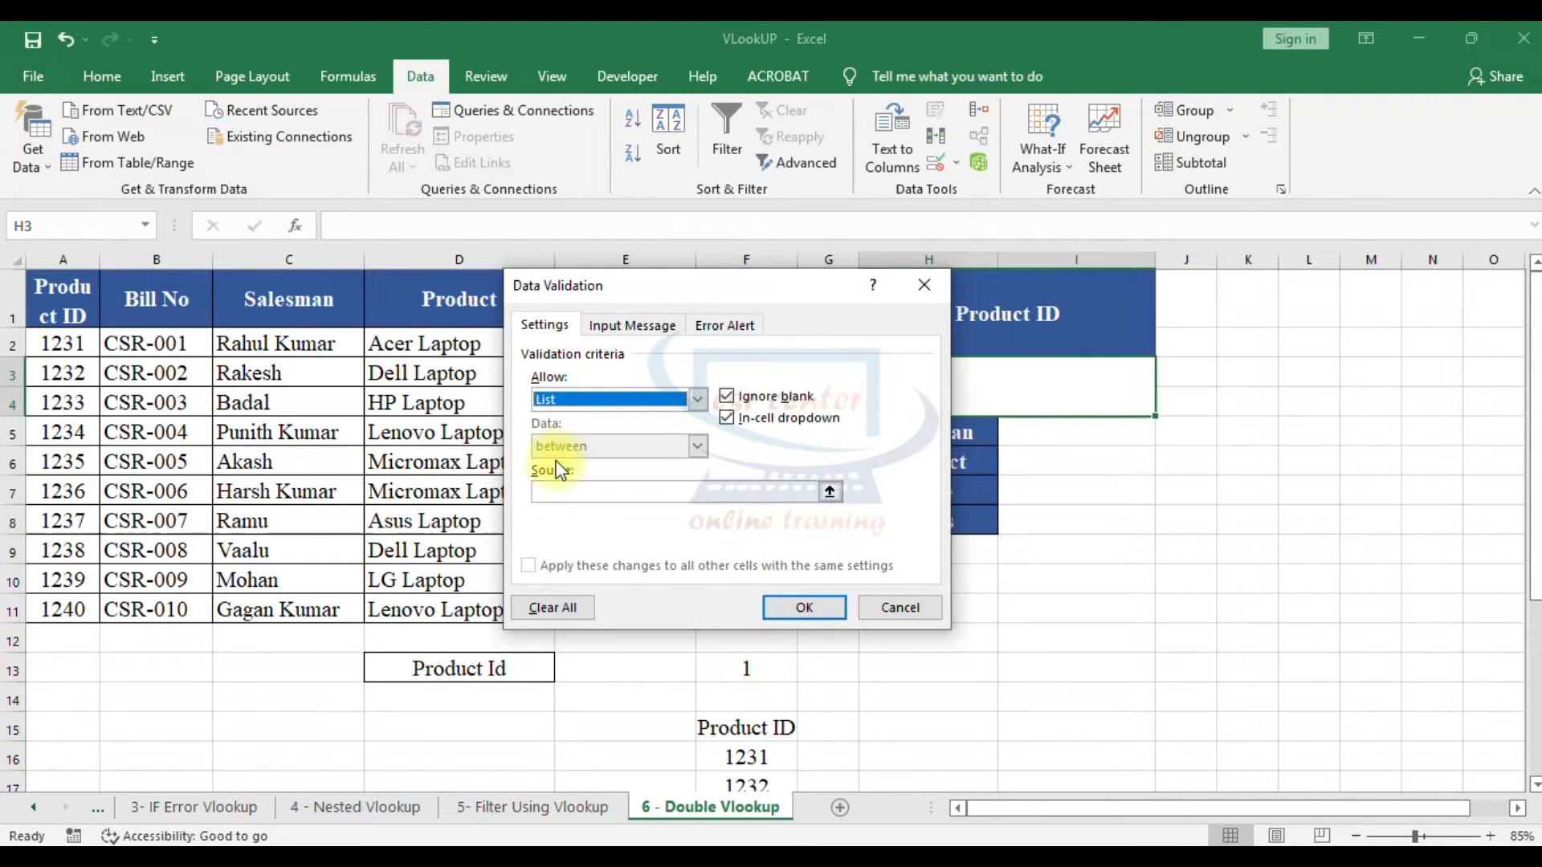
{"action": "left_click", "coordinate": [597, 492]}
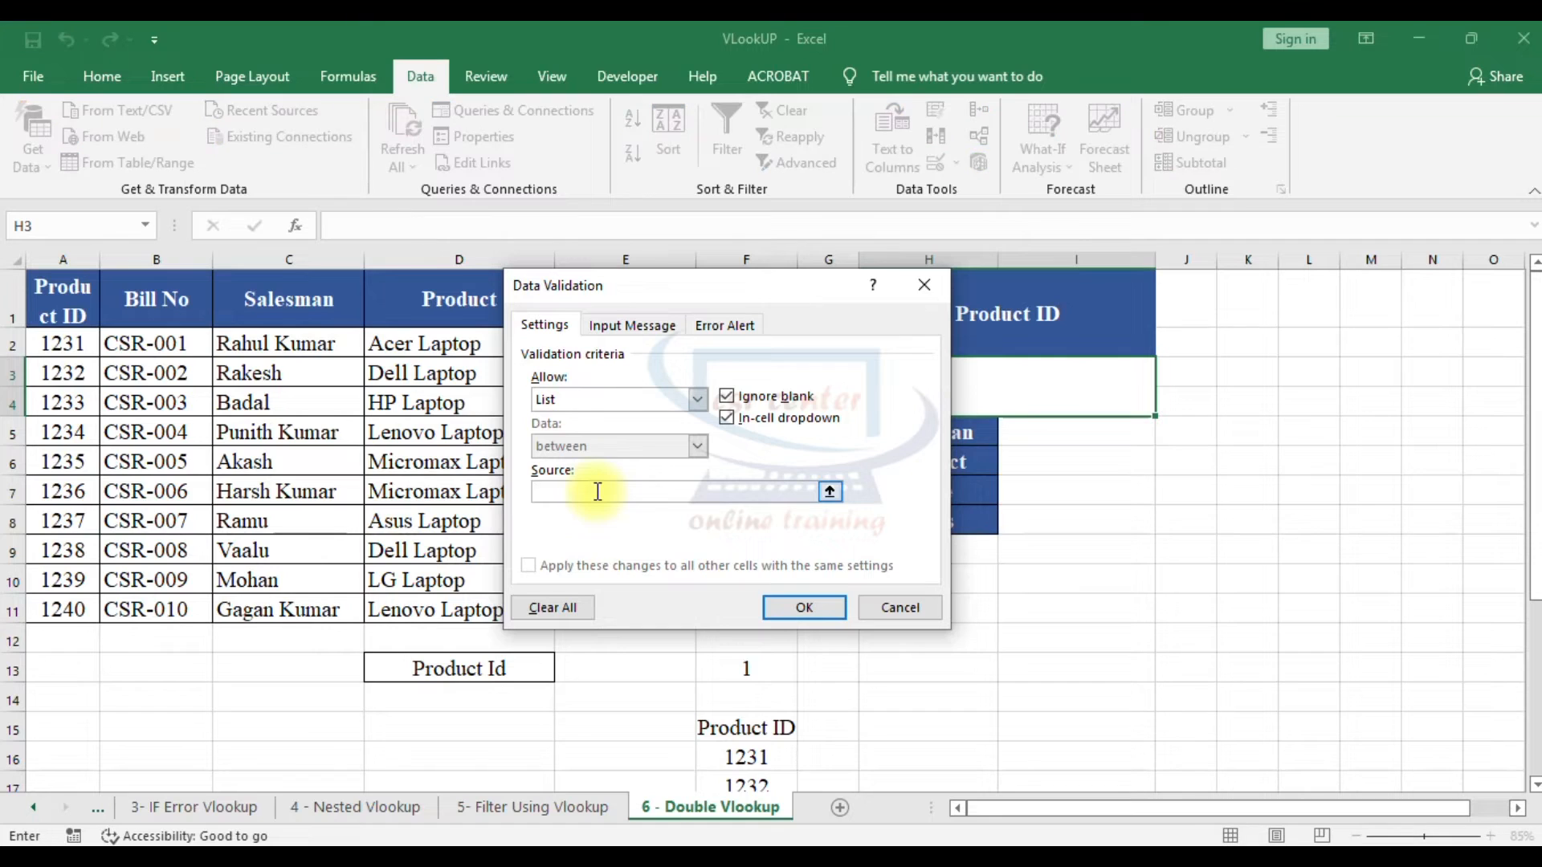
{"action": "key", "text": "ctrl+v"}
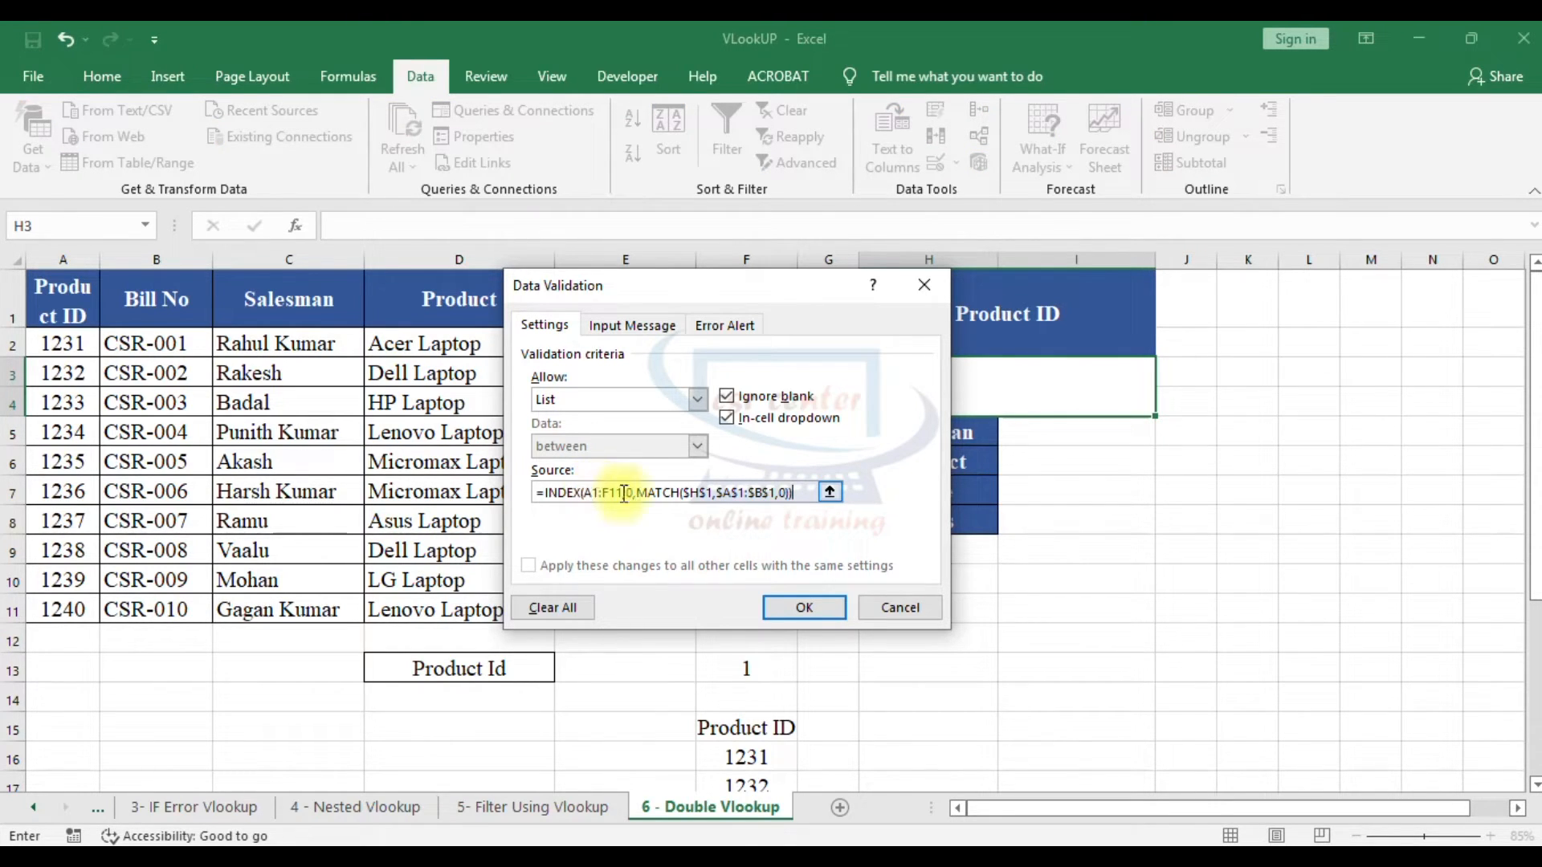
{"action": "left_click", "coordinate": [821, 614]}
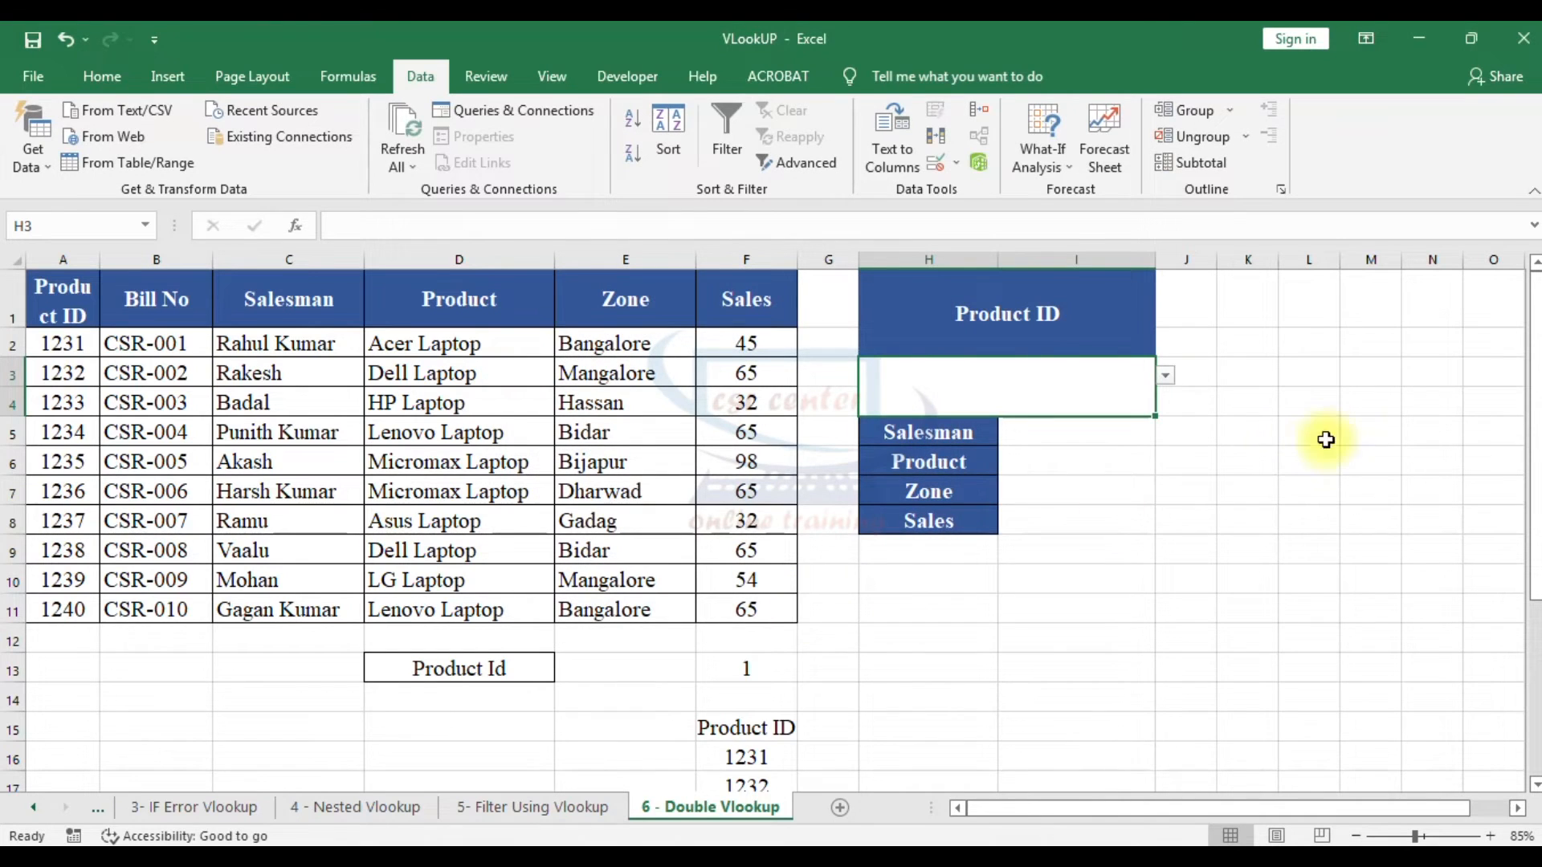
Step: Examine the validation list of H3 down to its end while H1 is set to Product ID
{"action": "left_click", "coordinate": [1166, 377]}
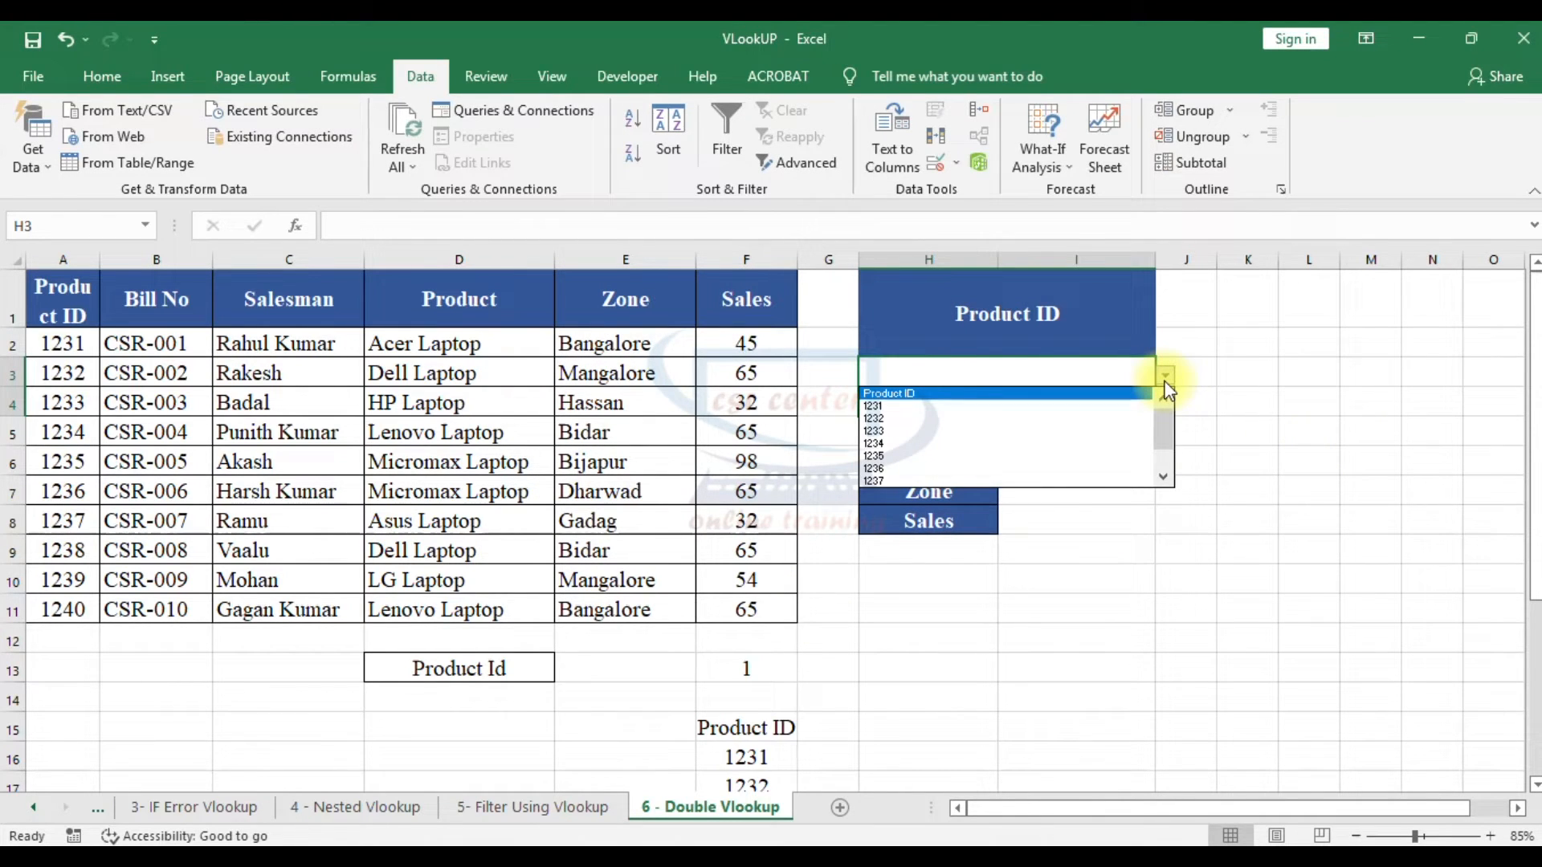
{"action": "left_click", "coordinate": [1040, 313]}
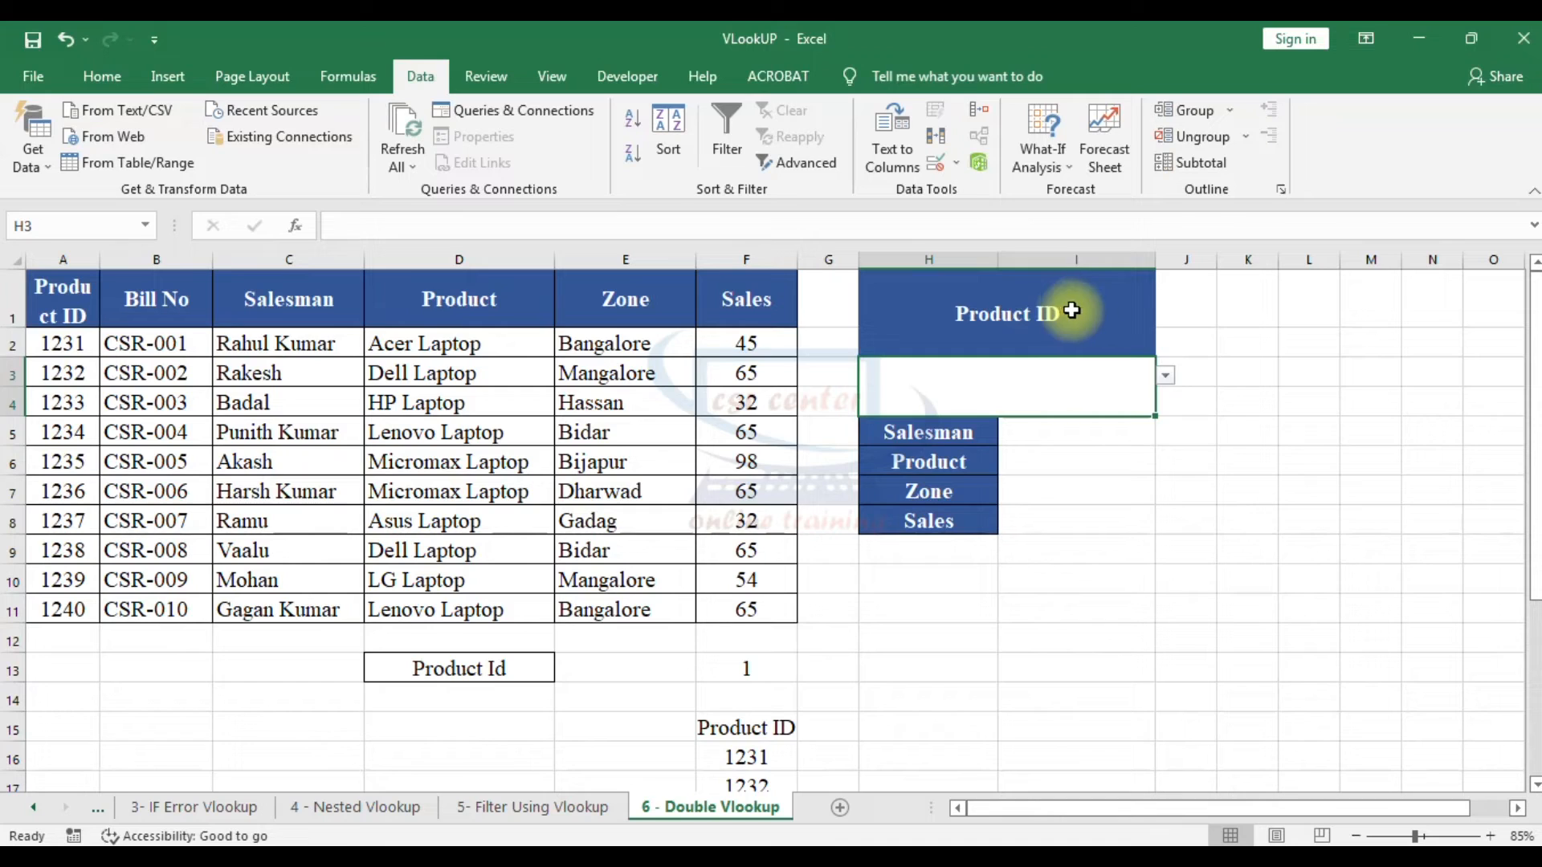
{"action": "left_click", "coordinate": [1119, 378]}
{"action": "left_click", "coordinate": [1166, 375]}
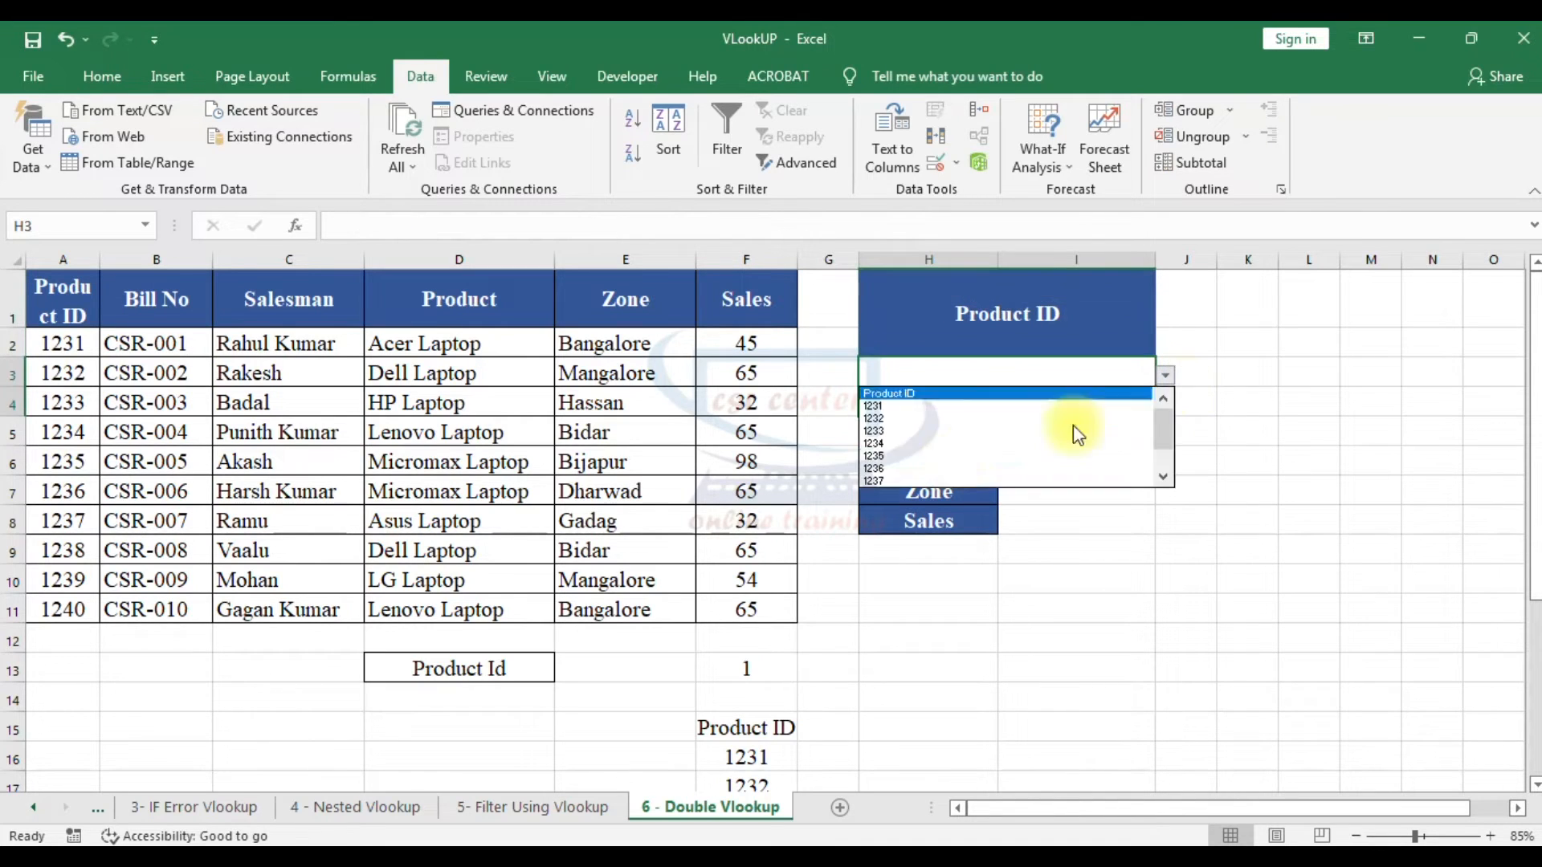
{"action": "left_click_drag", "start_coordinate": [1164, 421], "coordinate": [1154, 486]}
Step: Choose Bill No in the H1 list and pick the fifth bill number in the H3 list
{"action": "left_click", "coordinate": [1101, 322]}
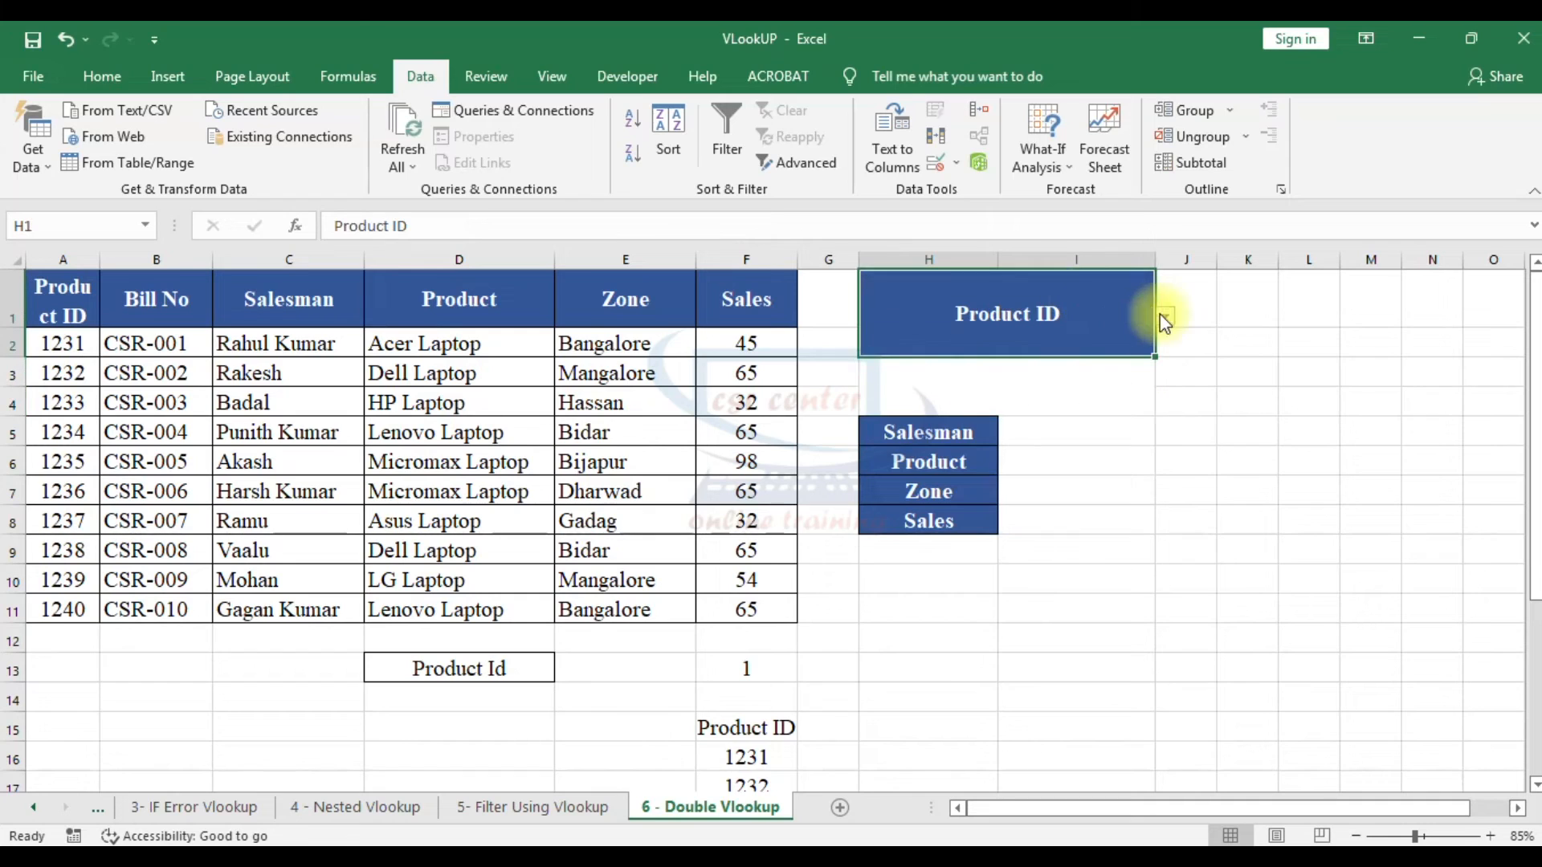
{"action": "left_click", "coordinate": [1165, 316]}
{"action": "left_click", "coordinate": [902, 347]}
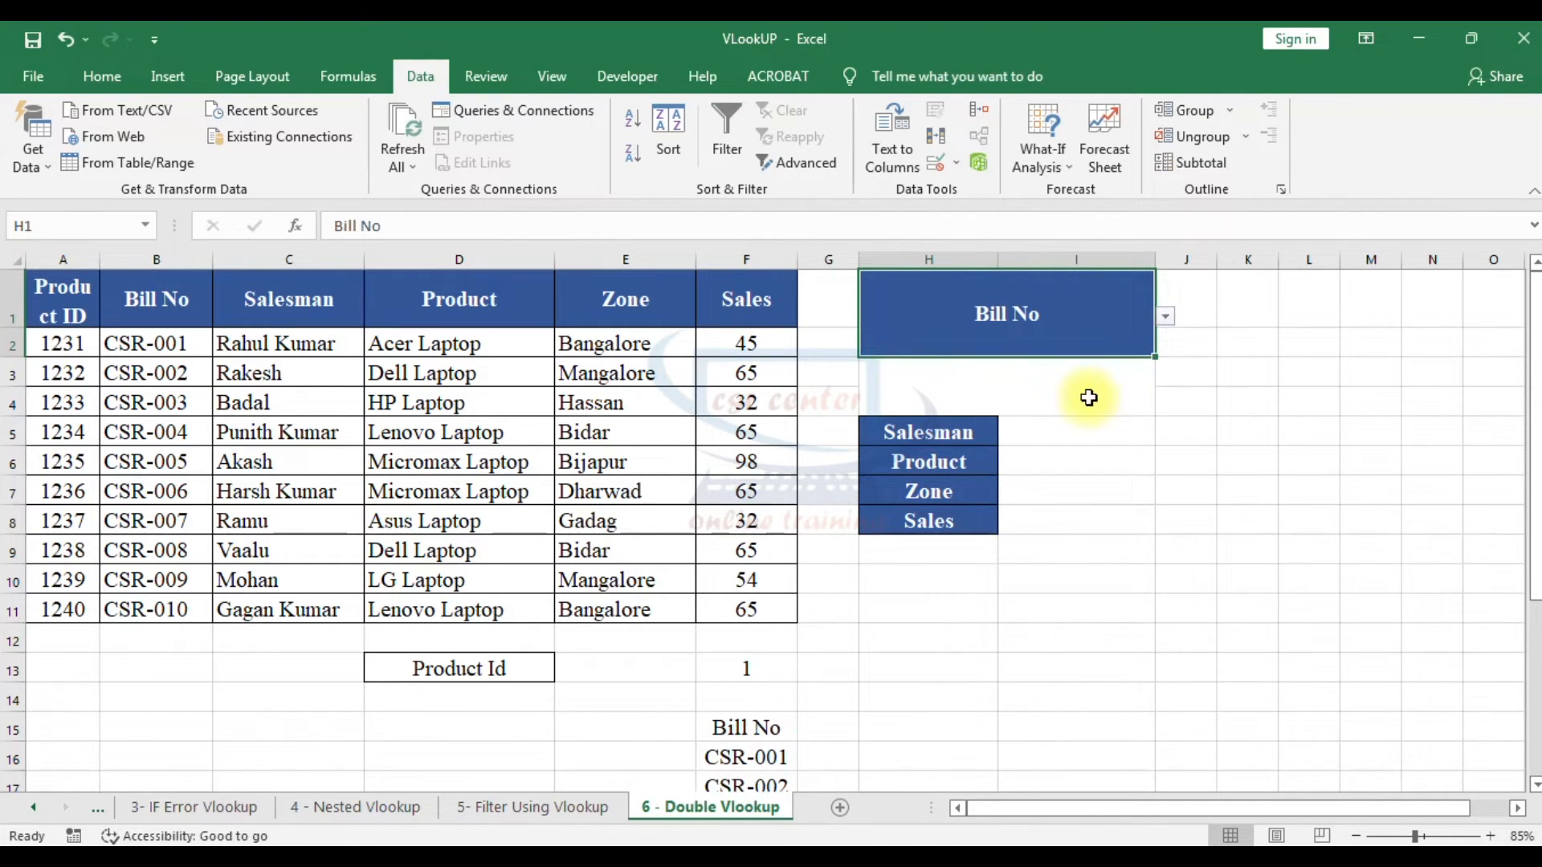
{"action": "left_click", "coordinate": [1092, 374]}
{"action": "left_click", "coordinate": [1166, 375]}
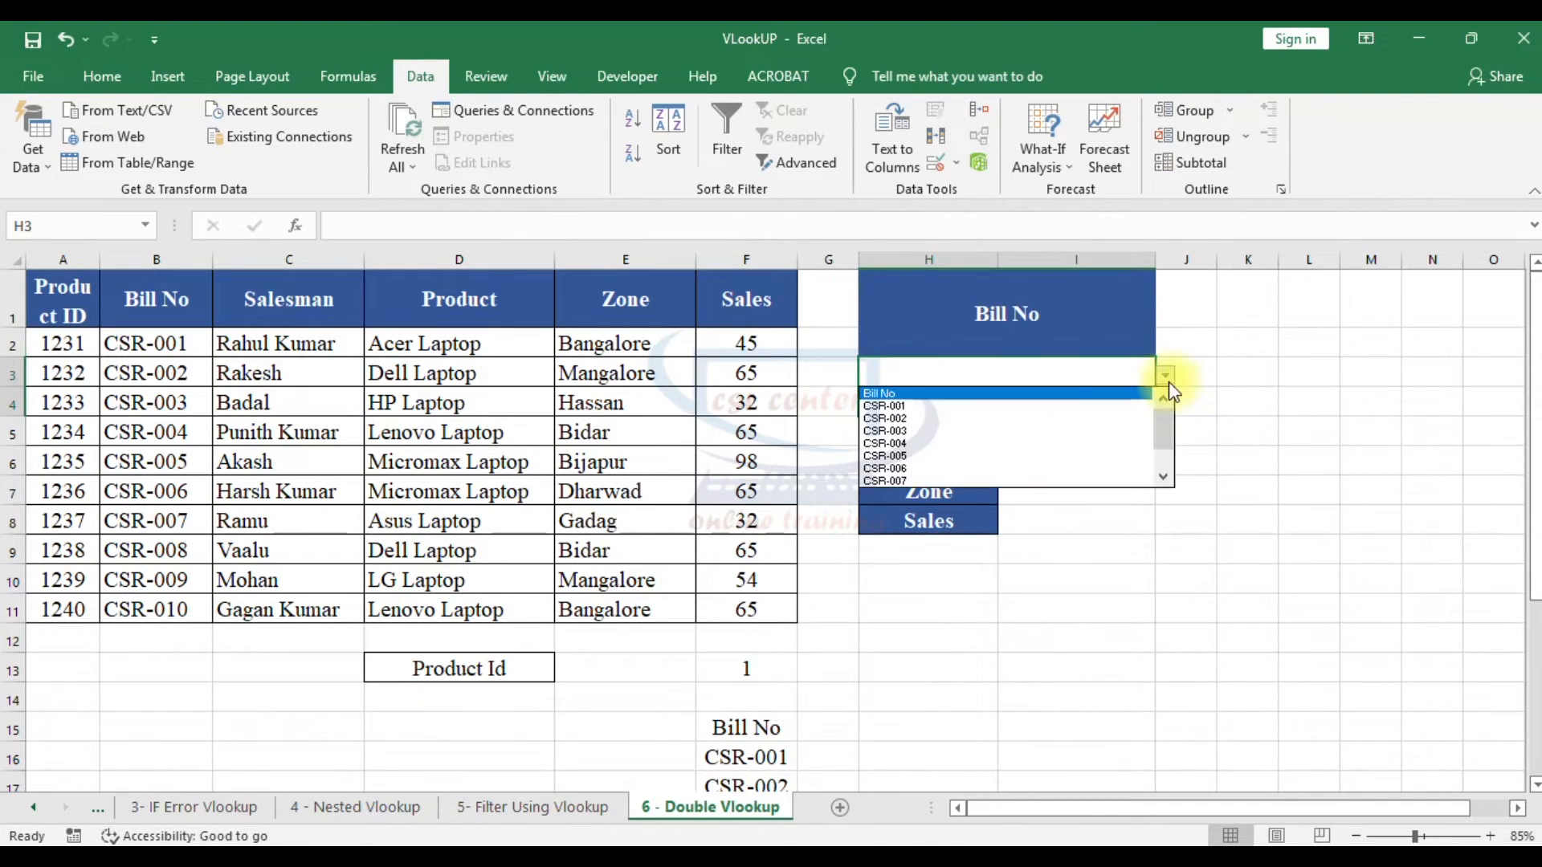
{"action": "left_click", "coordinate": [908, 453]}
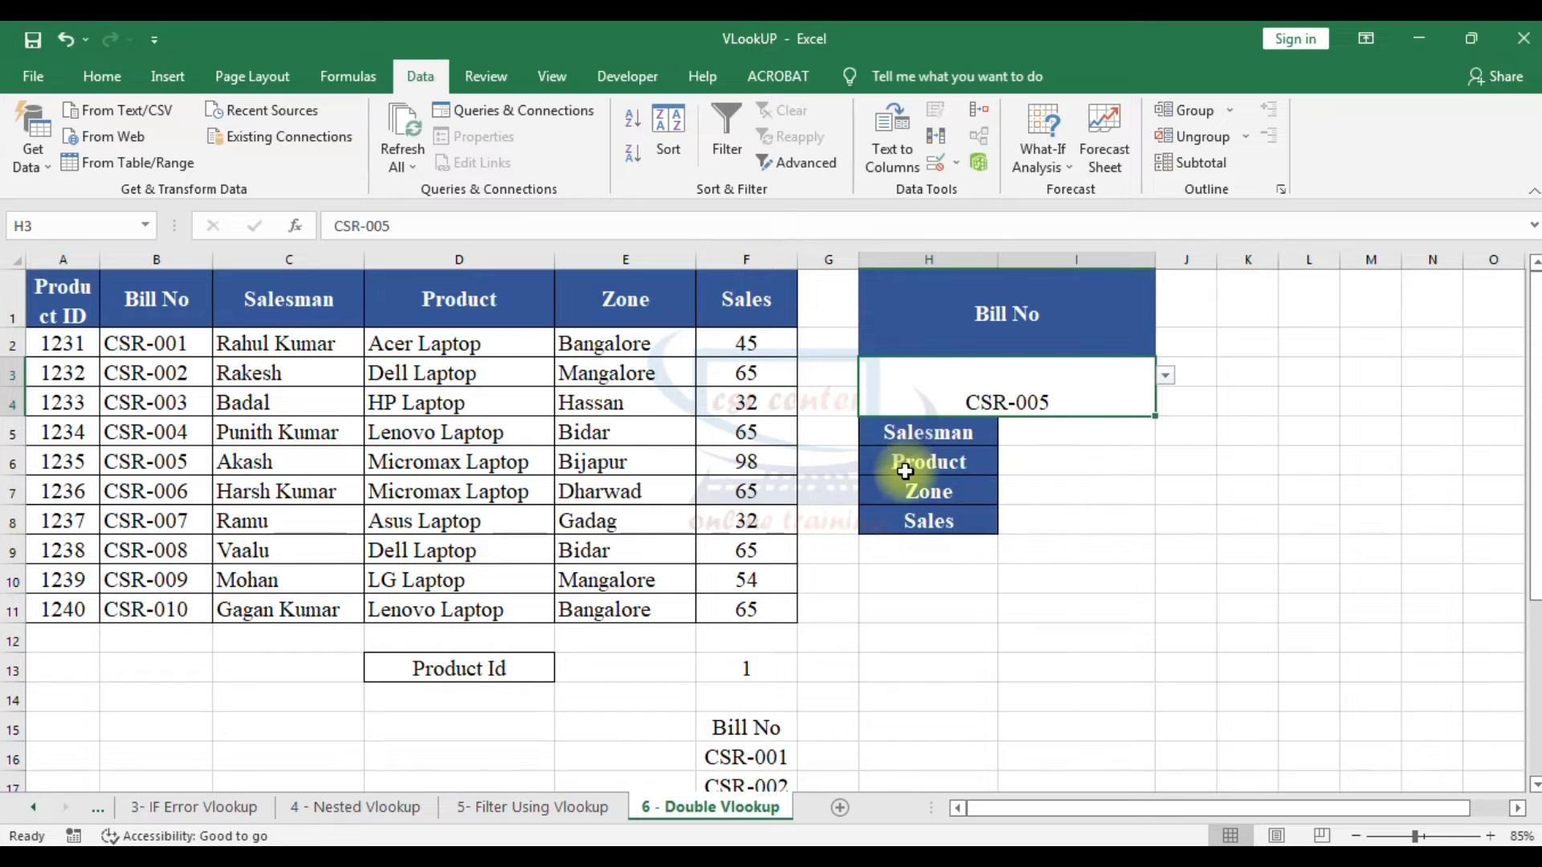
Step: Look through the bill number entries in the validation list of H3 and close it without choosing another
{"action": "left_click", "coordinate": [1166, 376]}
{"action": "left_click_drag", "start_coordinate": [1161, 461], "coordinate": [1164, 416]}
{"action": "left_click", "coordinate": [1241, 510]}
{"action": "scroll", "coordinate": [738, 478], "scroll_direction": "down", "scroll_amount": 2}
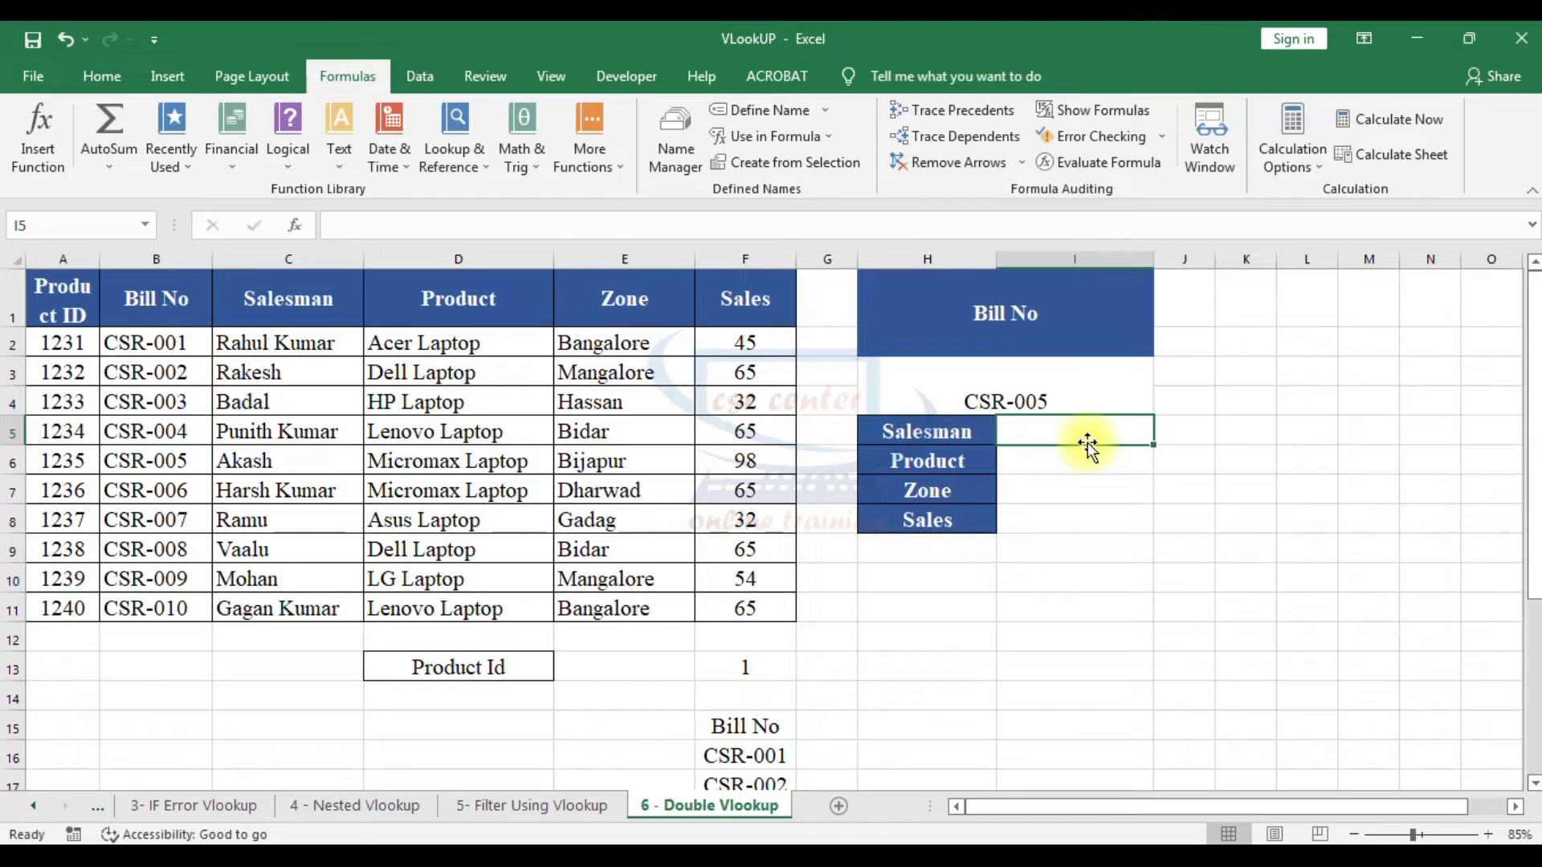
Step: Clear the contents of the helper range D12:G25 below the sales table
{"action": "left_click", "coordinate": [1088, 399]}
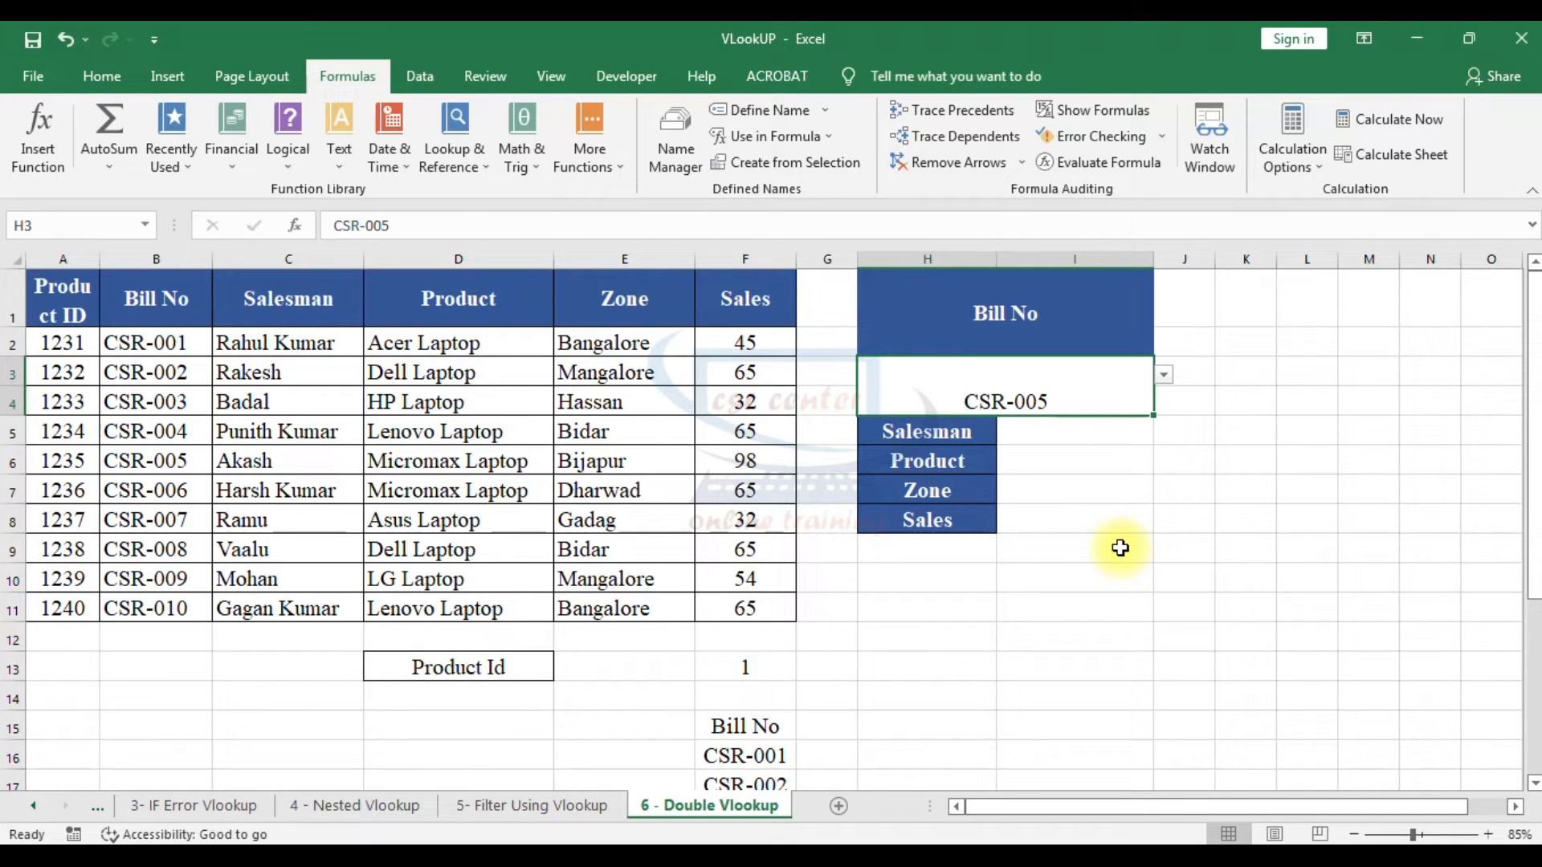
{"action": "scroll", "coordinate": [1121, 548], "scroll_direction": "down", "scroll_amount": 3}
{"action": "left_click_drag", "start_coordinate": [458, 344], "coordinate": [799, 715]}
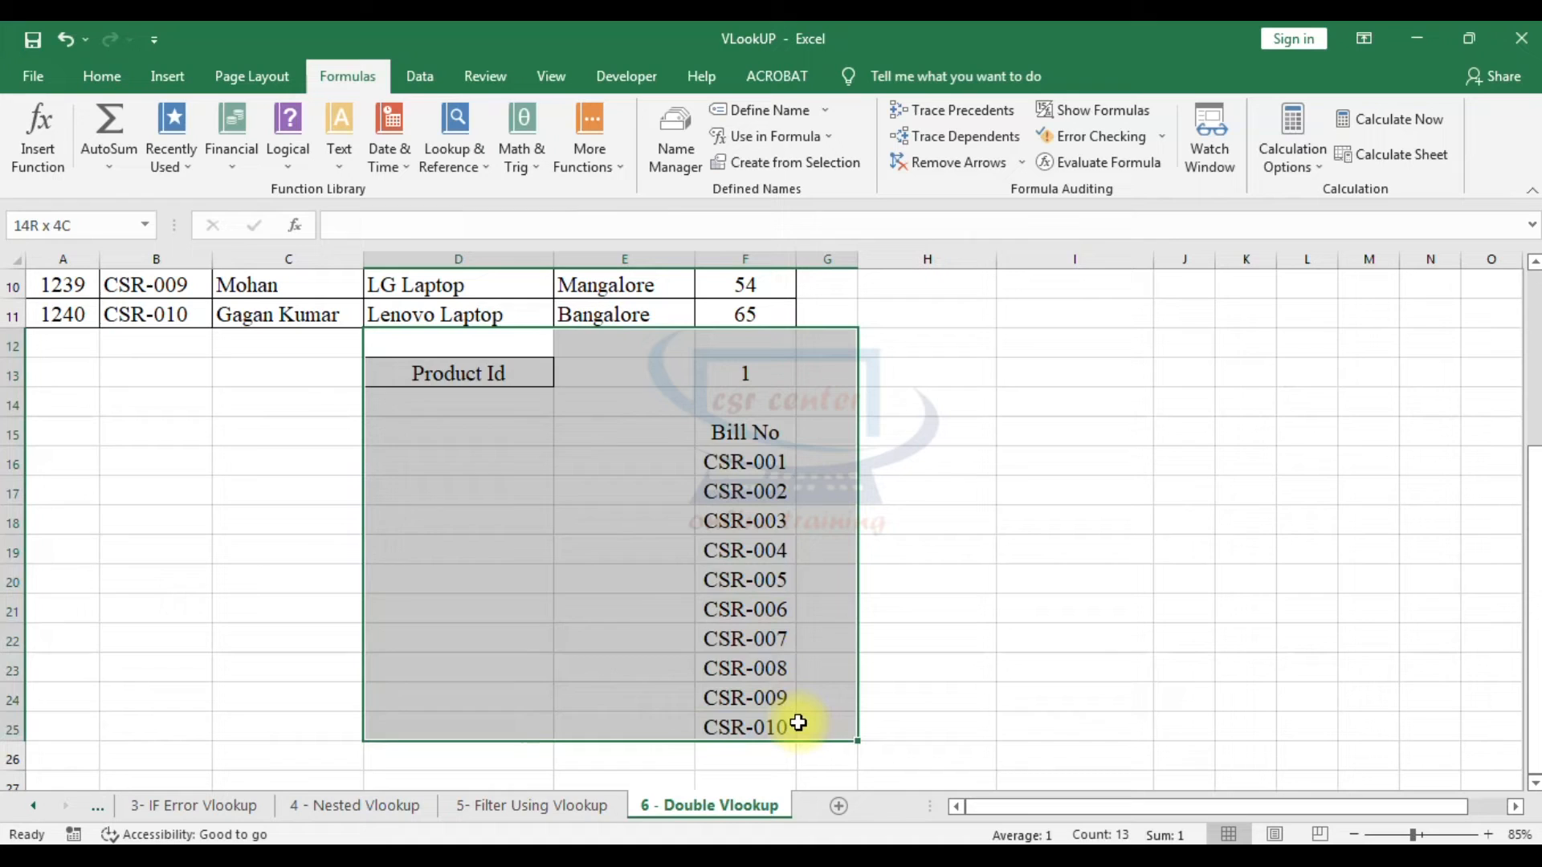
{"action": "key", "text": "Delete"}
{"action": "scroll", "coordinate": [1123, 518], "scroll_direction": "up", "scroll_amount": 3}
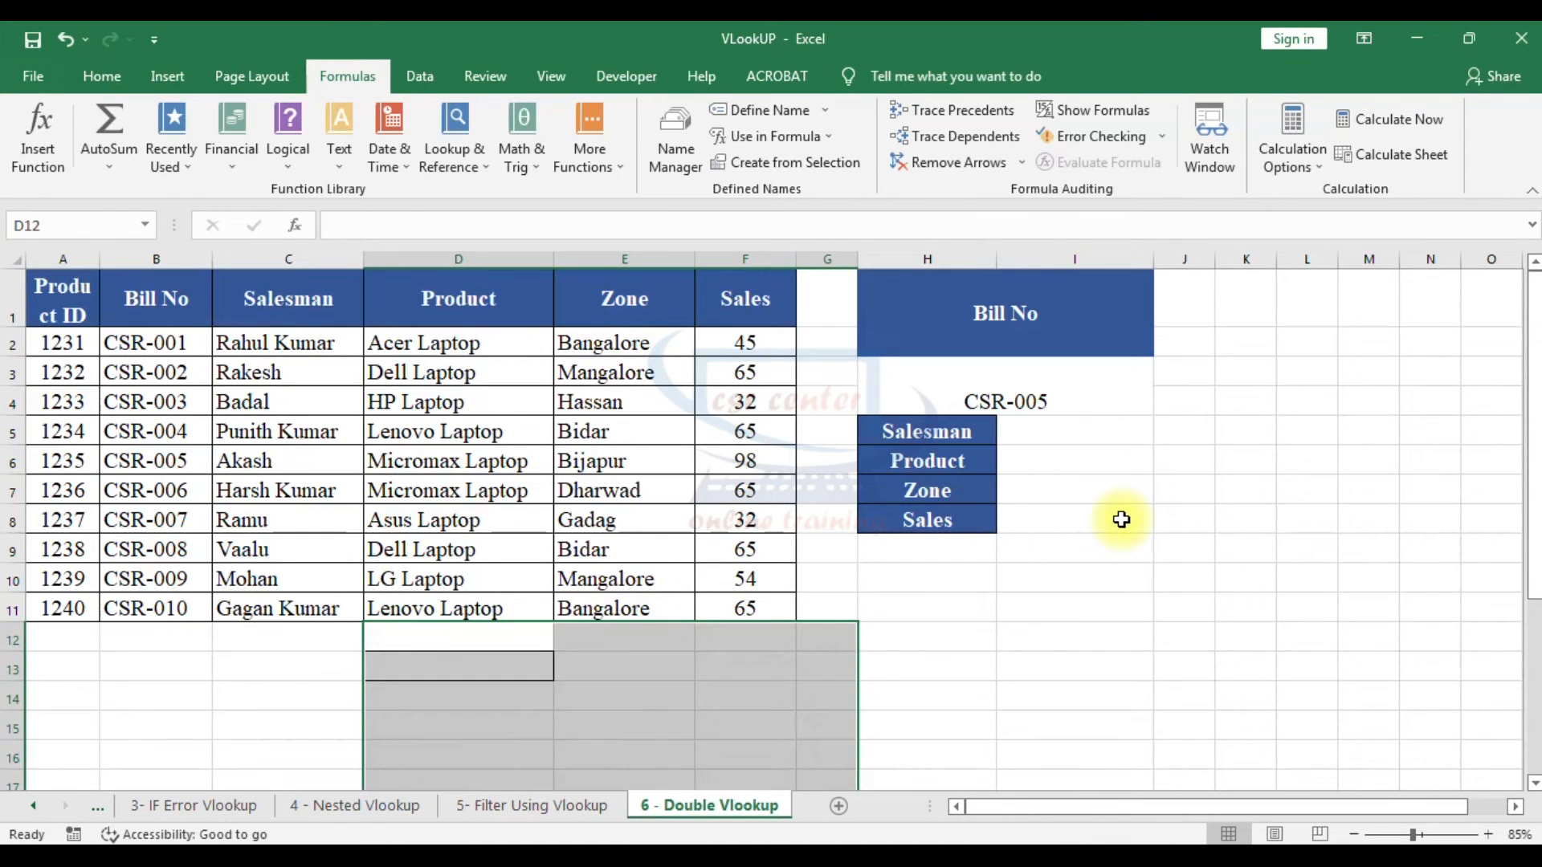
{"action": "left_click", "coordinate": [1081, 514]}
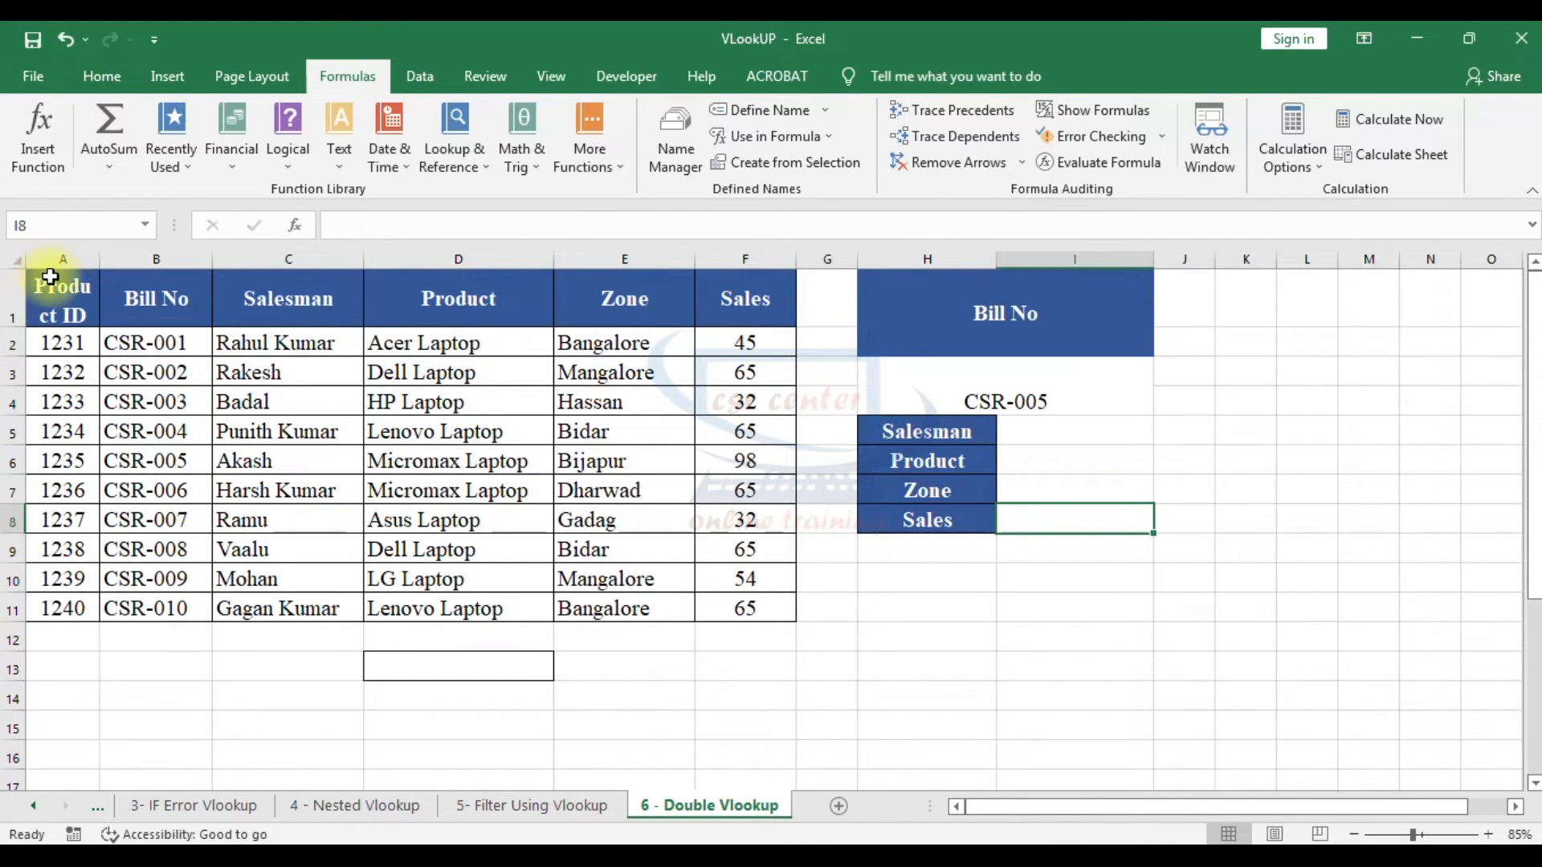
Step: Name the whole table range A1:F11, from Product ID to Sales, as list5
{"action": "left_click_drag", "start_coordinate": [45, 294], "coordinate": [709, 609]}
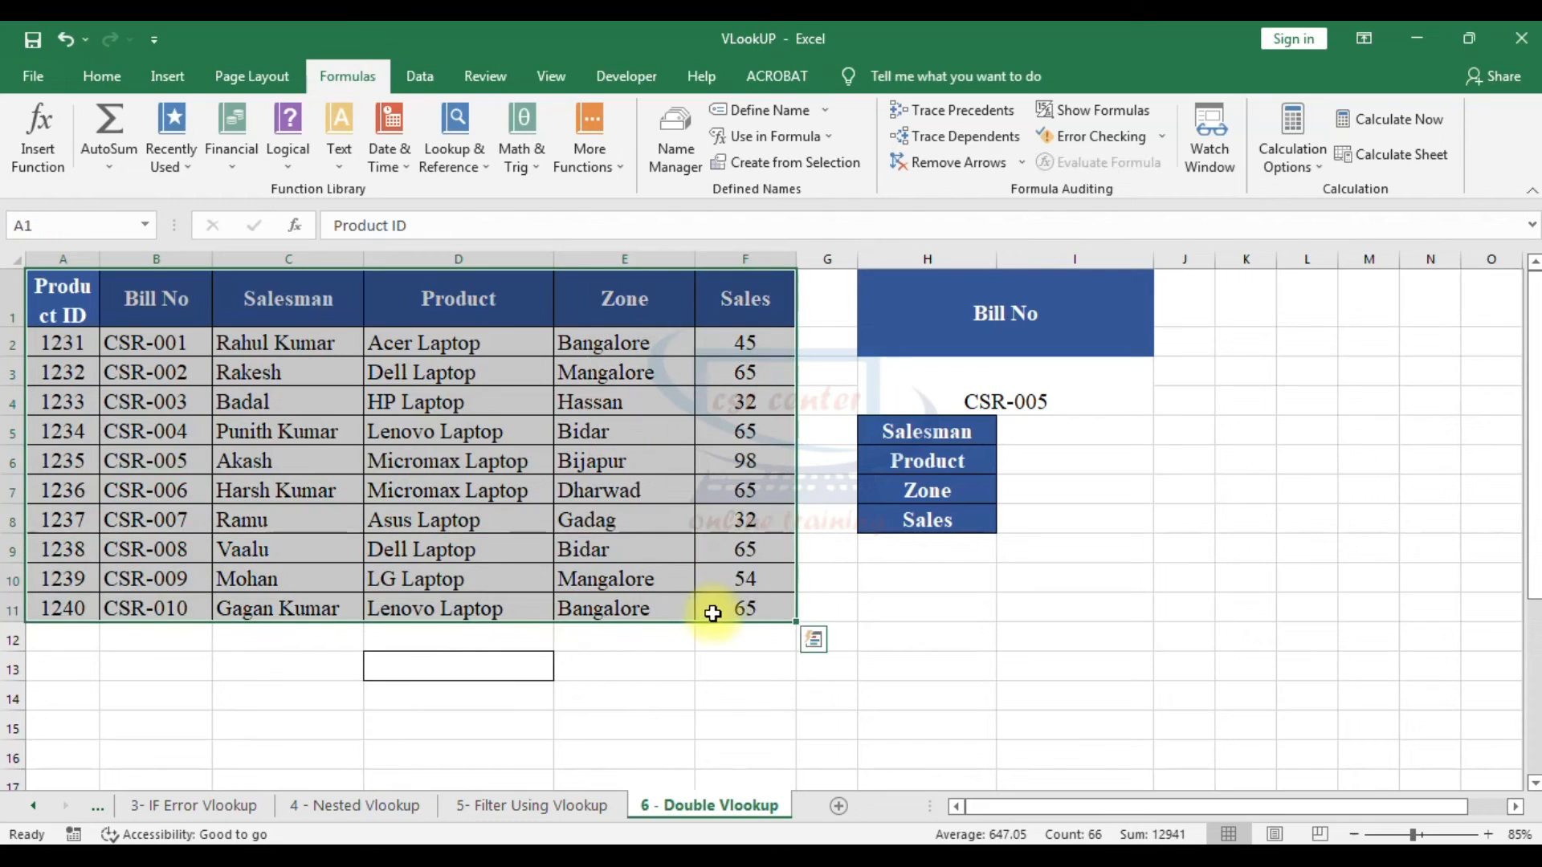
{"action": "left_click", "coordinate": [80, 222]}
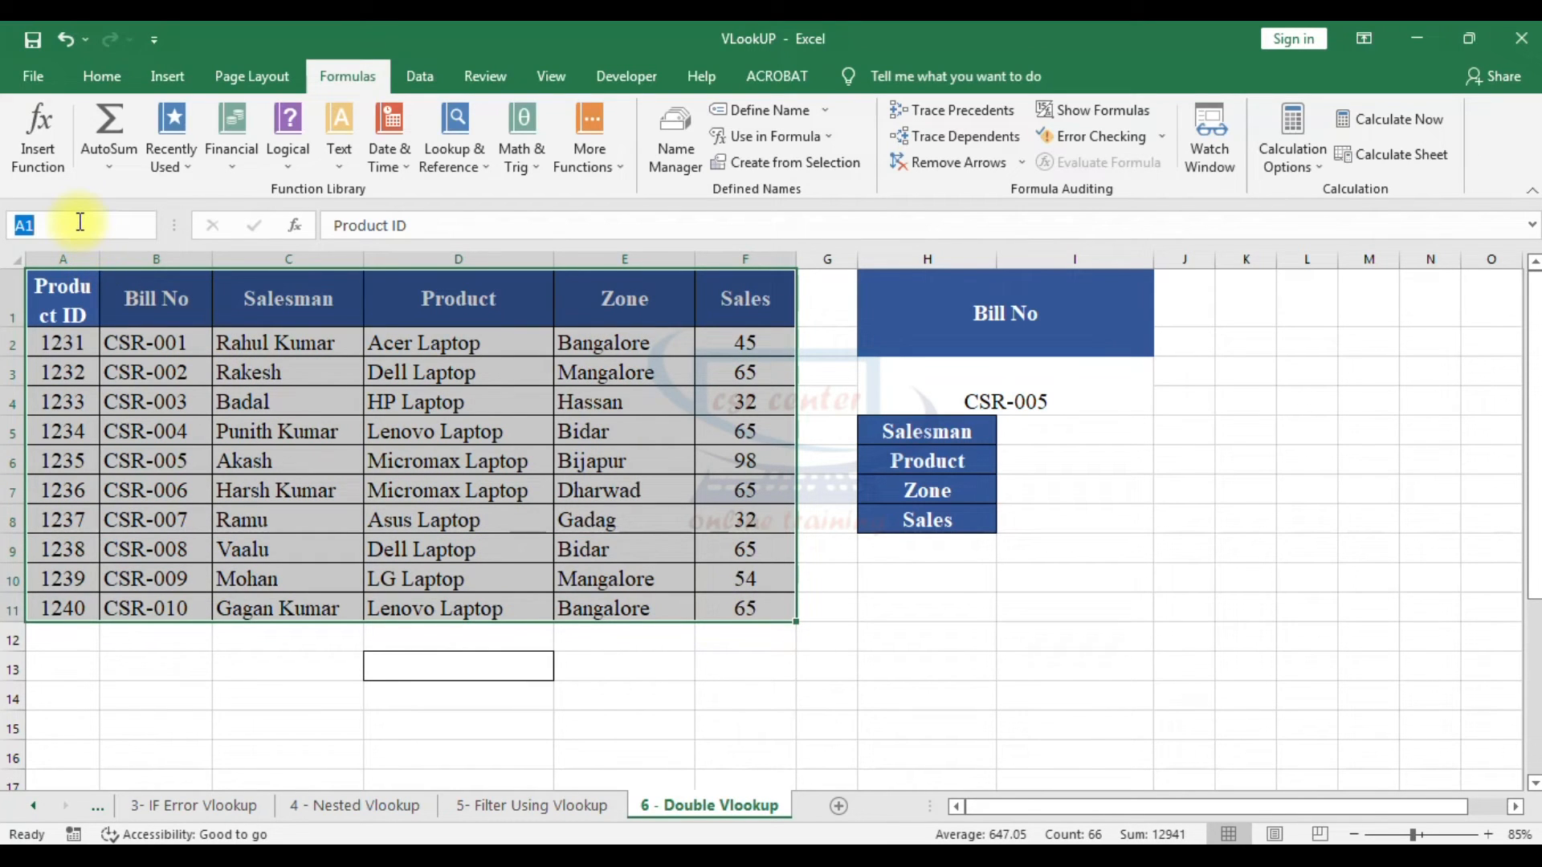
{"action": "type", "text": "list5"}
{"action": "key", "text": "Return"}
{"action": "left_click", "coordinate": [153, 522]}
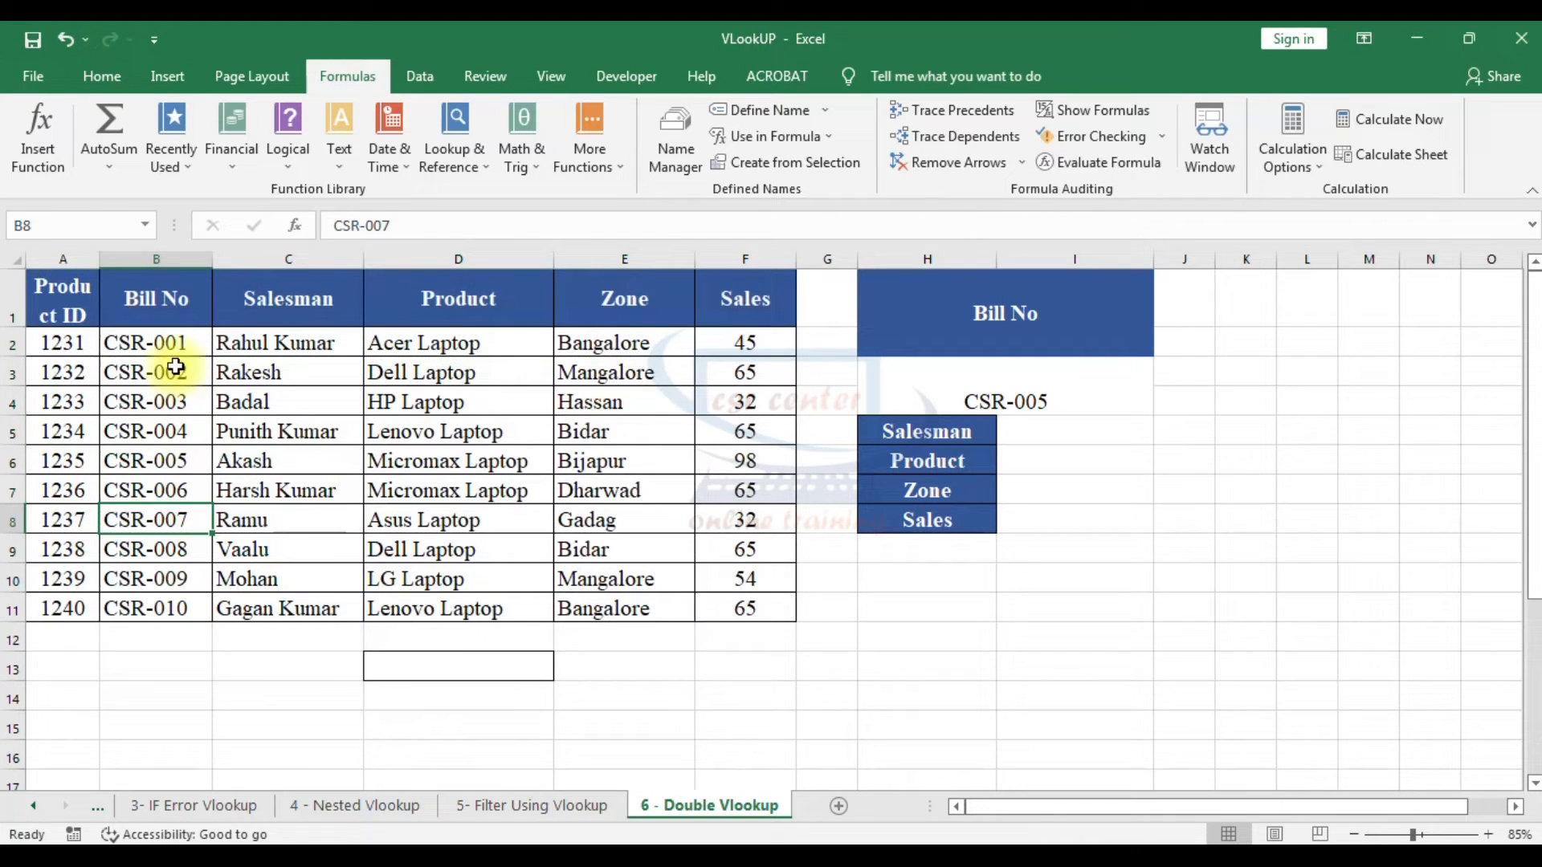
Step: Name the table range B1:F11, from Bill No to Sales, as list6
{"action": "left_click_drag", "start_coordinate": [140, 289], "coordinate": [777, 615]}
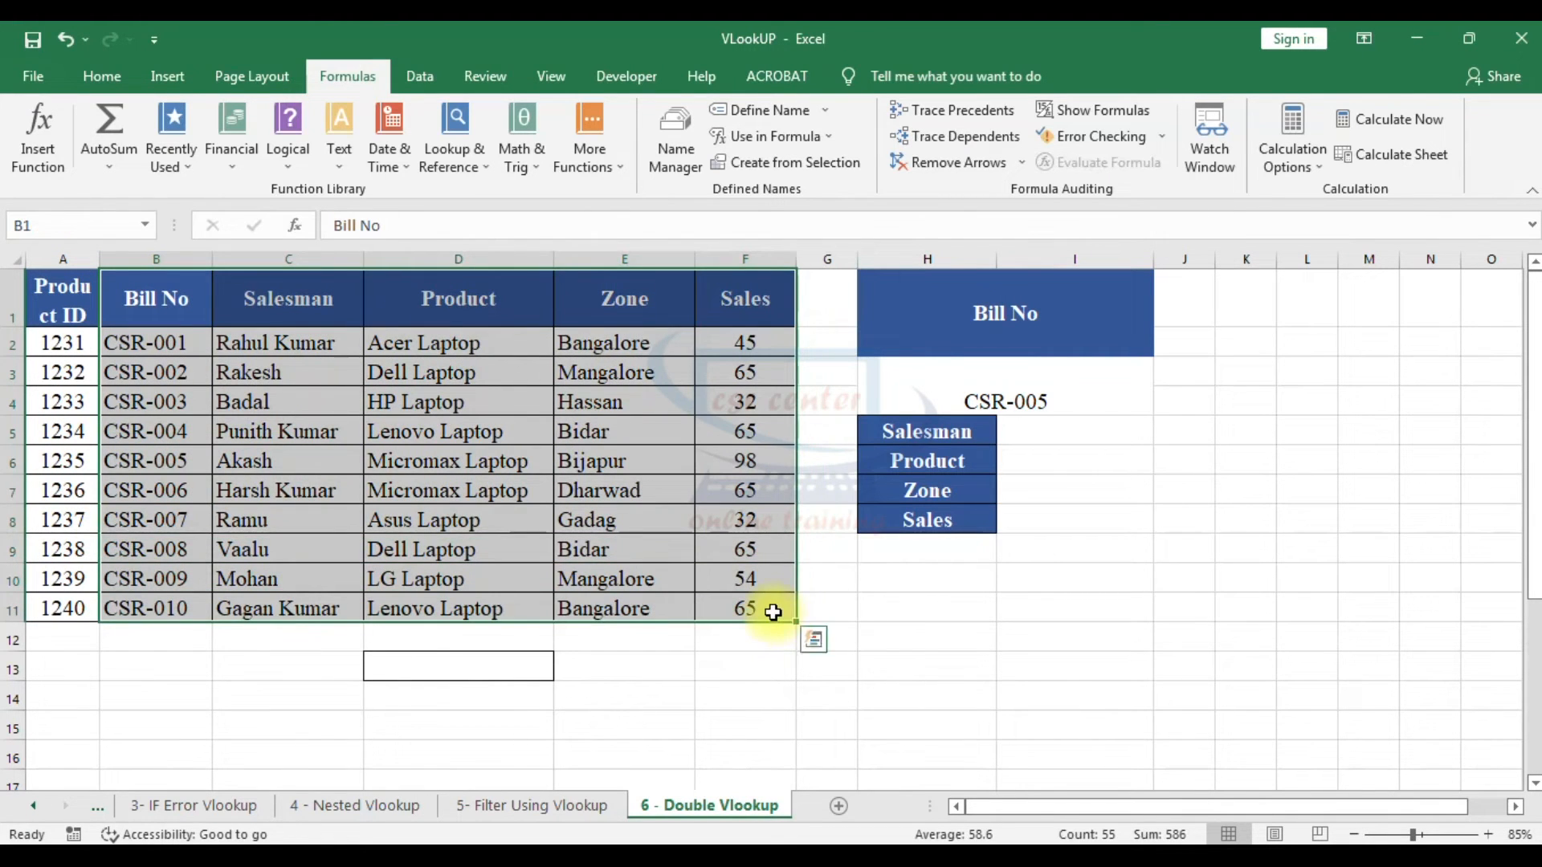
{"action": "left_click", "coordinate": [144, 226]}
{"action": "type", "text": "l"}
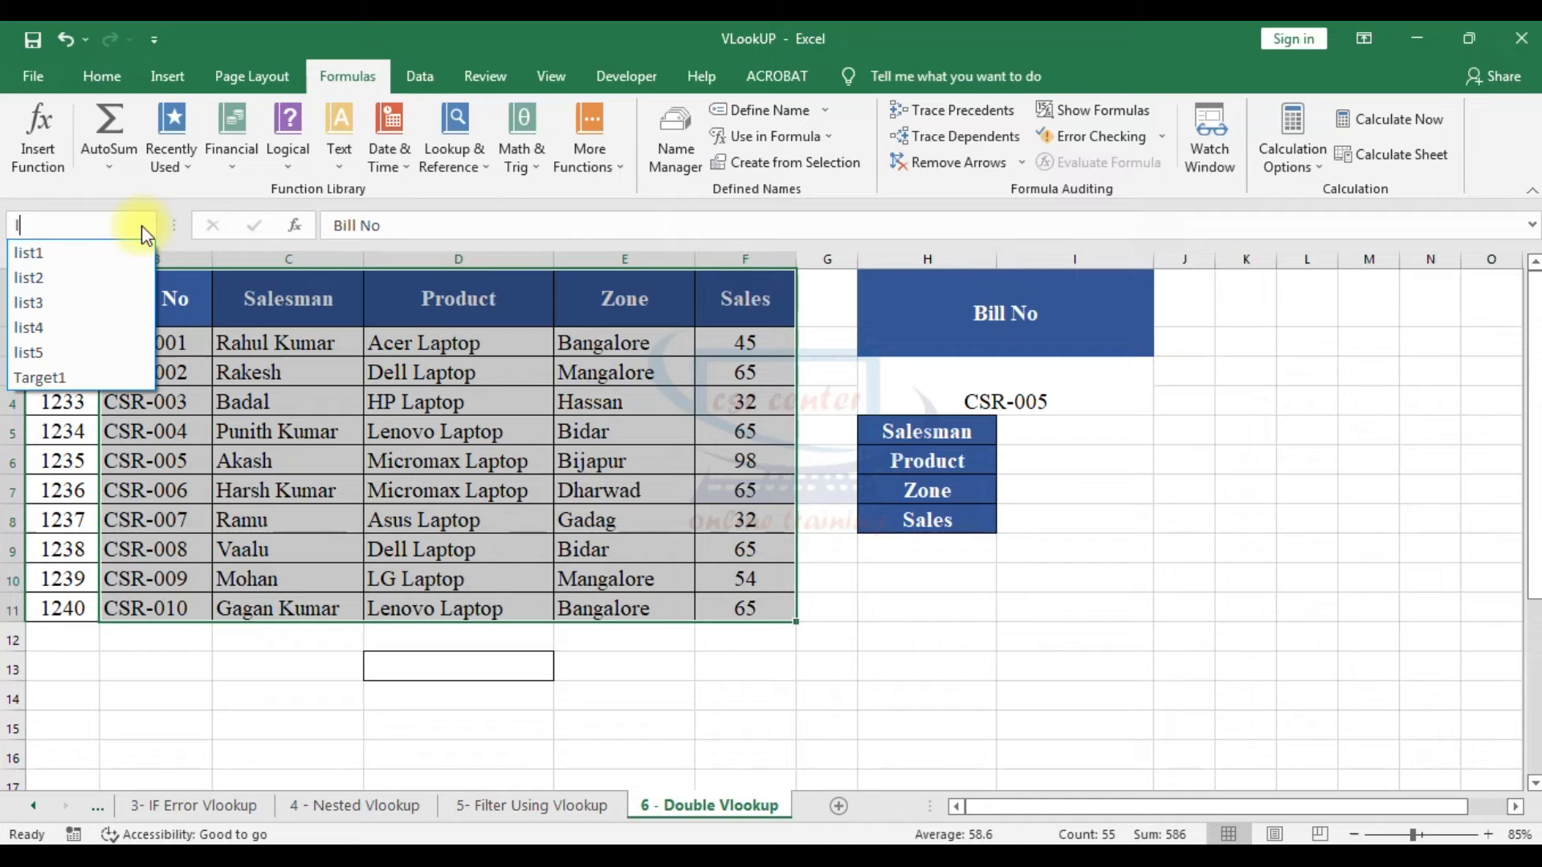
{"action": "type", "text": "ist6"}
{"action": "key", "text": "Return"}
{"action": "left_click", "coordinate": [261, 488]}
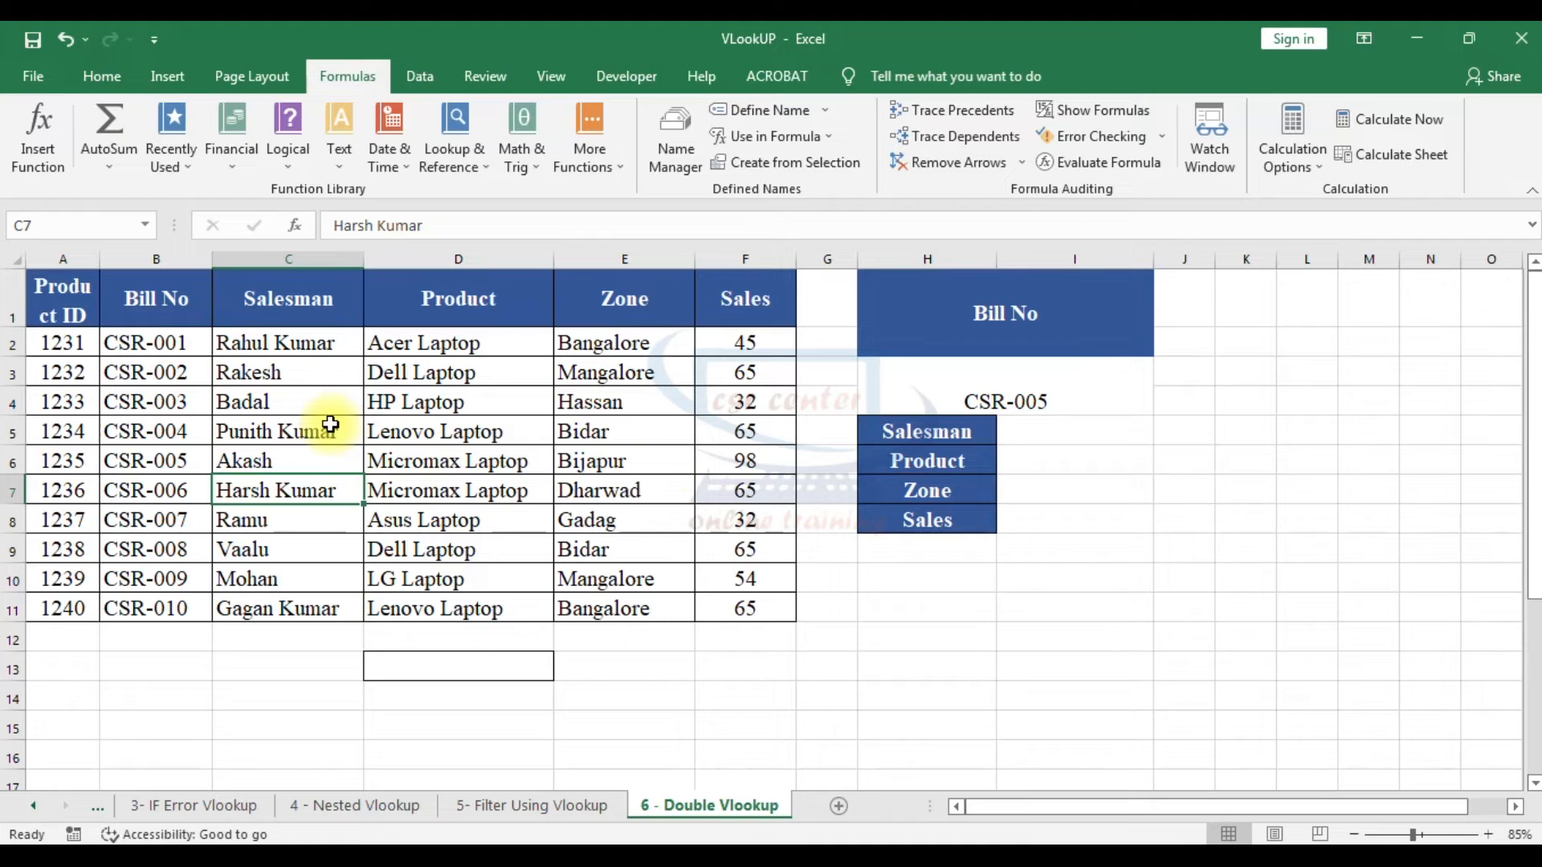
Step: Choose Product ID in the H1 list and pick 1231 in the H3 list
{"action": "left_click", "coordinate": [1088, 321]}
{"action": "left_click", "coordinate": [1163, 319]}
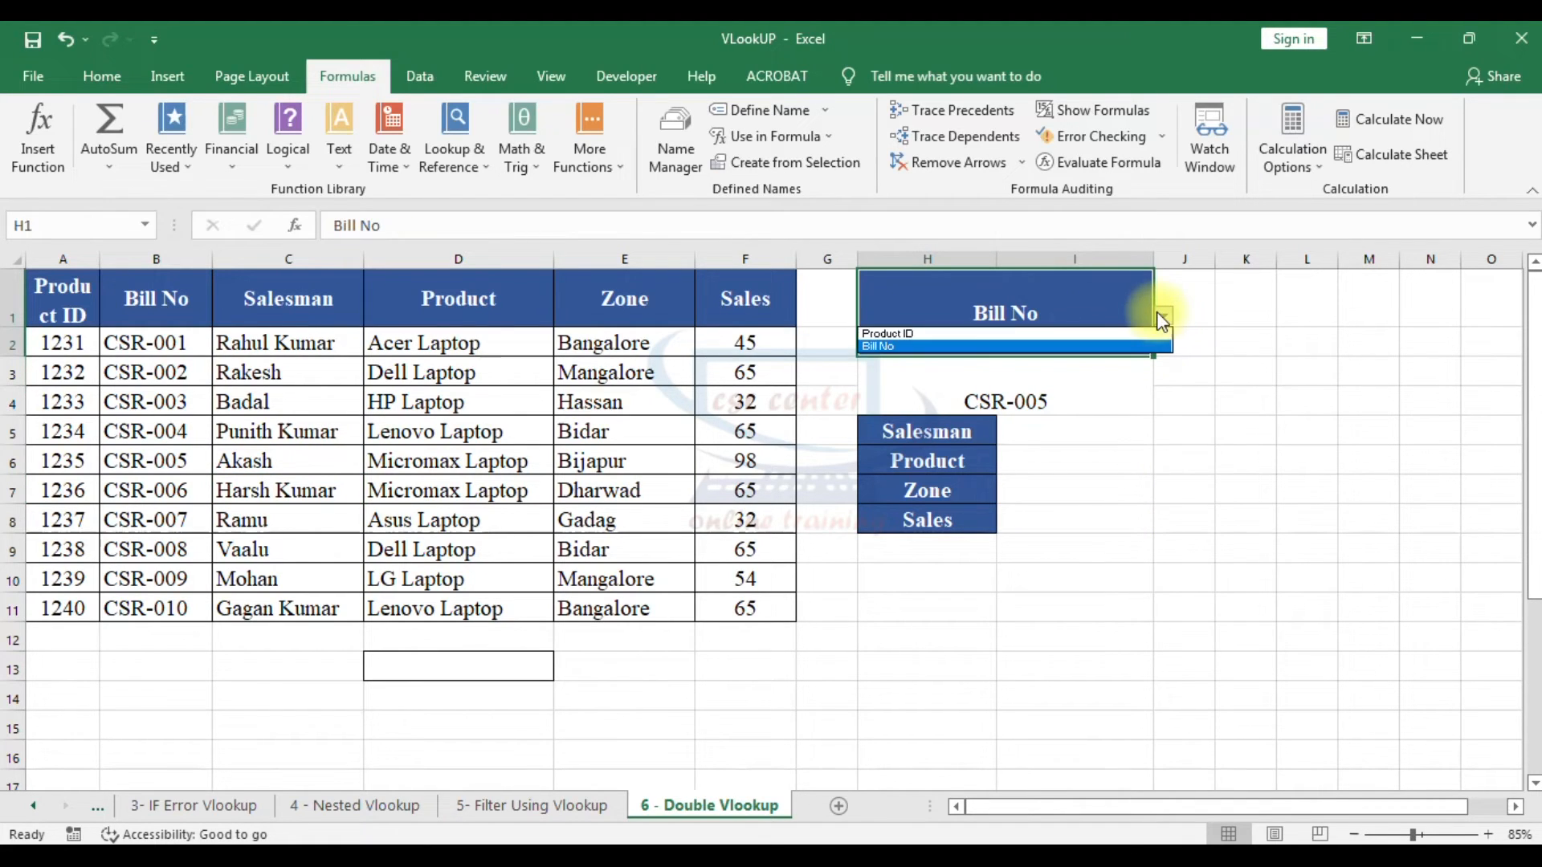
{"action": "left_click", "coordinate": [899, 334]}
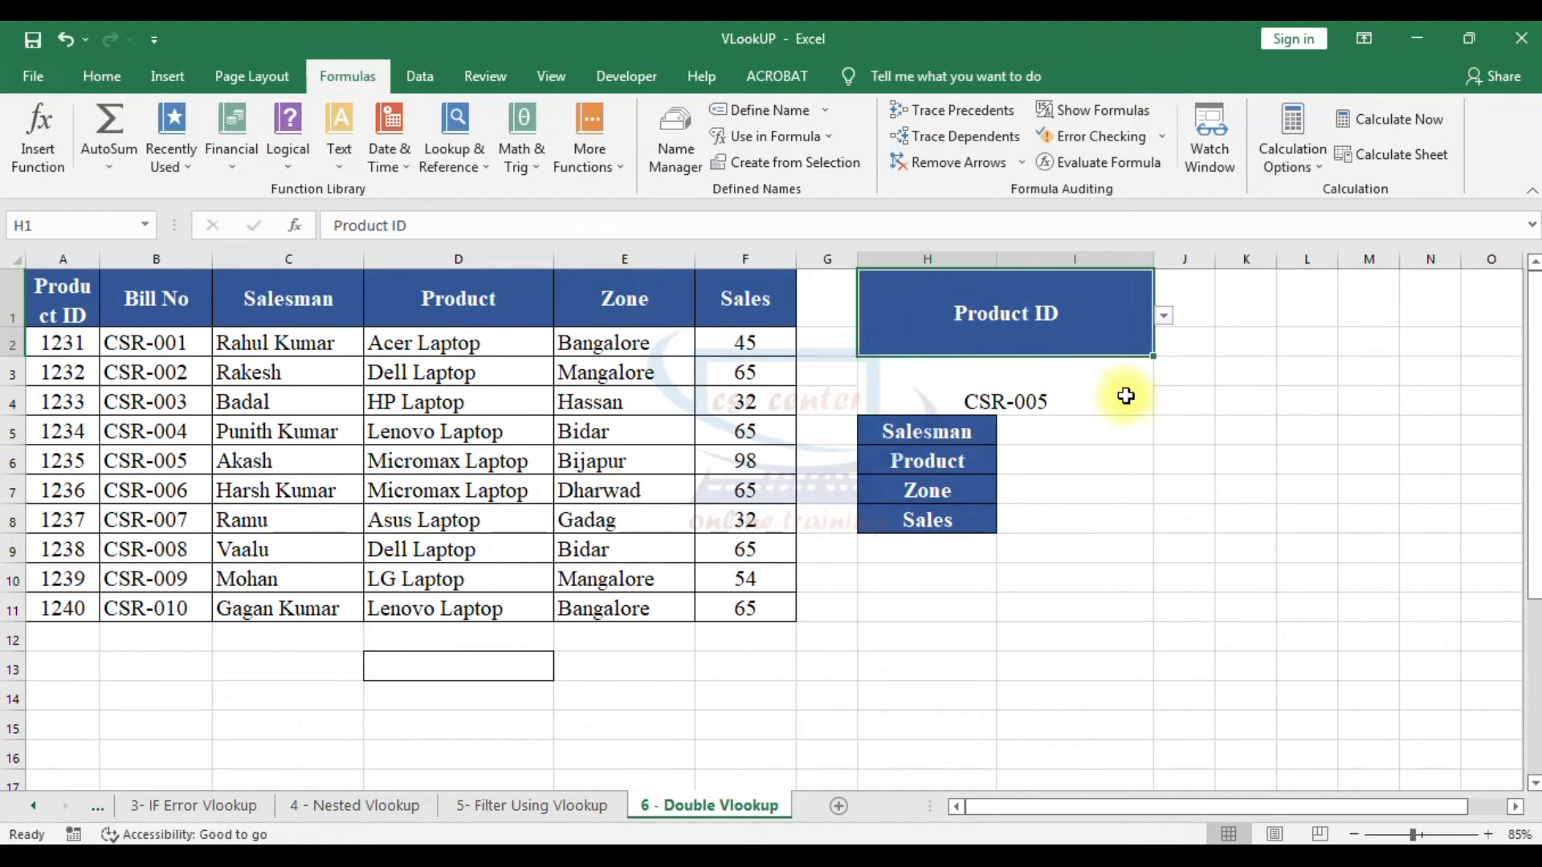
{"action": "left_click", "coordinate": [888, 399]}
Step: Start a VLOOKUP formula in the Salesman cell I5 with $H$3 as the absolute lookup value
{"action": "left_click", "coordinate": [1063, 432]}
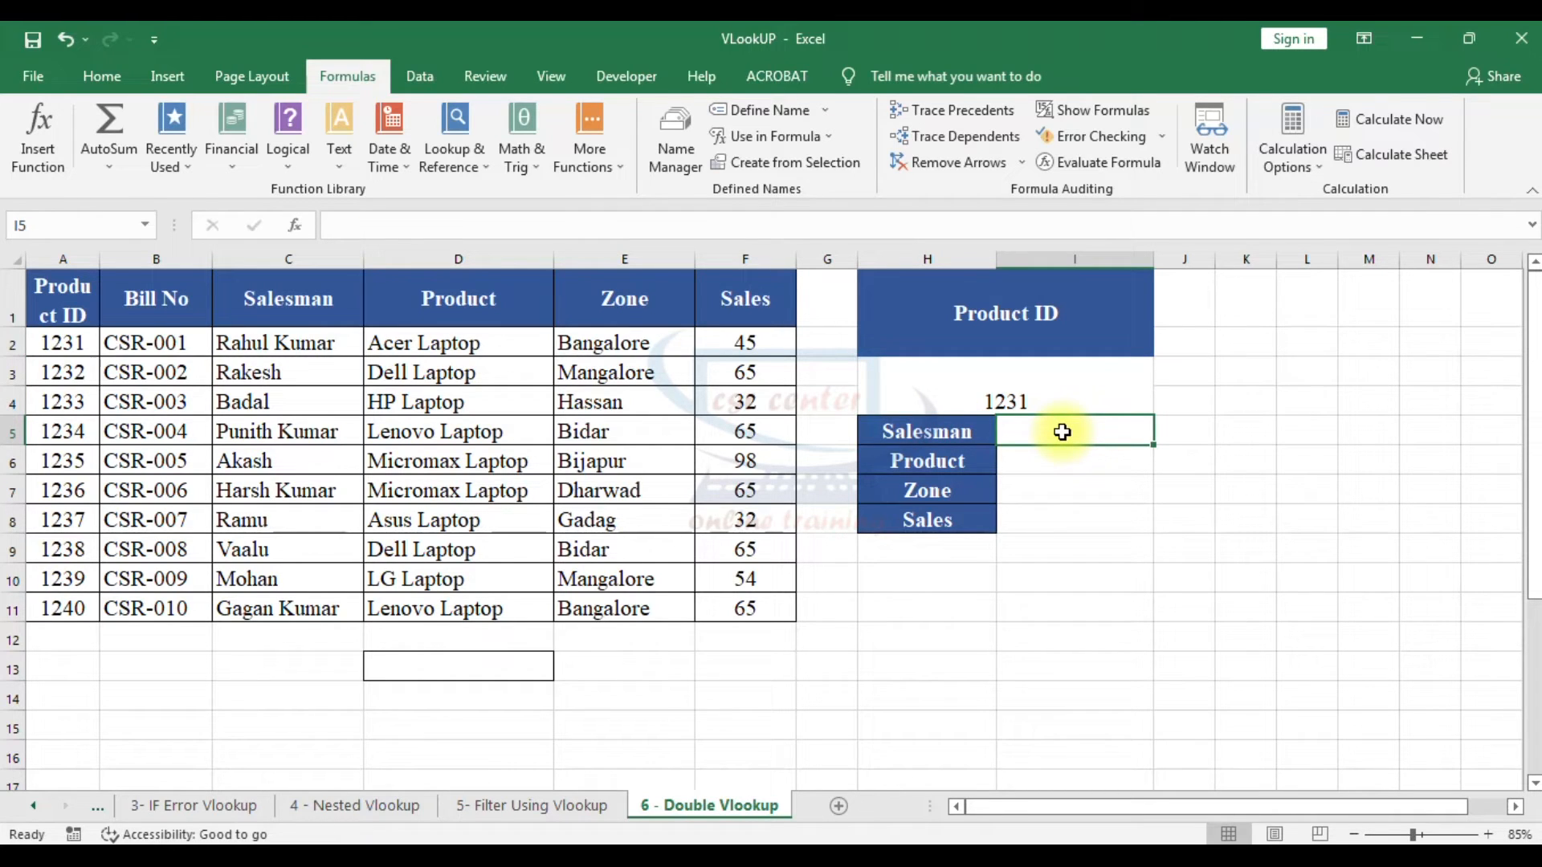
{"action": "type", "text": "=vl"}
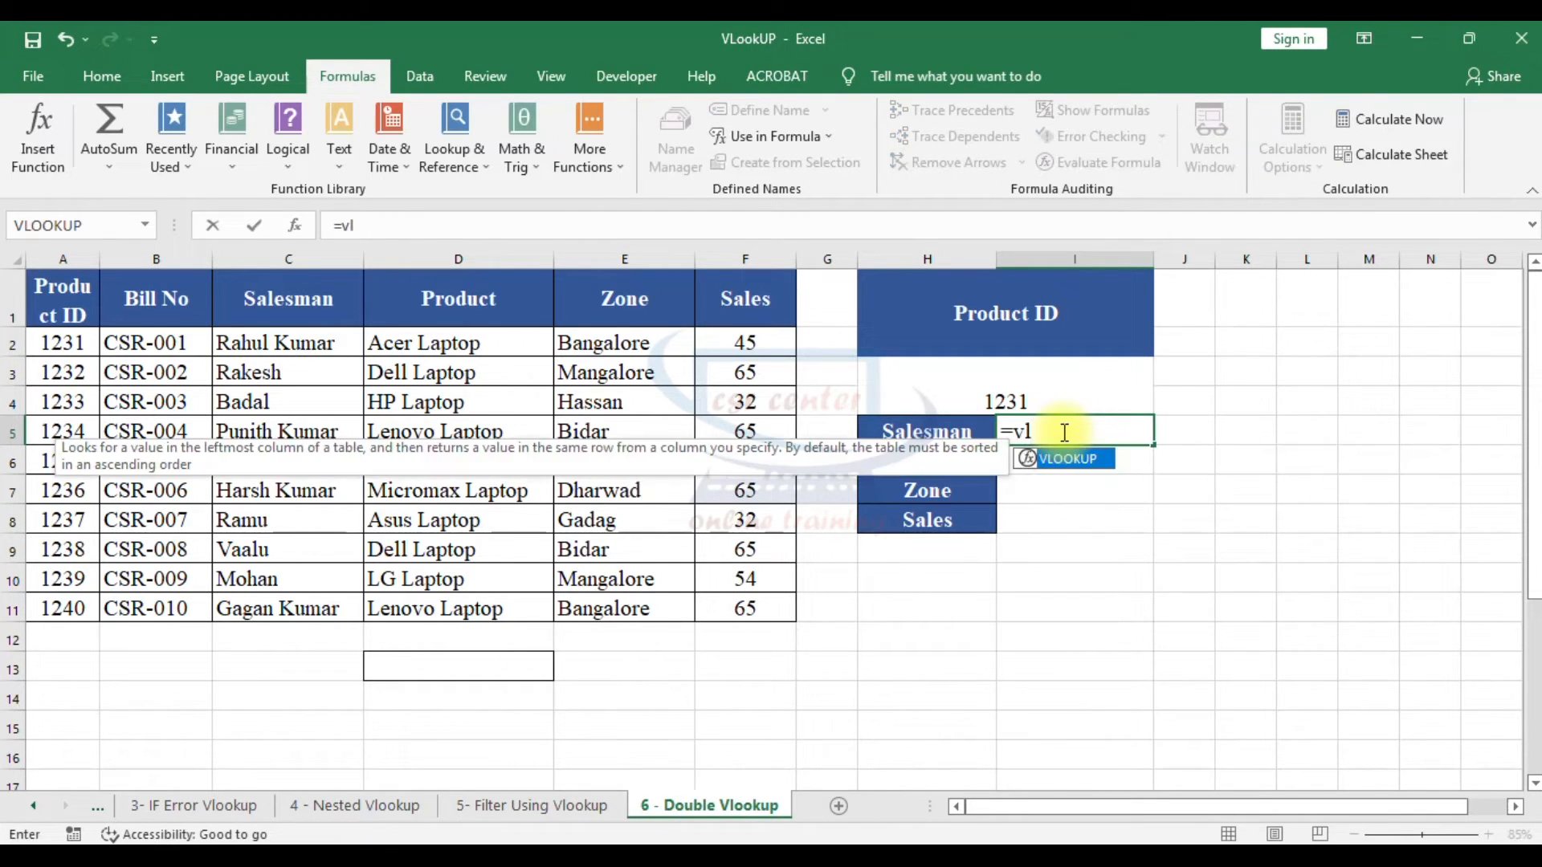
{"action": "key", "text": "Tab"}
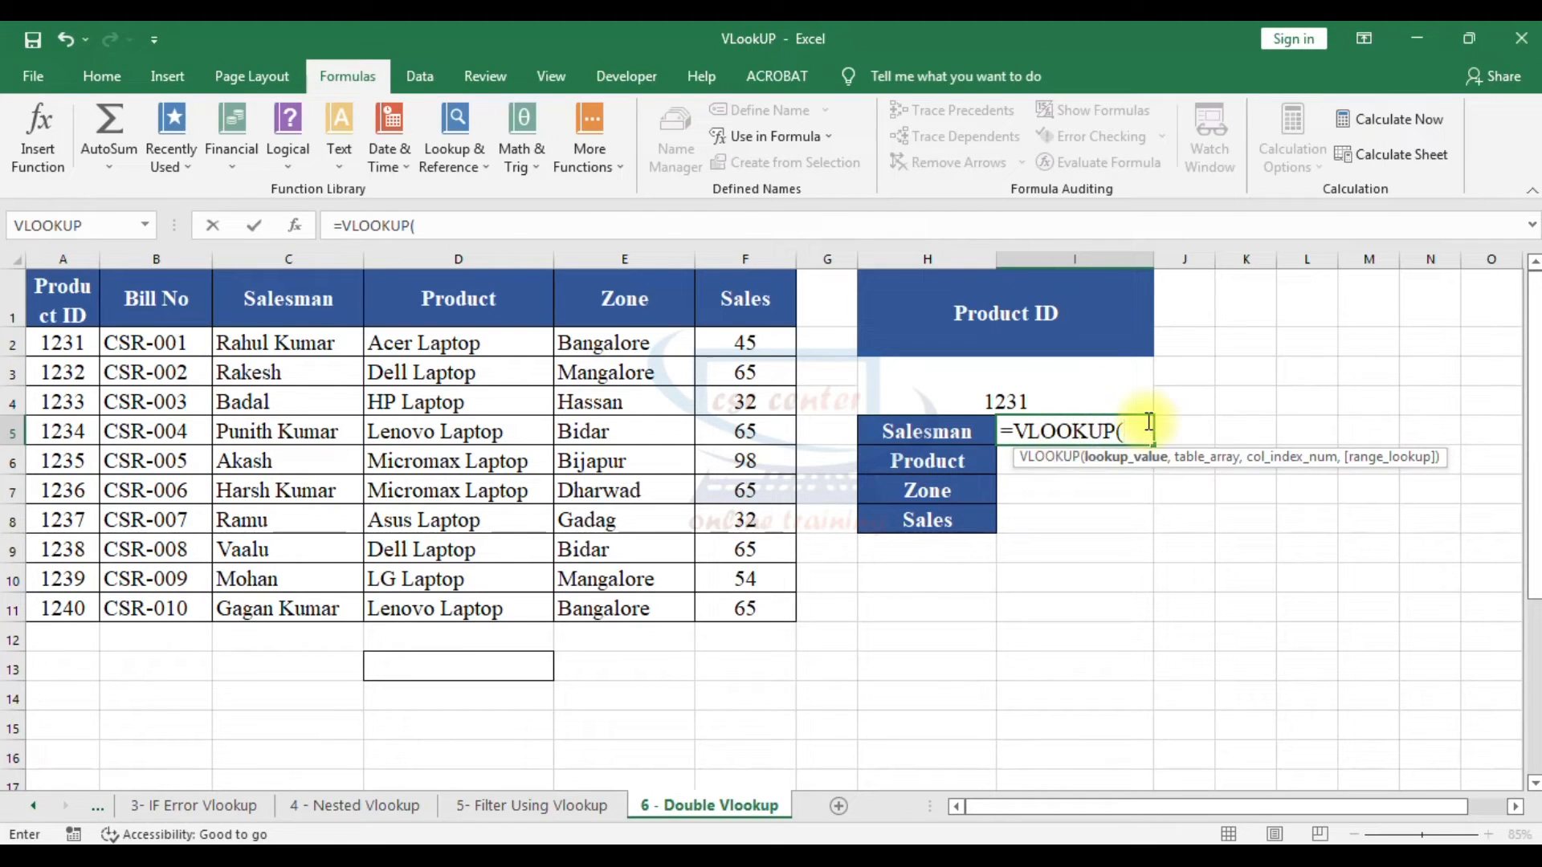
{"action": "left_click", "coordinate": [1094, 393]}
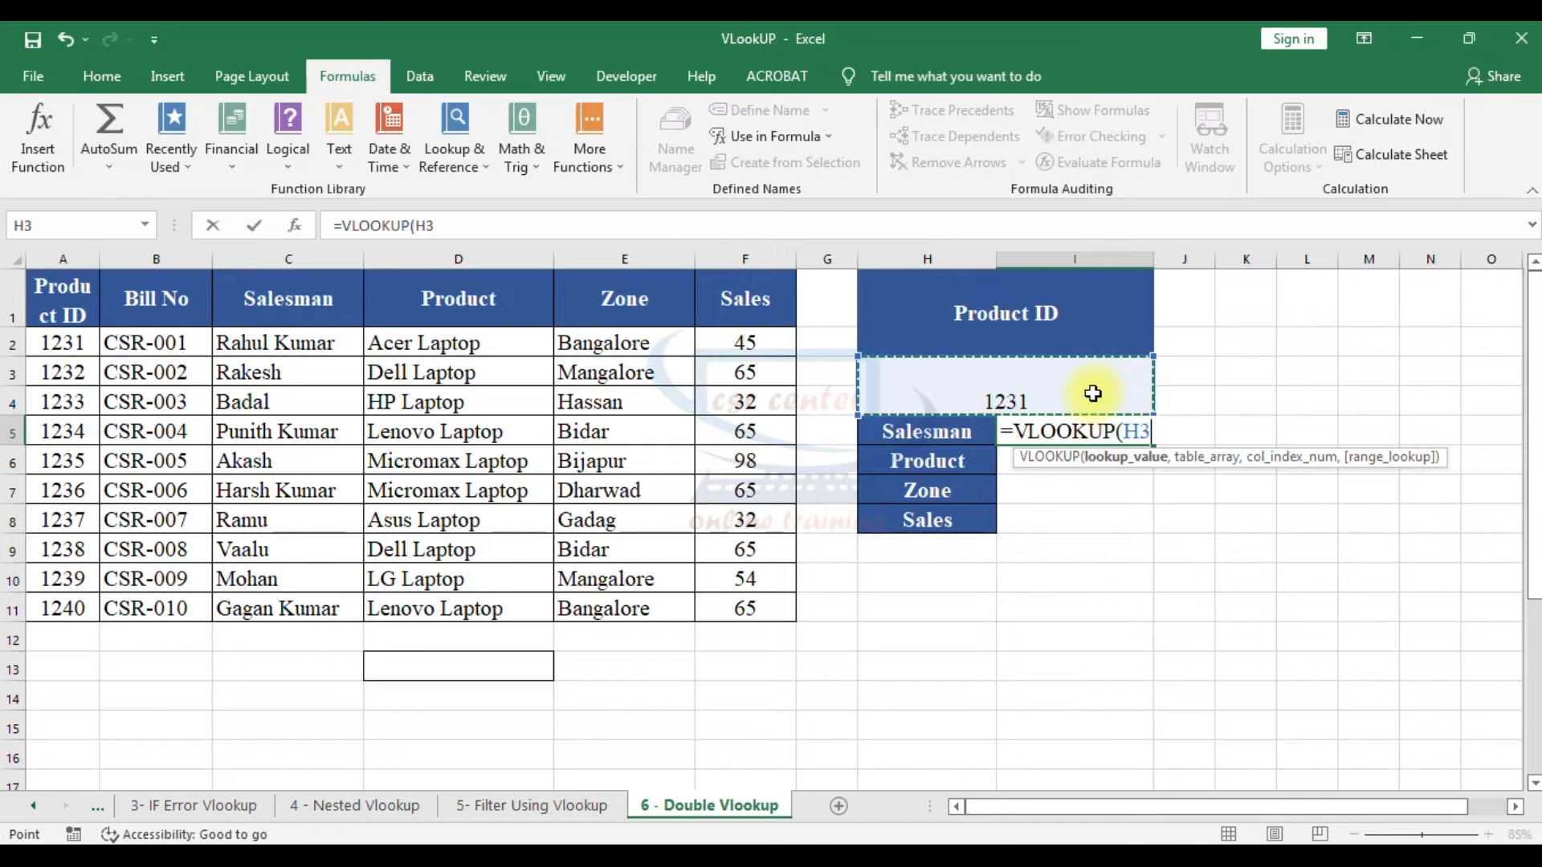
{"action": "key", "text": "F4"}
{"action": "type", "text": ","}
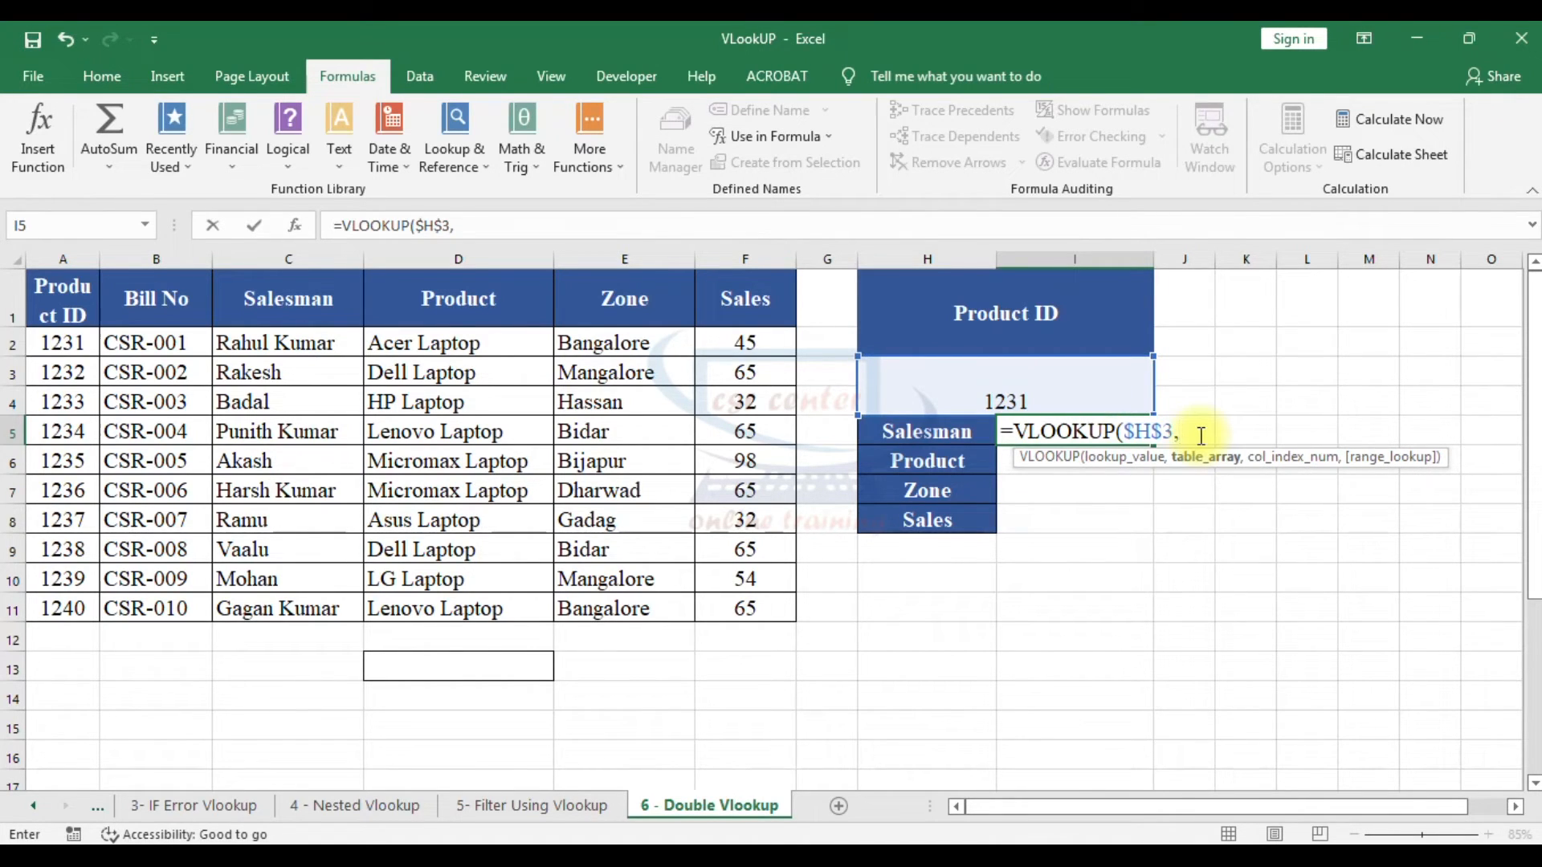
Step: Use the named range list5 as the table array of the VLOOKUP in I5
{"action": "type", "text": "l"}
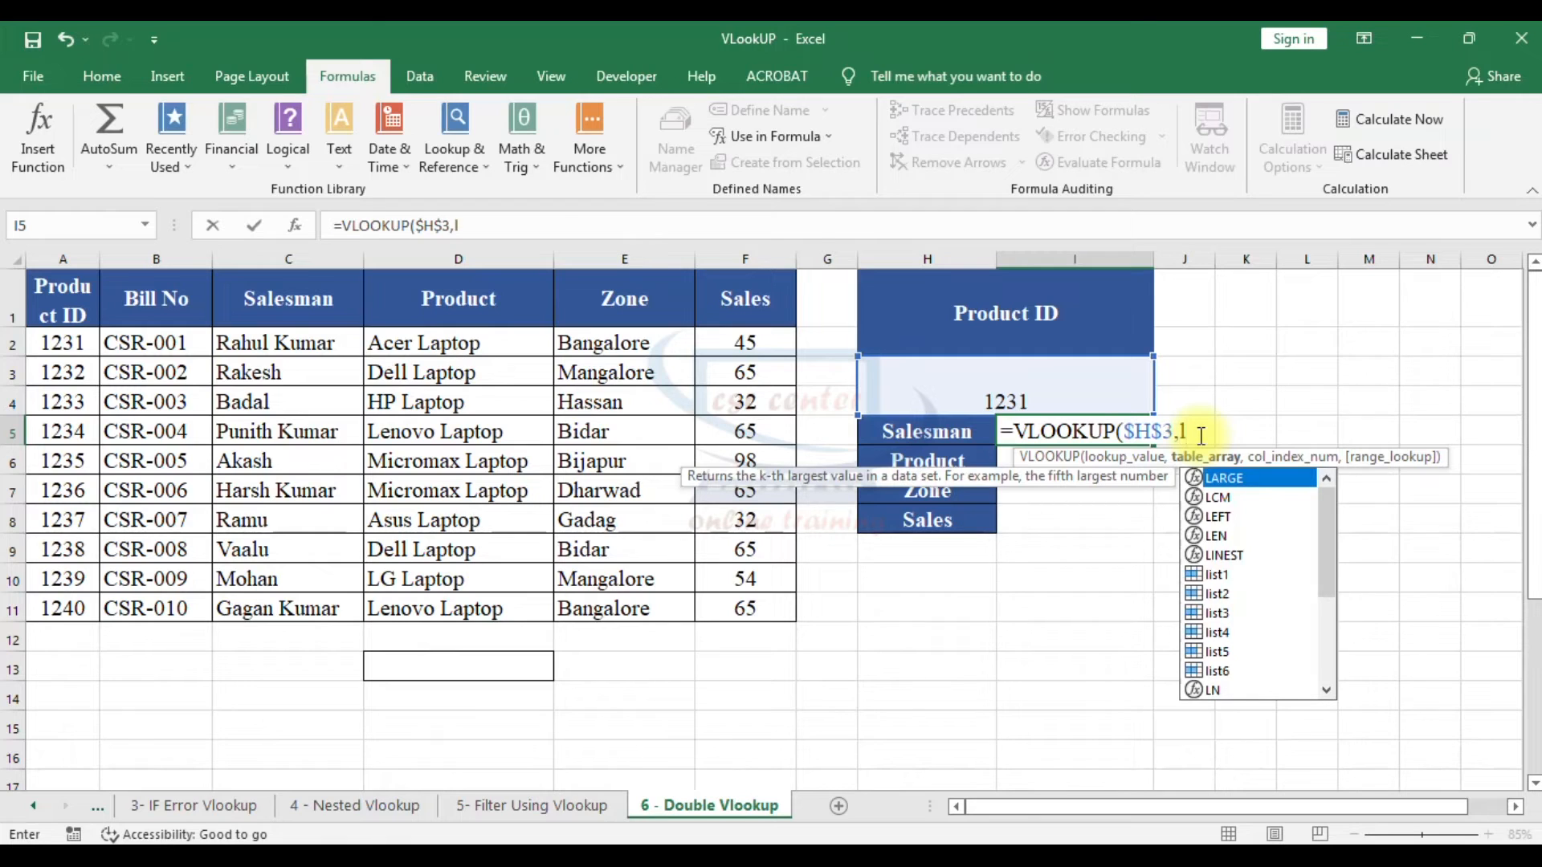
{"action": "type", "text": "is"}
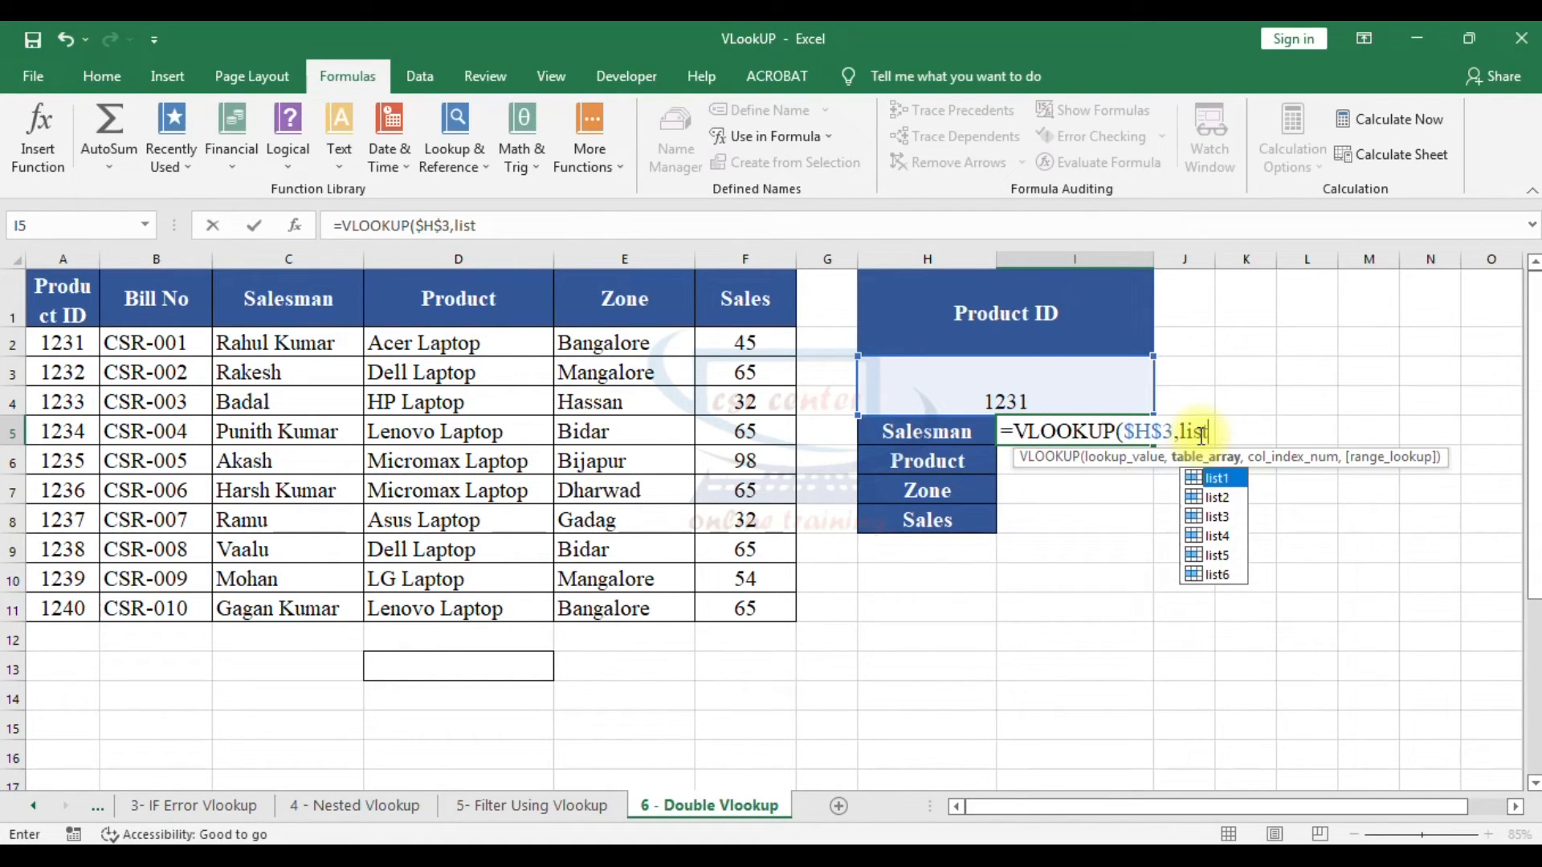
{"action": "type", "text": "t"}
{"action": "key", "text": "Down"}
{"action": "key", "text": "Down"}
{"action": "key", "text": "Down"}
{"action": "key", "text": "Down"}
{"action": "key", "text": "Tab"}
{"action": "type", "text": ","}
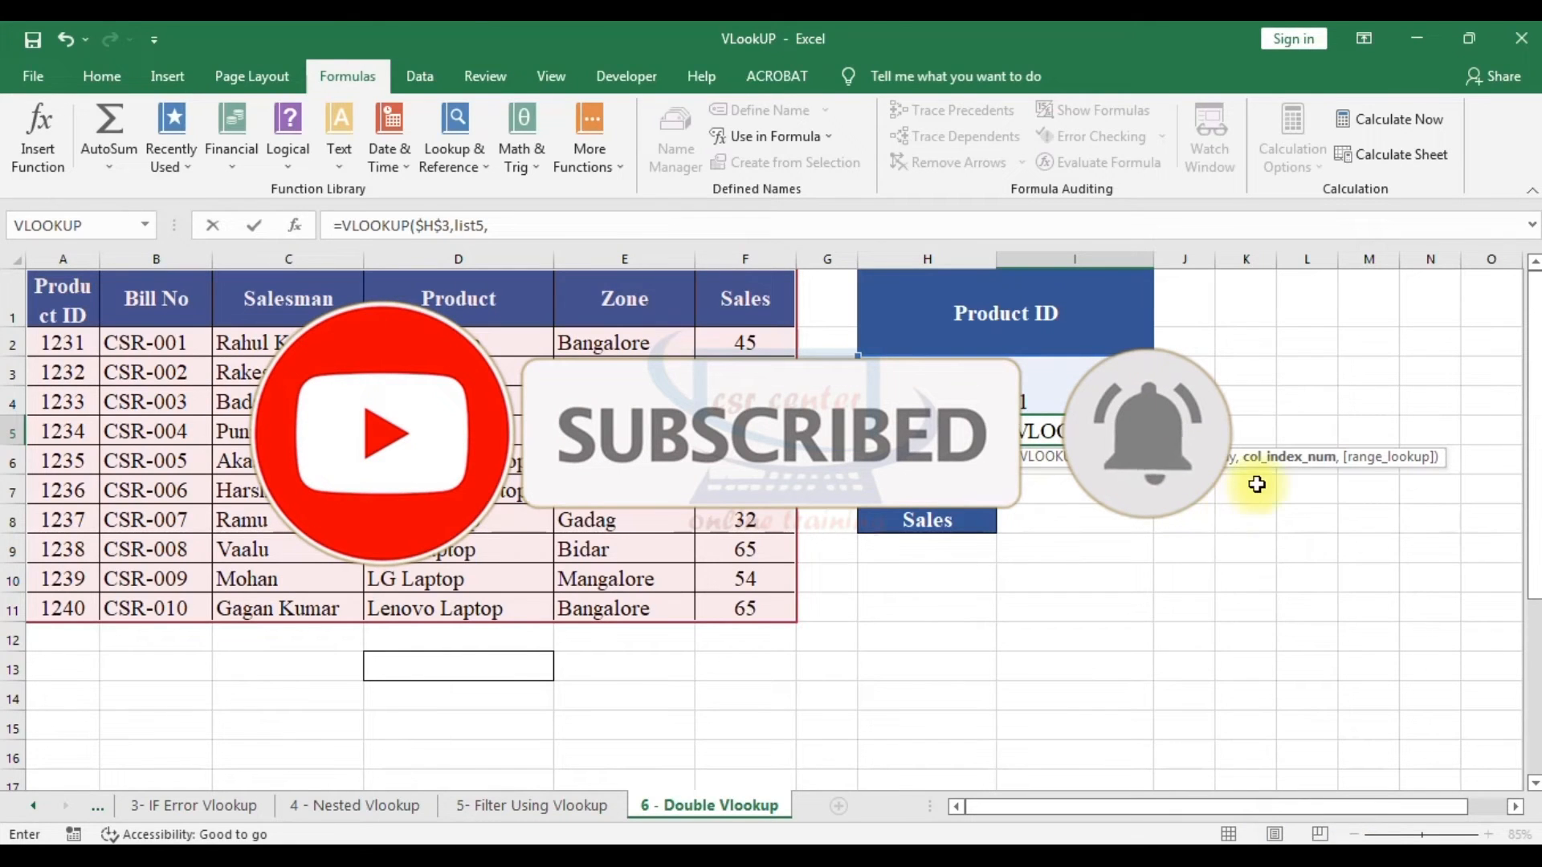
Step: Complete the I5 formula with ROW()-2 as the column index and 0 for an exact match
{"action": "type", "text": "row"}
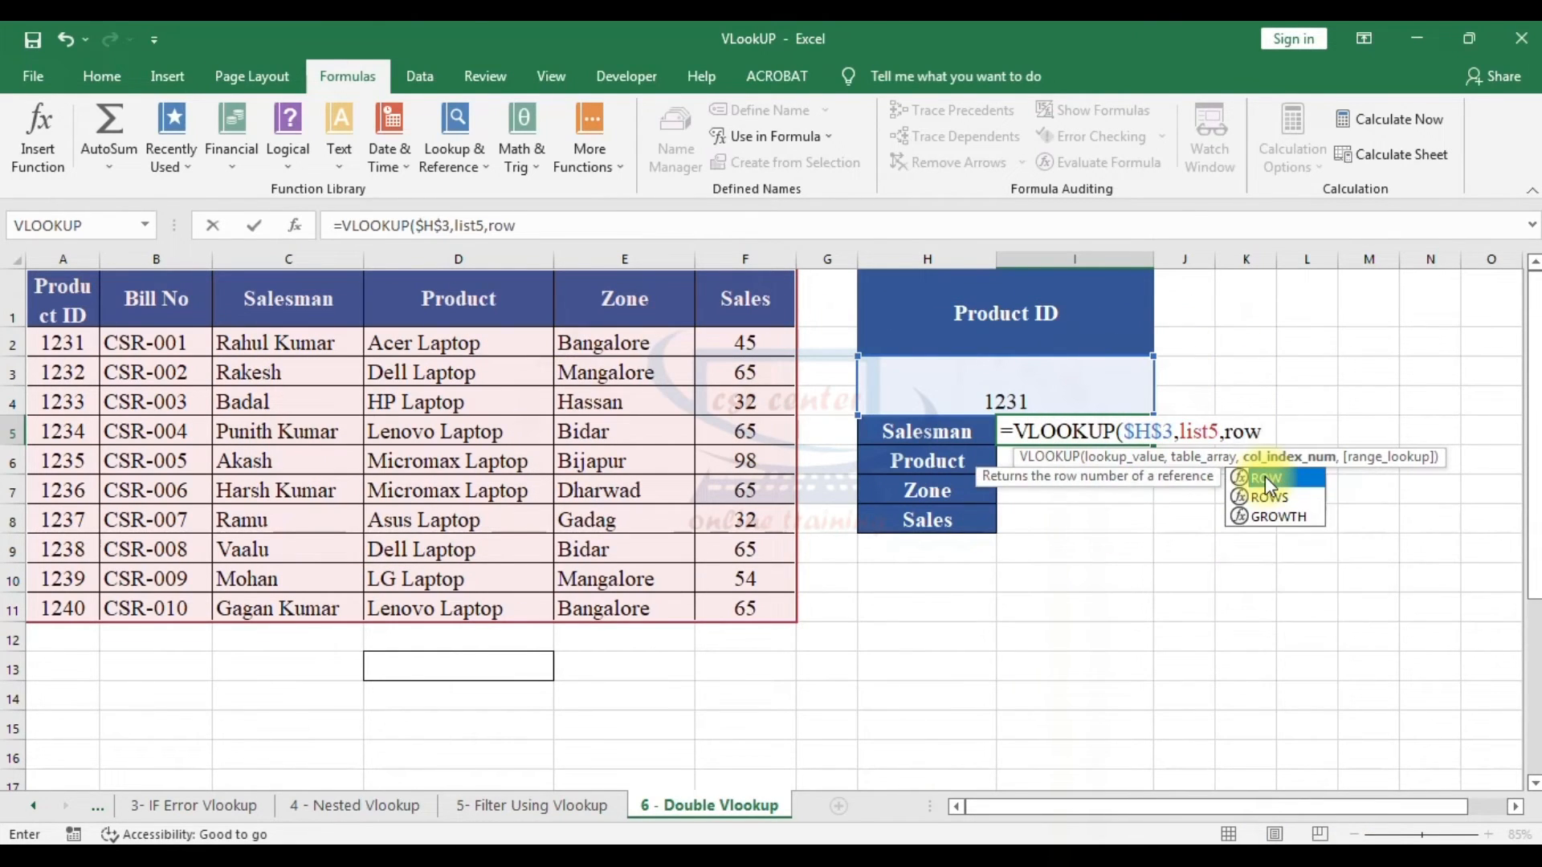
{"action": "key", "text": "Tab"}
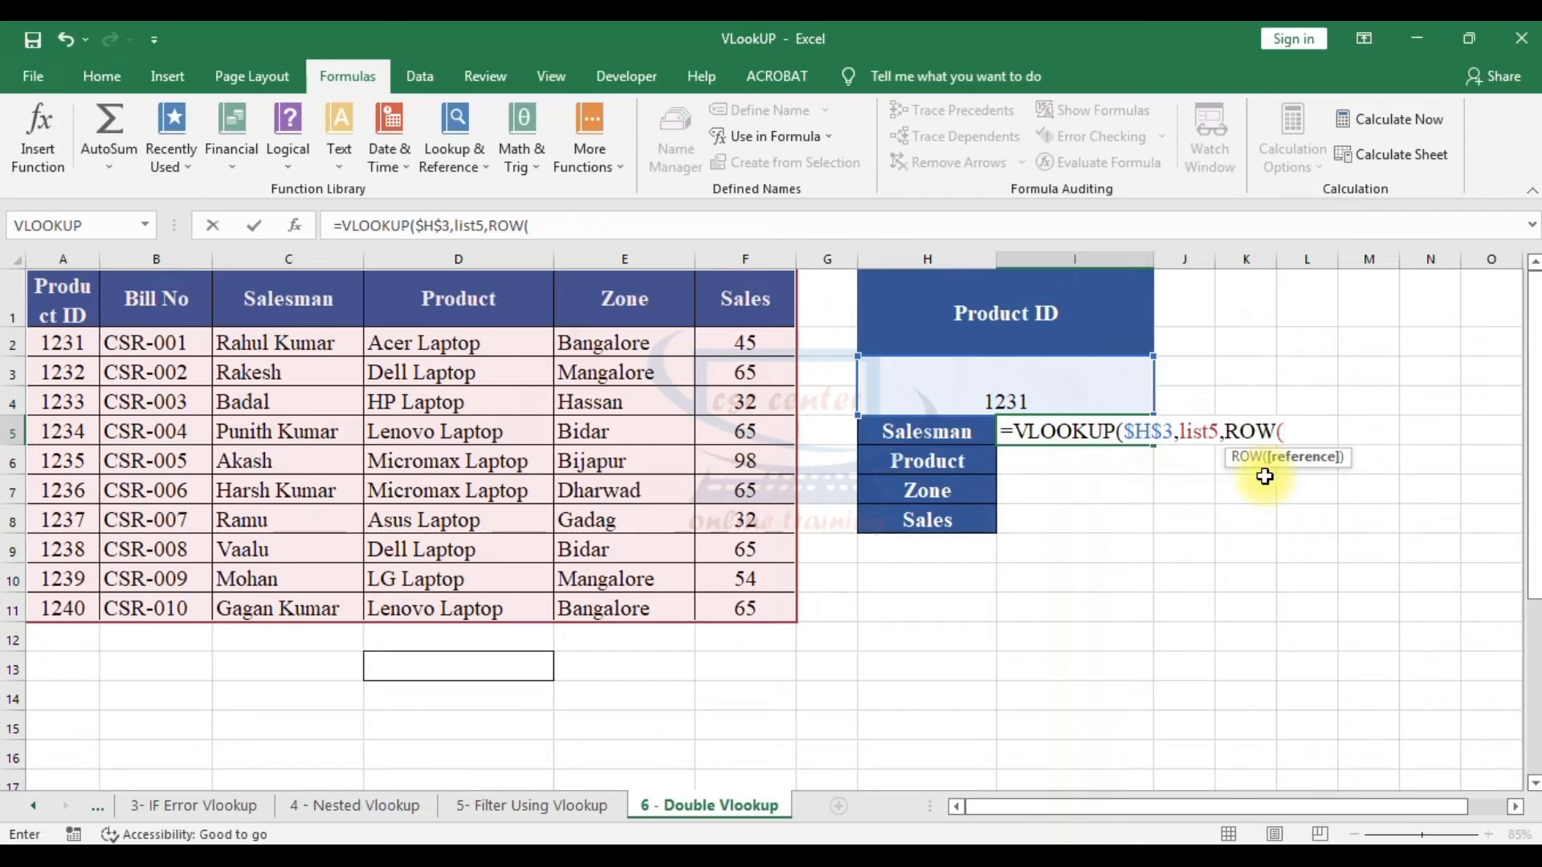
{"action": "type", "text": ")"}
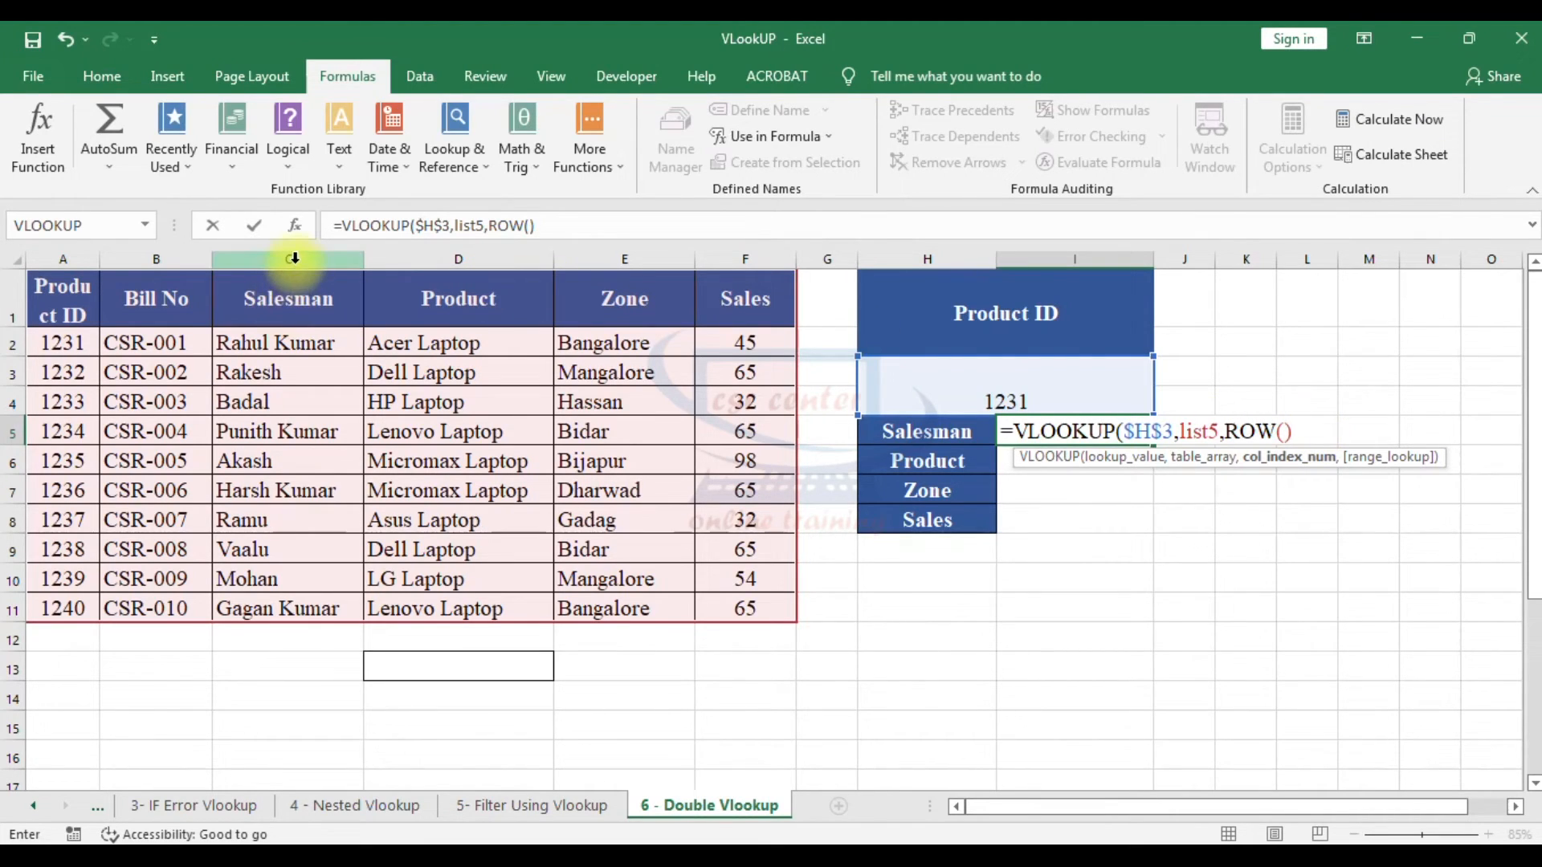
{"action": "type", "text": "-2,"}
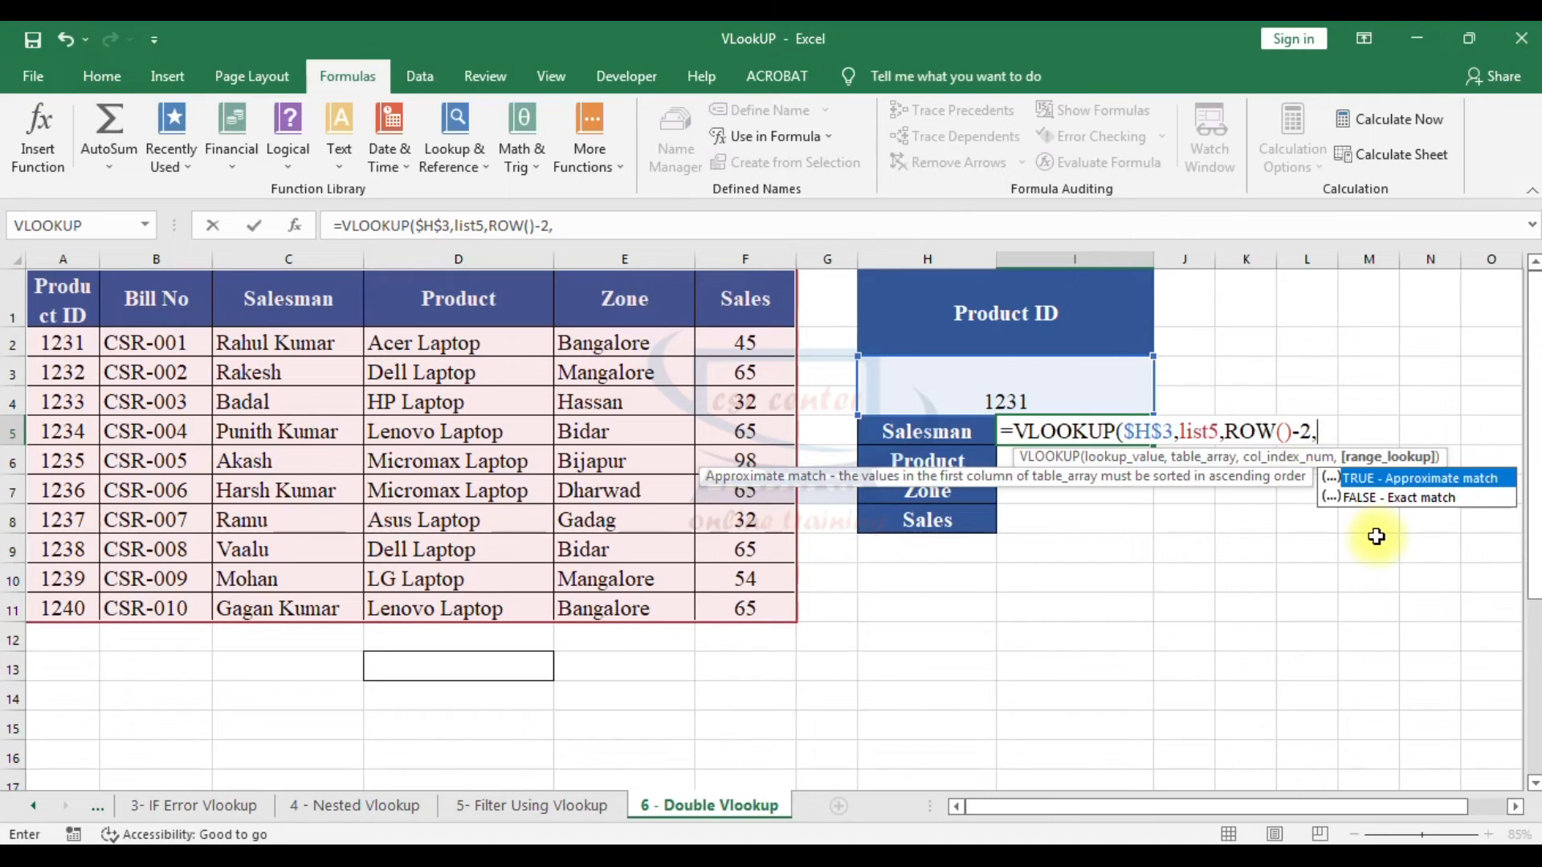
{"action": "type", "text": "0)"}
{"action": "key", "text": "ctrl+Return"}
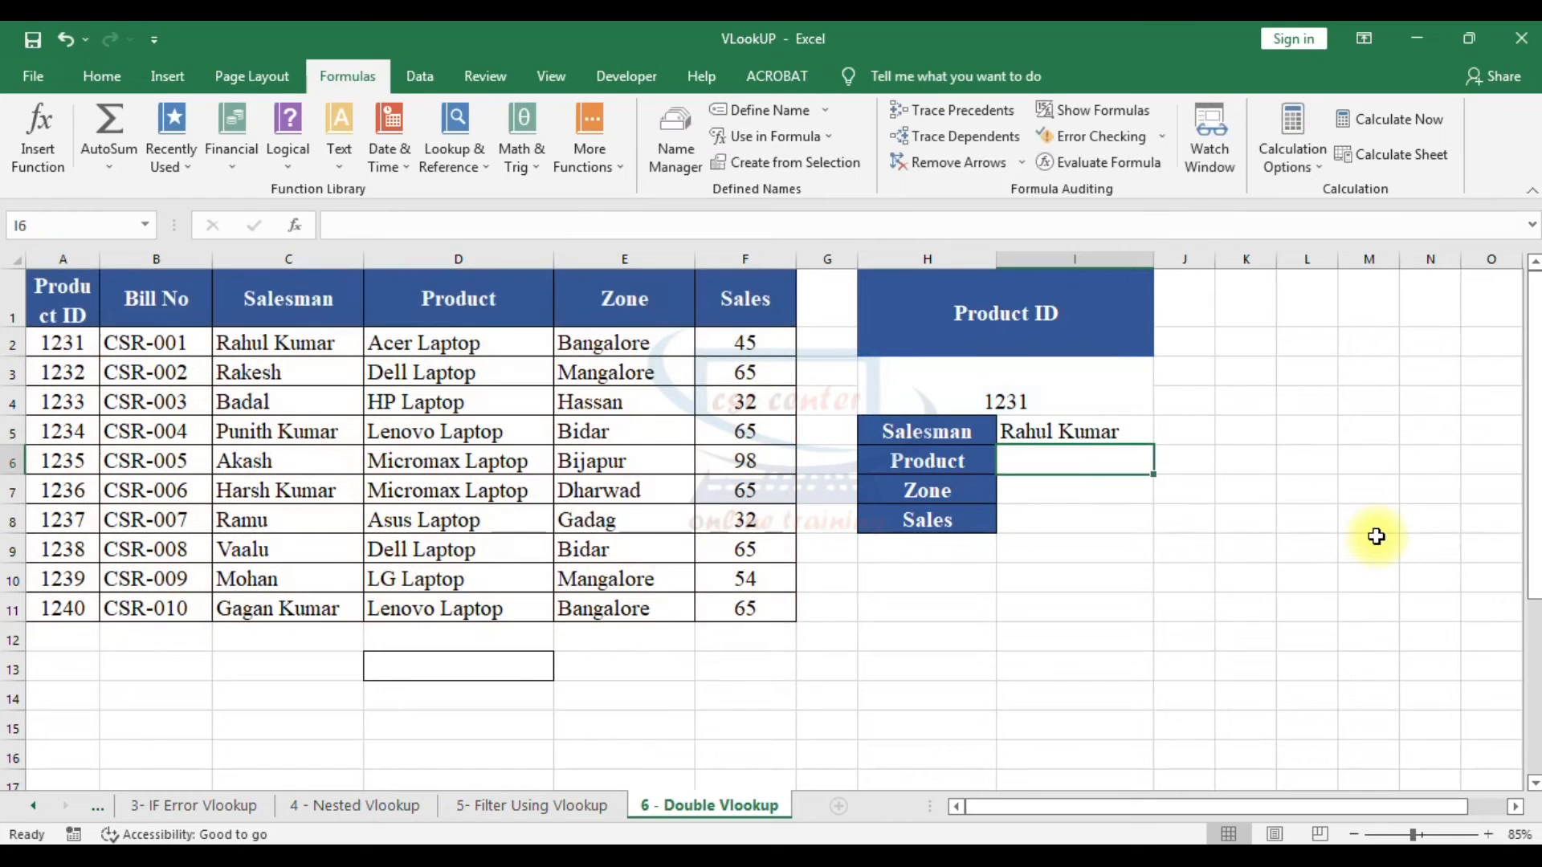
Step: Compare the I5 result with table row 2, pick 1234 in the H3 list, and compare again with row 5
{"action": "left_click", "coordinate": [1038, 385]}
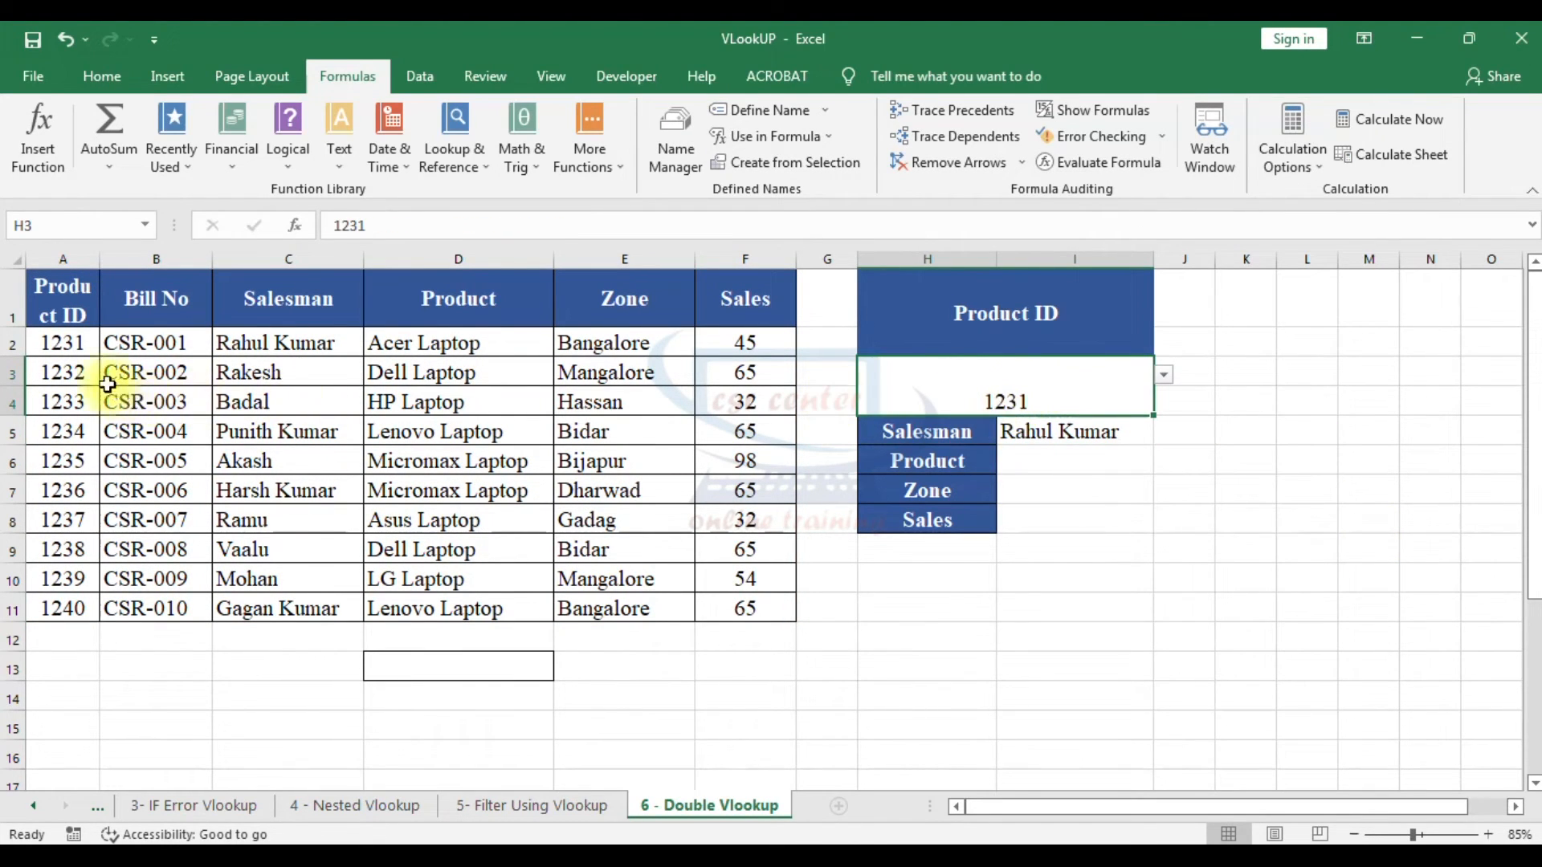
{"action": "left_click", "coordinate": [12, 343]}
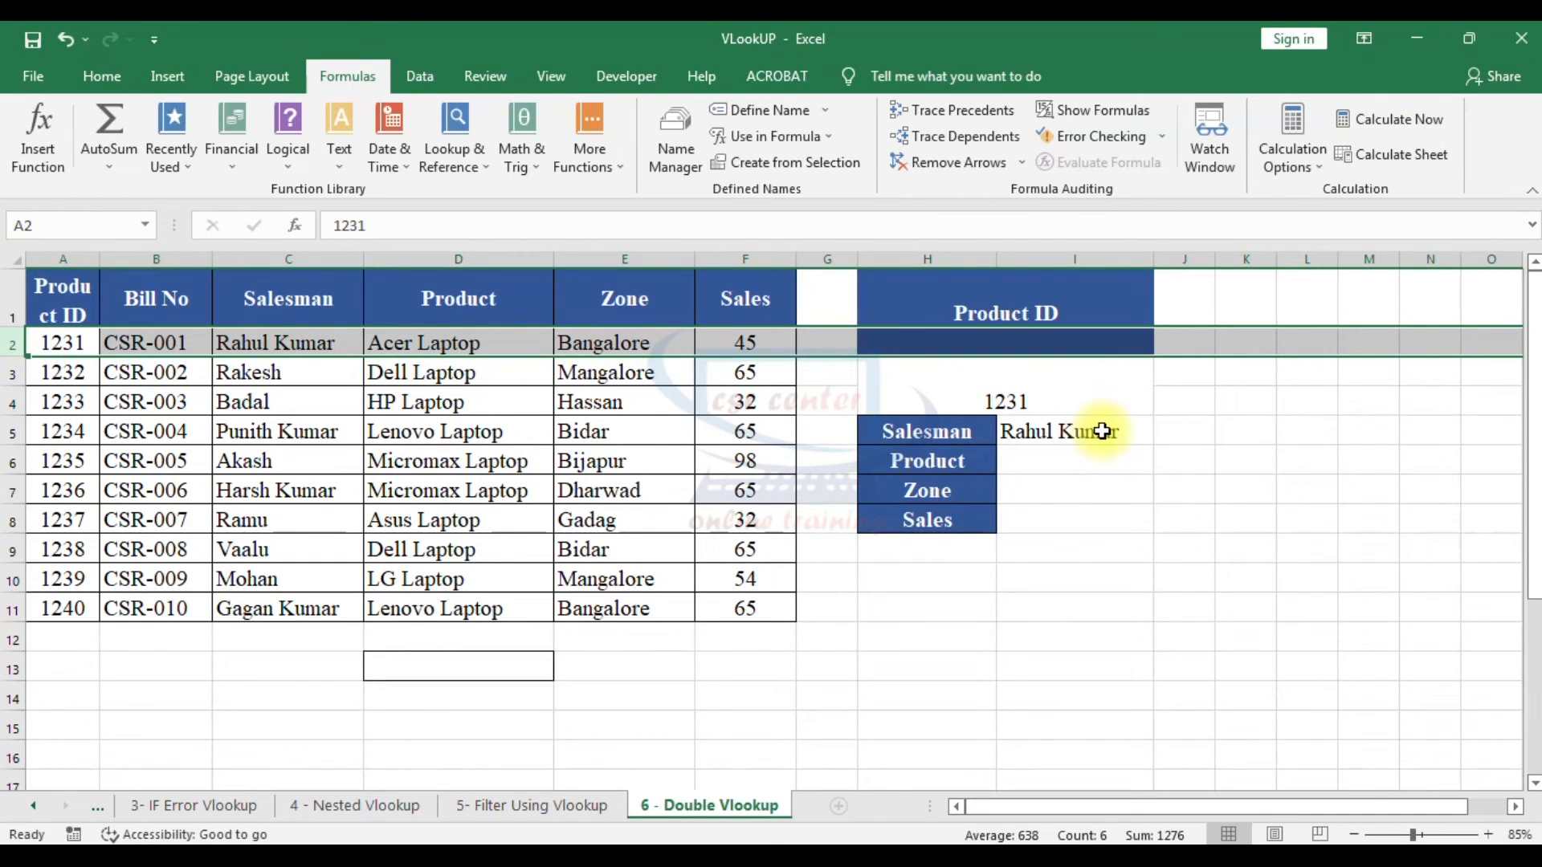
{"action": "left_click", "coordinate": [1077, 377]}
{"action": "left_click", "coordinate": [1164, 374]}
{"action": "left_click", "coordinate": [892, 424]}
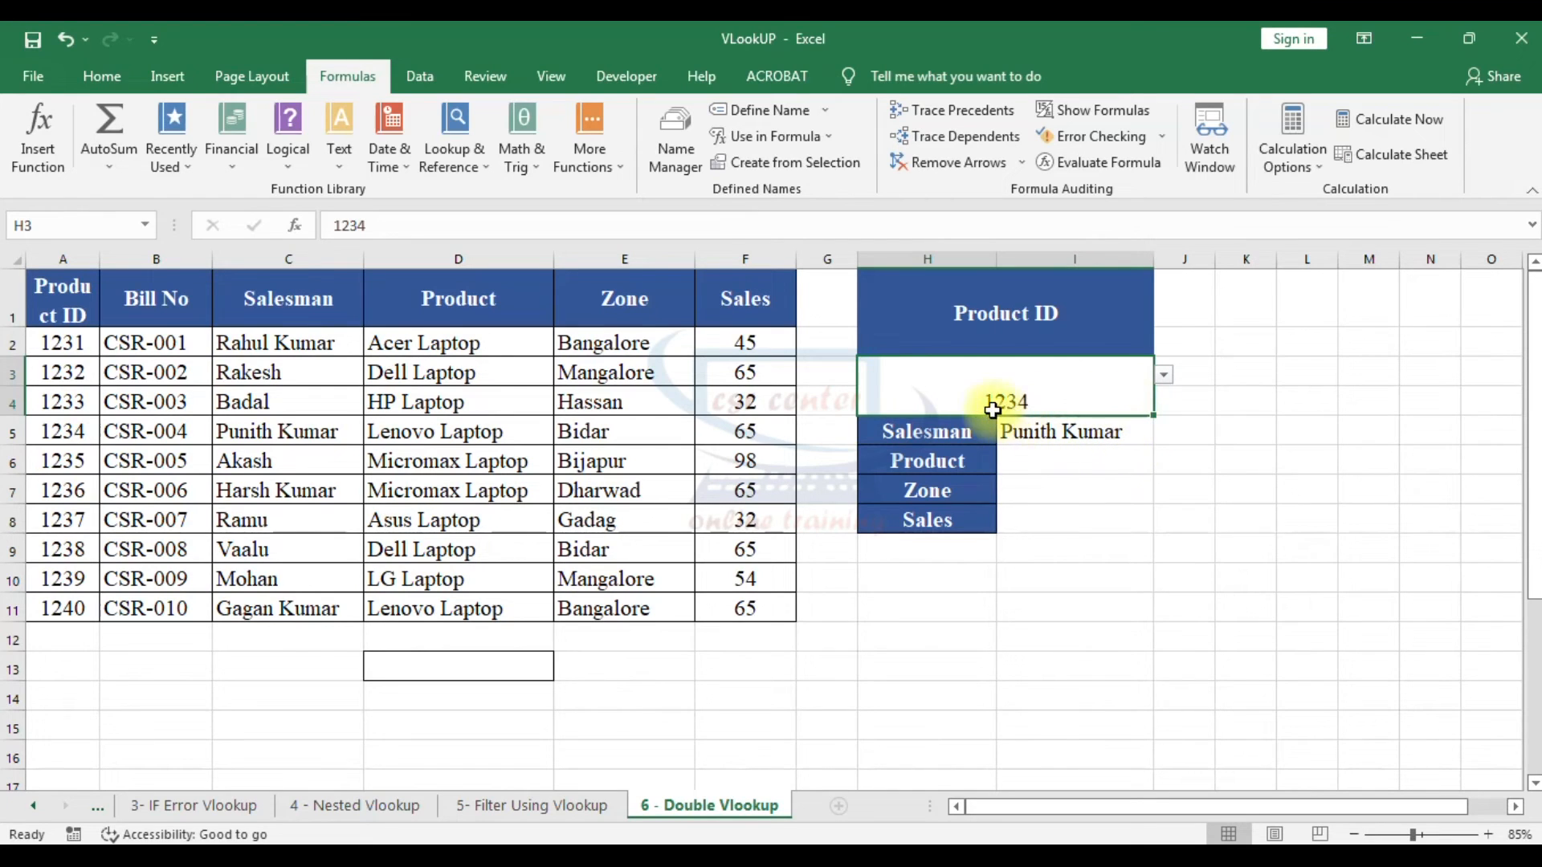
{"action": "left_click", "coordinate": [17, 434]}
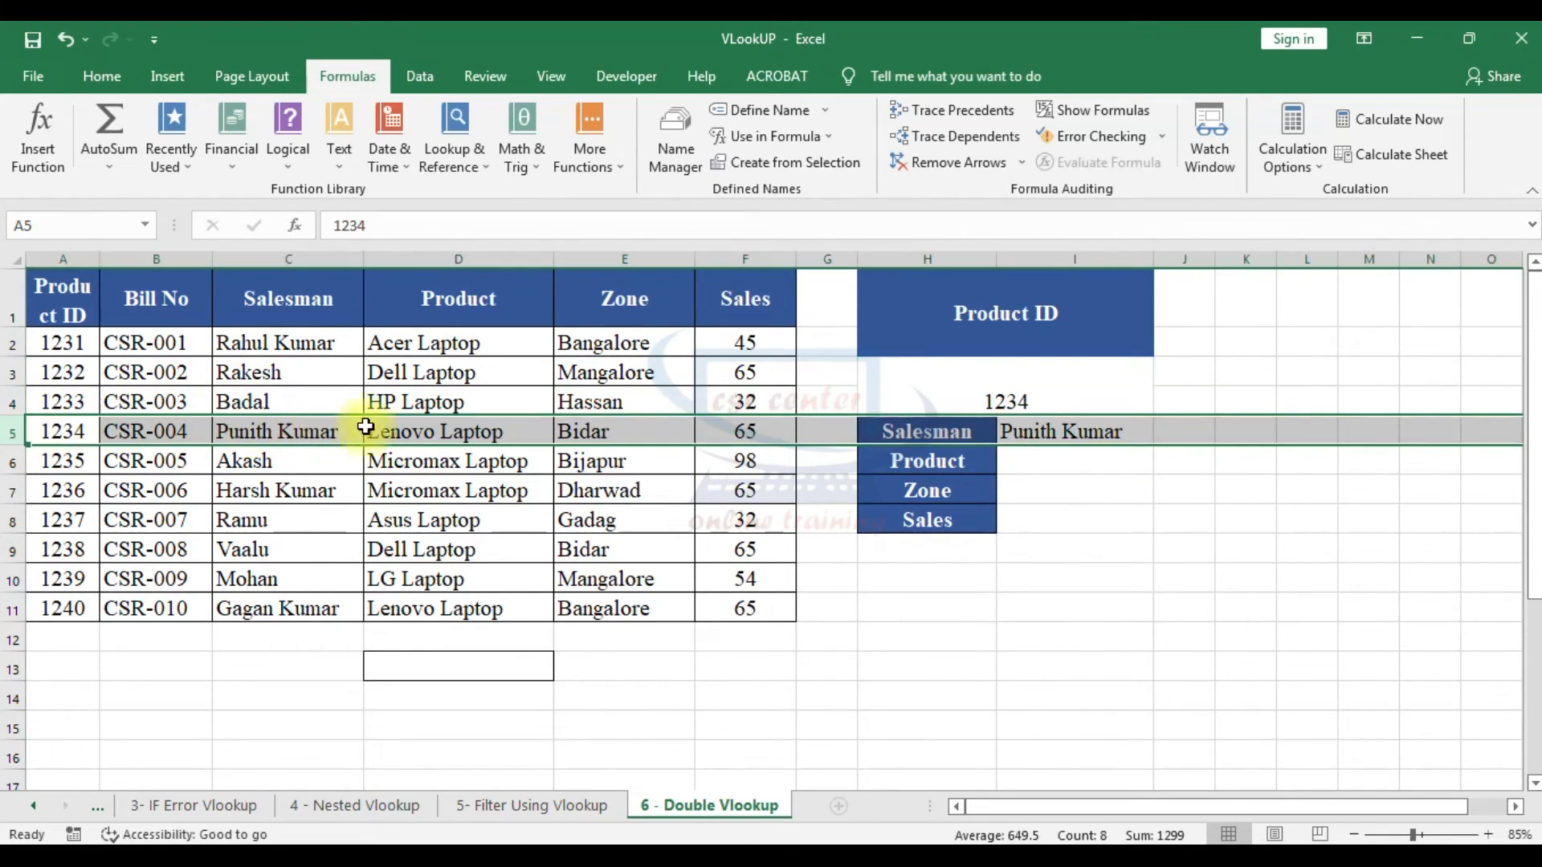
Step: Edit the I5 formula and insert IFERROR( in front of the existing VLOOKUP
{"action": "left_click", "coordinate": [1129, 431]}
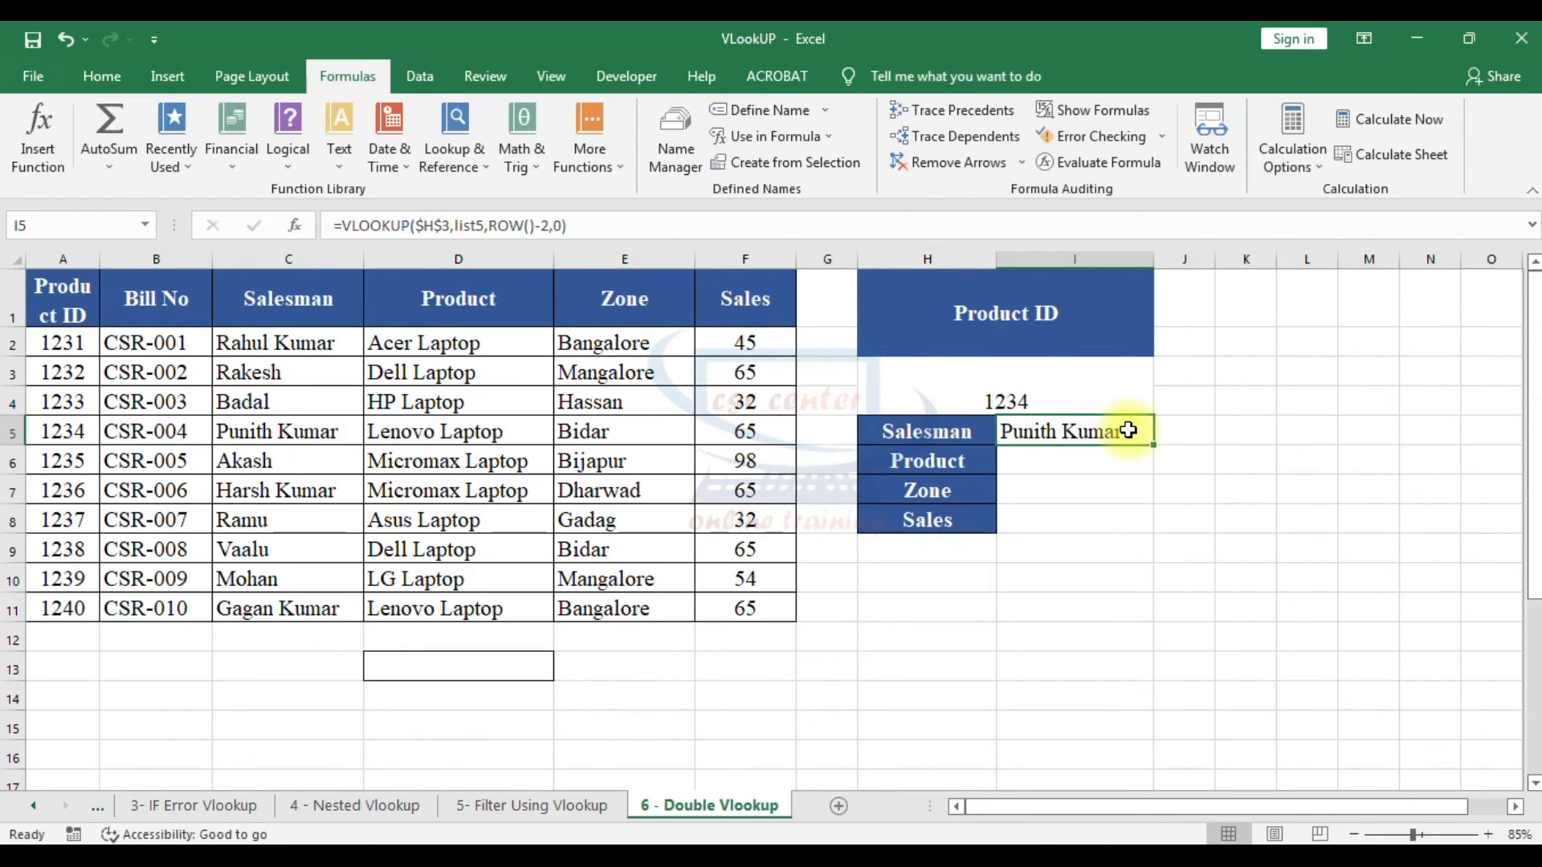
{"action": "double_click", "coordinate": [1129, 431]}
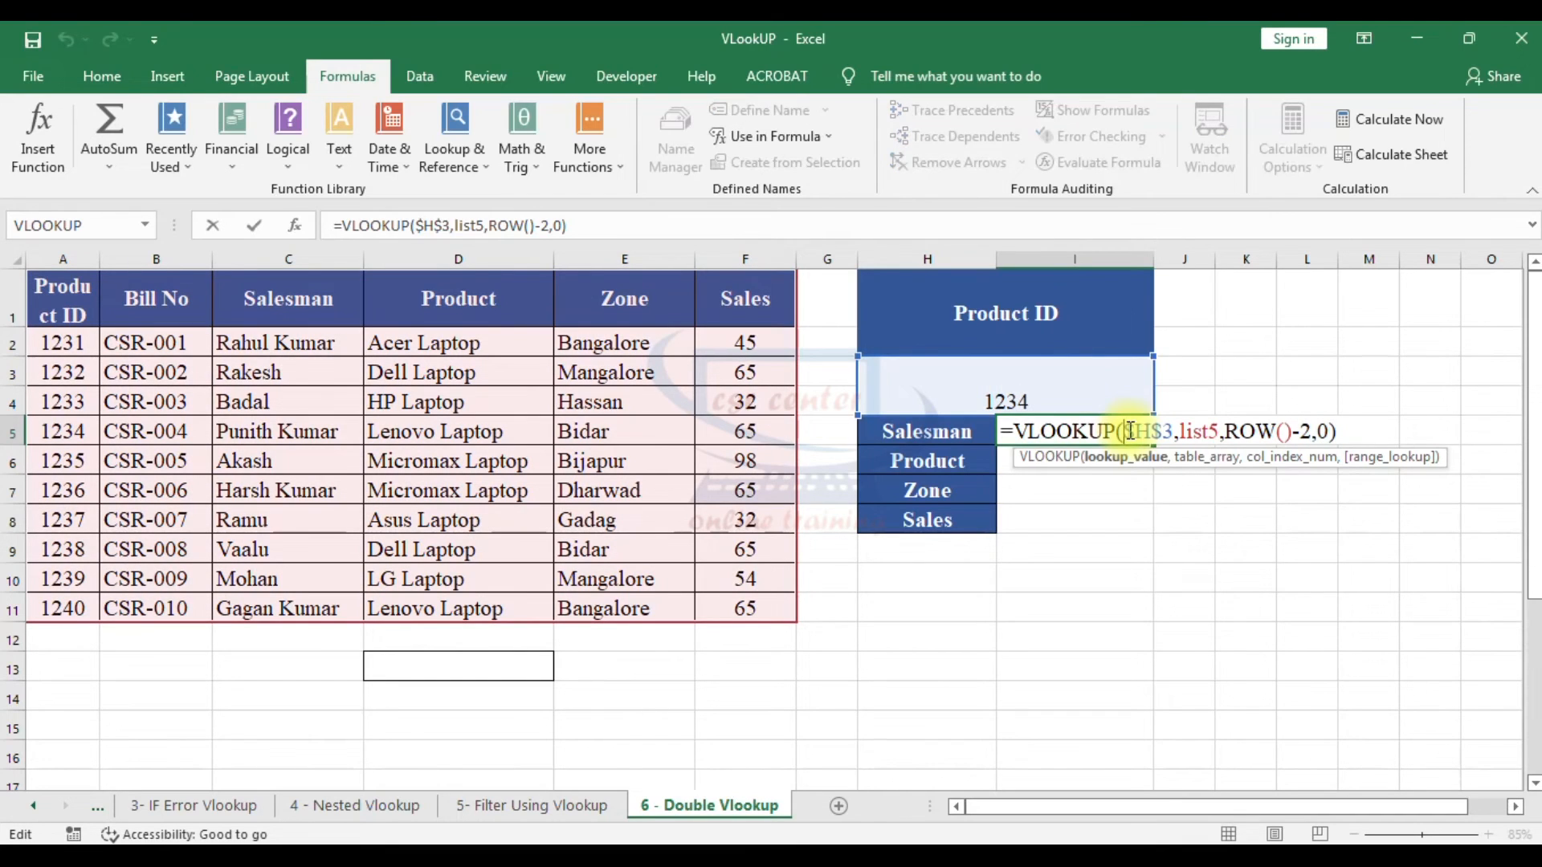
{"action": "left_click", "coordinate": [1018, 431]}
{"action": "type", "text": "if"}
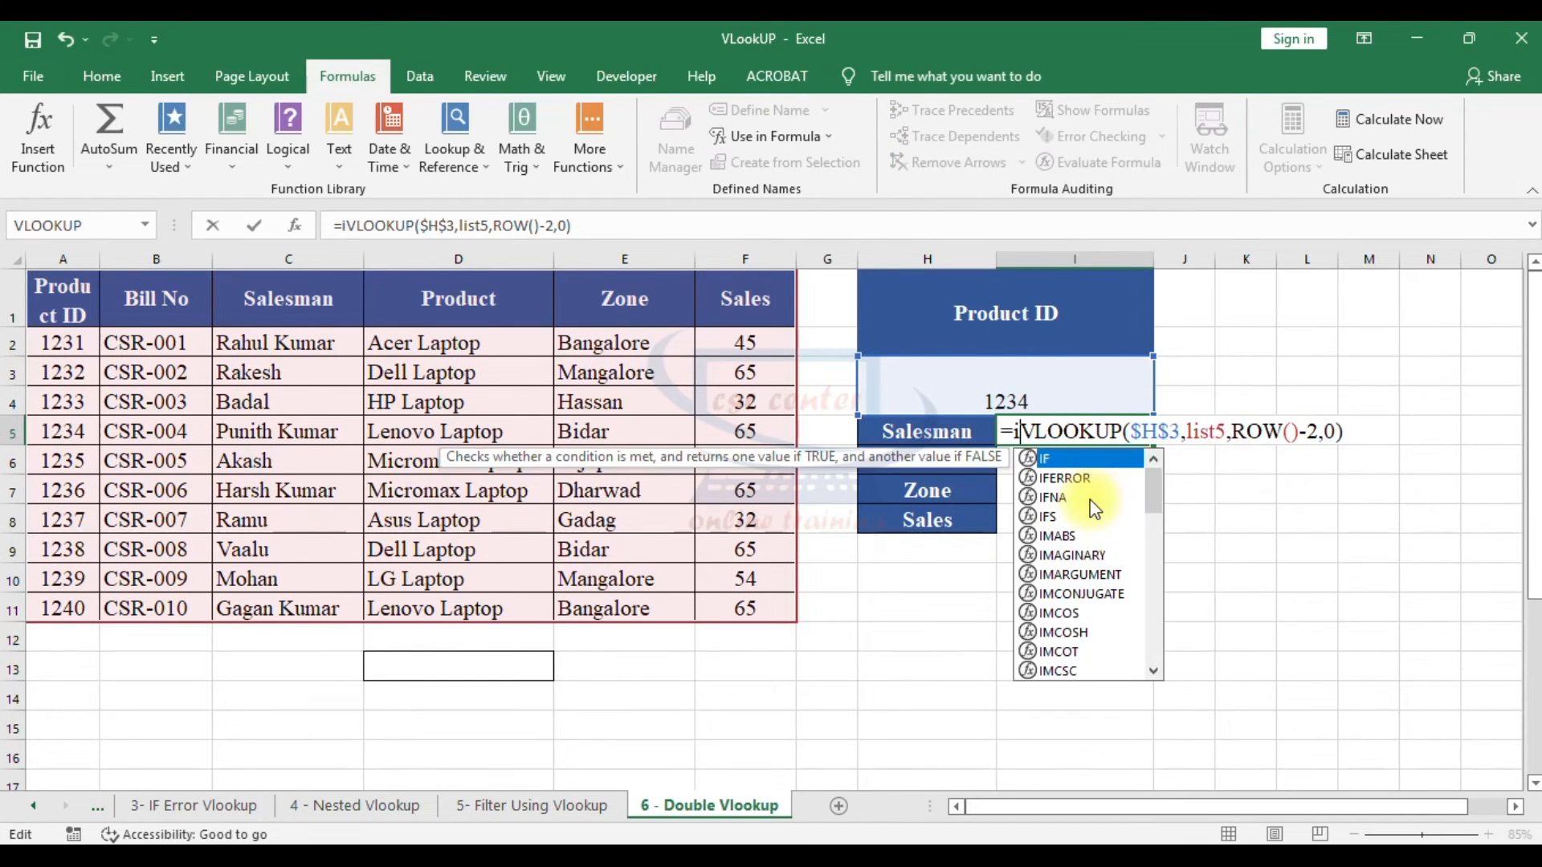
{"action": "key", "text": "Down"}
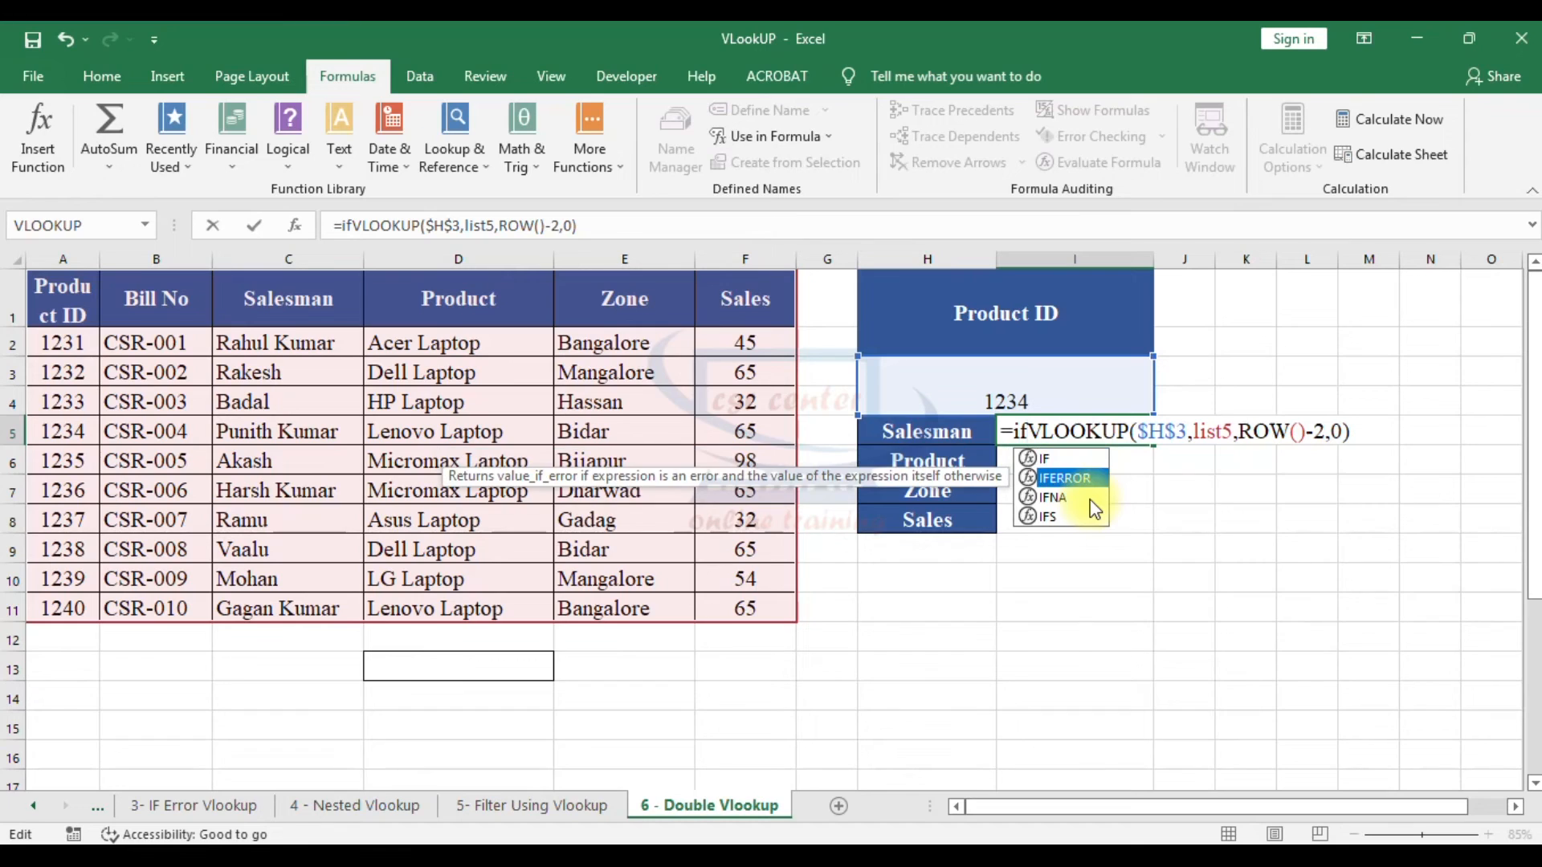
{"action": "key", "text": "Tab"}
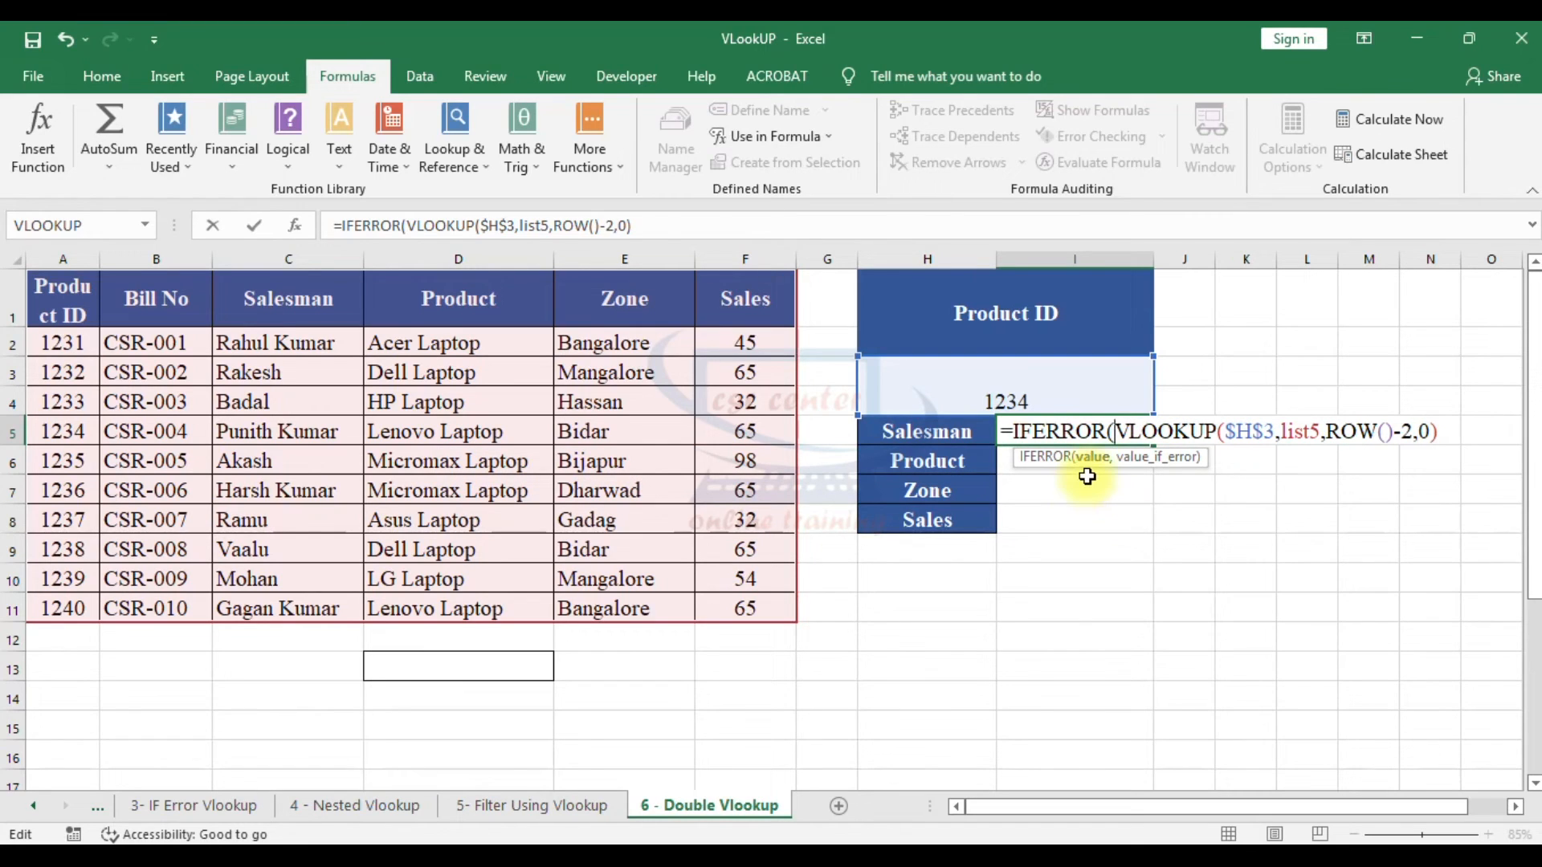
Step: Add a second VLOOKUP as the IFERROR fallback value, with $H$3 as its absolute lookup value
{"action": "left_click", "coordinate": [1444, 434]}
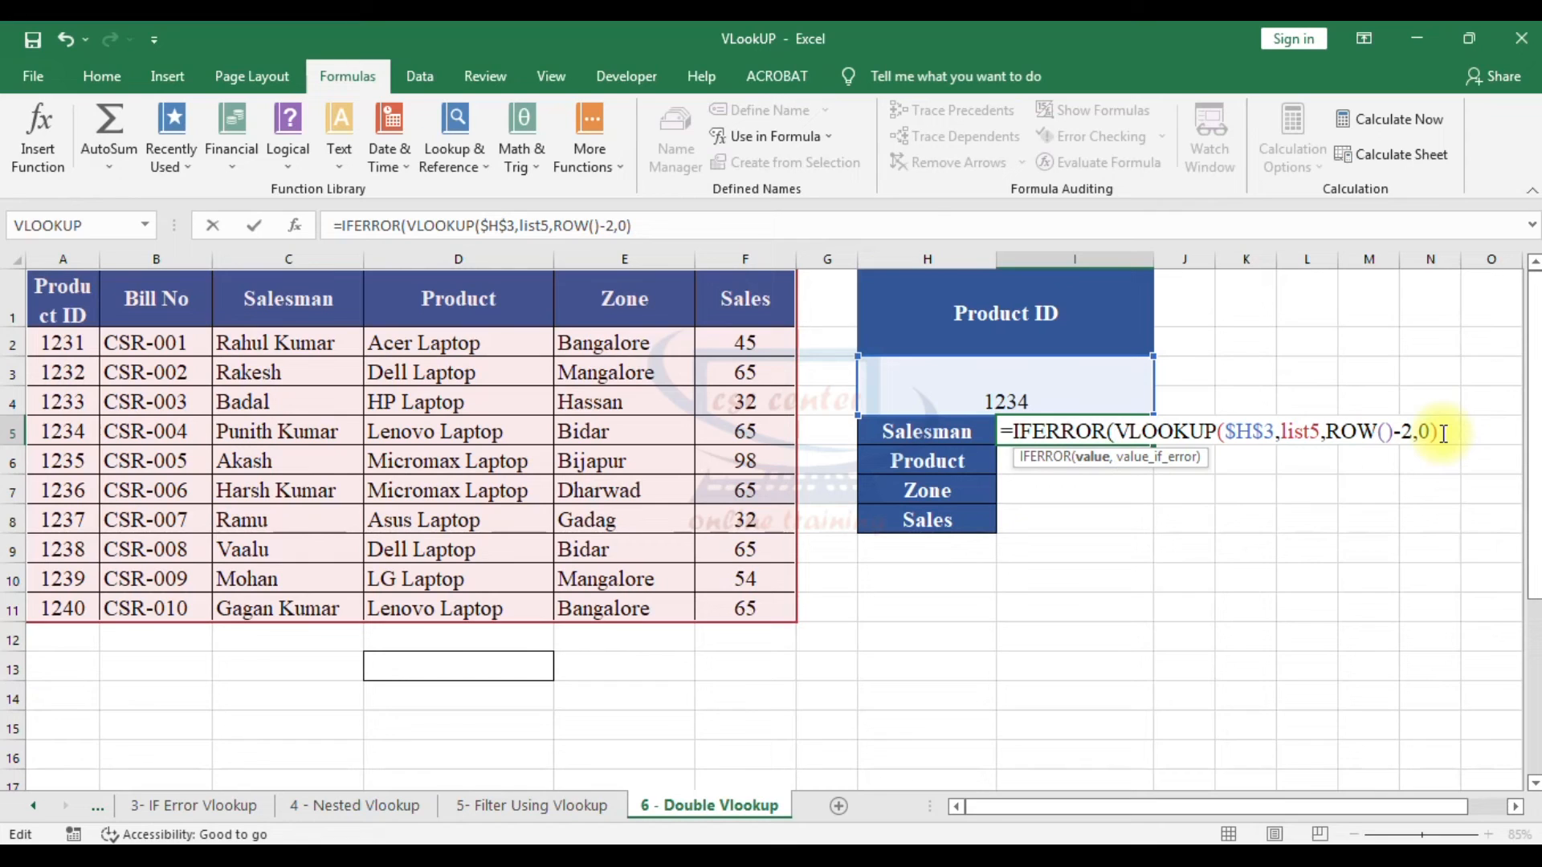
{"action": "type", "text": ","}
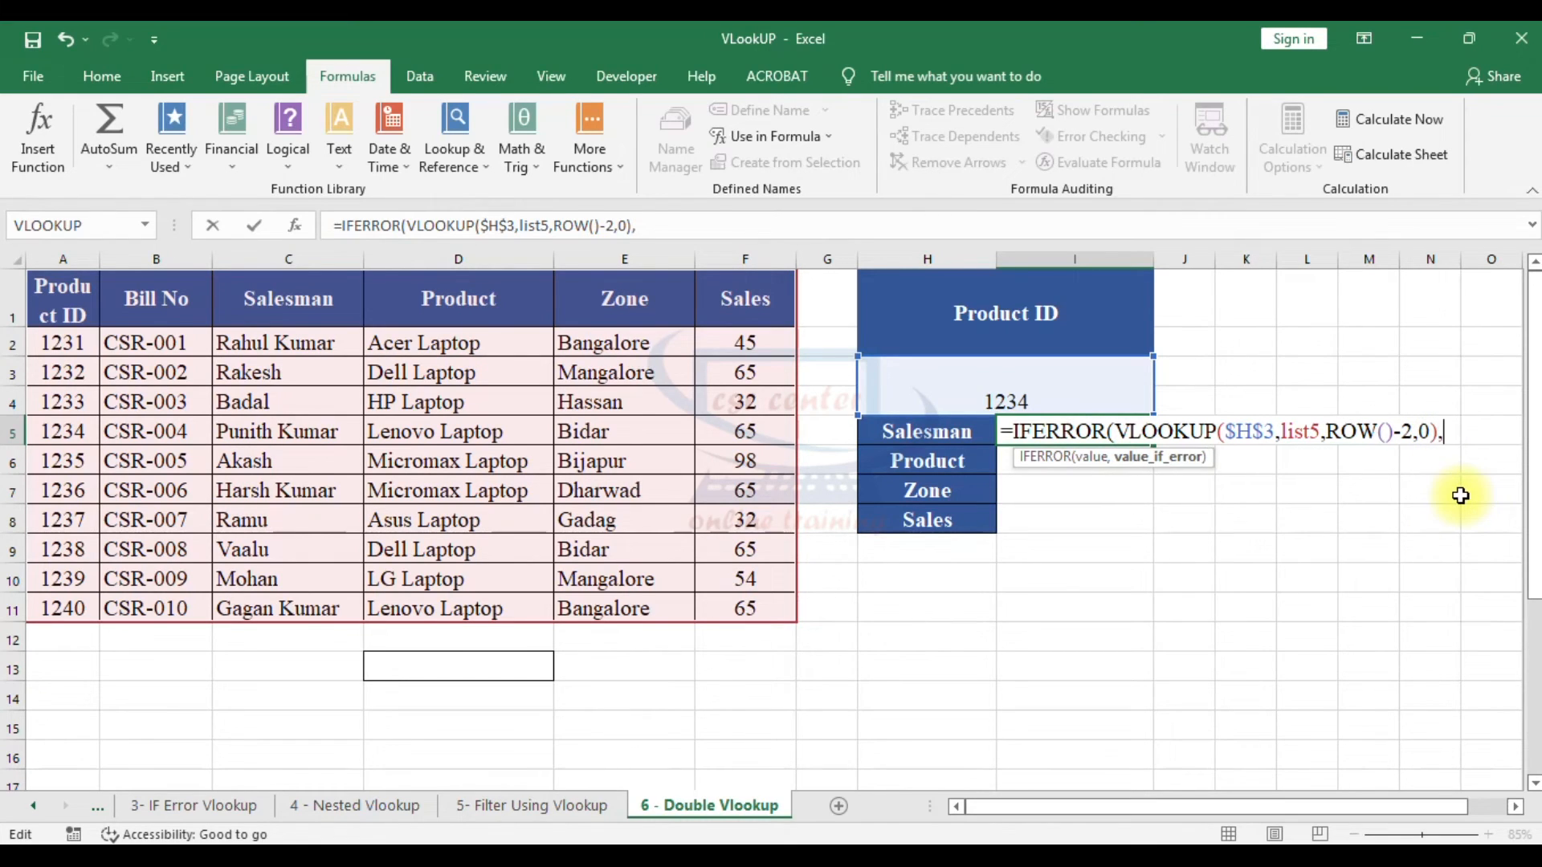
{"action": "type", "text": "vlo"}
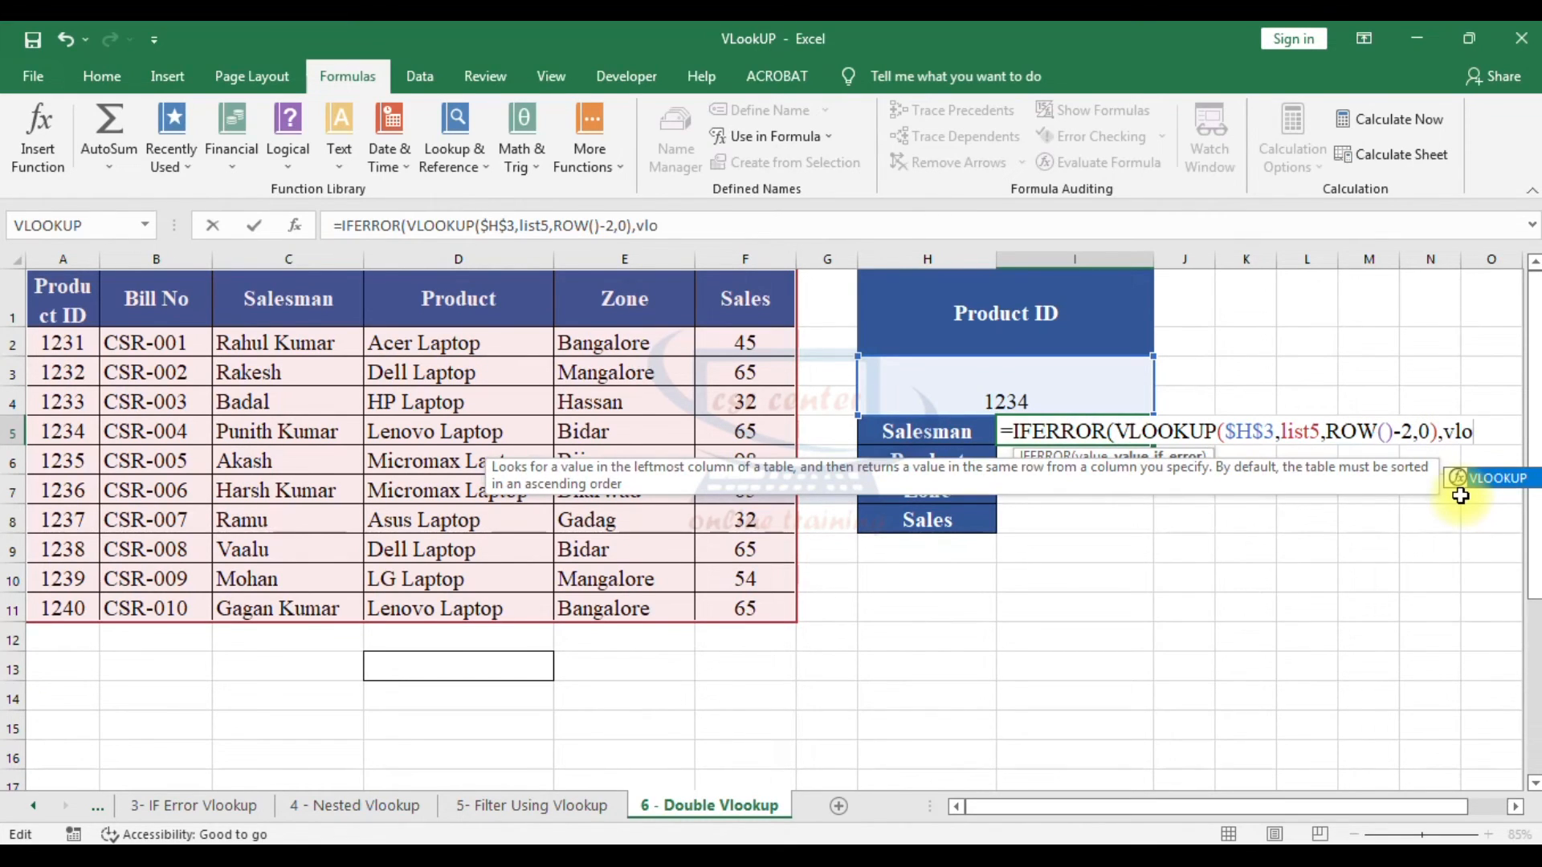
{"action": "key", "text": "Tab"}
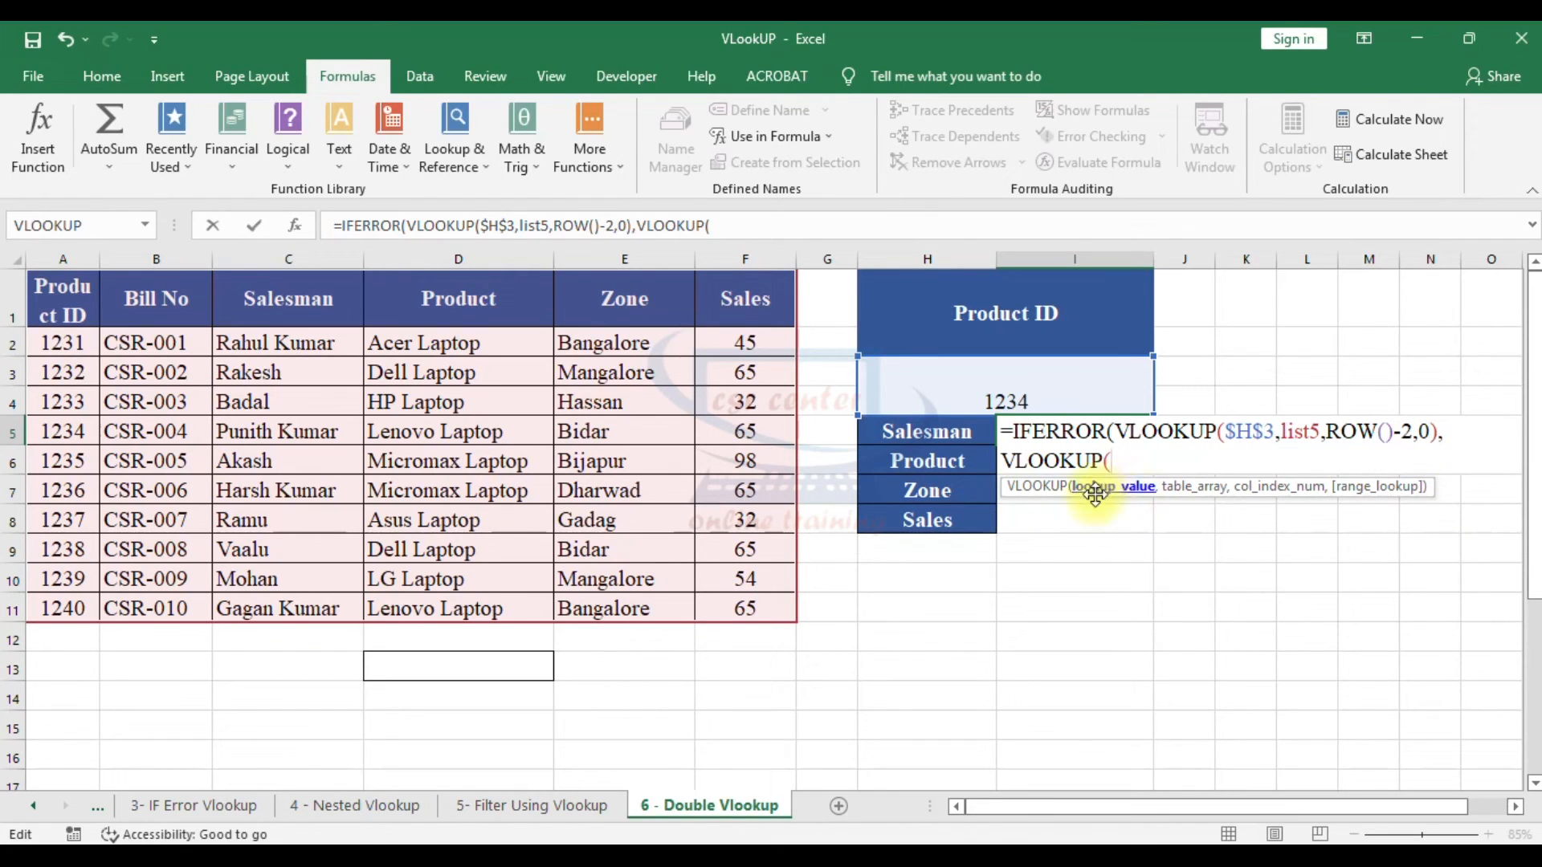
{"action": "left_click", "coordinate": [1035, 364]}
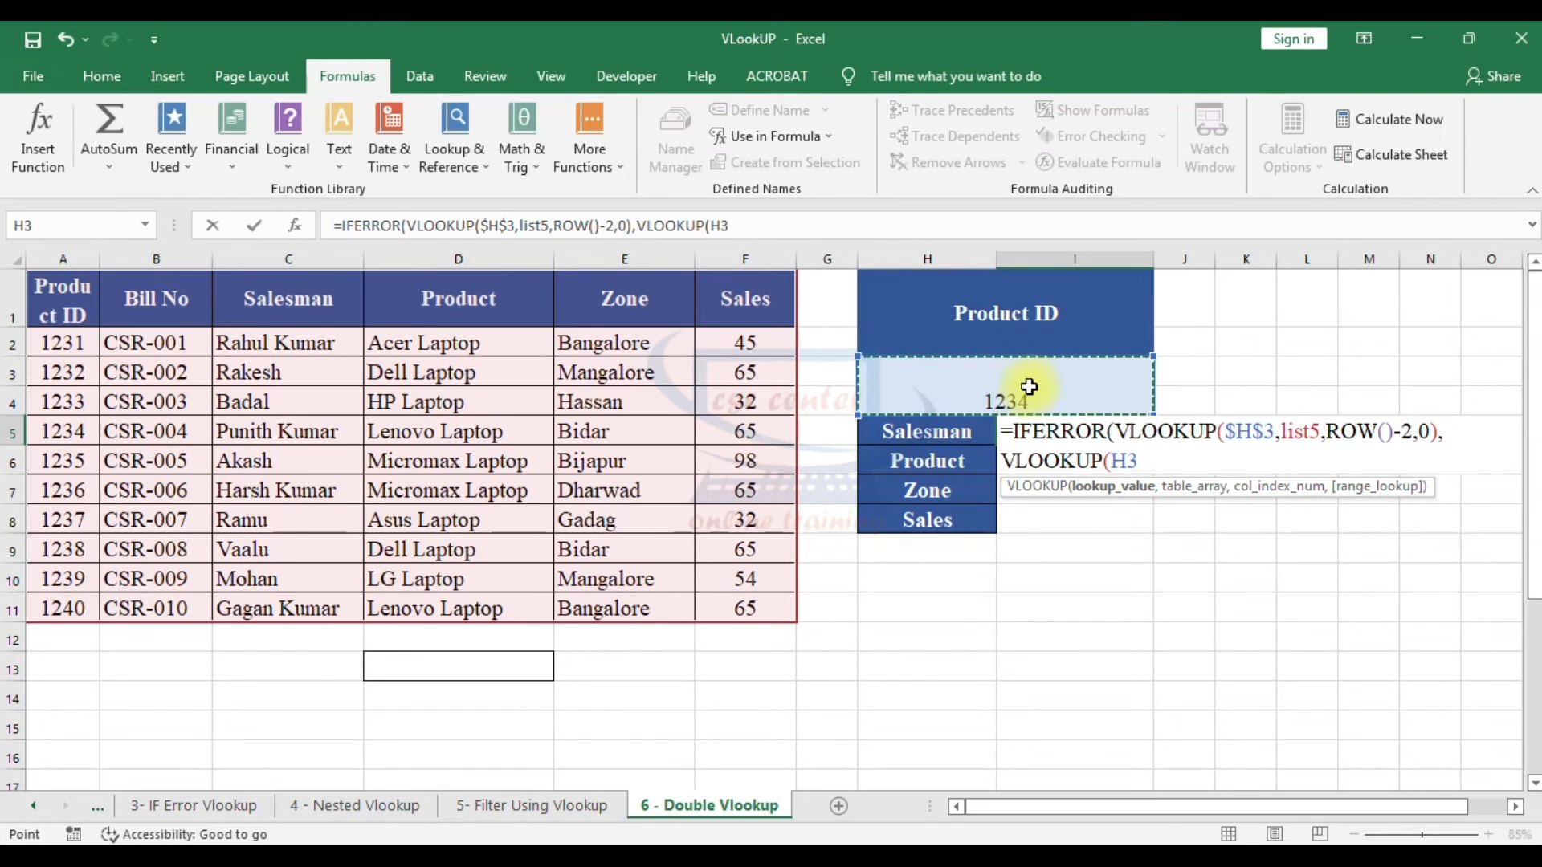
{"action": "key", "text": "F4"}
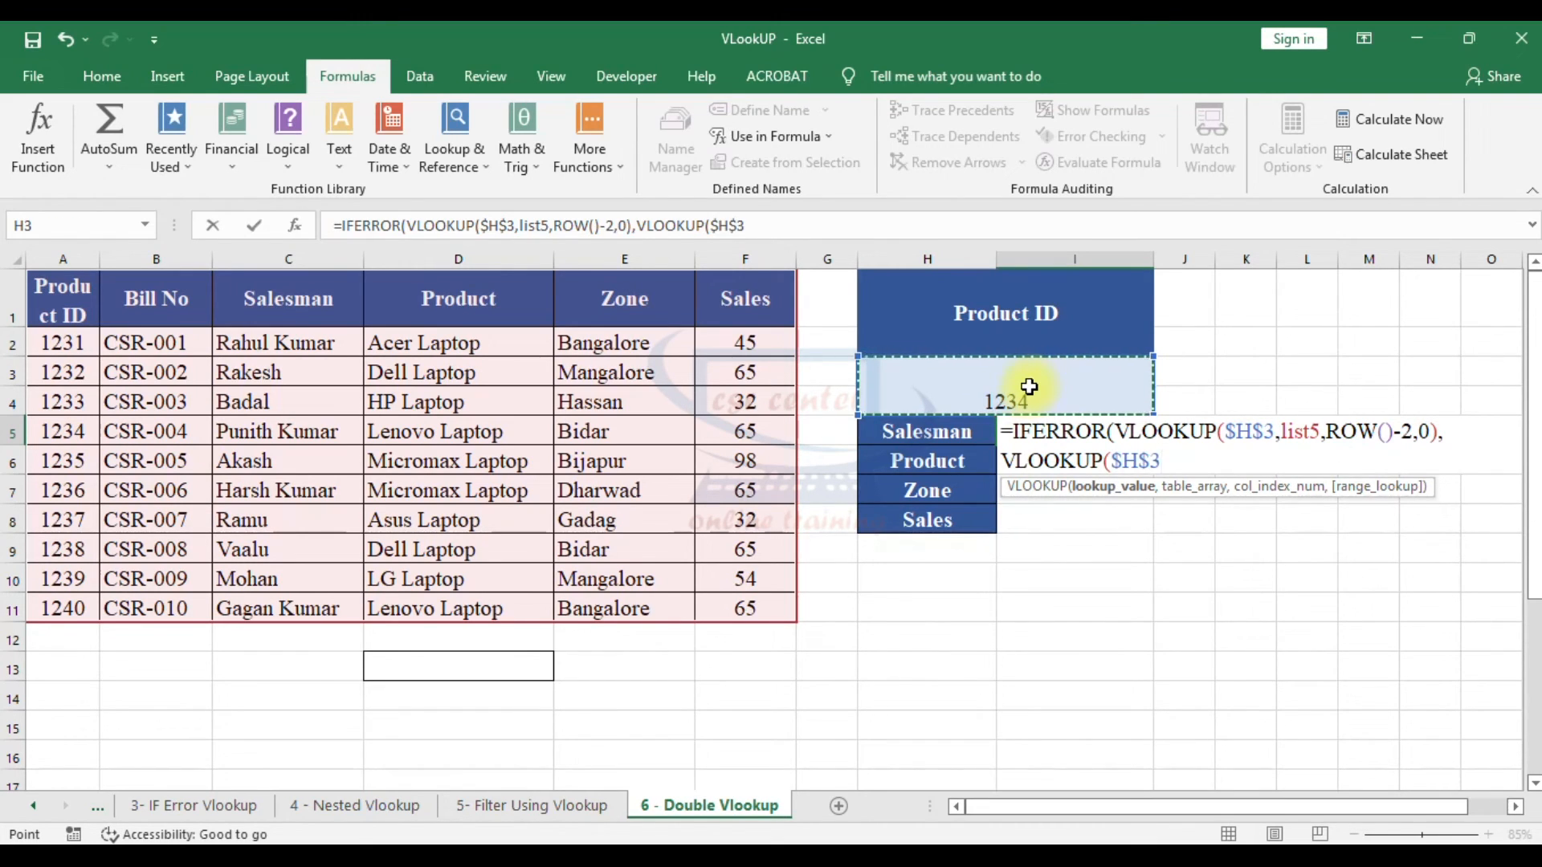
{"action": "type", "text": ","}
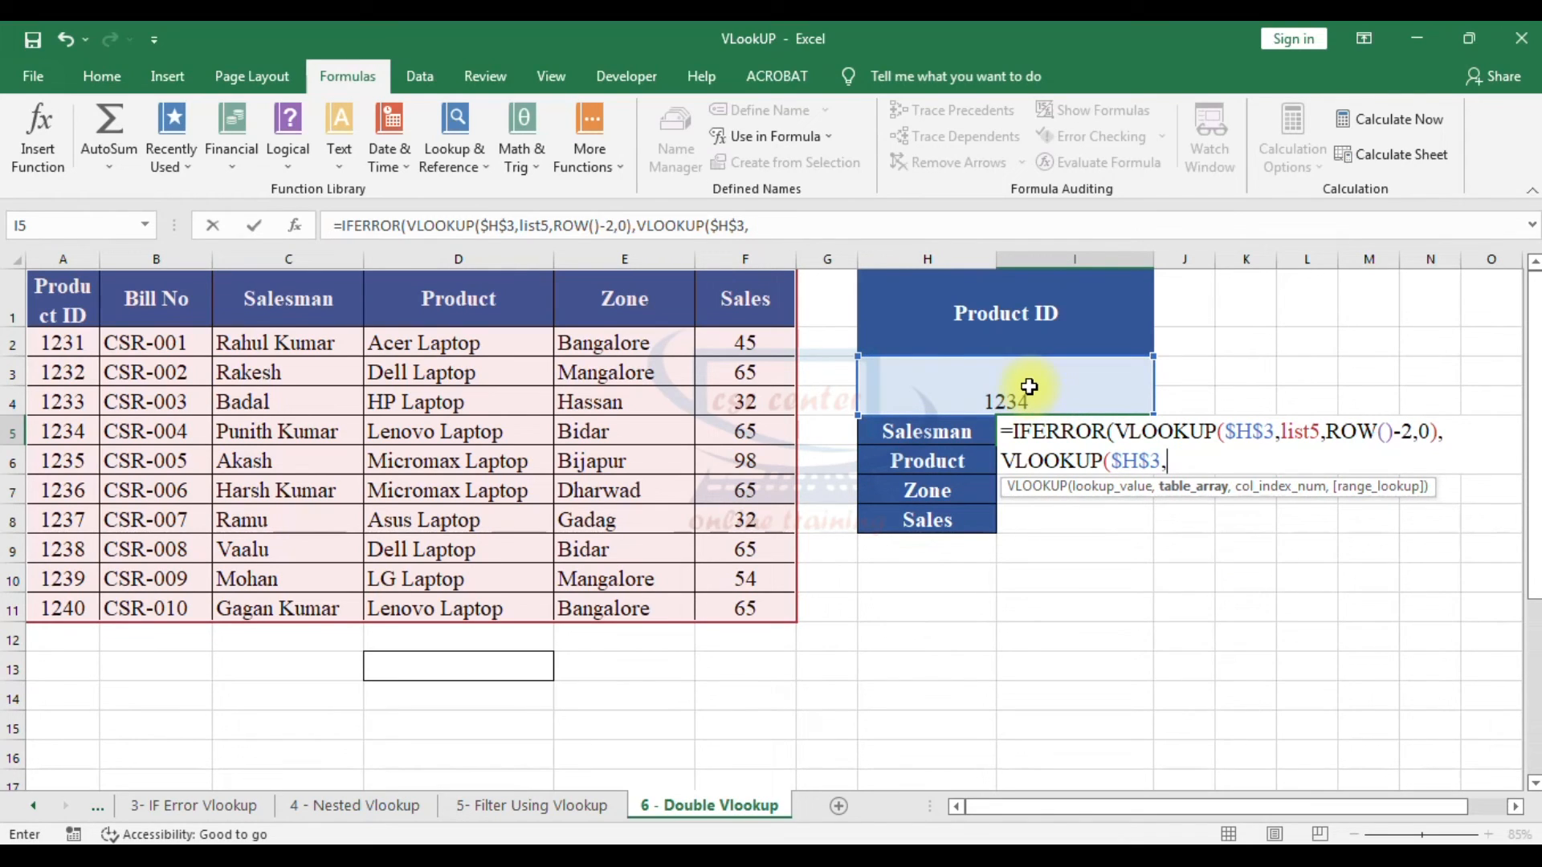
Step: Enter the named range list6 as the table array of the second VLOOKUP in the I5 formula
{"action": "type", "text": "li"}
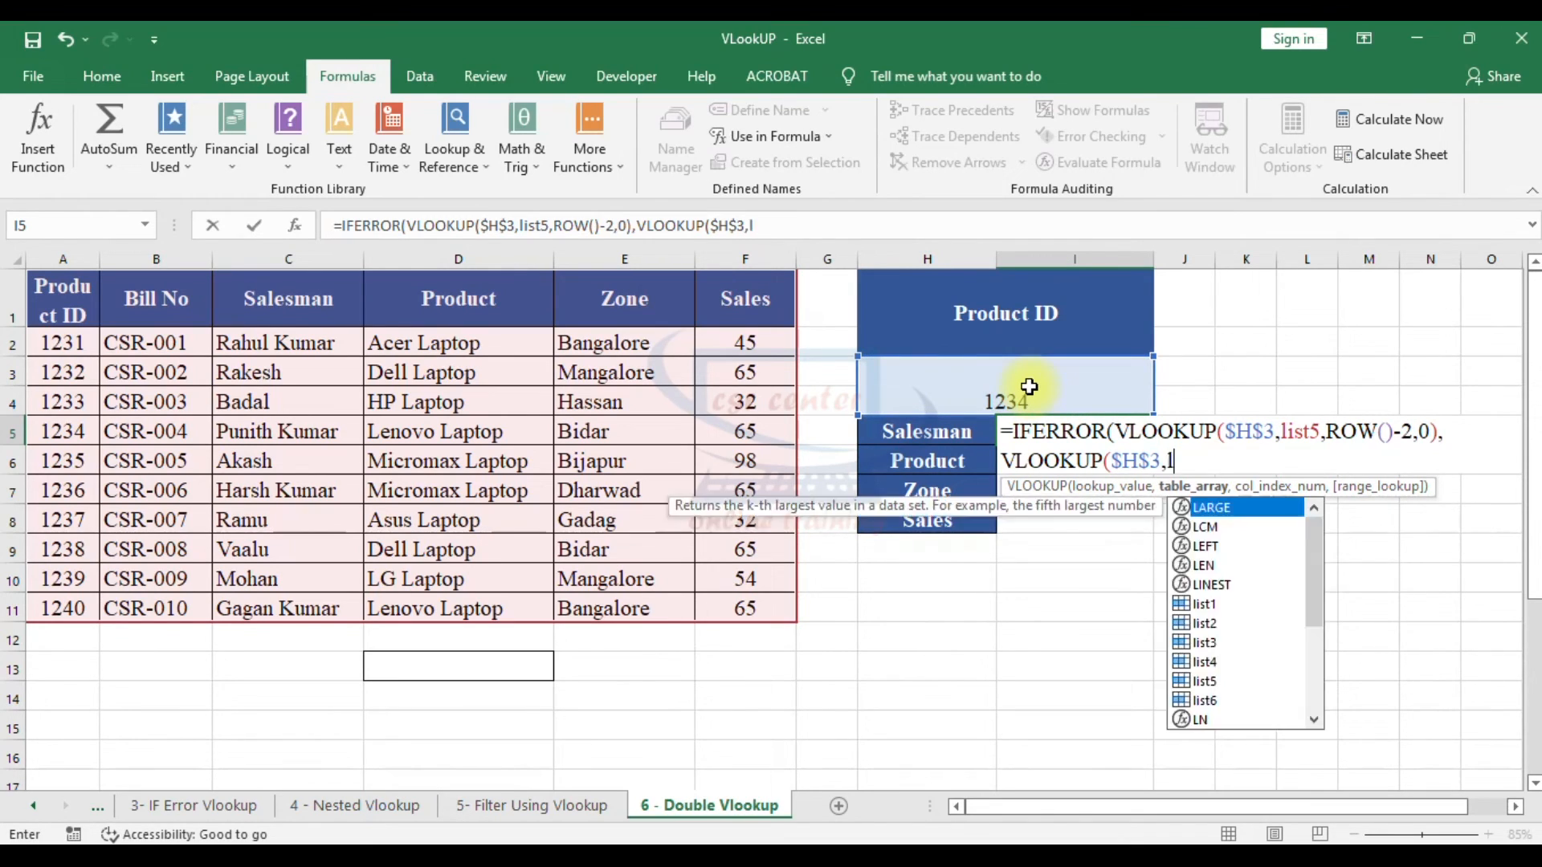
{"action": "type", "text": "st"}
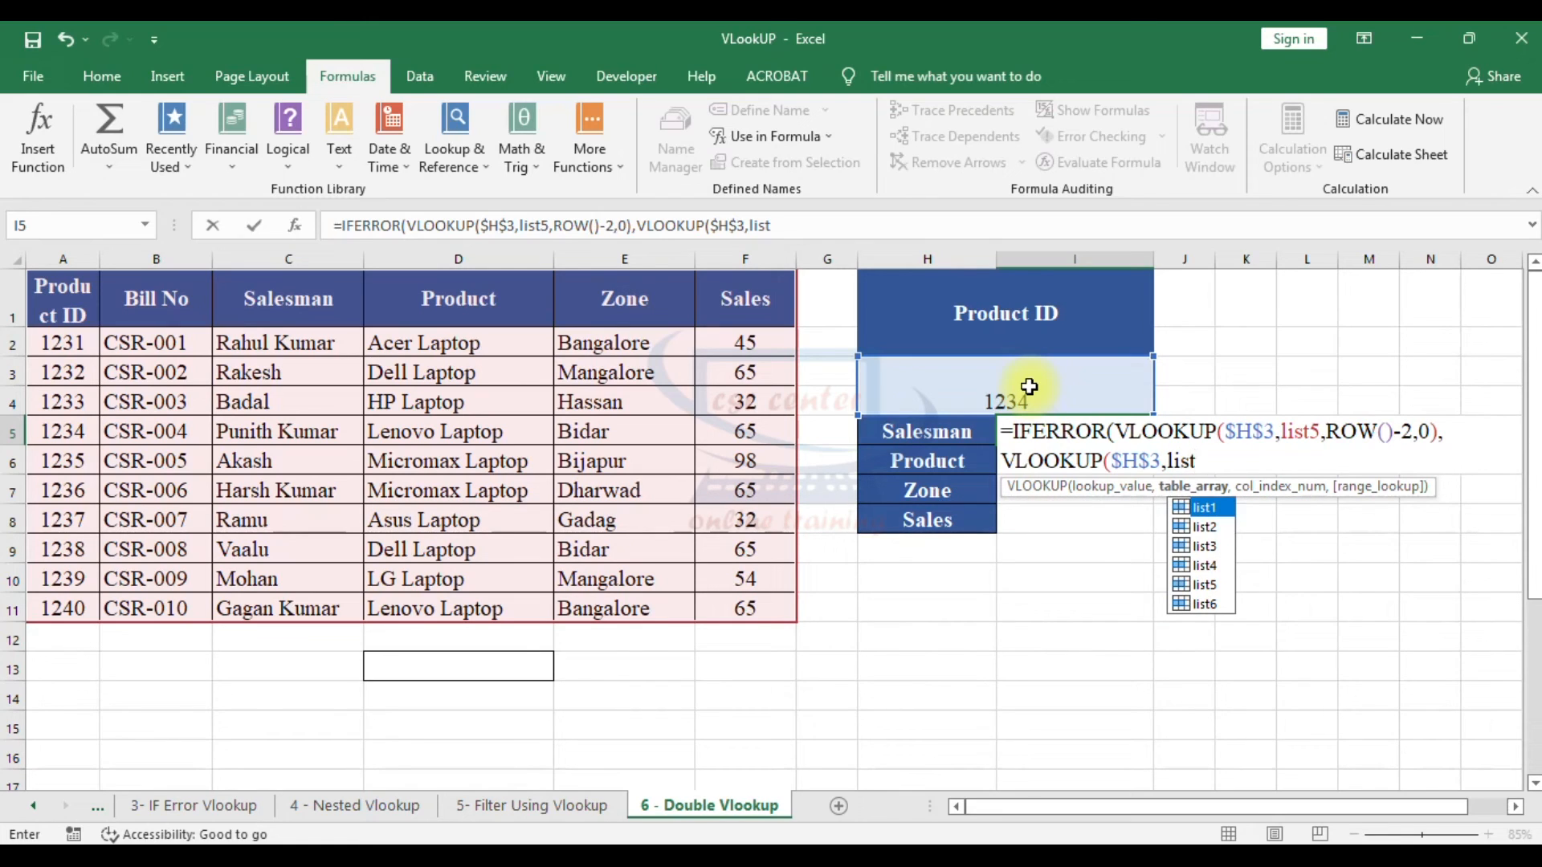
{"action": "key", "text": "Down"}
{"action": "key", "text": "Down"}
{"action": "key", "text": "Down"}
{"action": "key", "text": "Down"}
{"action": "key", "text": "Down"}
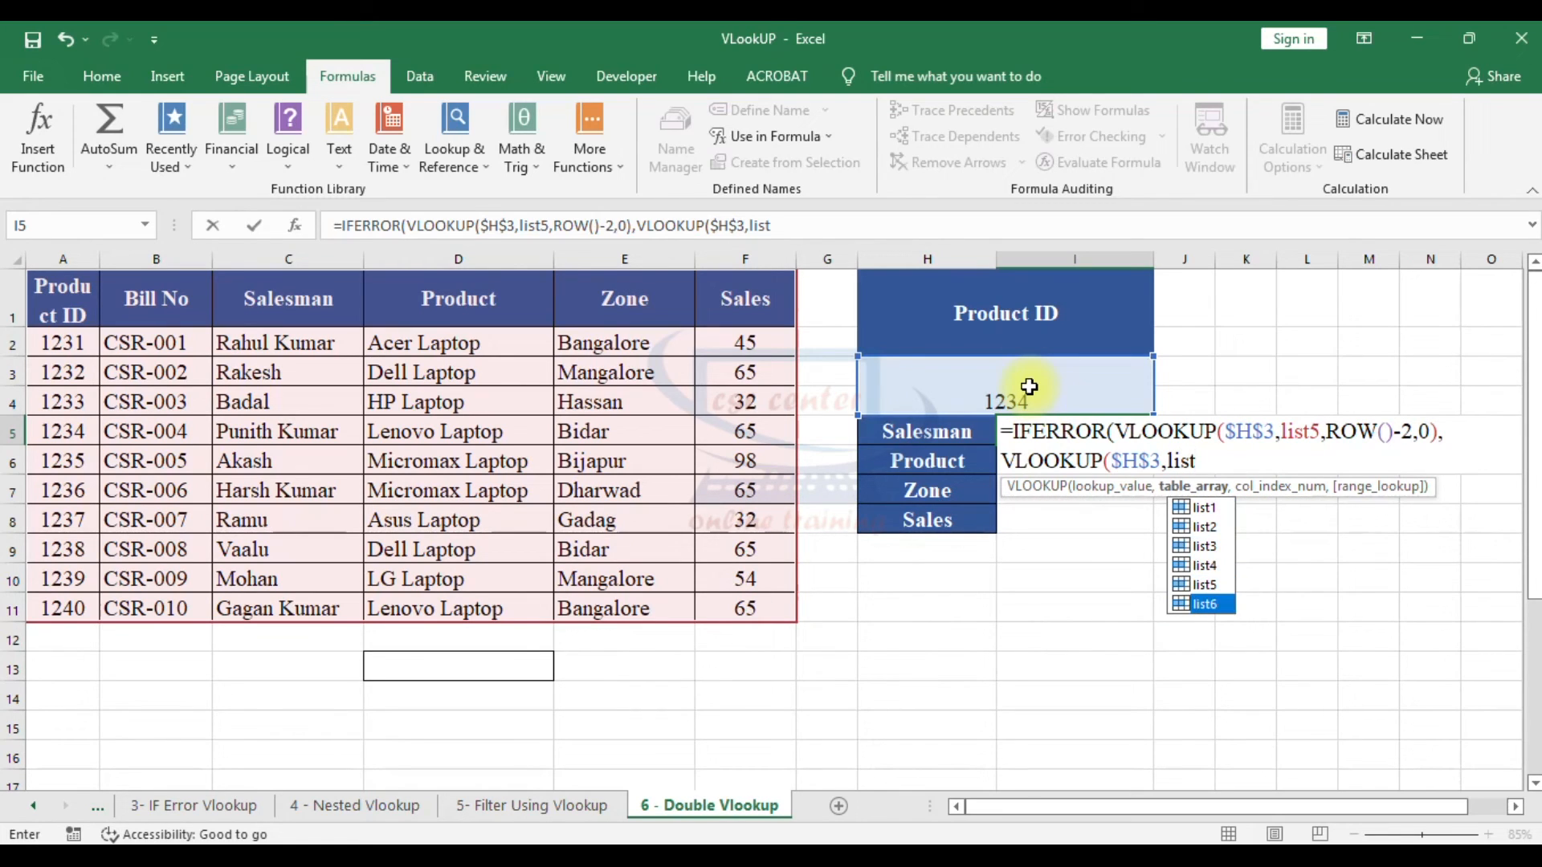
{"action": "key", "text": "Tab"}
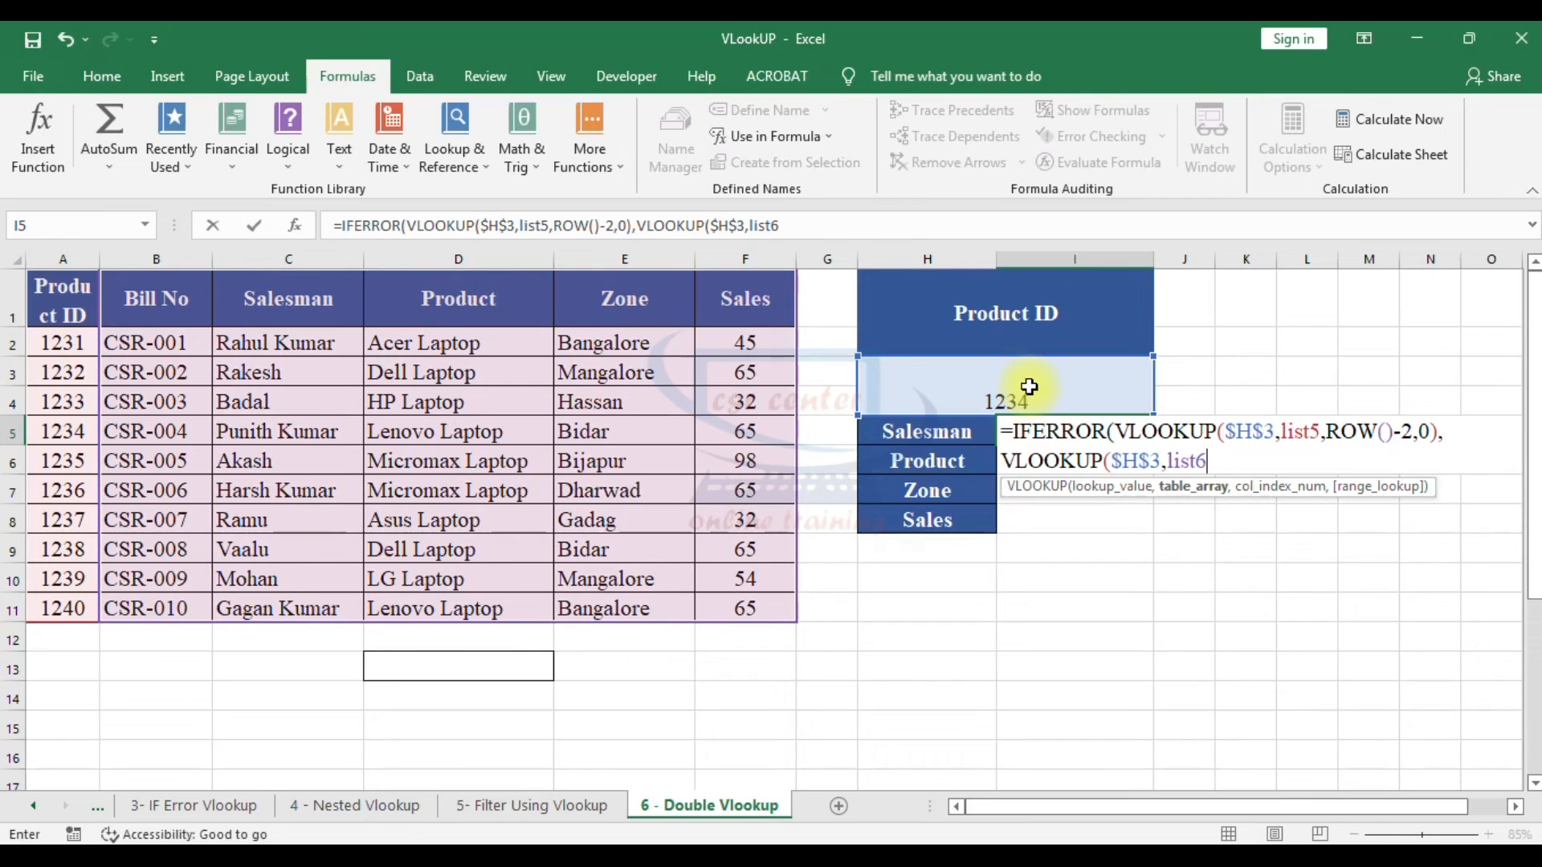
{"action": "type", "text": ","}
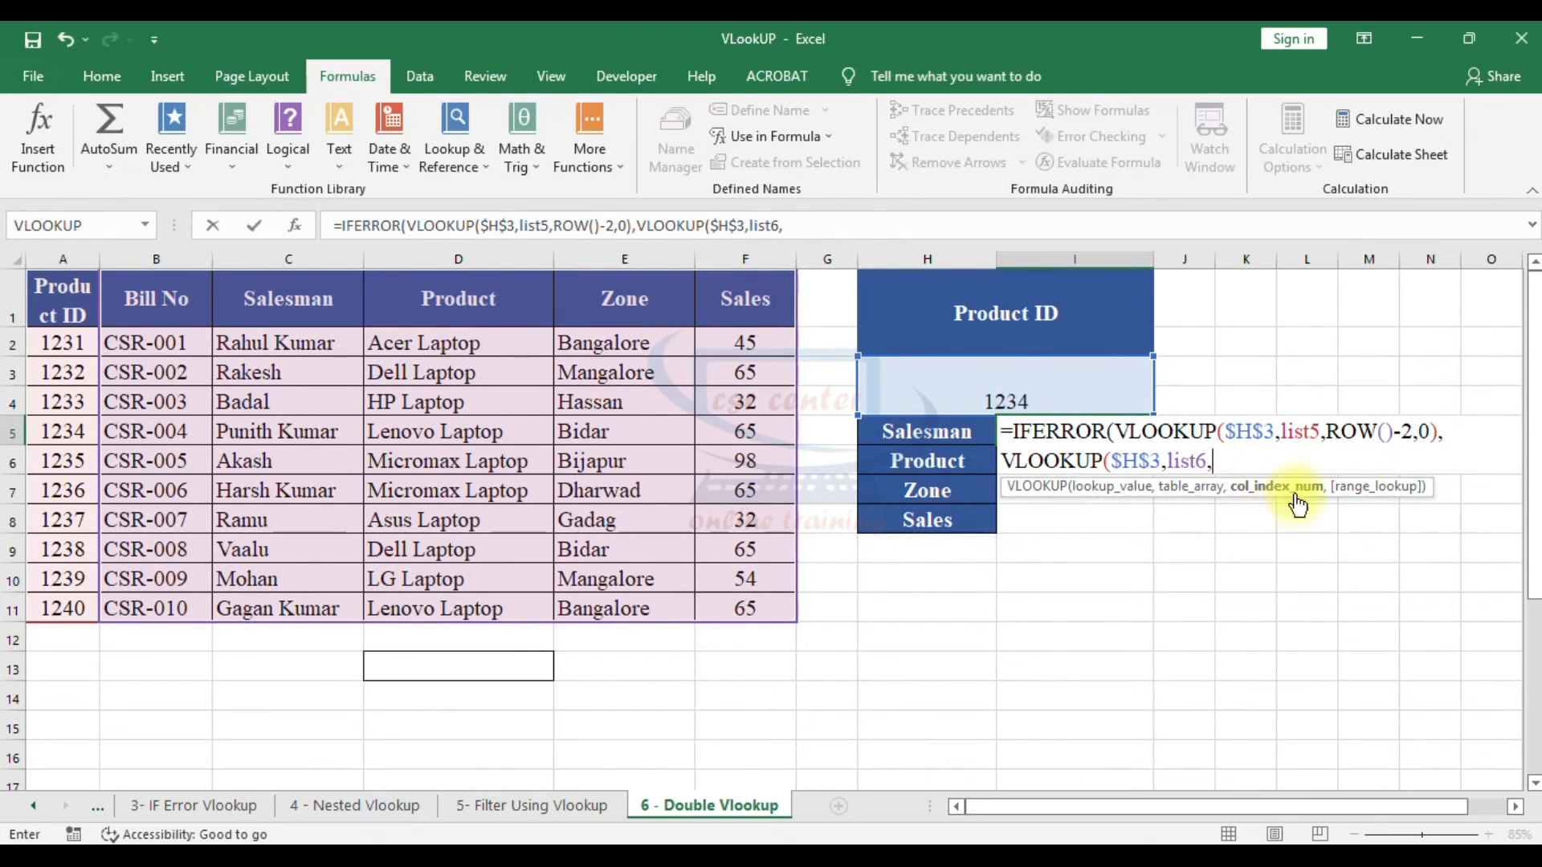
Step: Complete the second VLOOKUP with ROW()-3 as column index and 0 for exact match, and commit the I5 formula with both brackets closed
{"action": "type", "text": "ROW("}
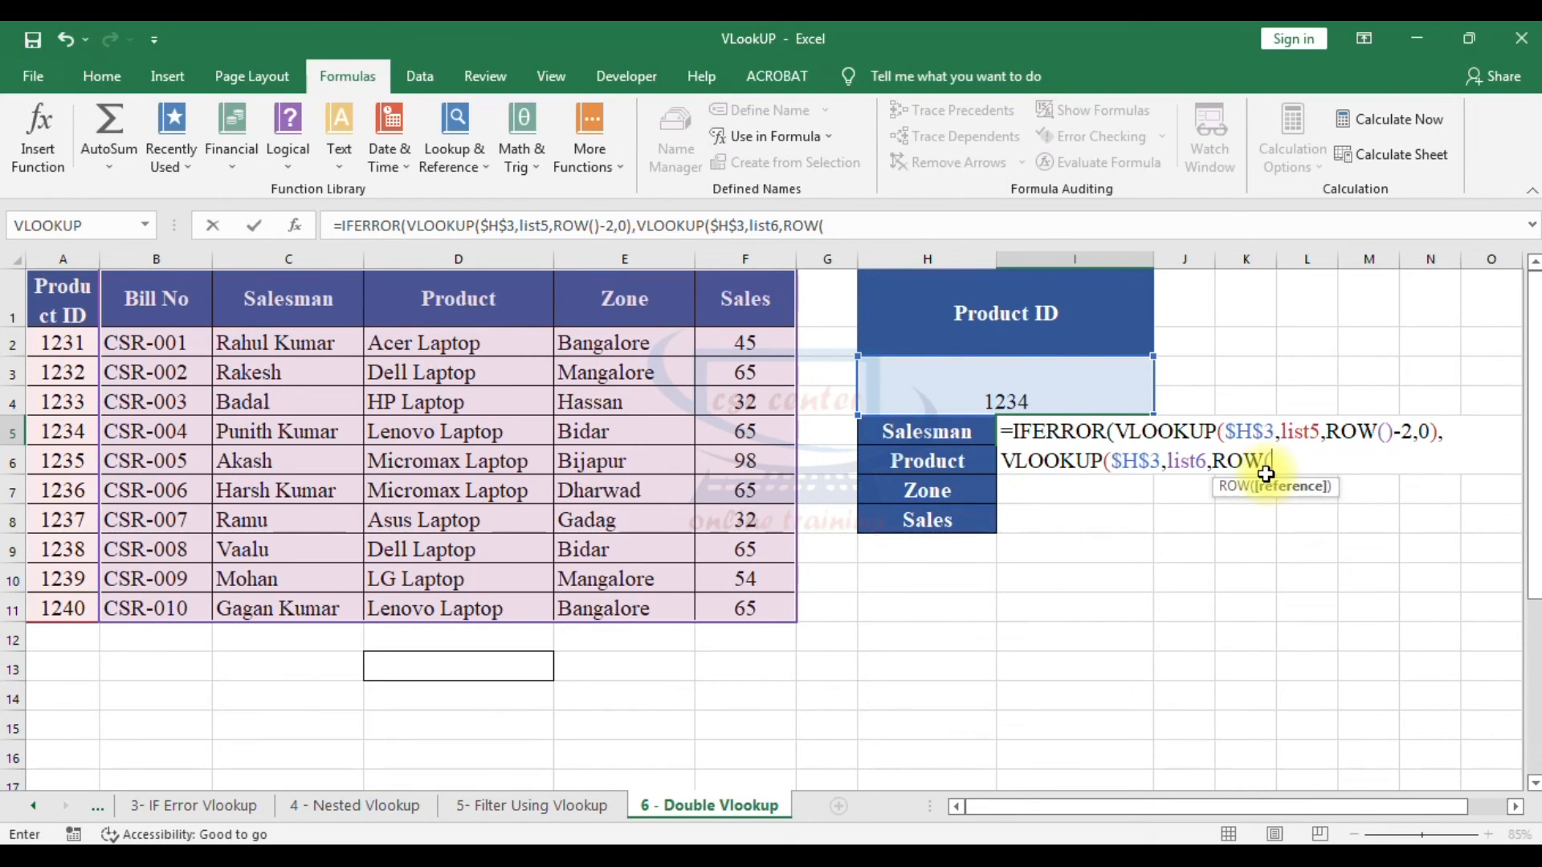
{"action": "type", "text": ")"}
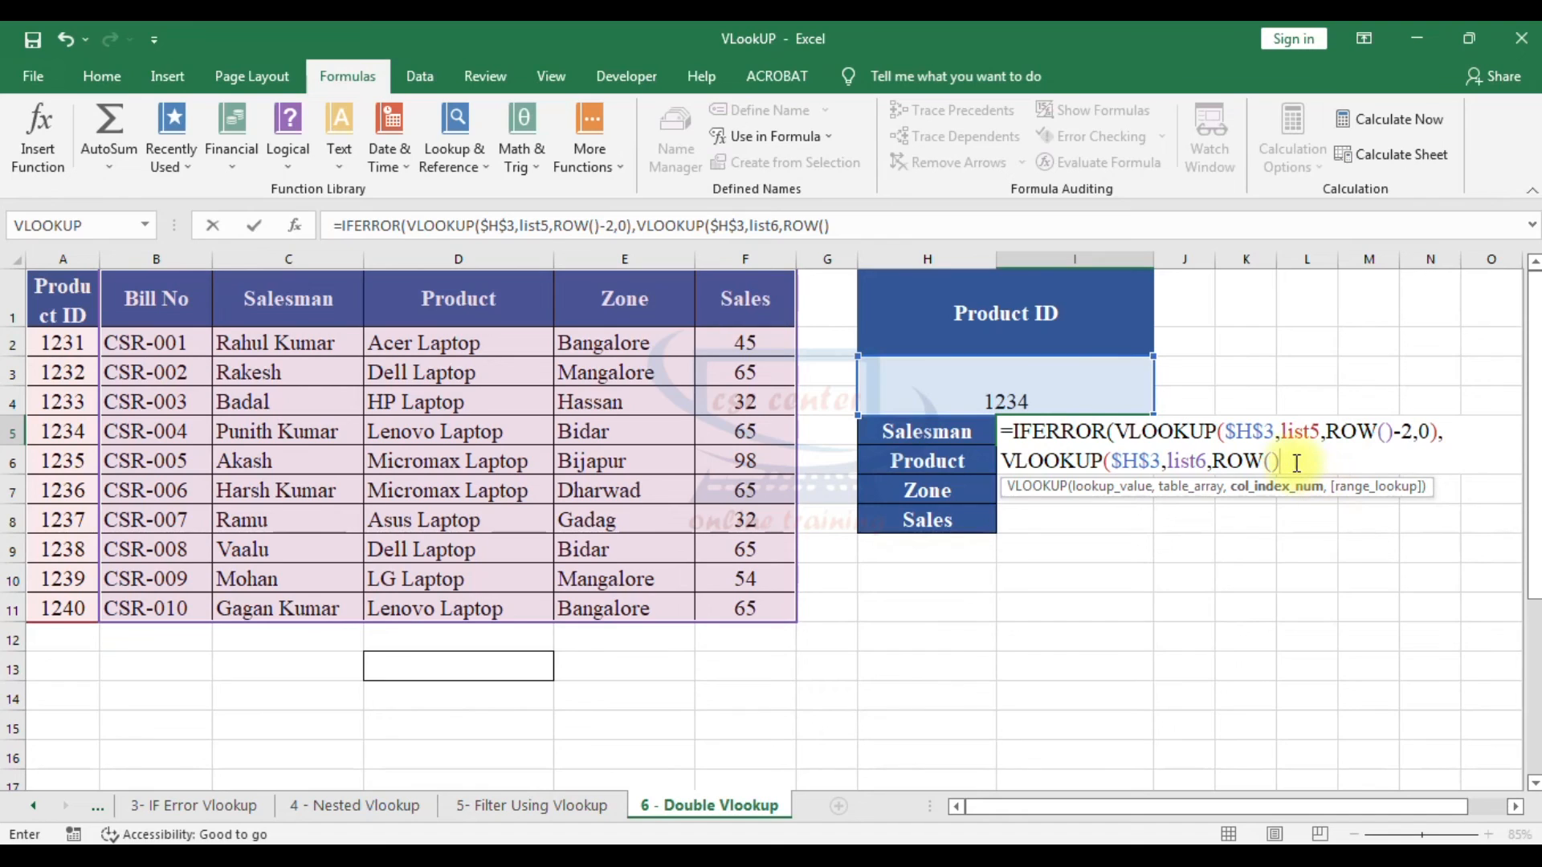
{"action": "type", "text": "-3"}
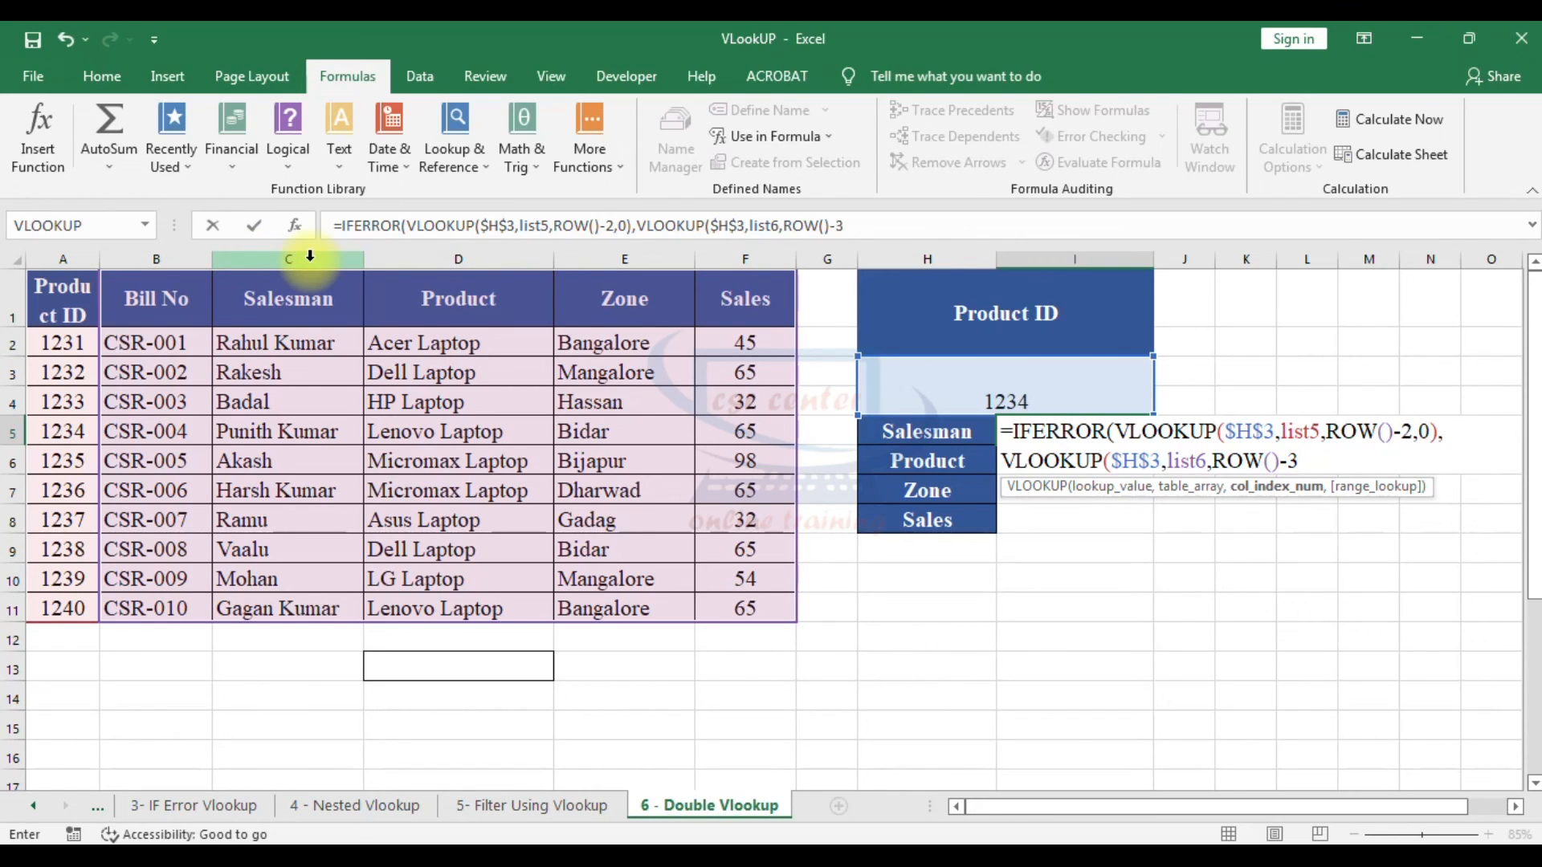
{"action": "type", "text": ","}
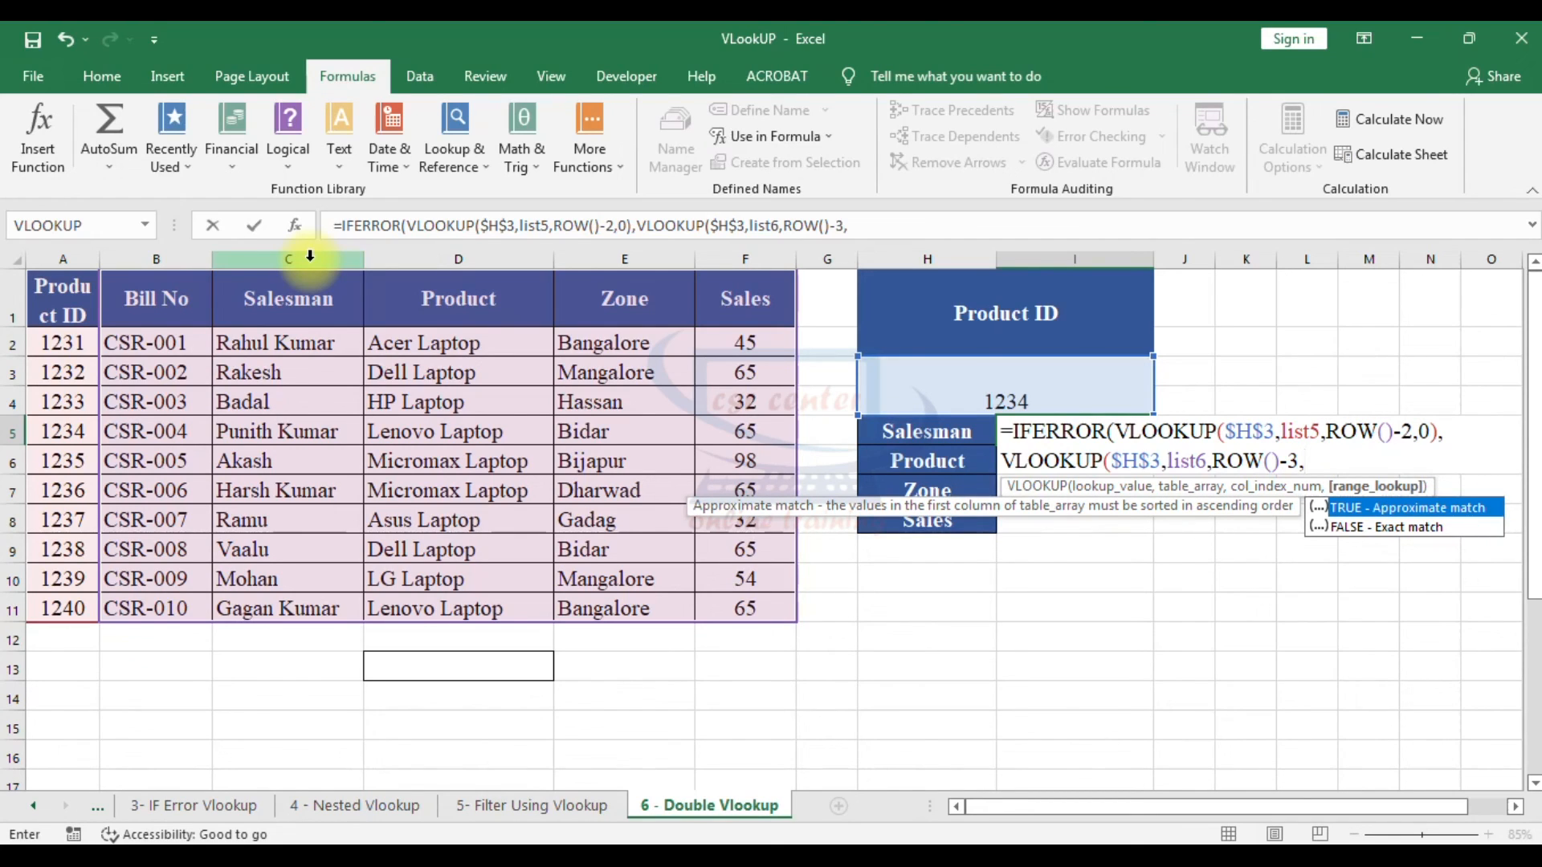
{"action": "type", "text": "0"}
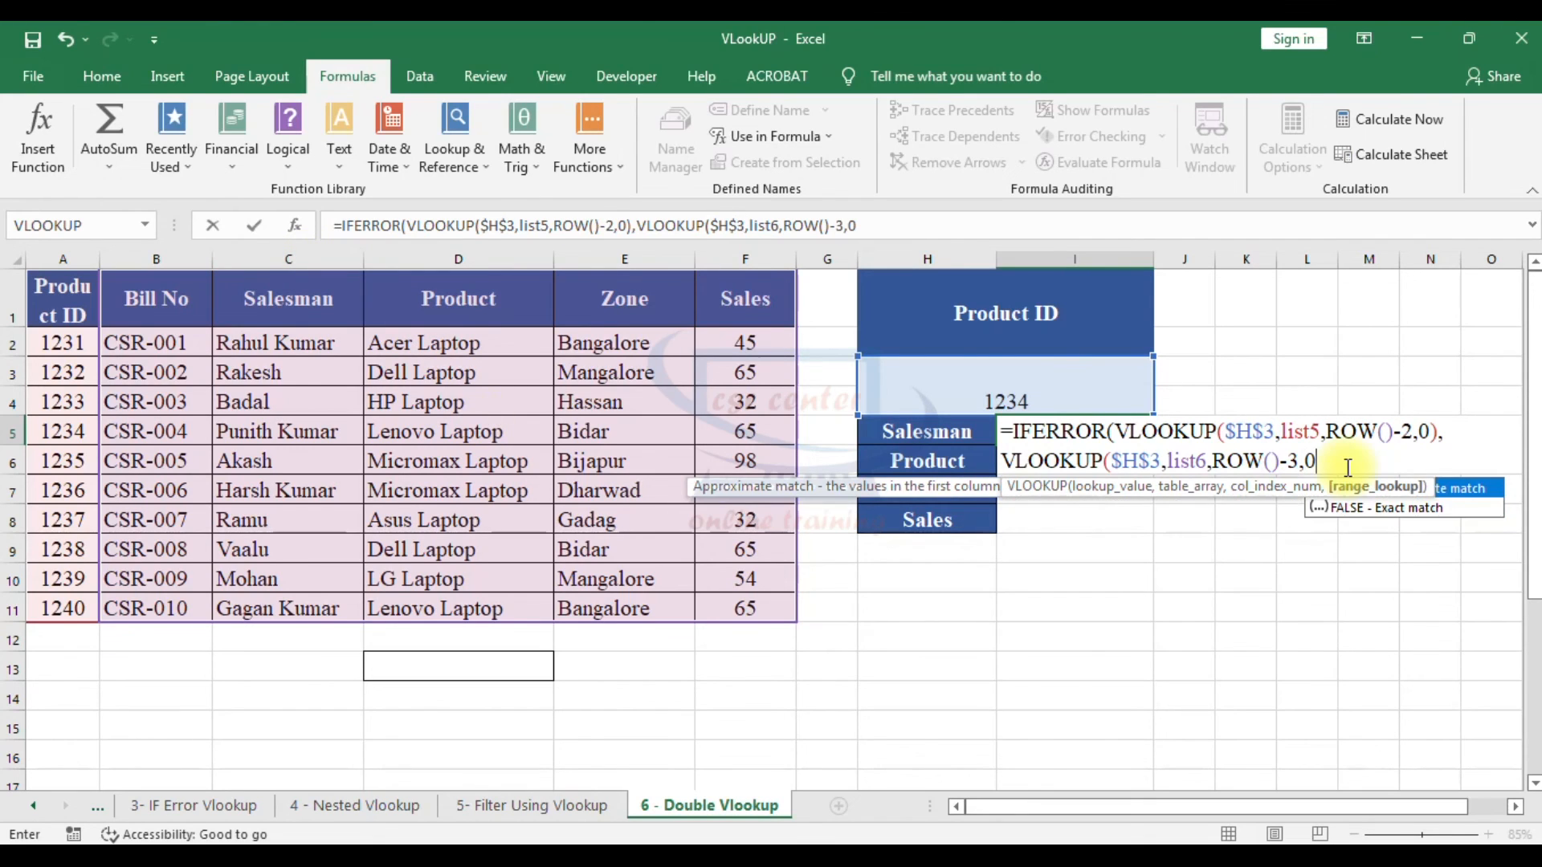
{"action": "type", "text": ")"}
{"action": "key", "text": "Return"}
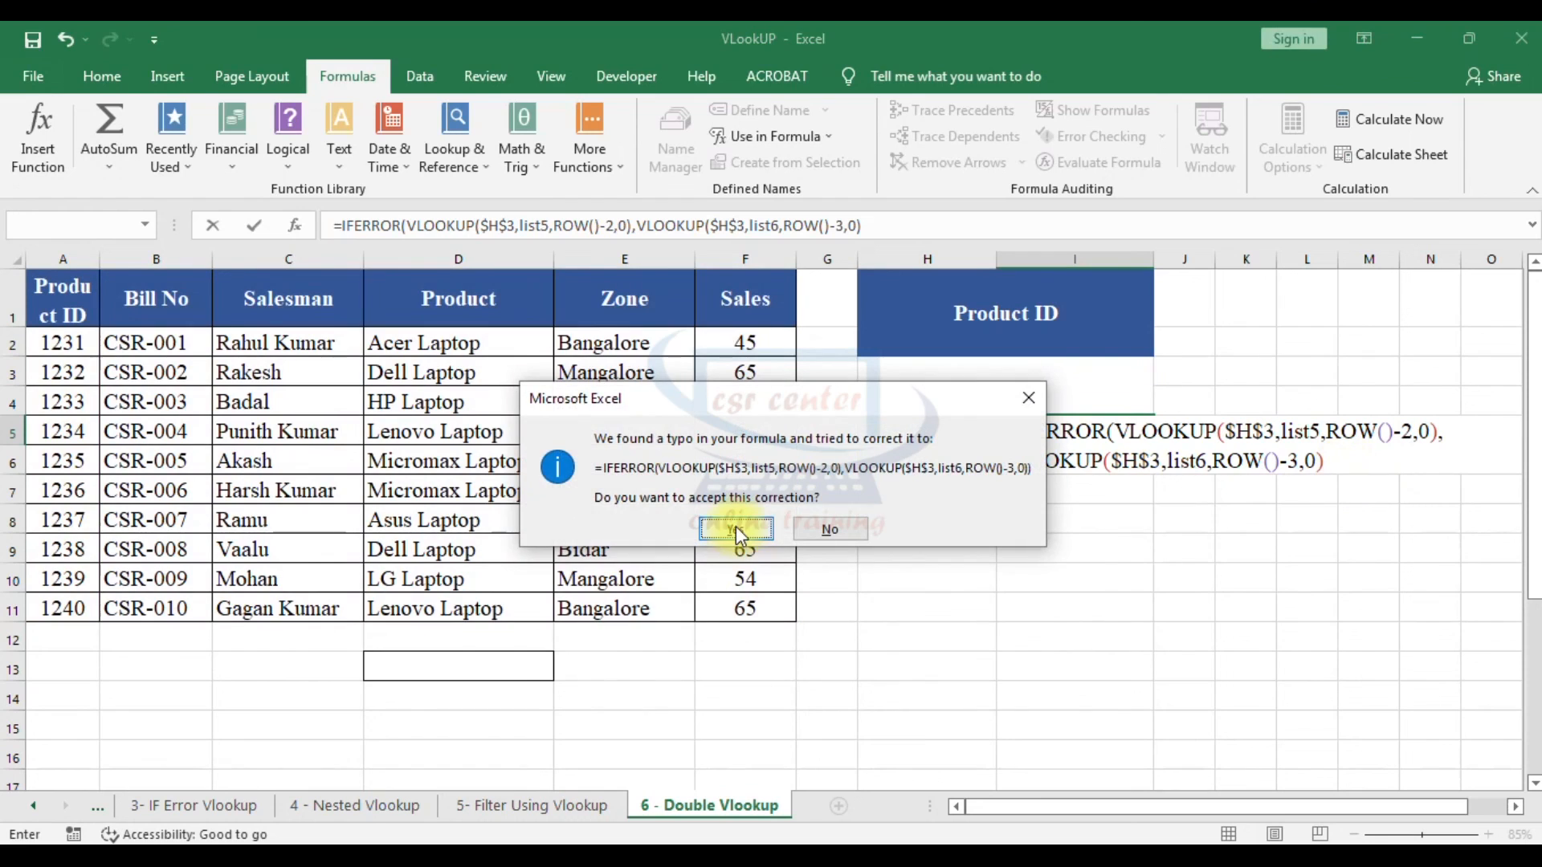
{"action": "left_click", "coordinate": [736, 527]}
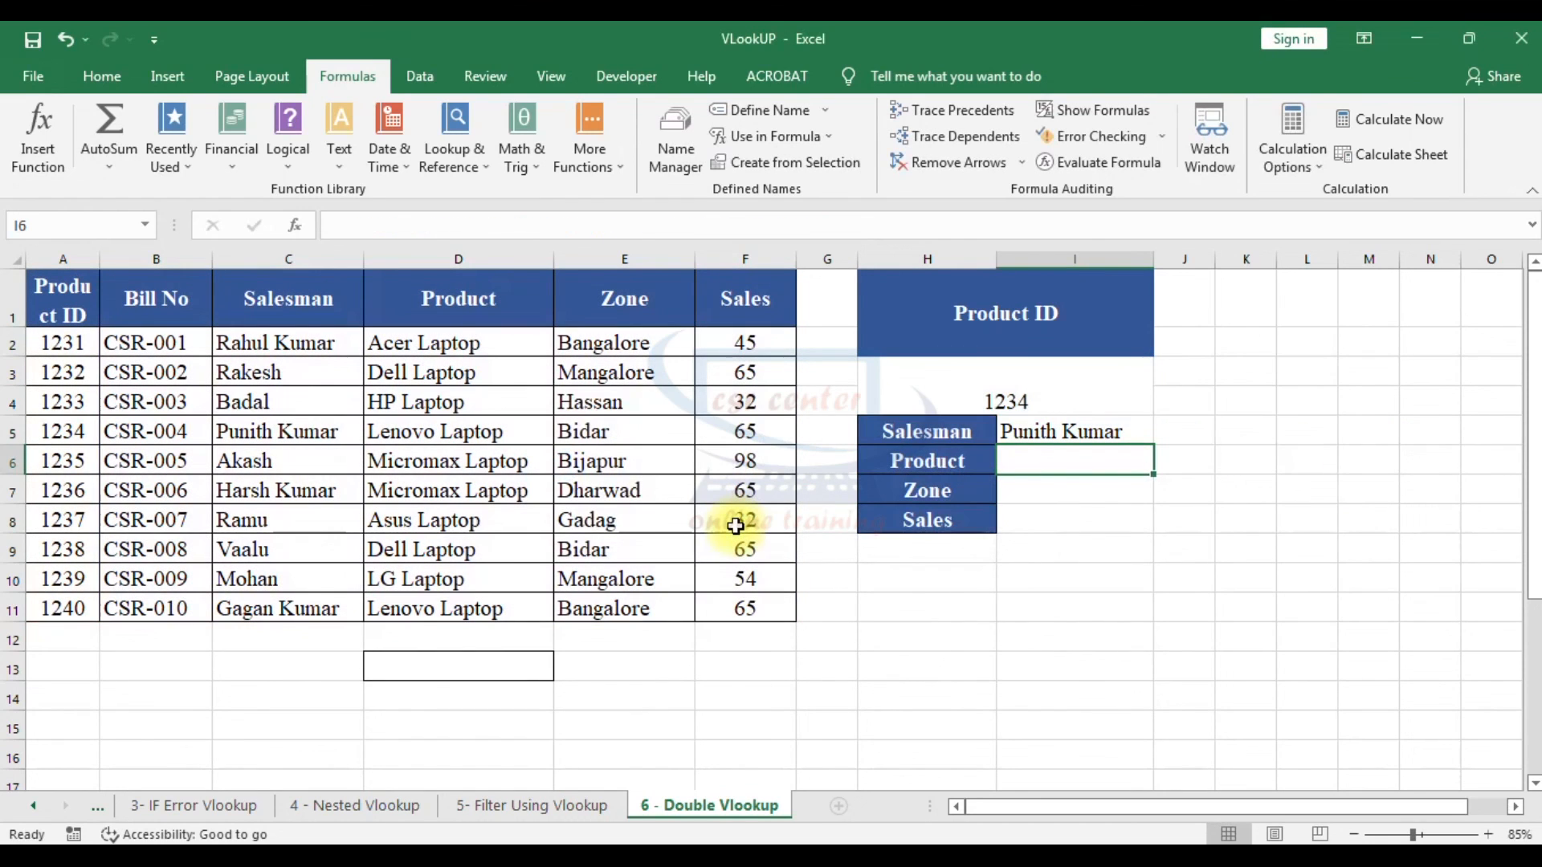
Step: Copy the I5 formula down to I8 and test it by choosing 1239 in H3 and comparing the results with table row 10
{"action": "left_click", "coordinate": [1104, 431]}
{"action": "left_click_drag", "start_coordinate": [1151, 446], "coordinate": [1146, 534]}
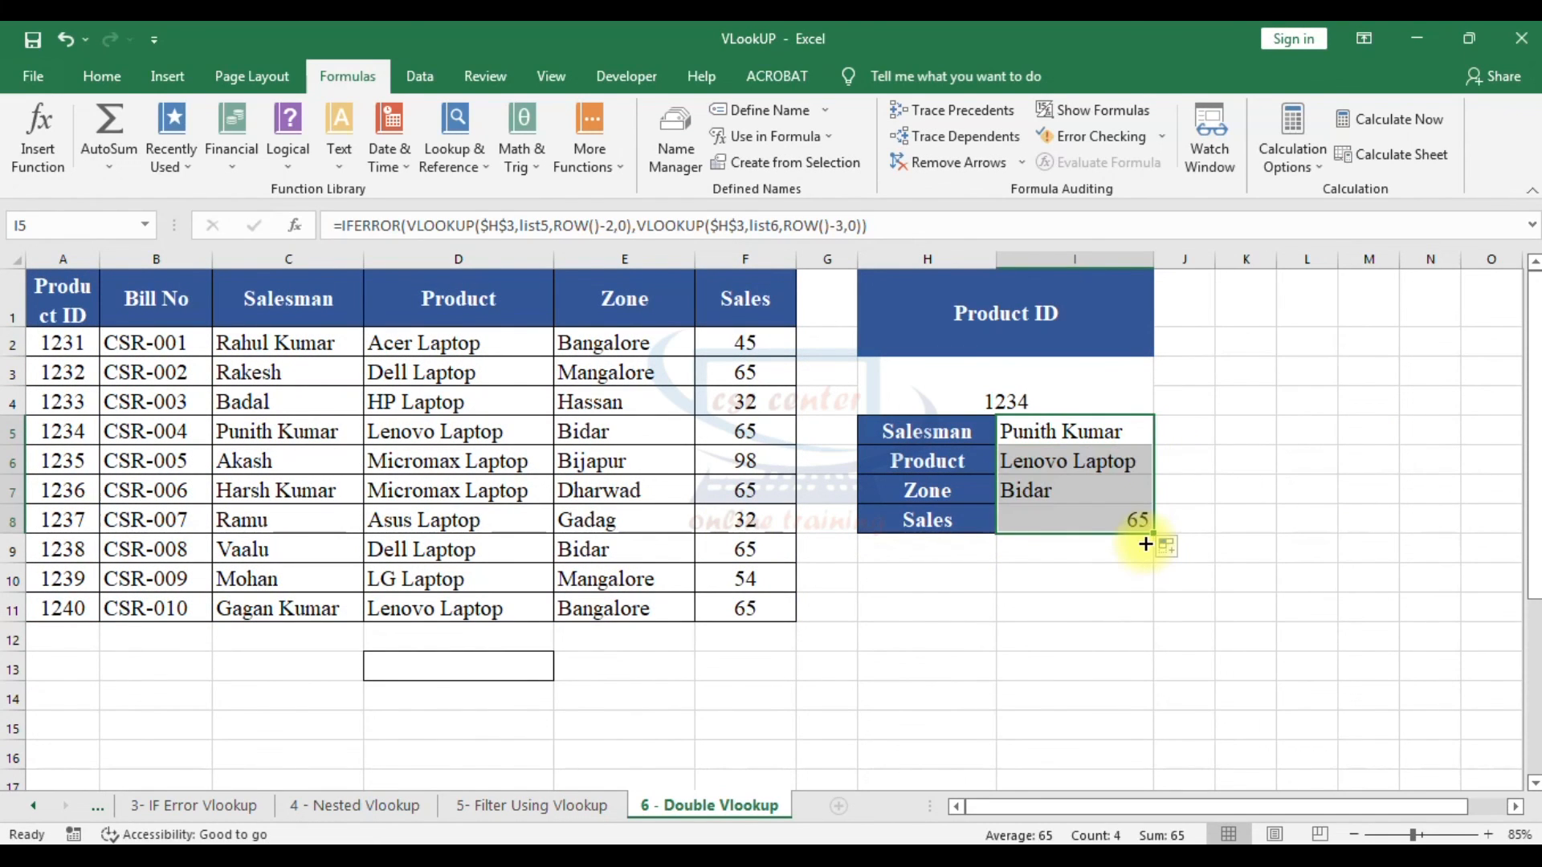
{"action": "left_click", "coordinate": [1100, 386]}
{"action": "left_click", "coordinate": [1165, 379]}
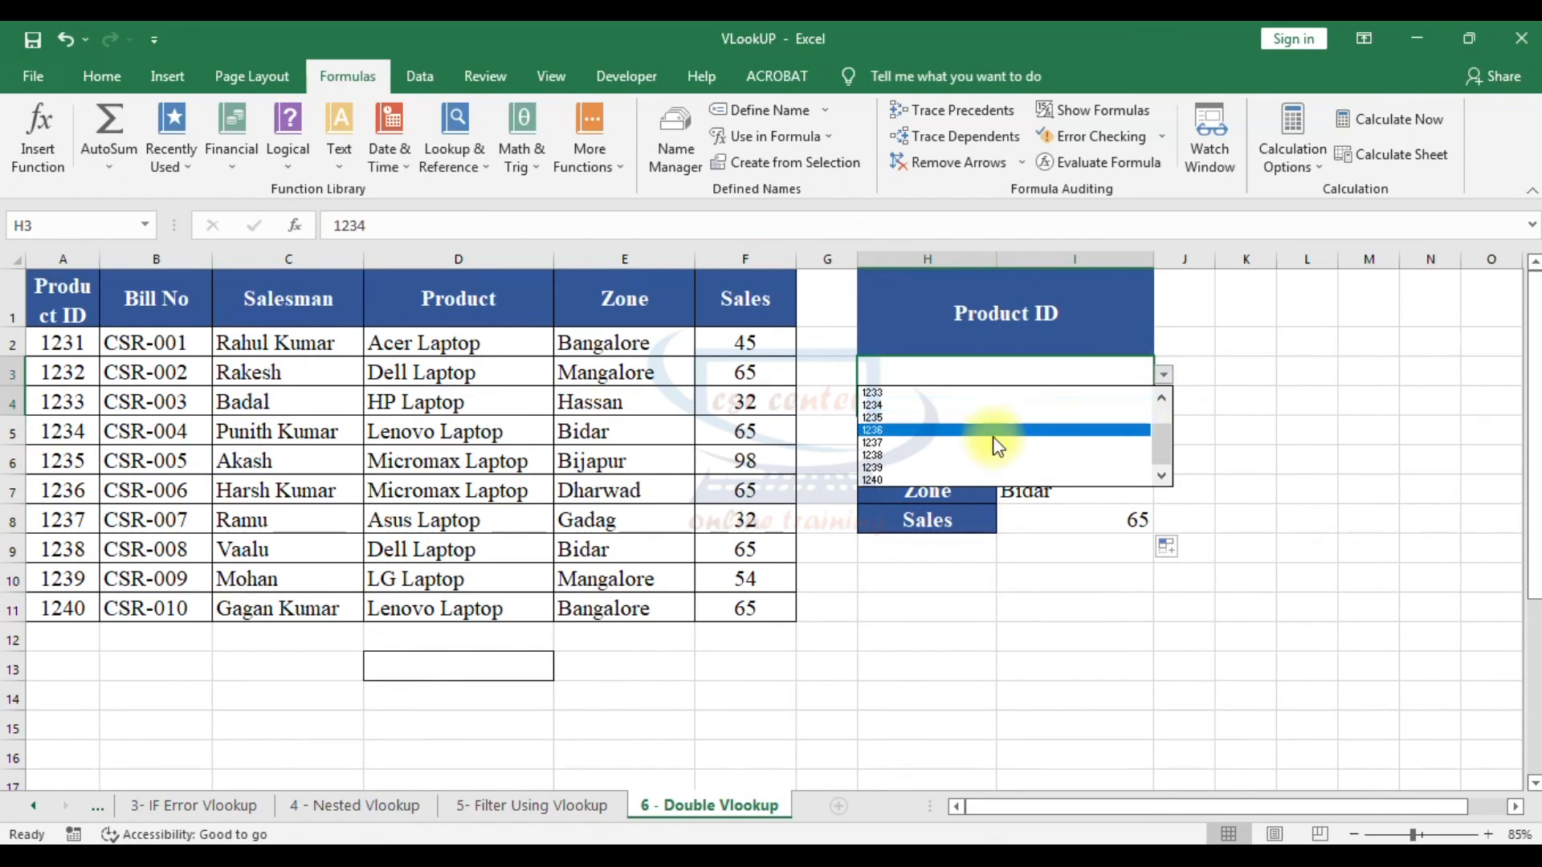
{"action": "left_click", "coordinate": [880, 468]}
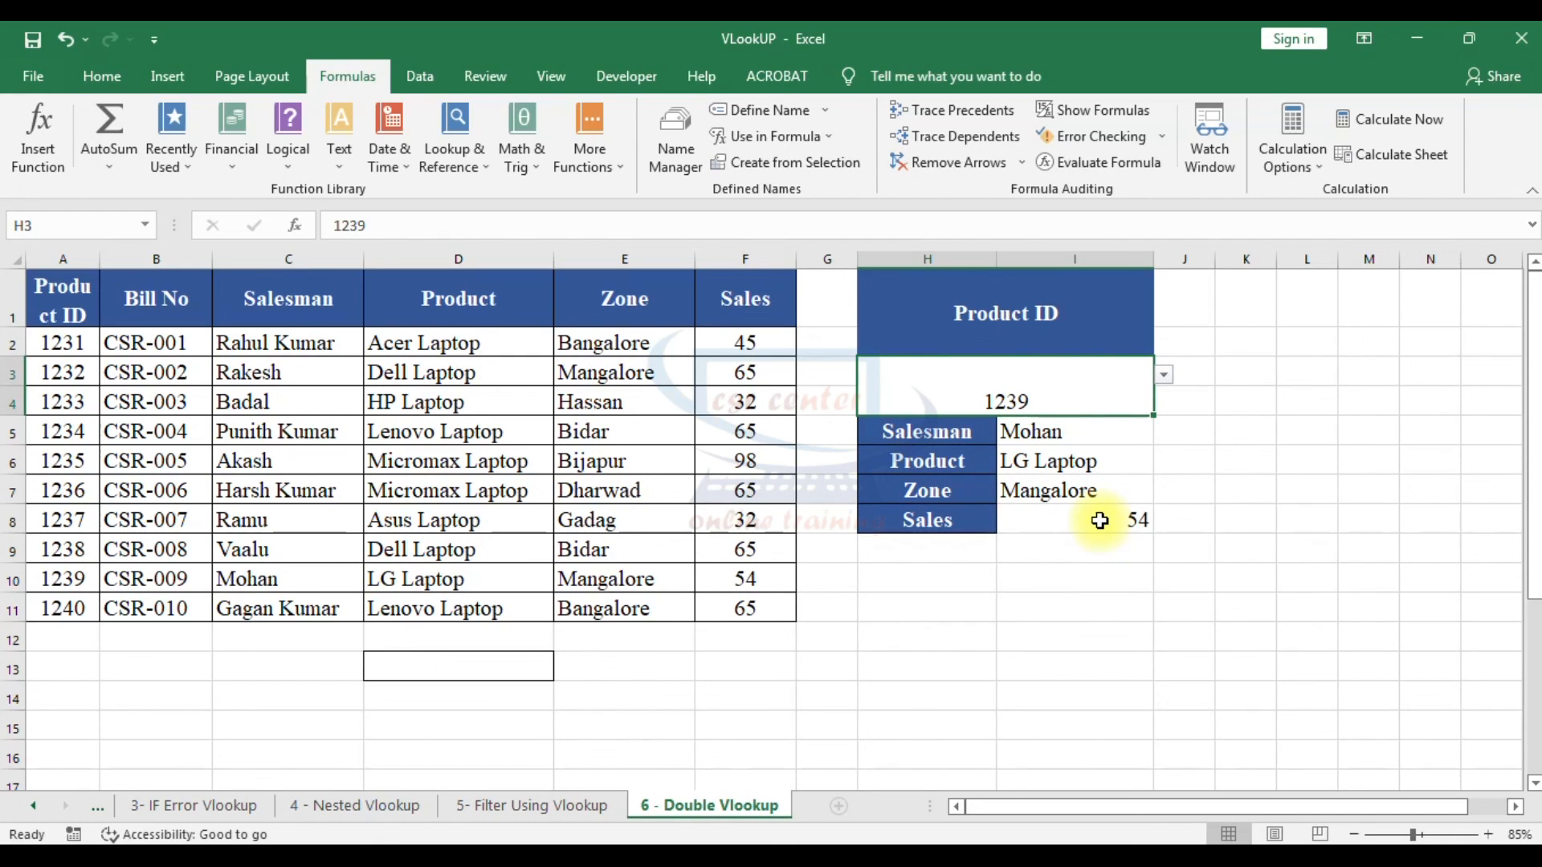
{"action": "left_click", "coordinate": [15, 579]}
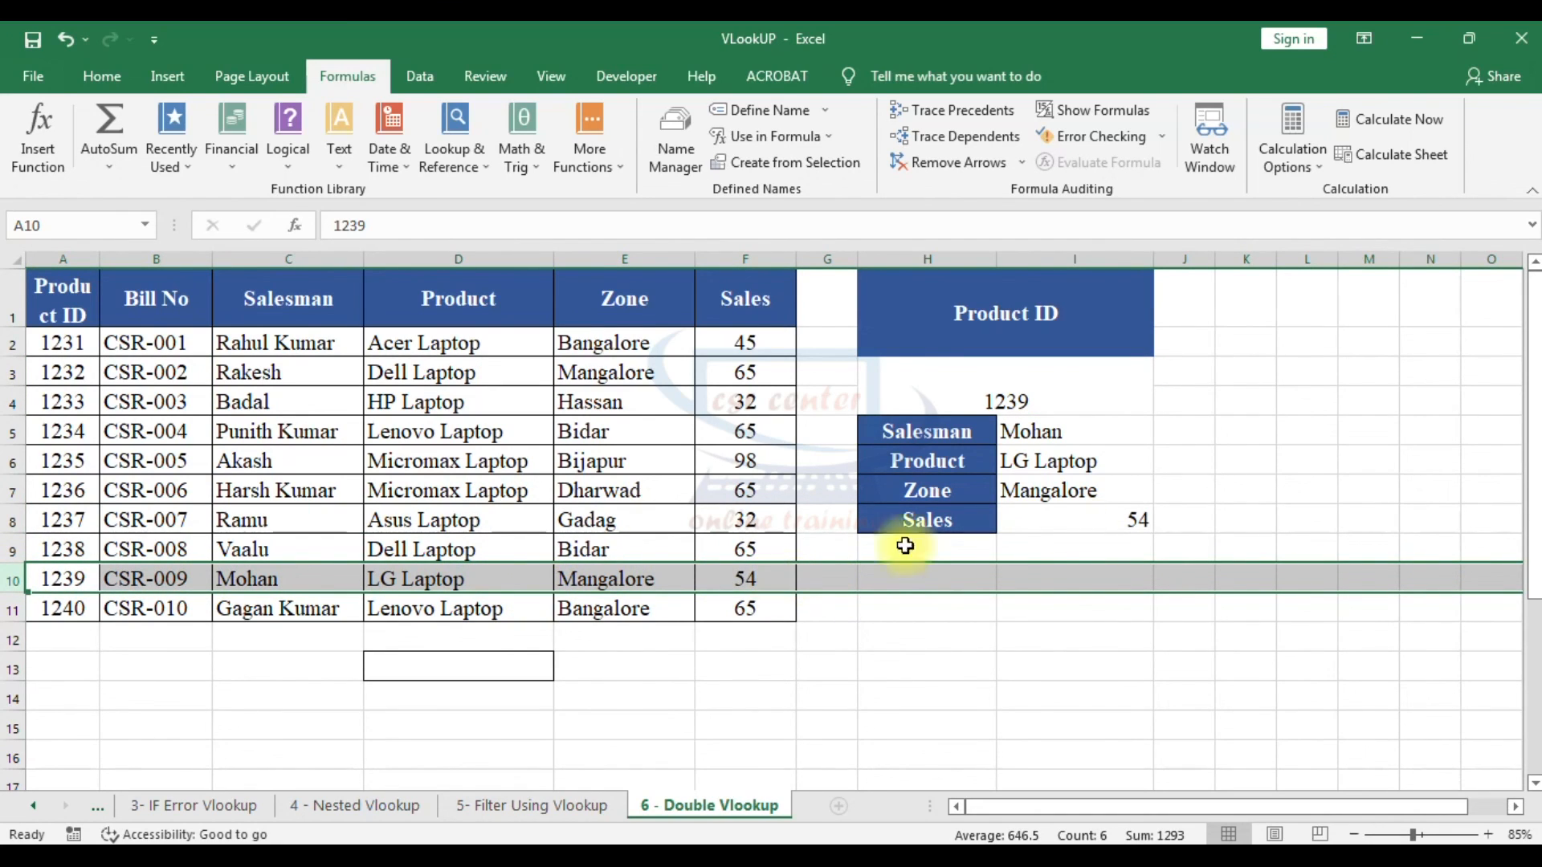
Step: Switch the lookup type in the merged heading cell H1 to Bill No
{"action": "left_click", "coordinate": [1149, 319]}
{"action": "left_click", "coordinate": [1163, 316]}
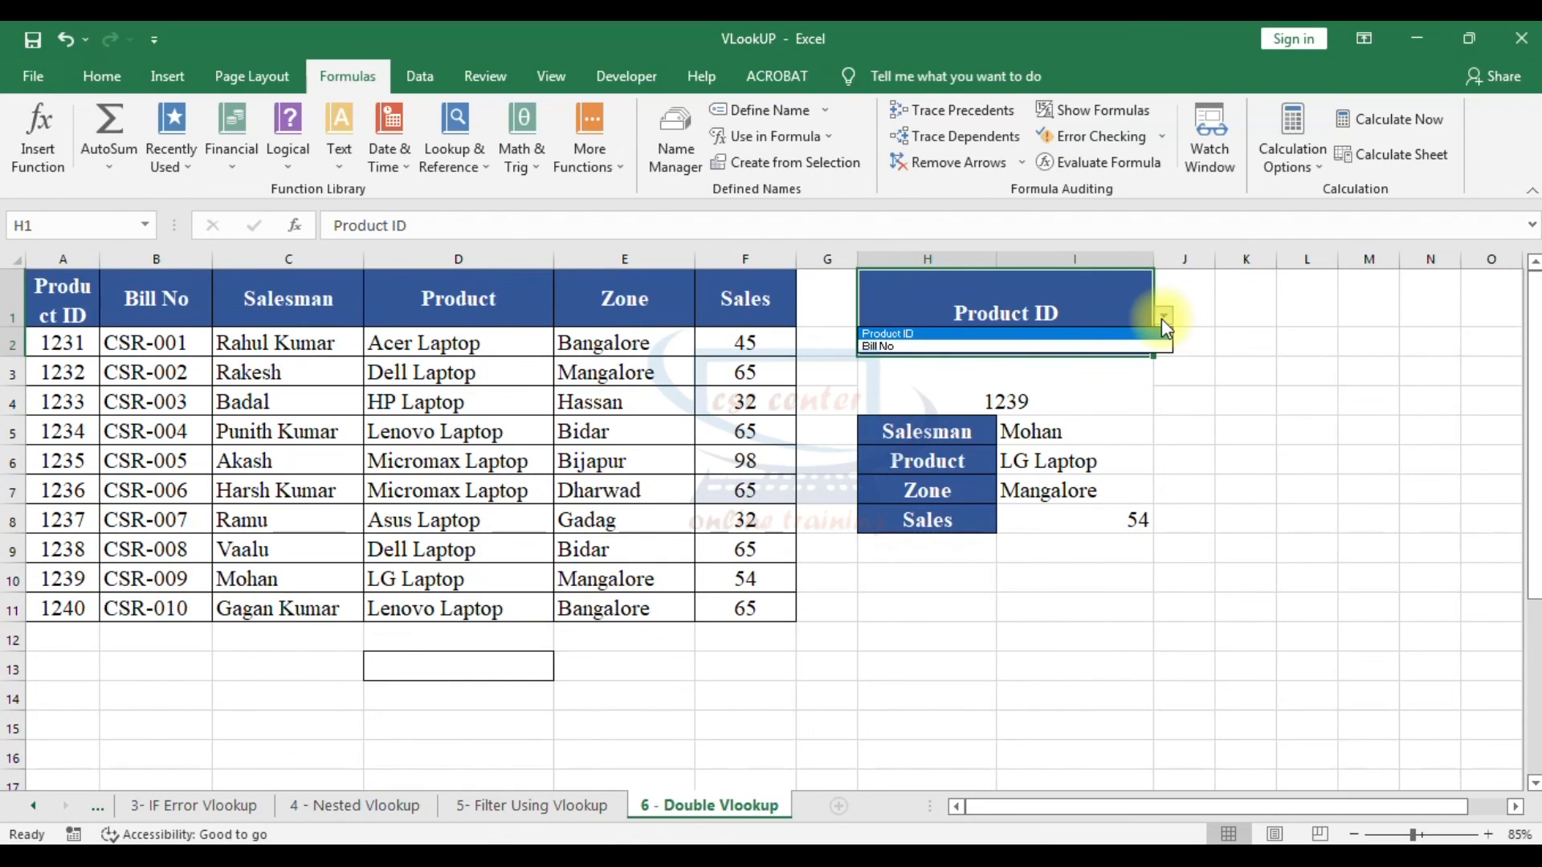
{"action": "left_click", "coordinate": [890, 344]}
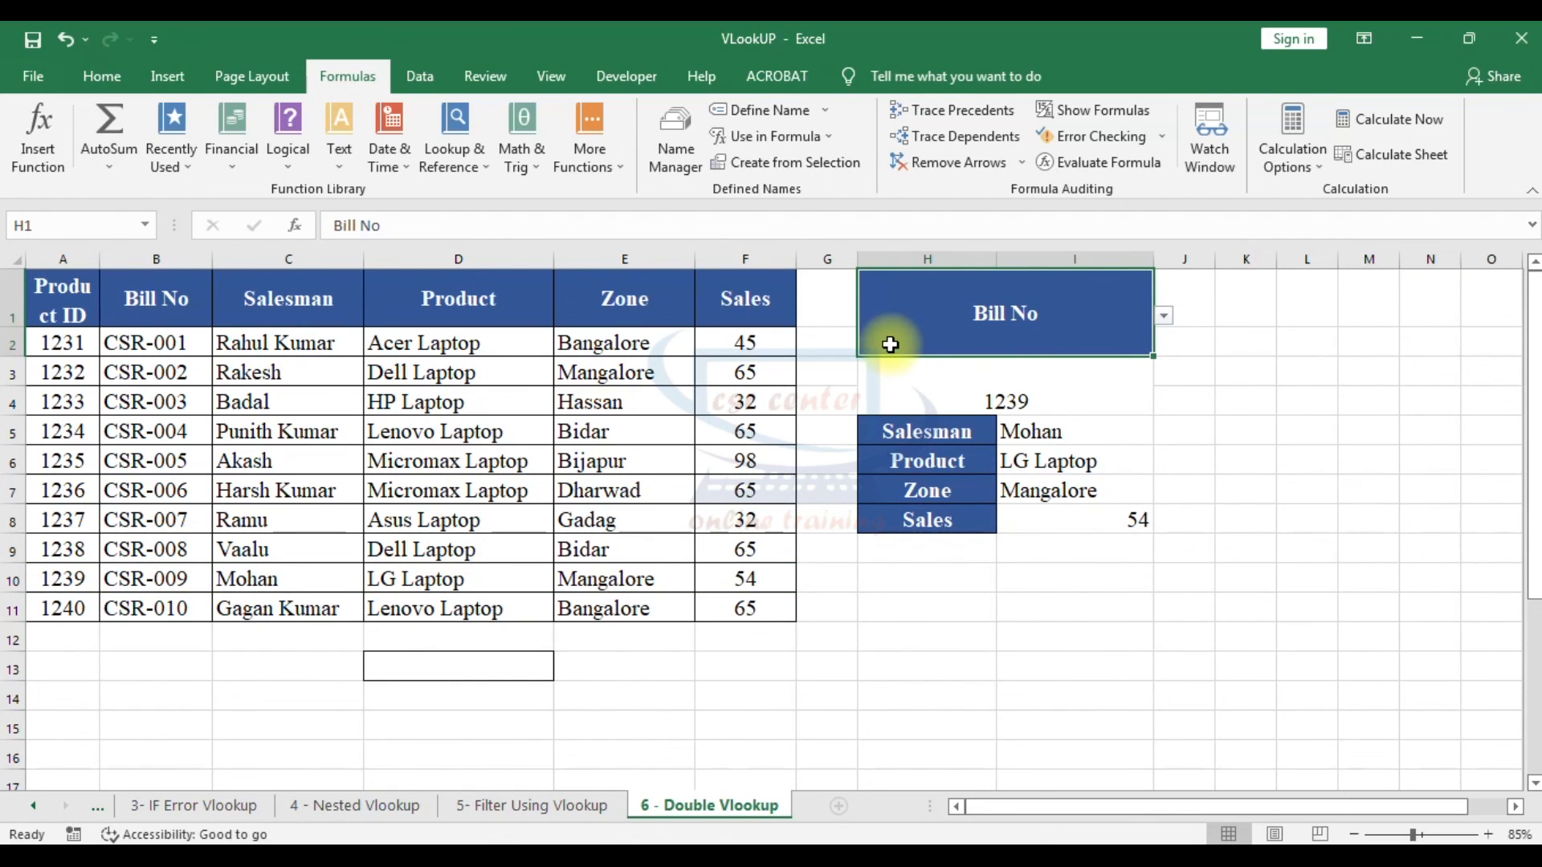
Step: Test the bill number lookup by choosing CSR-001 and CSR-007 in turn in the H3 list
{"action": "left_click", "coordinate": [1147, 376]}
{"action": "left_click", "coordinate": [1165, 374]}
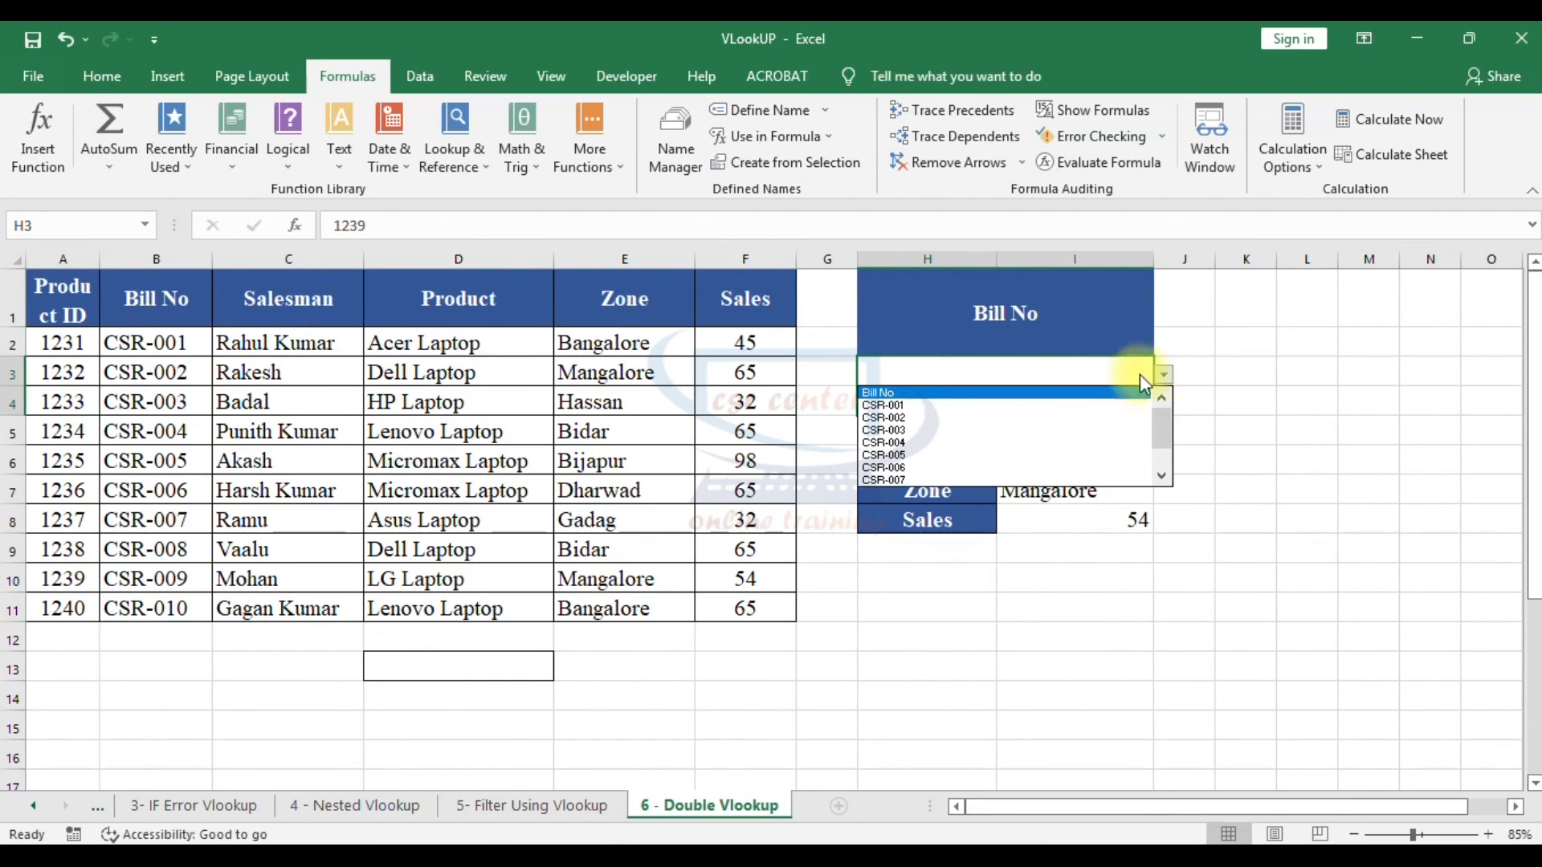
{"action": "left_click", "coordinate": [916, 405]}
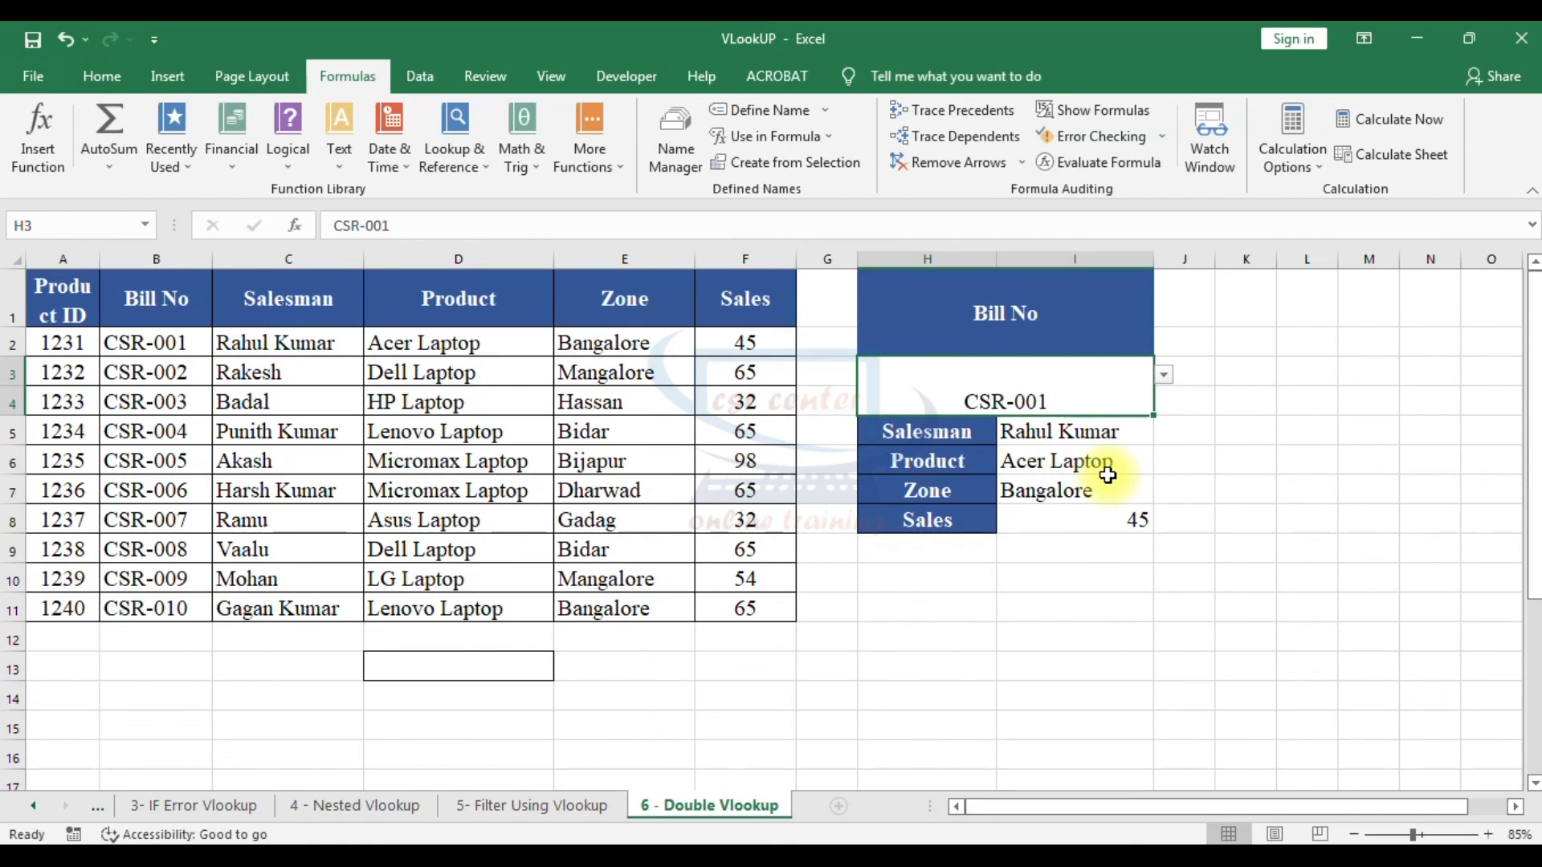
{"action": "left_click", "coordinate": [1165, 375]}
{"action": "left_click", "coordinate": [908, 462]}
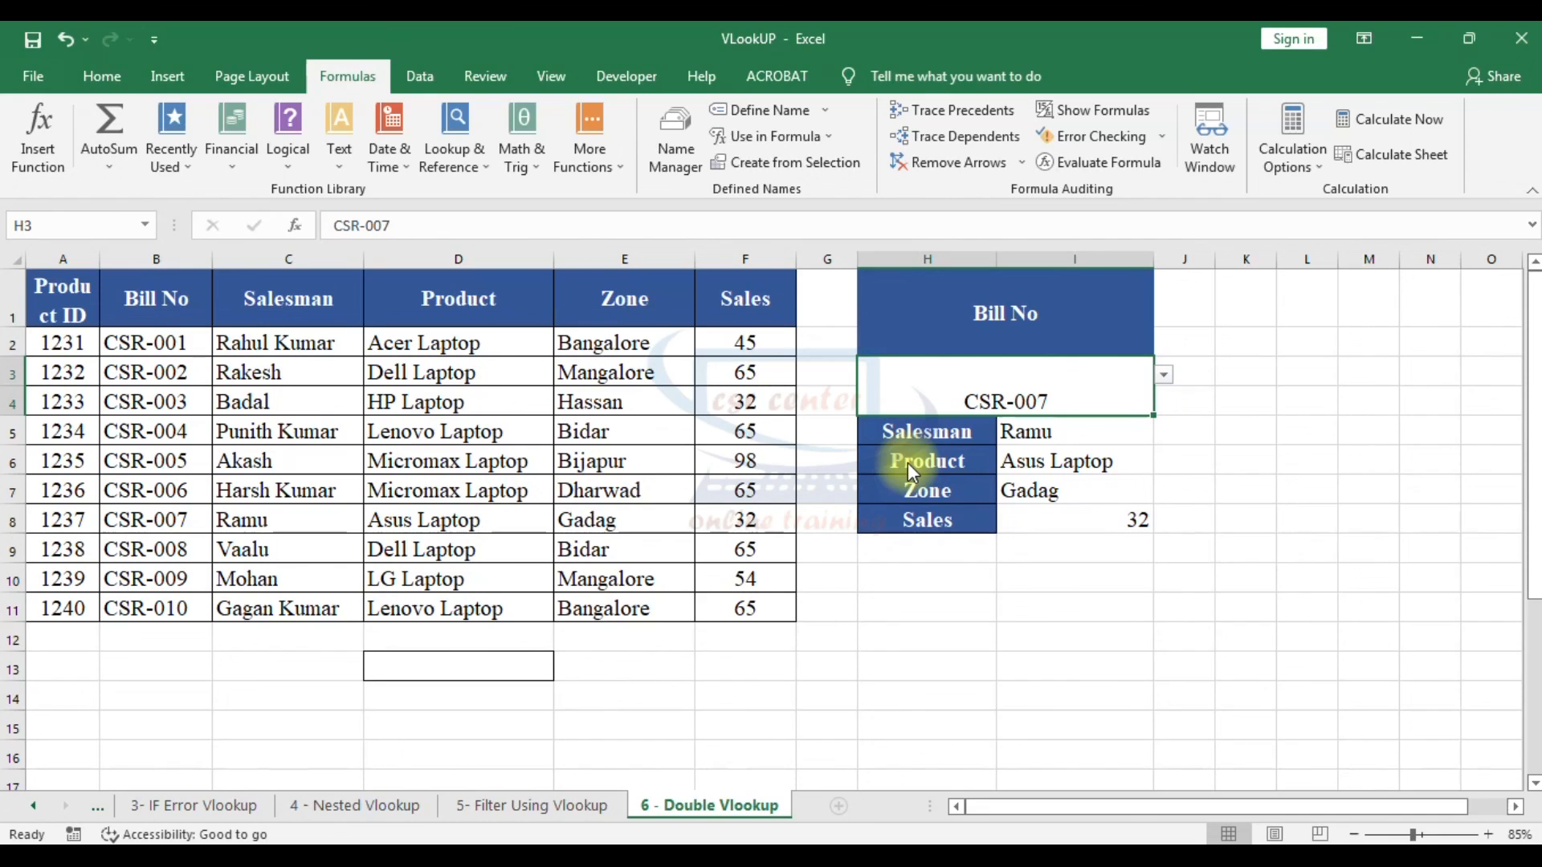